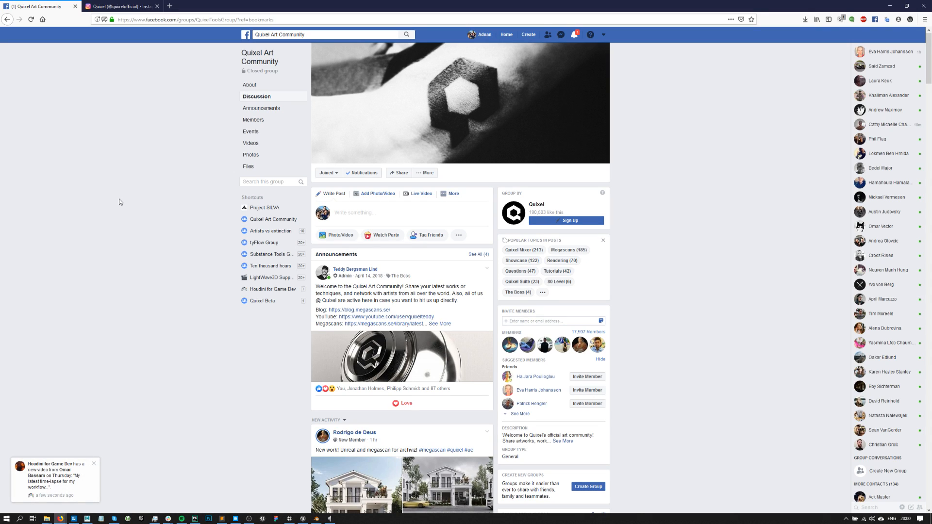
Open the blender.org website in a new browser tab.
click(94, 464)
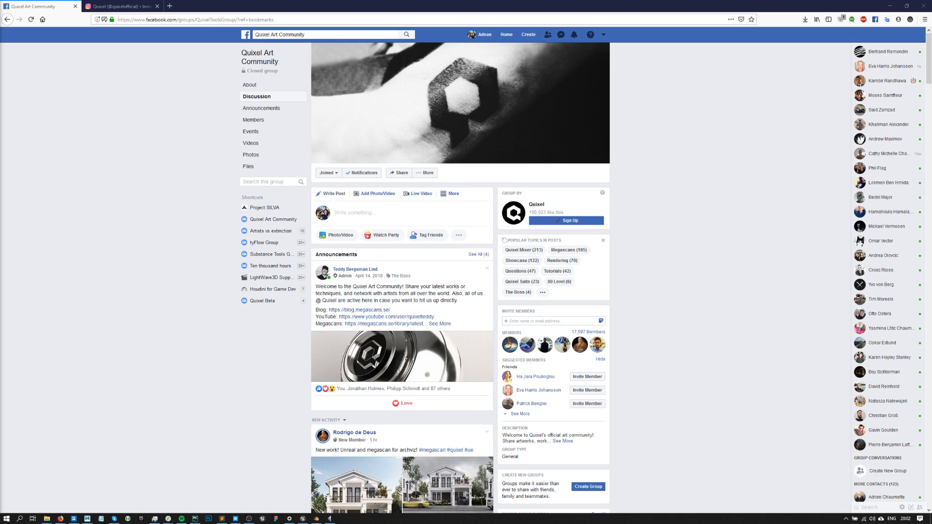
click(167, 7)
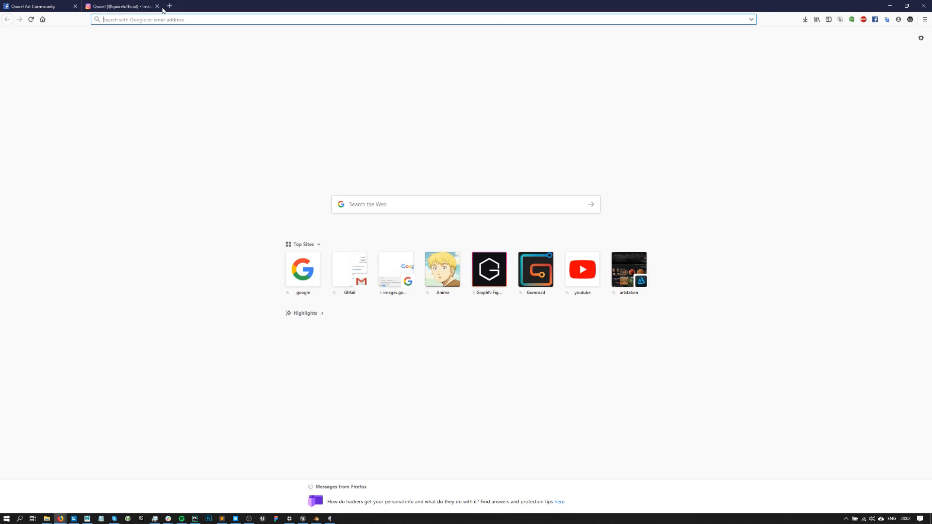
text(blender.com)
key(Return)
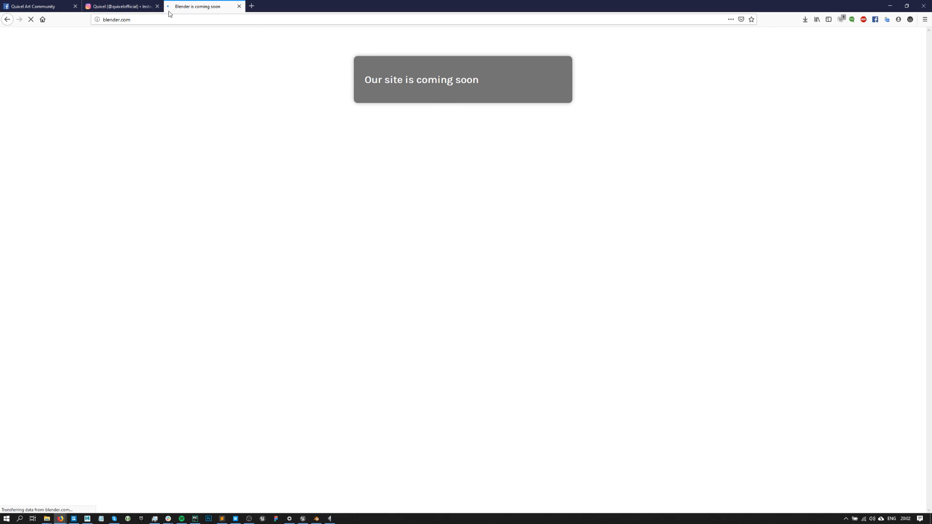
drag(126, 19, 130, 19)
double_click(130, 19)
text(org)
key(Return)
Look through the Blender home page, including its news, developers blog and feature sections.
scroll(185, 216, down, 3)
scroll(192, 218, up, 3)
scroll(218, 240, down, 7)
scroll(316, 233, up, 5)
scroll(318, 252, down, 10)
scroll(327, 277, up, 4)
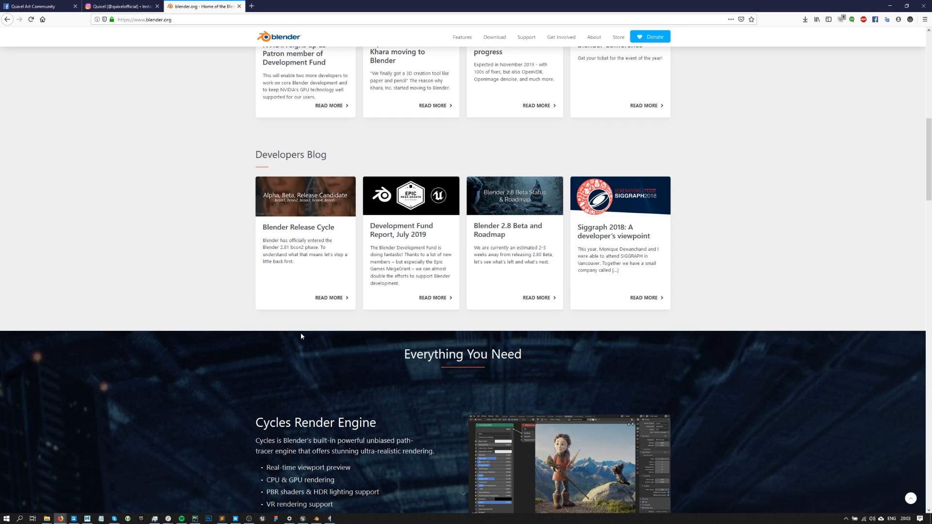
middle_click(841, 283)
middle_drag(841, 284, 839, 199)
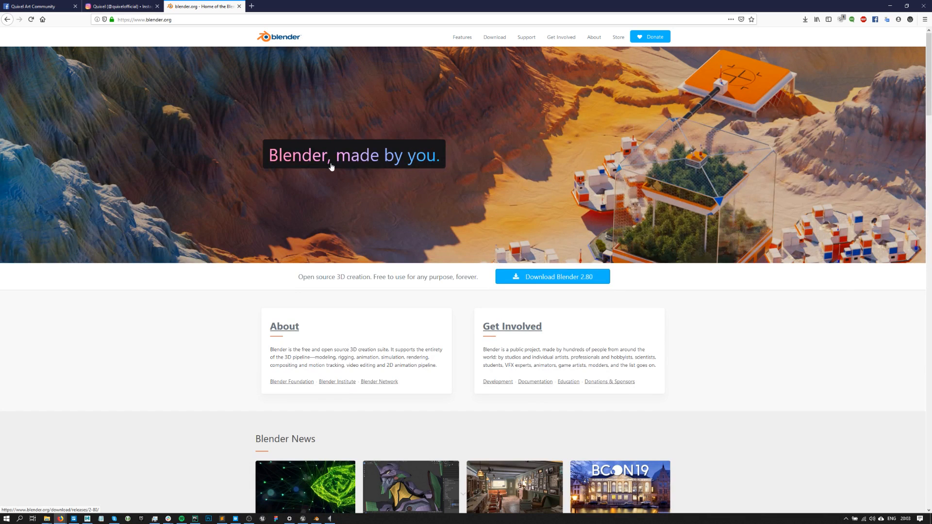
drag(336, 165, 321, 199)
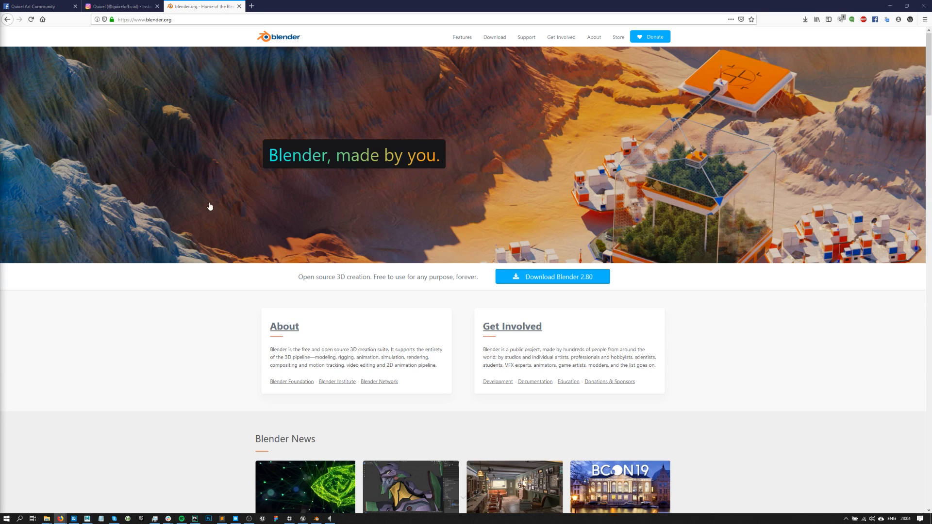
View Quixel's Instagram profile and return to the Quixel Art Community group on Facebook.
click(104, 6)
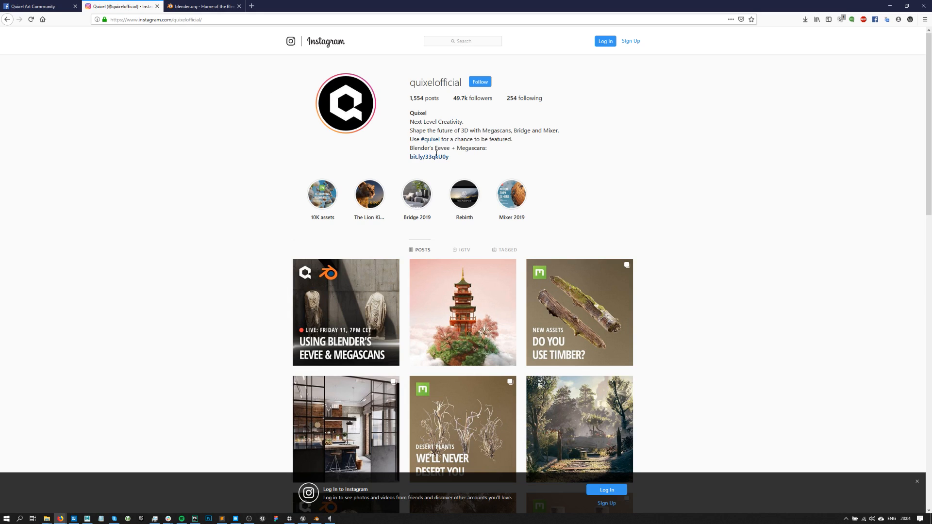
click(54, 7)
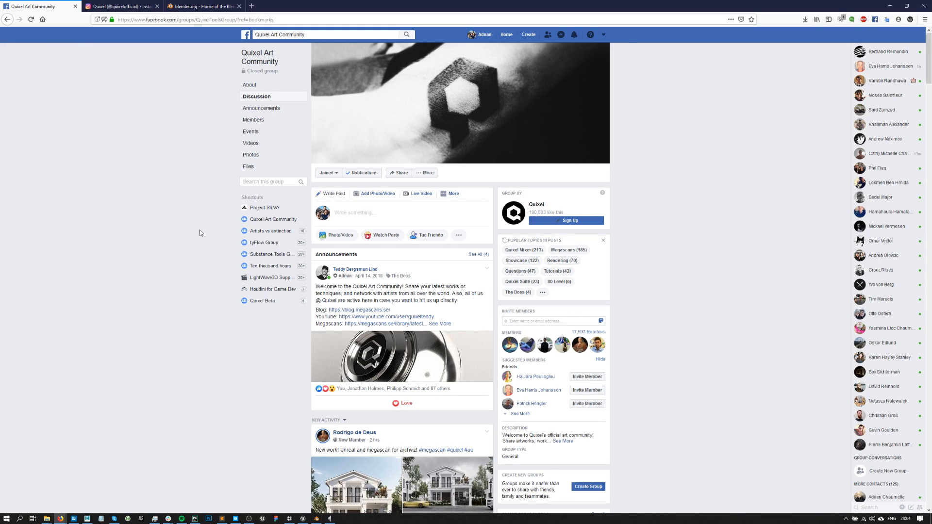
scroll(205, 251, down, 2)
scroll(203, 257, up, 2)
click(282, 19)
key(alt+Tab)
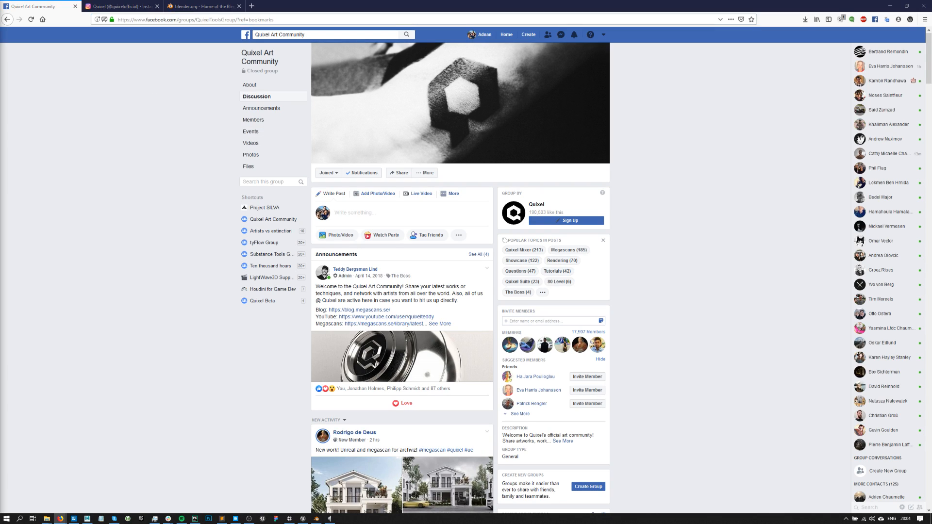
click(113, 334)
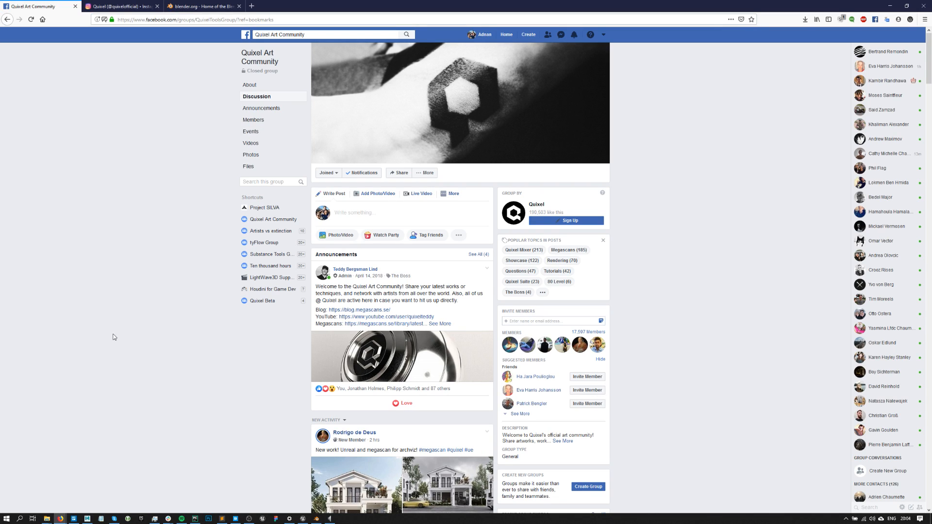
key(alt+Tab)
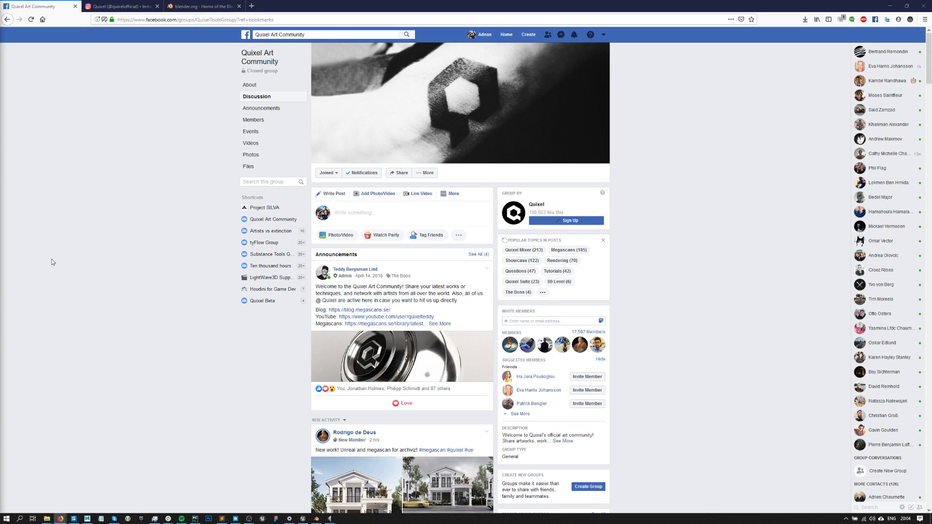
key(alt+Tab)
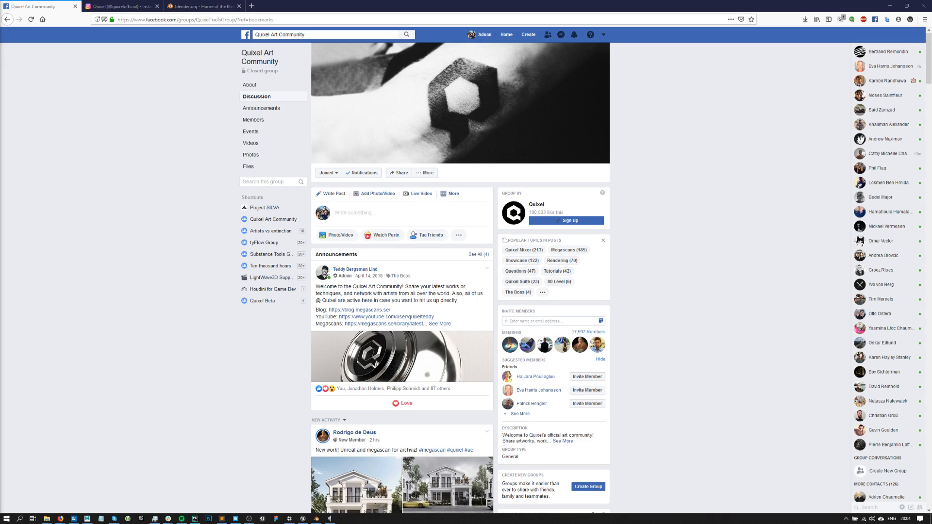
click(165, 293)
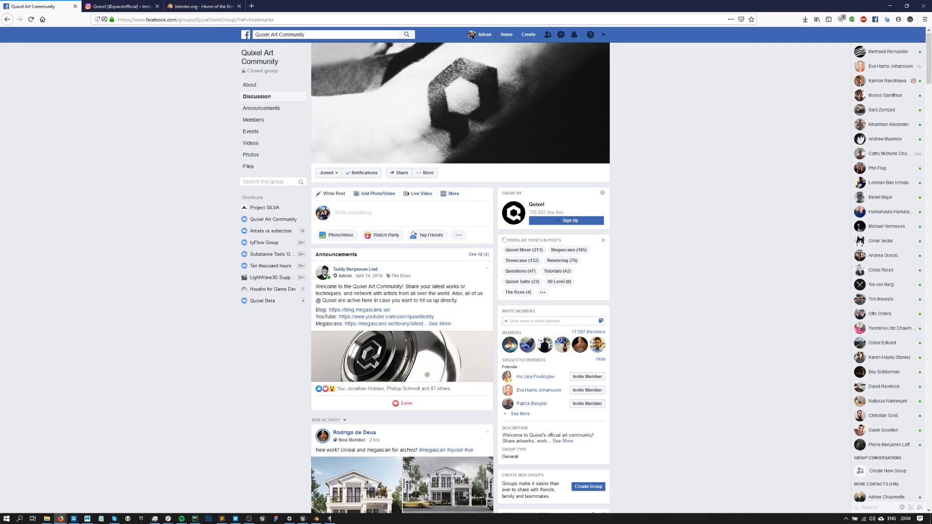
key(alt+Tab)
key(alt+Tab)
Browse the artwork posts in the Quixel Art Community group feed.
scroll(157, 387, down, 4)
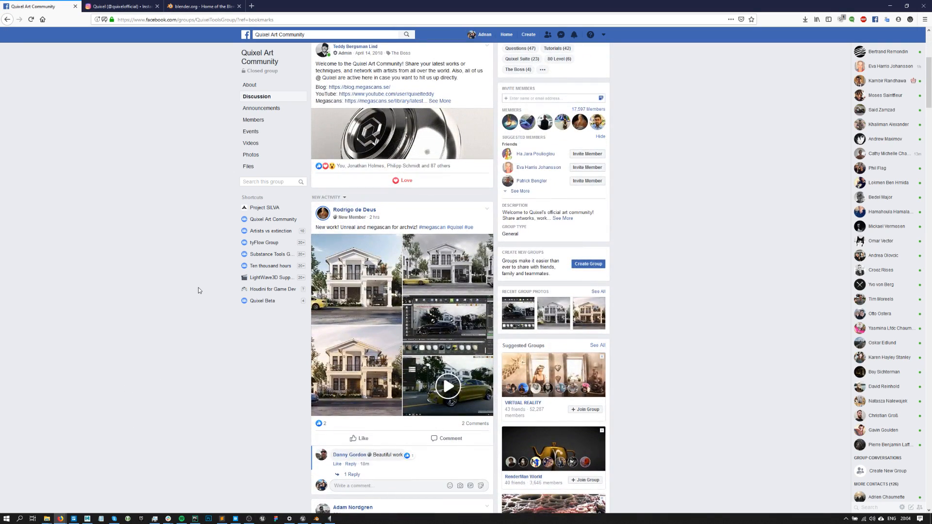
scroll(250, 279, down, 10)
scroll(251, 270, down, 8)
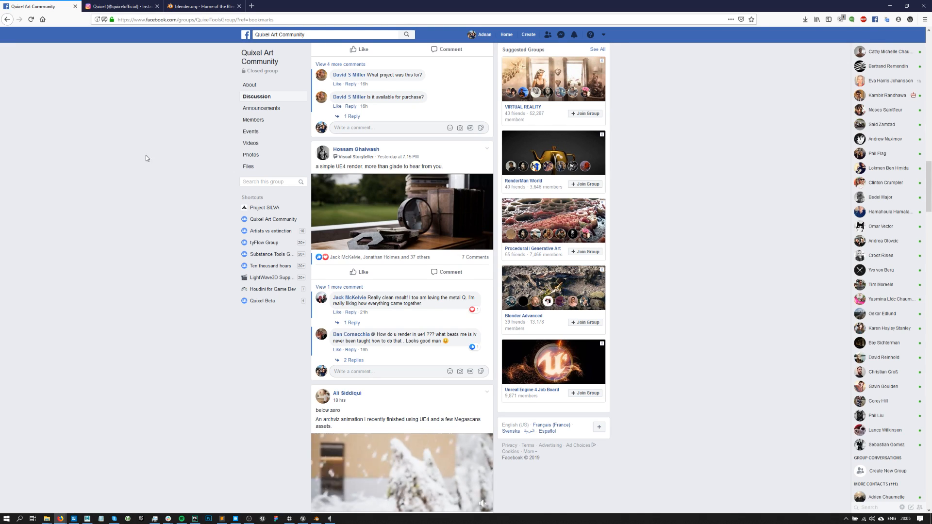
scroll(156, 169, up, 10)
Look through the image posts on Quixel's Instagram profile.
click(145, 3)
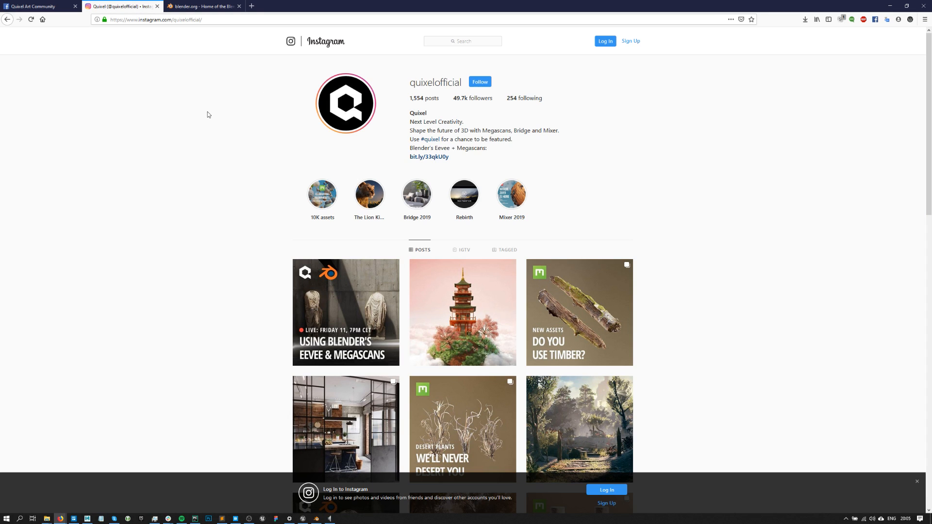
scroll(262, 167, down, 3)
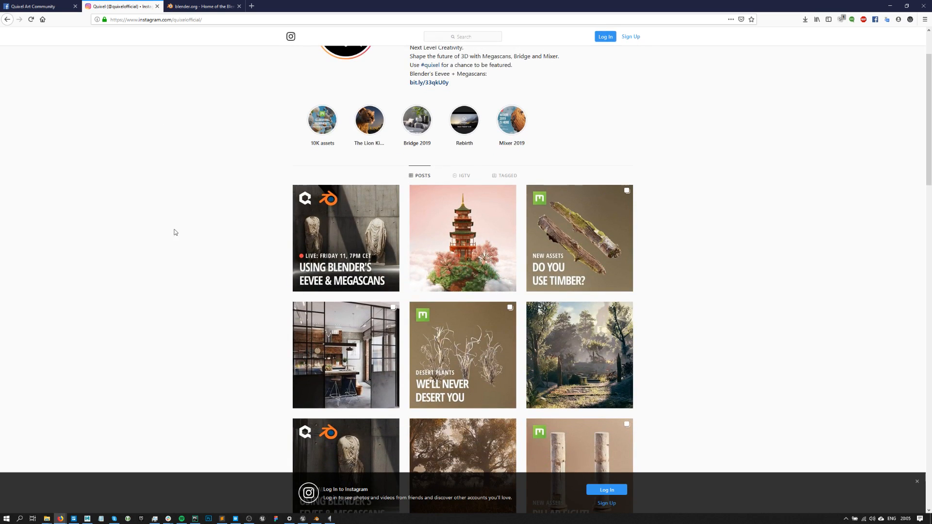
scroll(173, 226, down, 4)
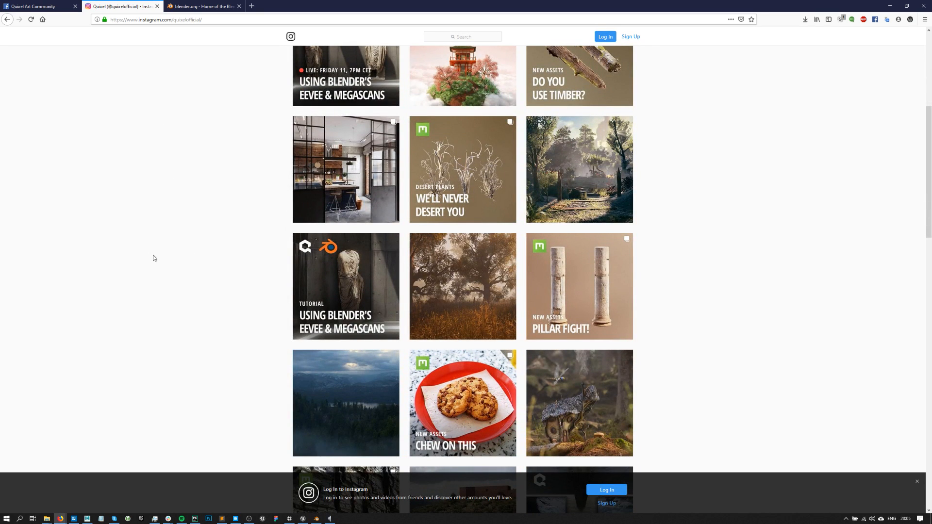
scroll(239, 241, down, 2)
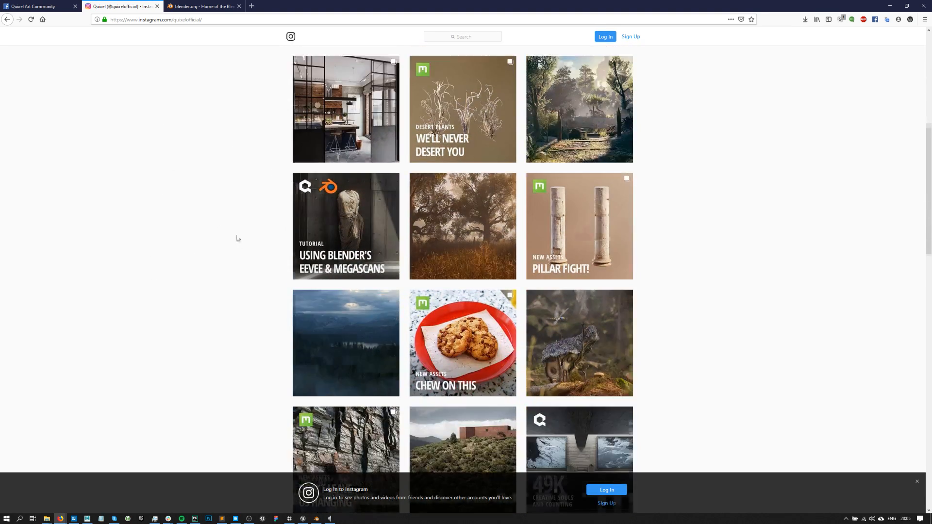
scroll(206, 180, up, 1)
scroll(205, 181, up, 6)
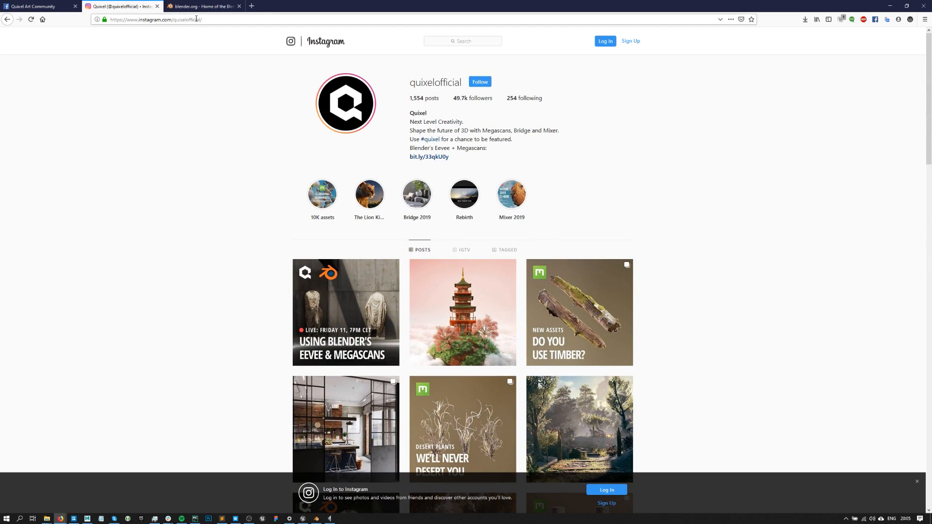
Switch to Blender and bring the three statues in the concrete room into closer view.
click(186, 6)
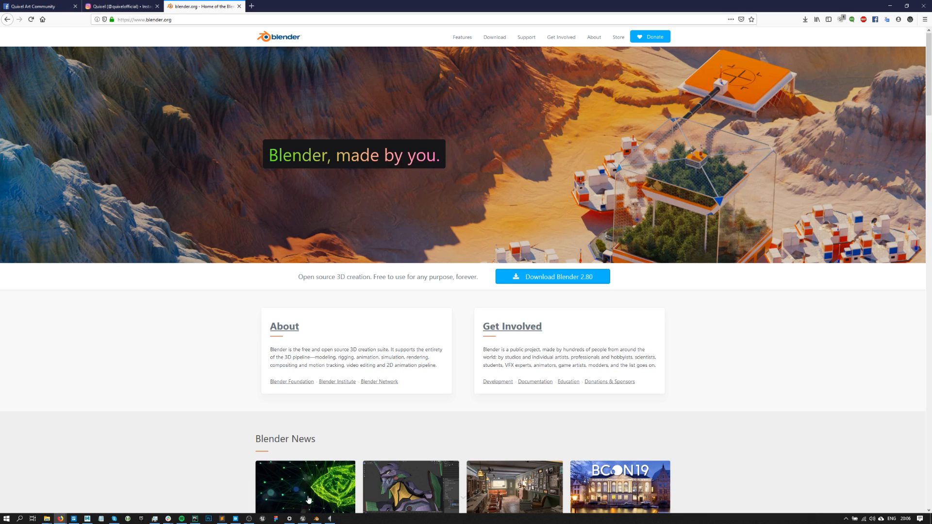
click(316, 518)
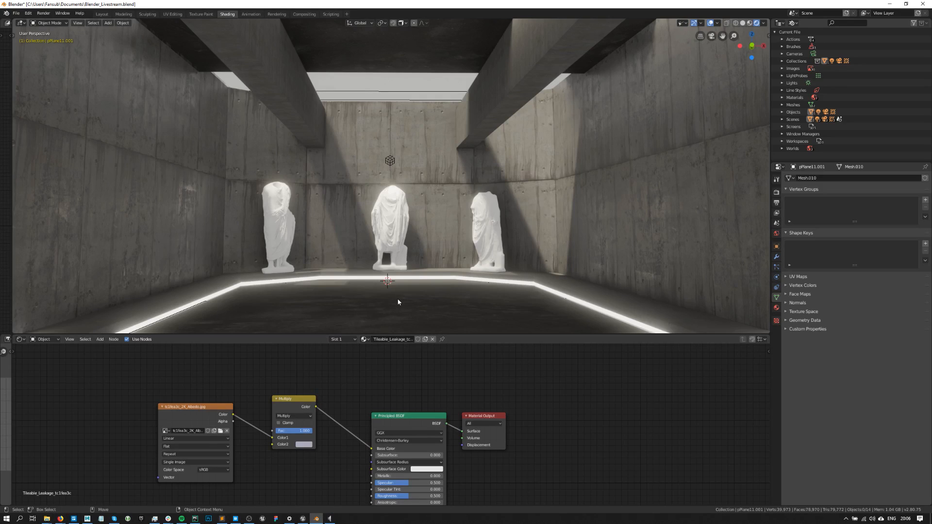
scroll(424, 76, down, 3)
mouse_move(440, 151)
shift+middle_down()
mouse_move(434, 140)
mouse_move(428, 164)
shift+middle_up()
scroll(430, 152, up, 3)
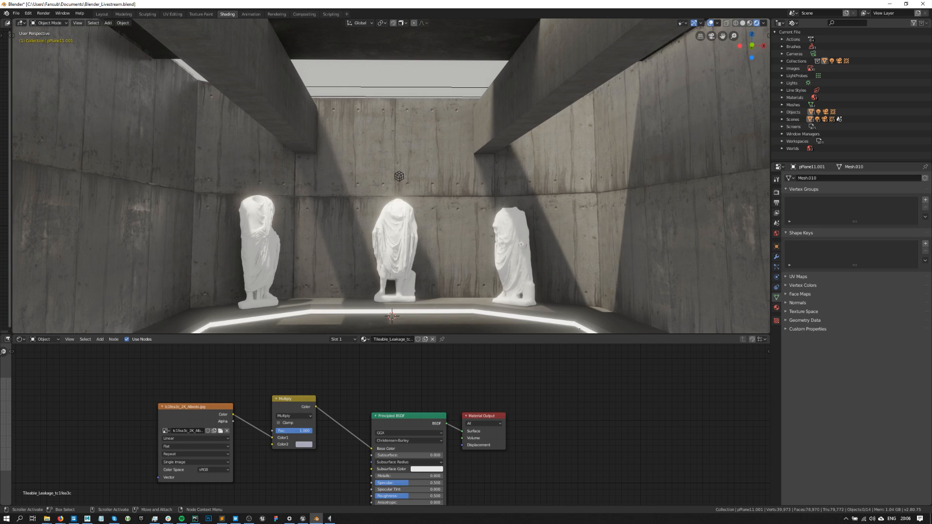
Examine the walls, ceiling beams and light strip of the concrete room in the rendered viewport.
key(alt+Tab)
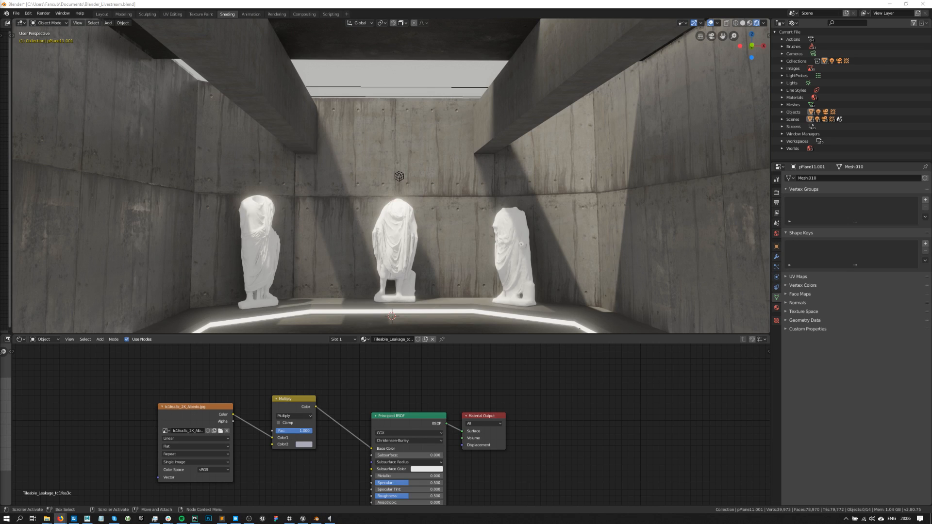
click(333, 394)
drag(364, 368, 424, 390)
middle_drag(411, 389, 466, 358)
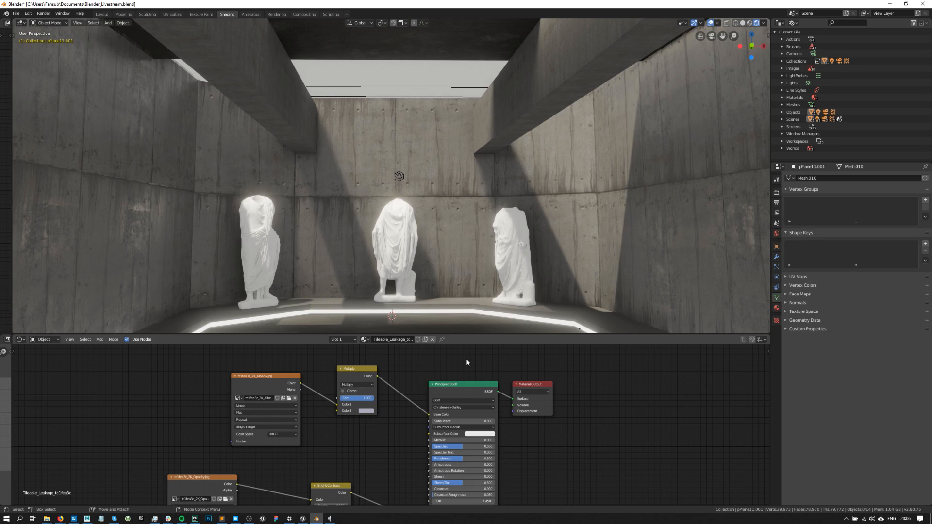
middle_drag(405, 128, 457, 179)
scroll(452, 182, up, 8)
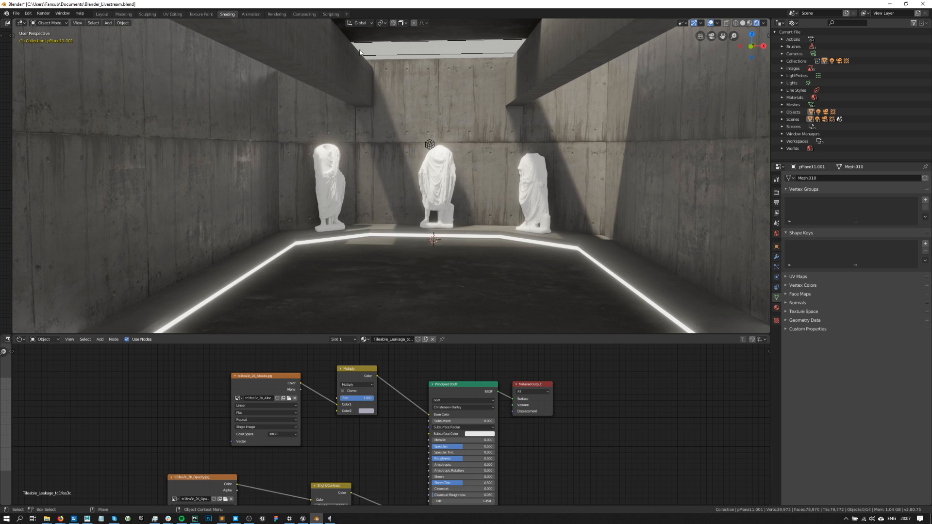
scroll(348, 118, up, 1)
scroll(378, 108, down, 1)
middle_drag(424, 123, 391, 181)
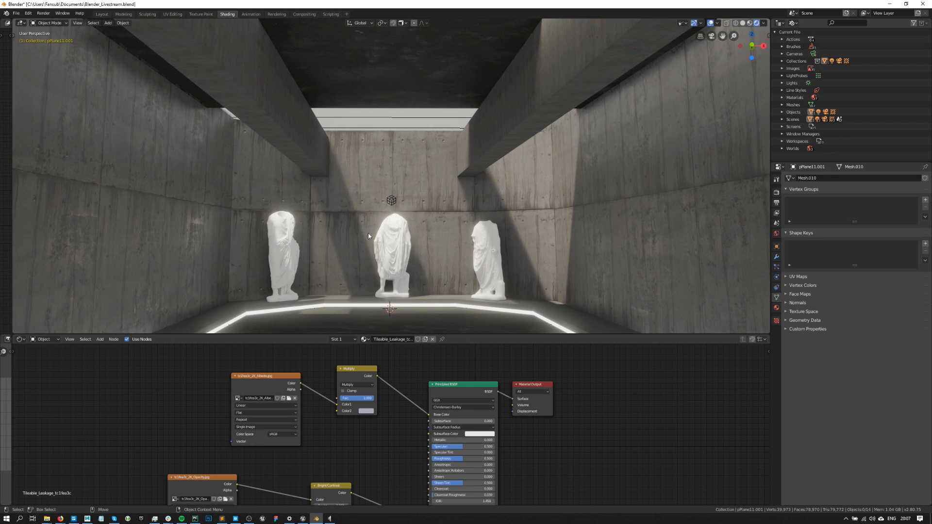
drag(331, 427, 400, 468)
drag(681, 399, 671, 484)
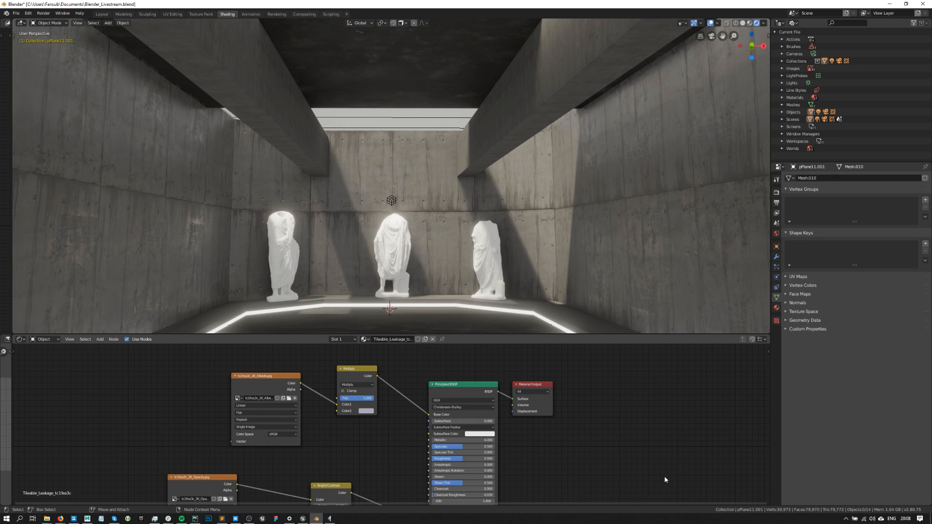
Set the scene's render engine to Cycles with CPU as the device.
click(777, 193)
click(871, 178)
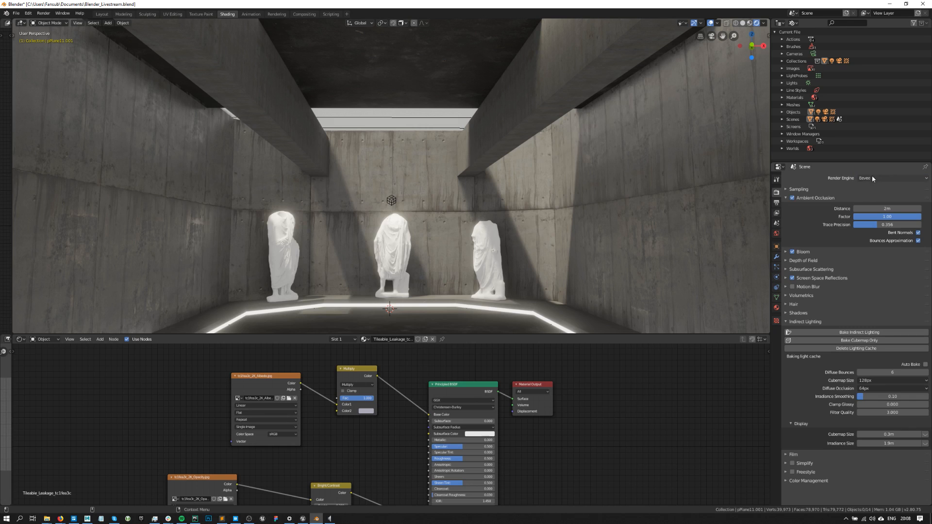
click(871, 177)
click(874, 202)
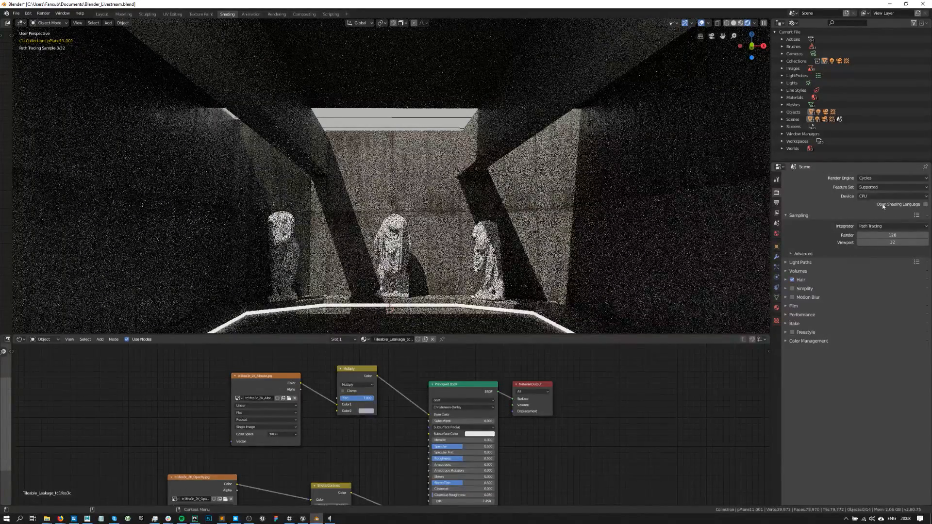
click(872, 197)
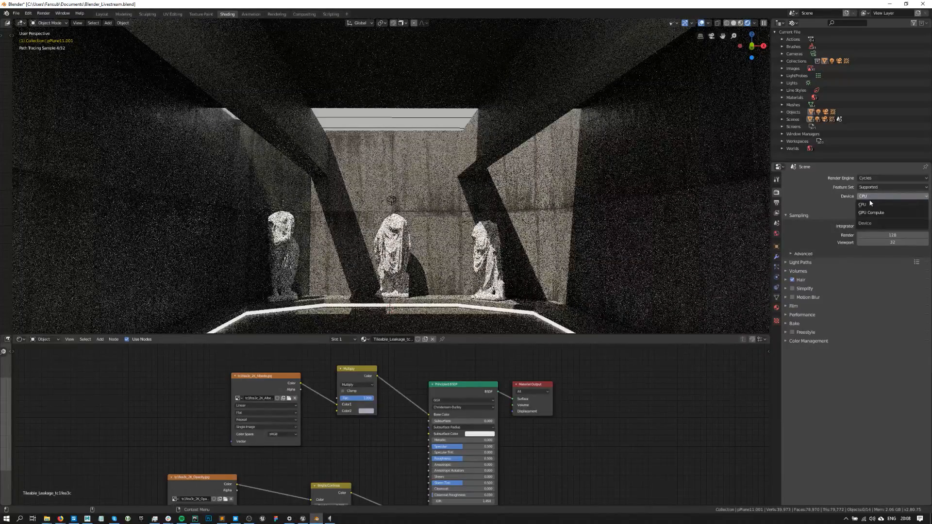
click(870, 204)
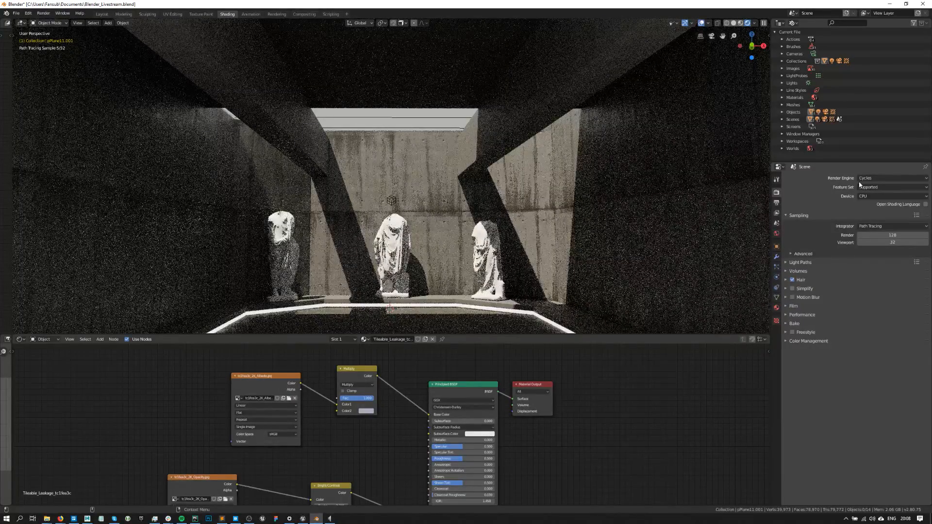
Switch the scene's render engine back to Eevee.
click(868, 178)
click(873, 185)
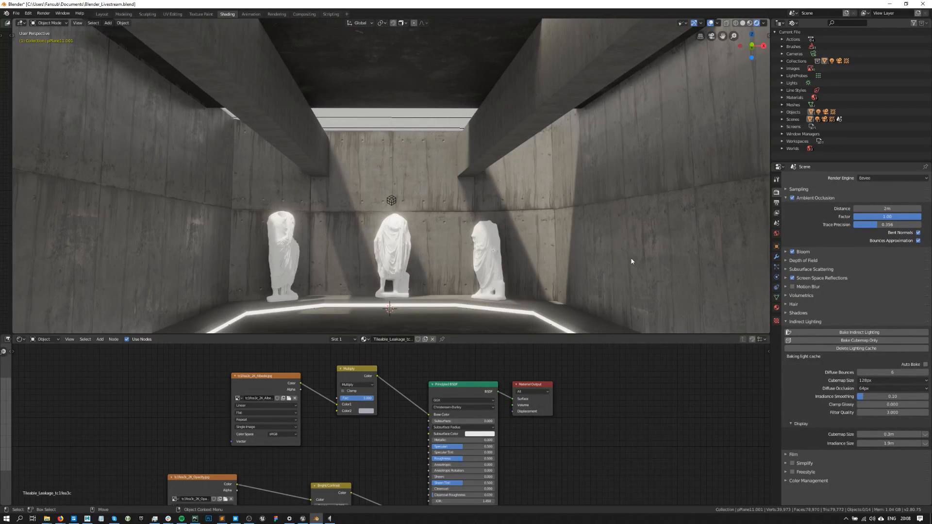
drag(619, 385, 632, 413)
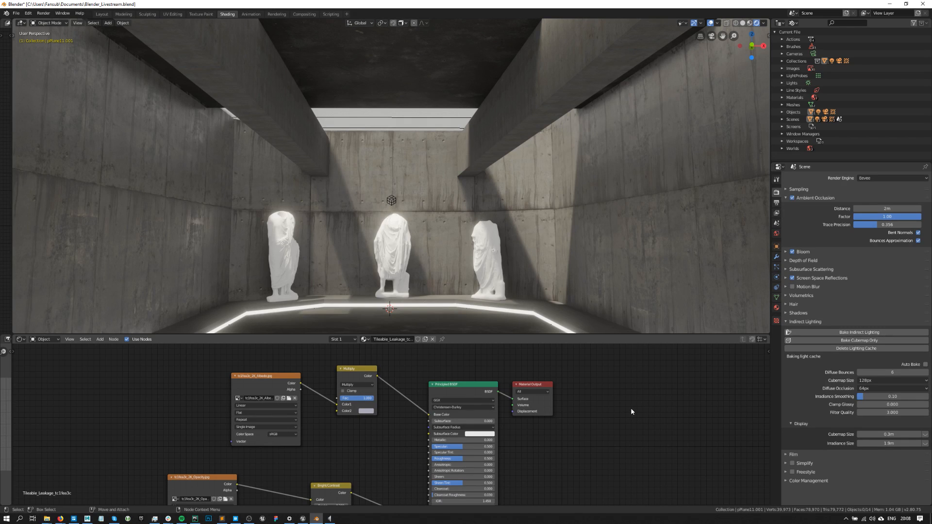
drag(590, 386, 694, 469)
Inspect the Eevee-rendered statue room from several angles and distances.
scroll(411, 175, down, 5)
scroll(410, 173, up, 4)
scroll(418, 164, down, 4)
alt+drag(461, 141, 386, 189)
alt+middle_drag(385, 189, 325, 190)
scroll(427, 163, up, 5)
scroll(389, 180, down, 3)
alt+drag(325, 191, 414, 173)
scroll(388, 180, down, 5)
scroll(379, 173, up, 5)
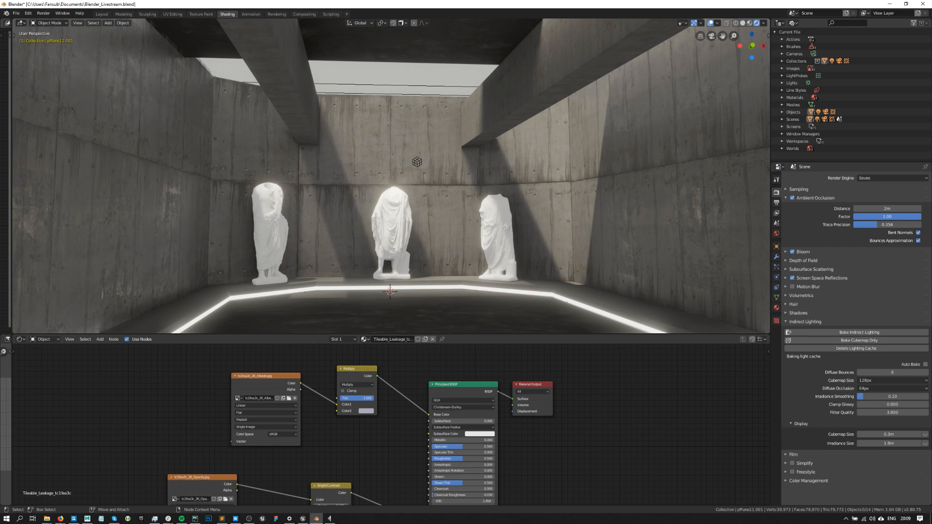
key(alt+Tab)
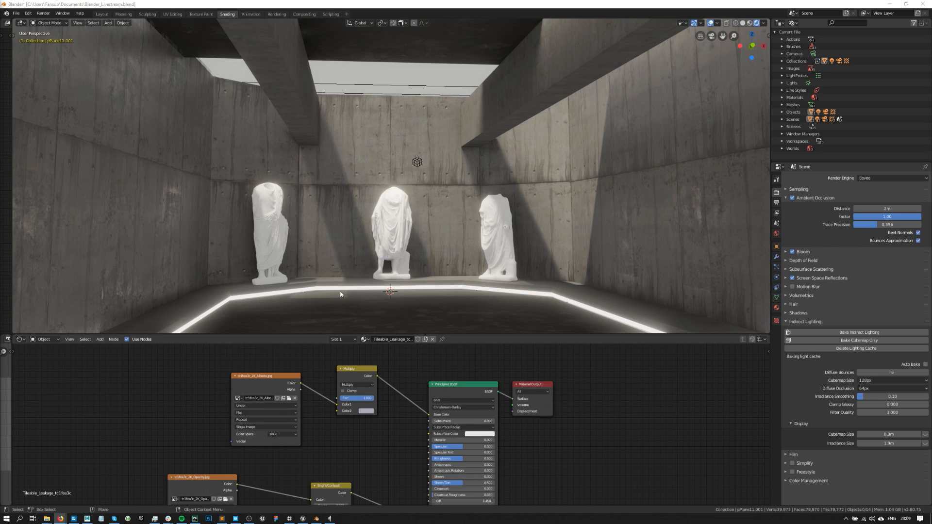
drag(603, 365, 400, 476)
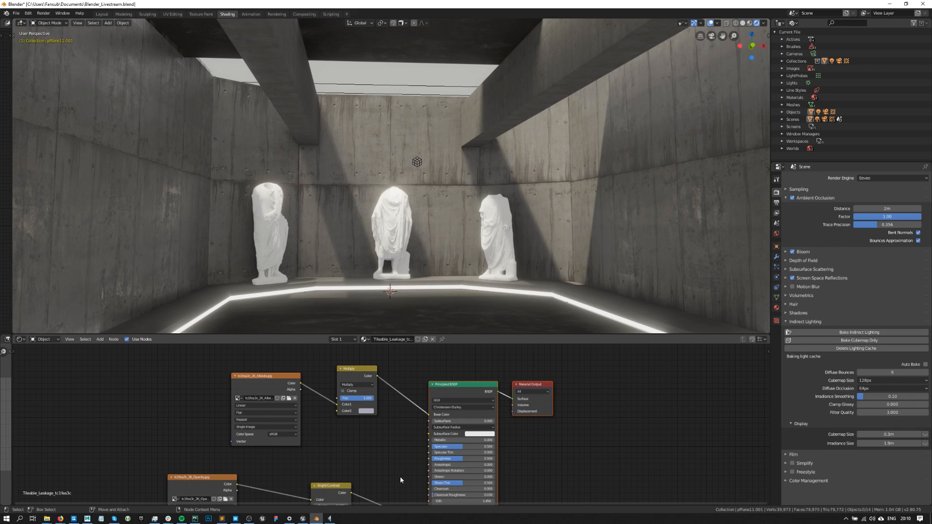
drag(193, 355, 570, 463)
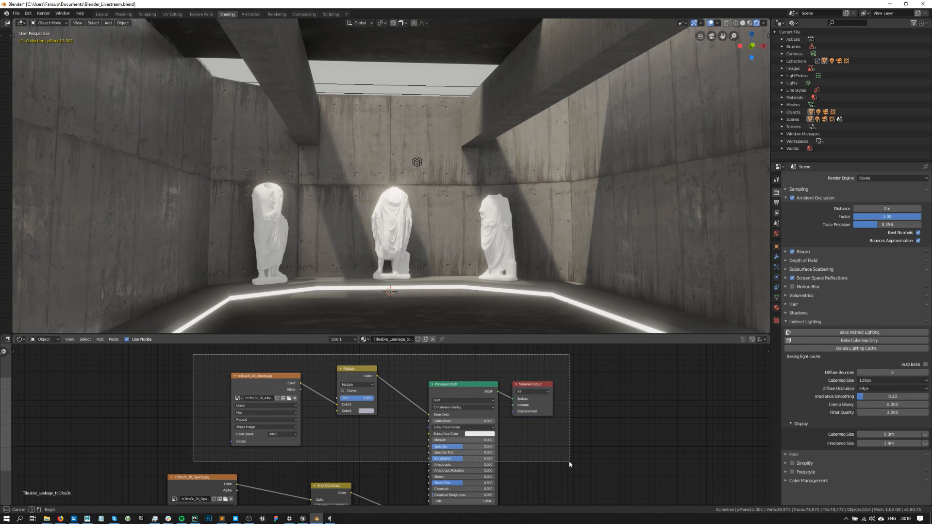
drag(569, 461, 569, 461)
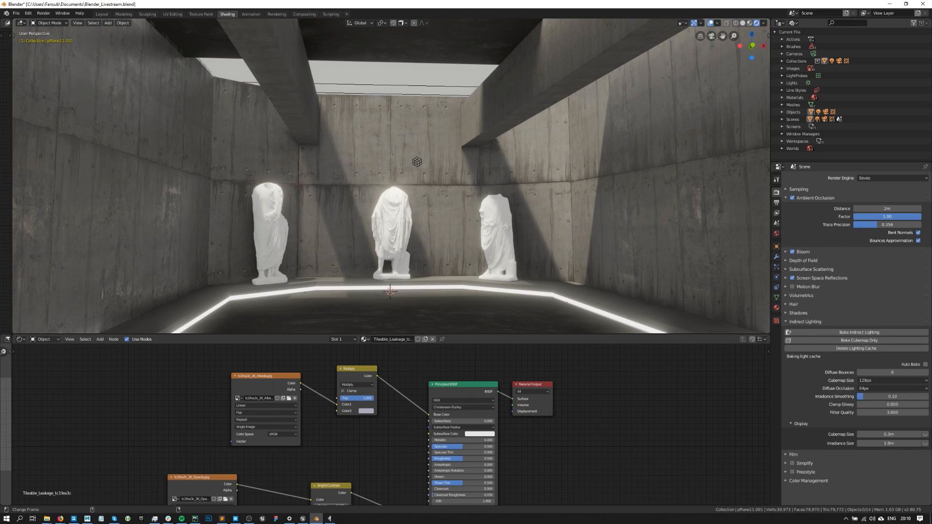
mouse_move(183, 398)
middle_down()
mouse_move(193, 399)
mouse_move(186, 387)
middle_up()
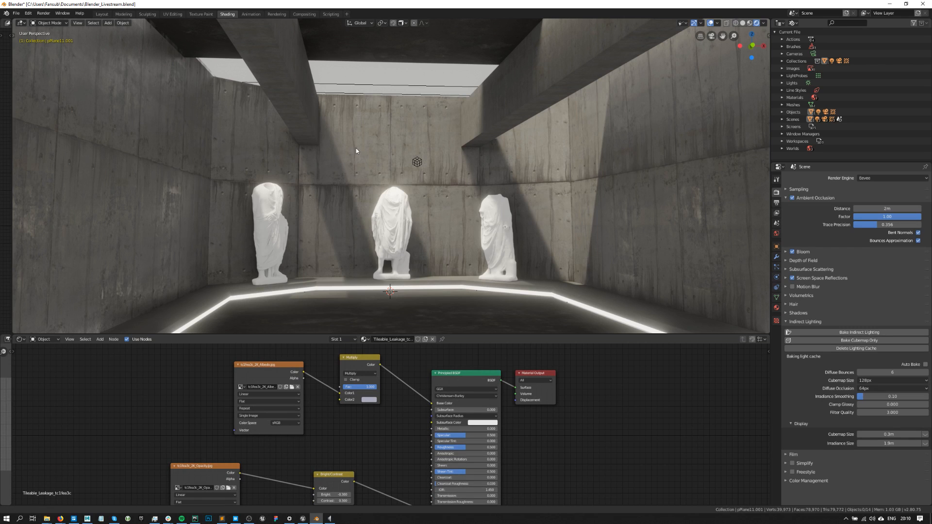
Examine the statue room in the rendered viewport, from inside along the side wall and from outside its open front.
scroll(356, 147, down, 8)
scroll(392, 164, up, 8)
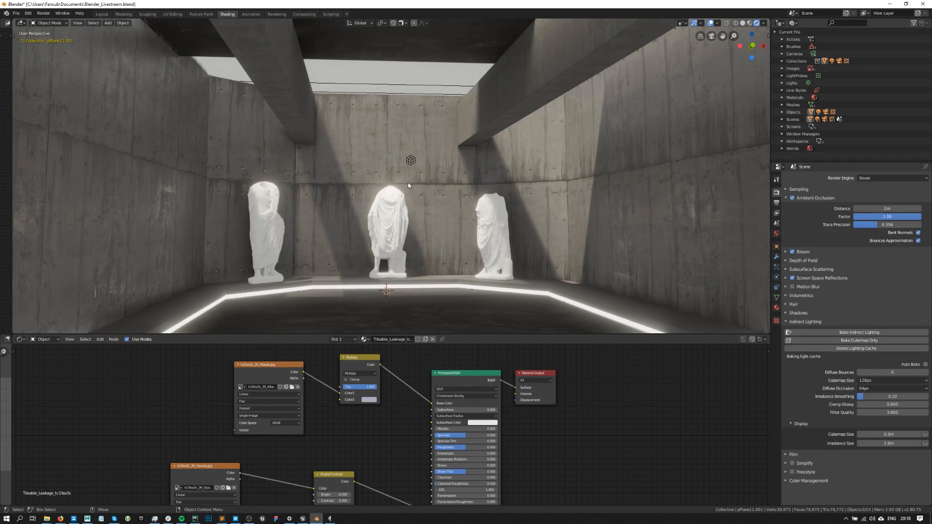
scroll(407, 187, down, 1)
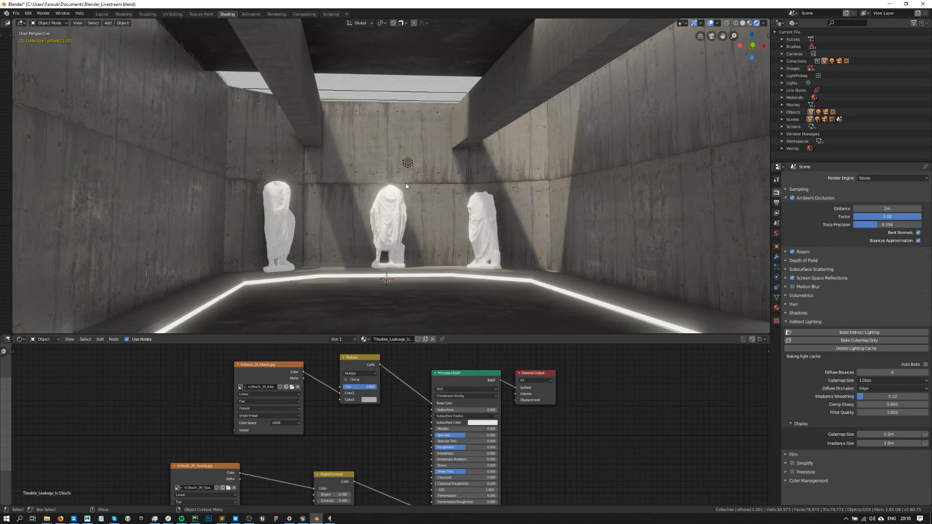
middle_drag(505, 126, 380, 171)
middle_drag(426, 177, 342, 134)
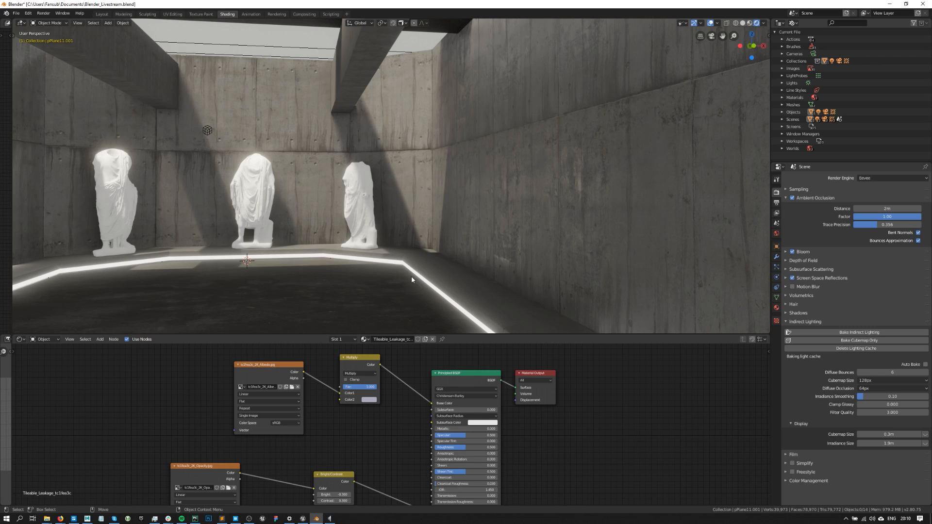
mouse_move(167, 400)
mouse_down()
mouse_move(86, 457)
mouse_move(87, 442)
mouse_up()
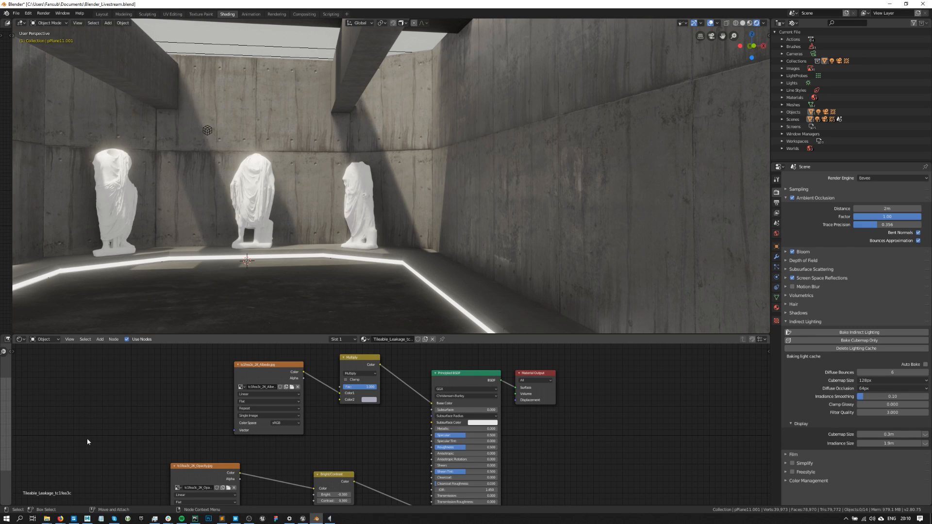
scroll(226, 240, down, 3)
scroll(225, 240, up, 3)
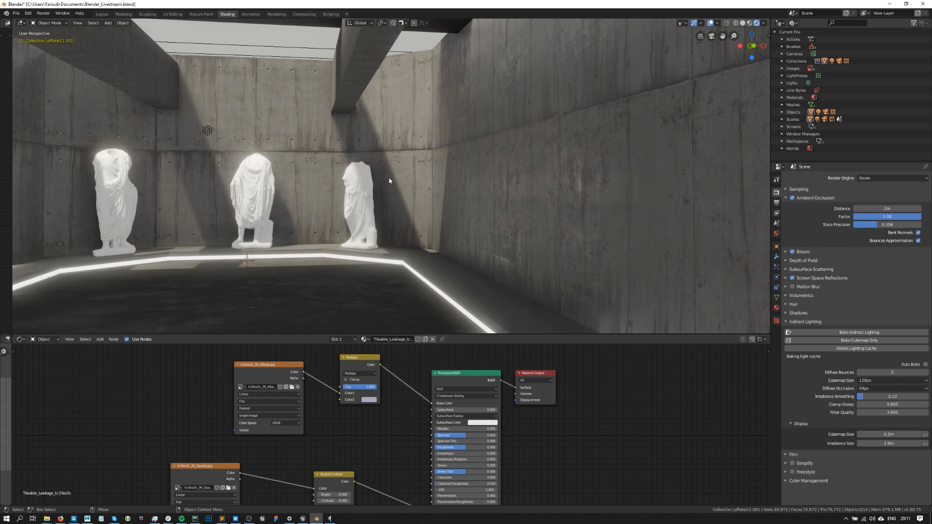
scroll(383, 199, down, 8)
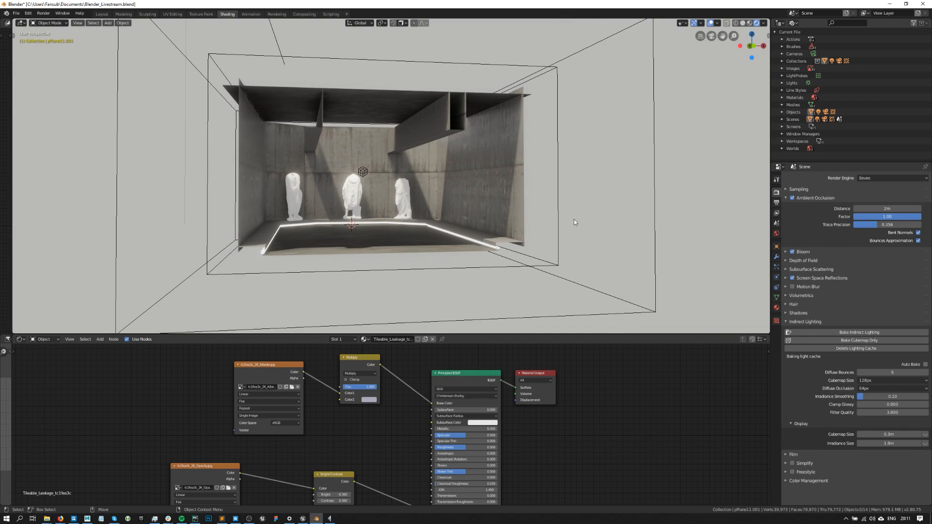
Delete the scene's baked indirect lighting cache.
click(786, 321)
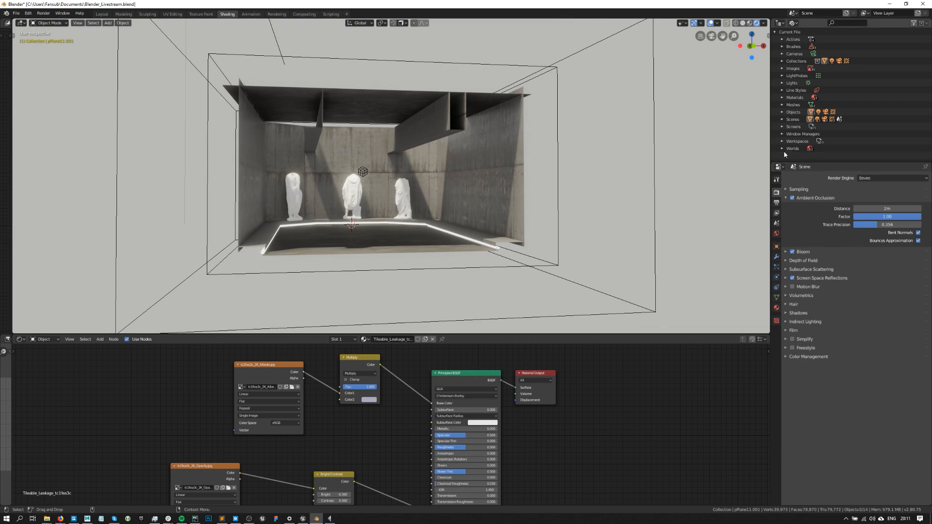
click(787, 322)
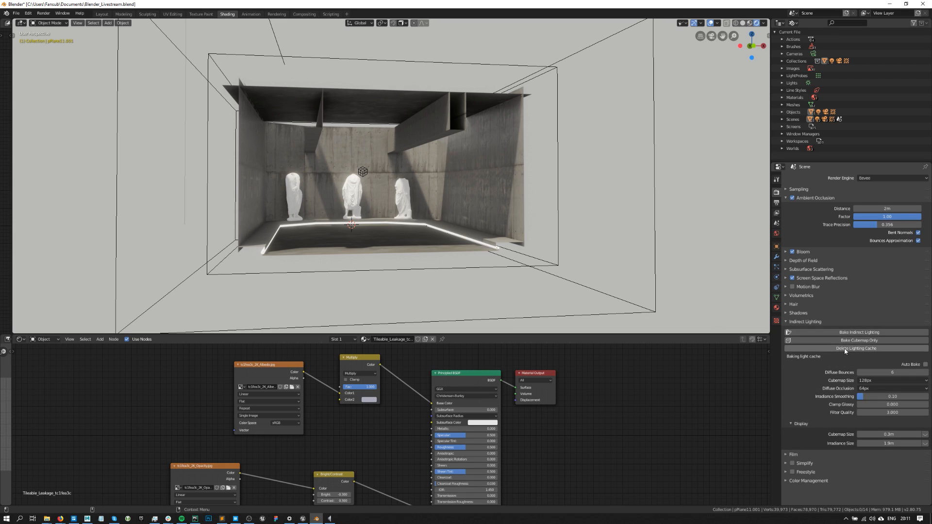
scroll(630, 277, up, 10)
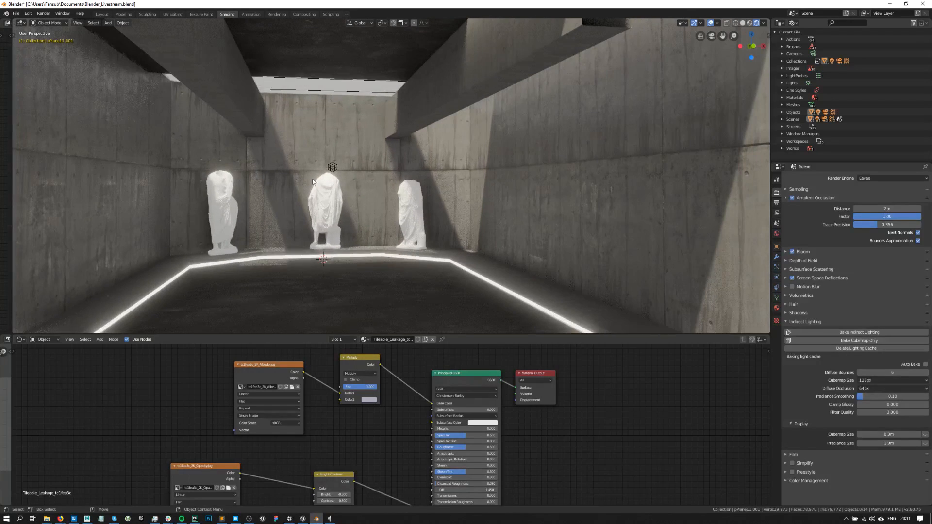
click(849, 350)
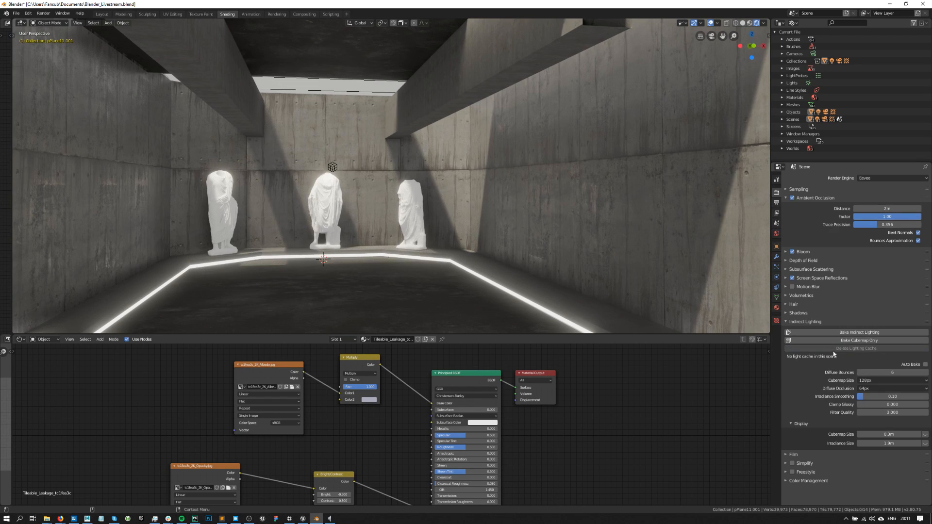
Delete the light probe volume that encloses the statue room.
scroll(301, 121, down, 3)
middle_drag(301, 126, 310, 130)
click(349, 175)
key(Delete)
Disable Bloom, Screen Space Reflections and Ambient Occlusion for the Eevee scene and look over the plain room.
scroll(369, 177, down, 3)
middle_drag(387, 190, 423, 211)
scroll(424, 210, up, 3)
click(792, 252)
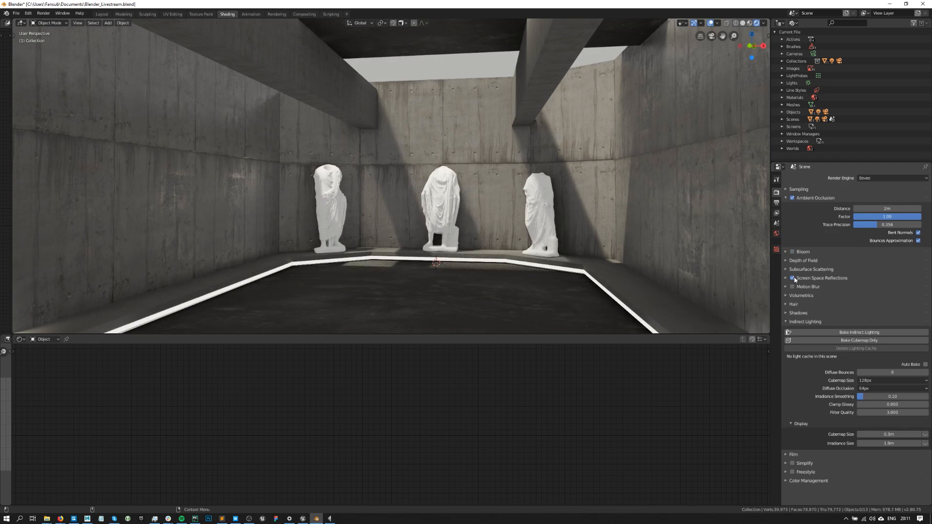
click(793, 279)
click(792, 198)
middle_drag(436, 180, 461, 180)
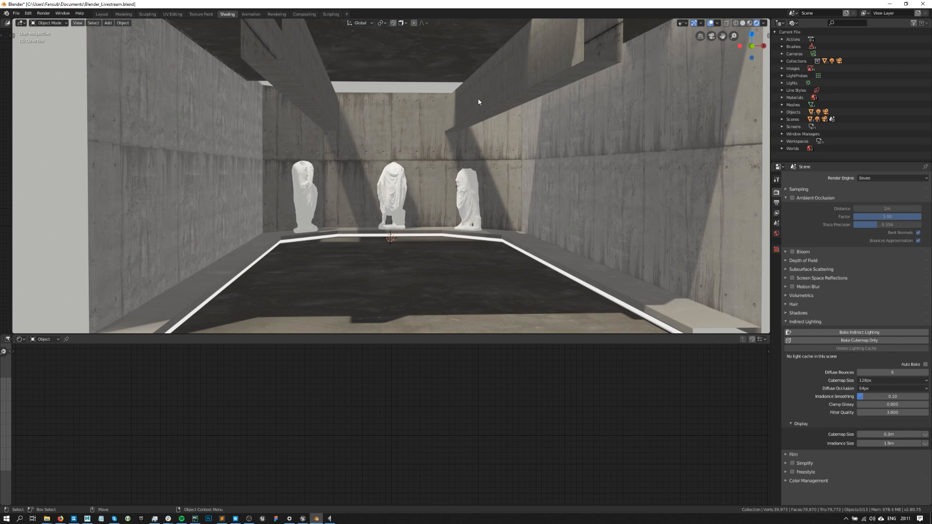
scroll(456, 149, up, 2)
scroll(451, 150, up, 1)
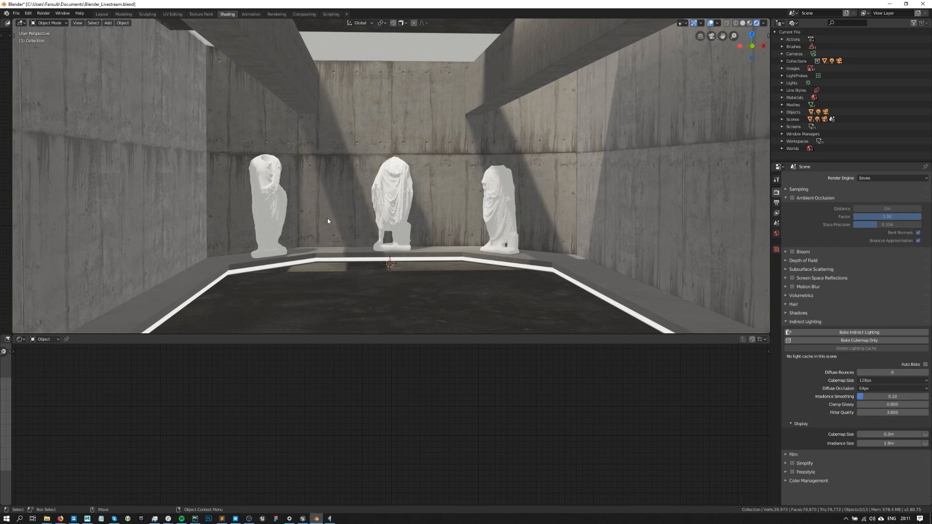
scroll(401, 159, down, 2)
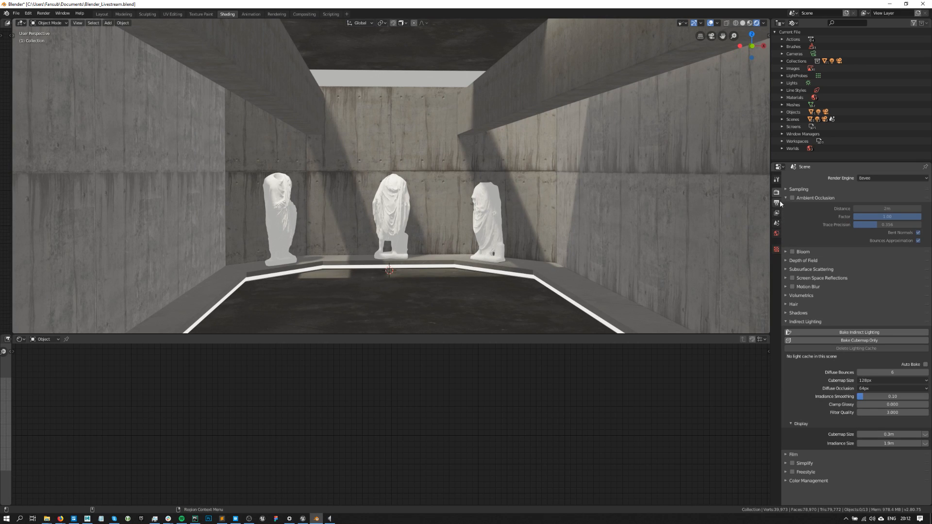
Enable Ambient Occlusion again with a distance of 2 m, check the room, and collapse its settings.
click(792, 198)
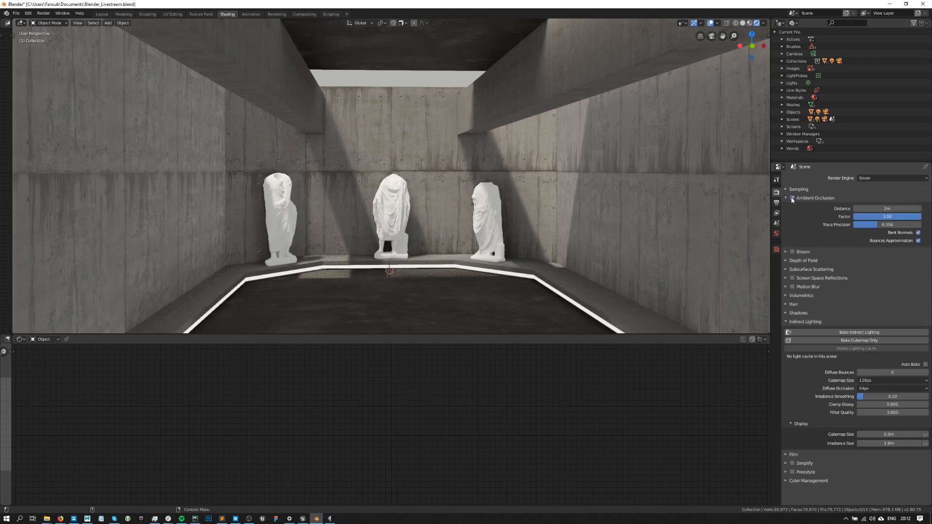
drag(906, 209, 884, 209)
click(902, 211)
text(2)
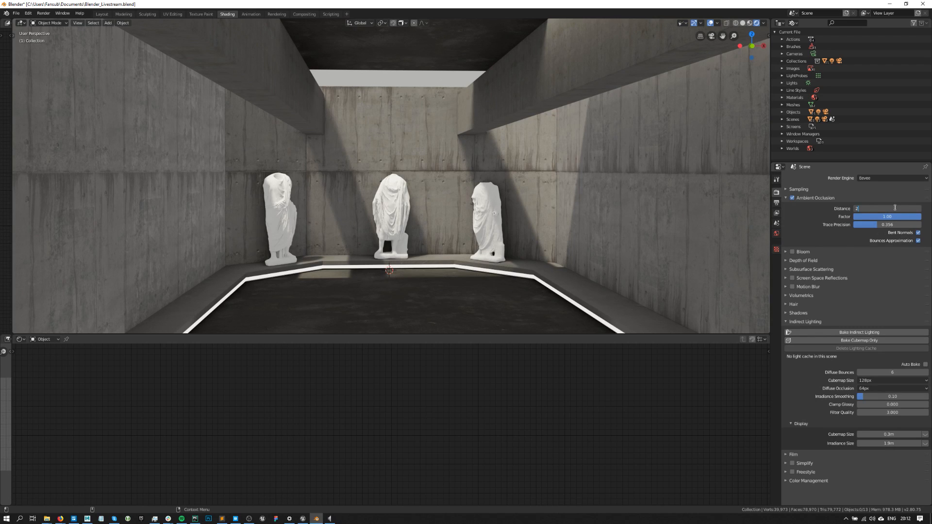
key(Return)
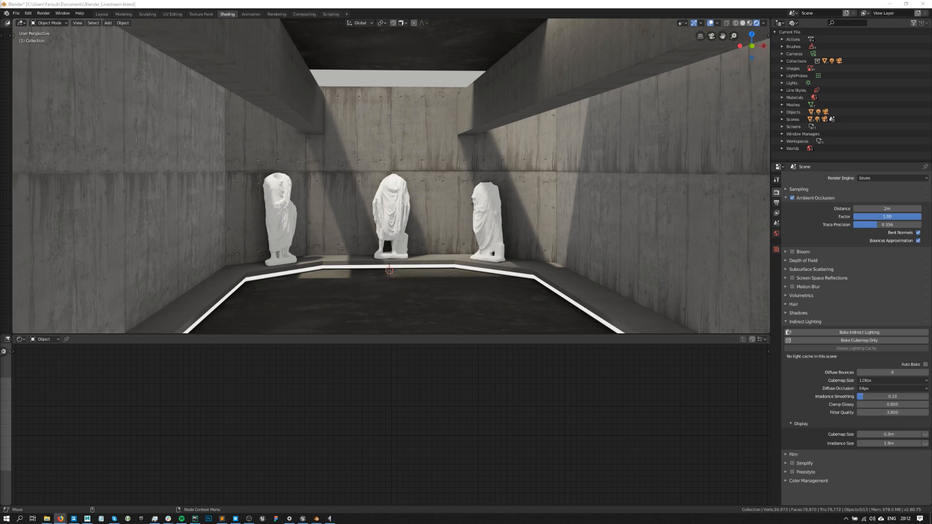
scroll(444, 199, down, 5)
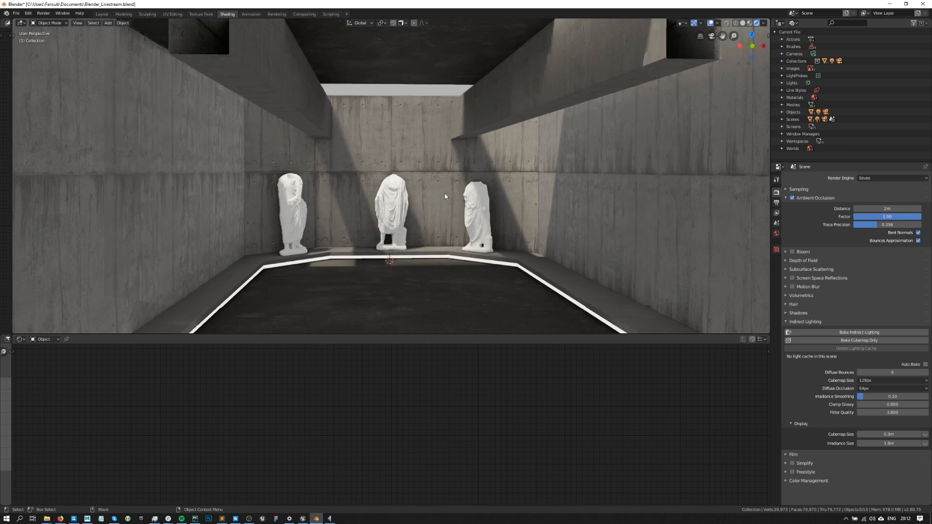
scroll(443, 199, up, 5)
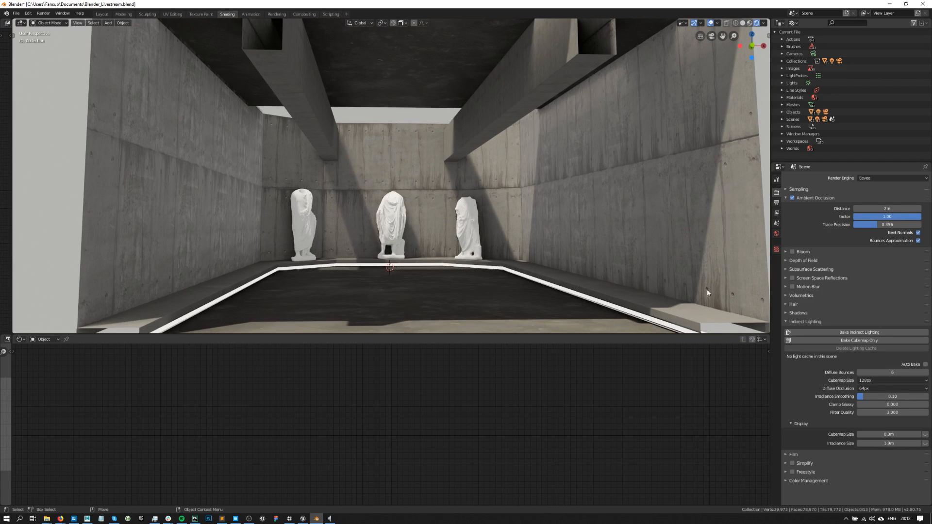
scroll(414, 204, up, 2)
shift+middle_drag(436, 207, 443, 201)
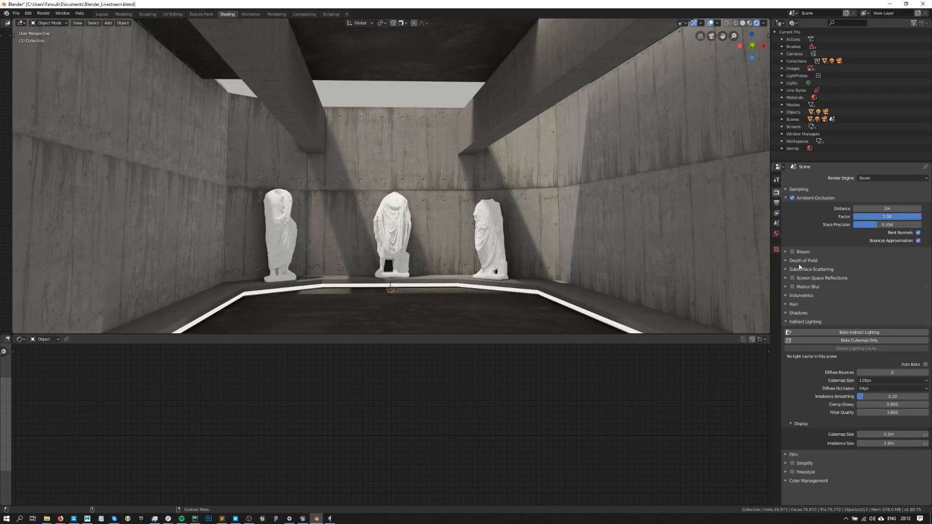
click(785, 198)
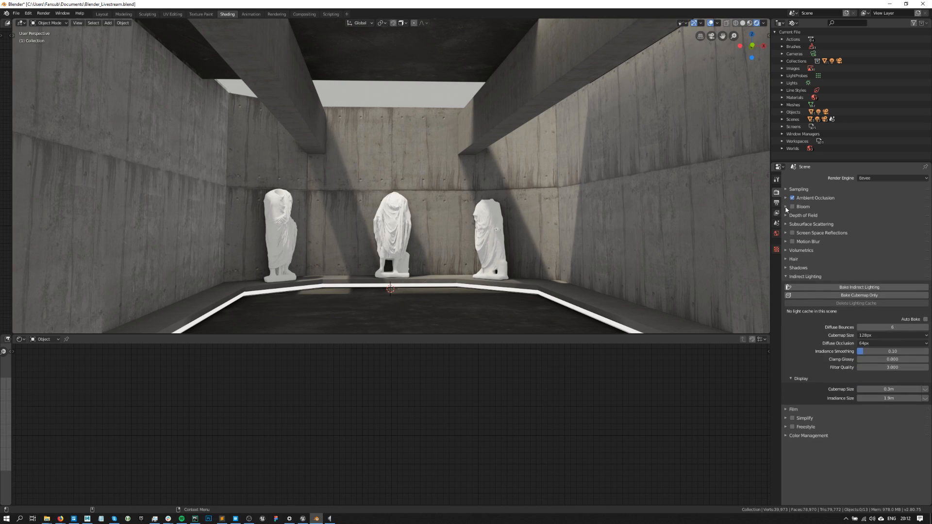
Toggle Bloom on and off, and select the light strip along the floor edge to show its material nodes.
click(793, 209)
click(792, 209)
middle_drag(461, 262, 488, 175)
click(488, 174)
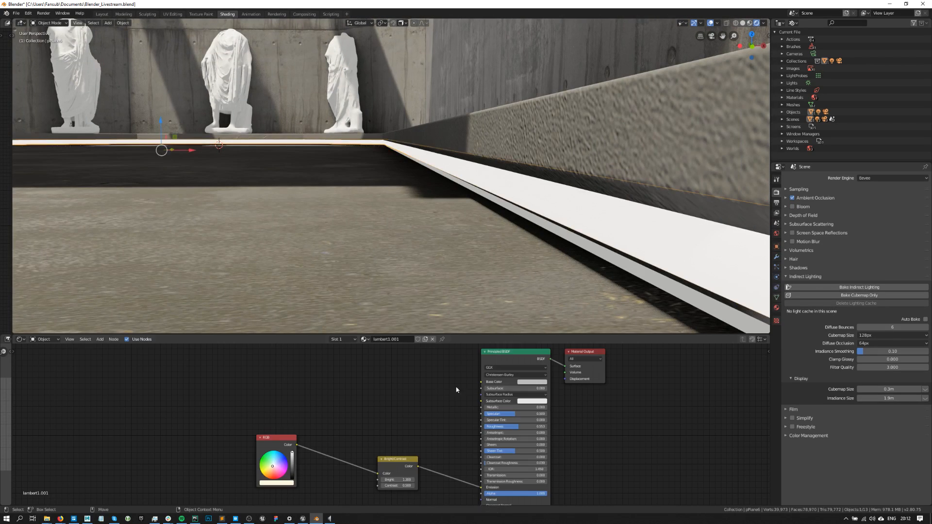
scroll(357, 143, down, 6)
click(638, 261)
Enable Bloom for the scene so the light strip and statues glow.
scroll(303, 162, up, 4)
shift+middle_drag(359, 167, 483, 275)
click(793, 206)
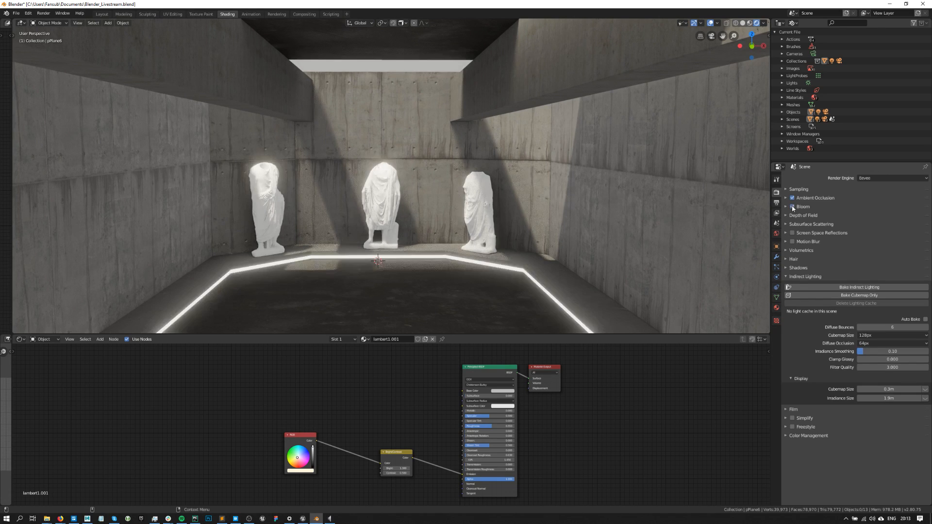
shift+middle_drag(348, 230, 380, 200)
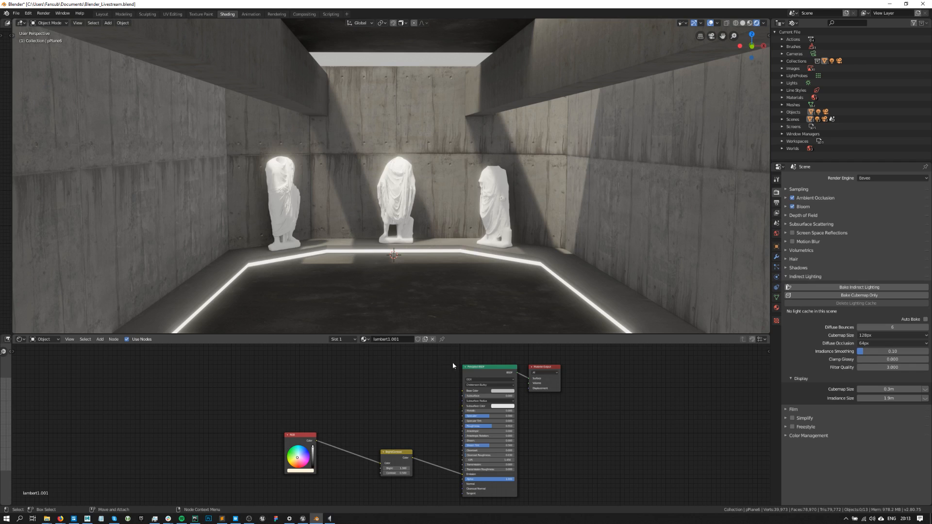
Move the strip material's Bright/Contrast and RGB nodes lower and closer to the Principled BSDF node.
drag(394, 464, 418, 480)
drag(303, 442, 363, 480)
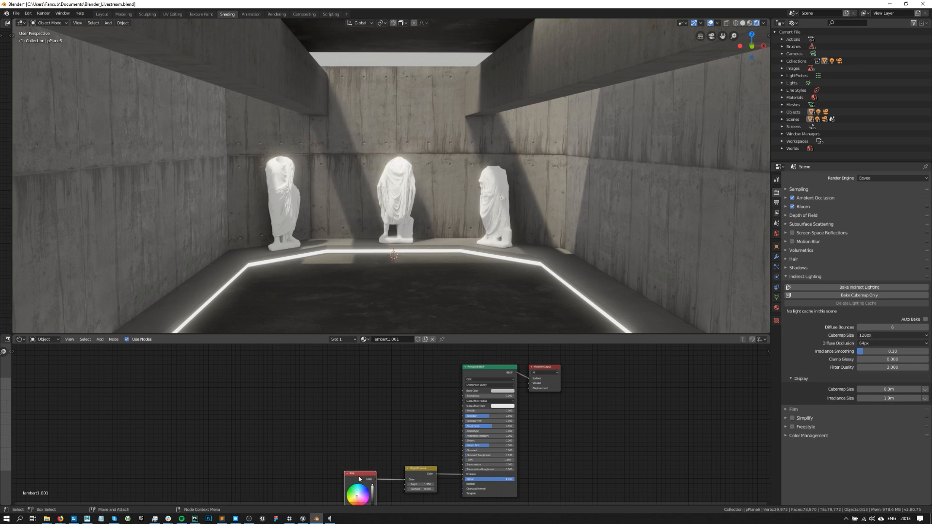
key(g)
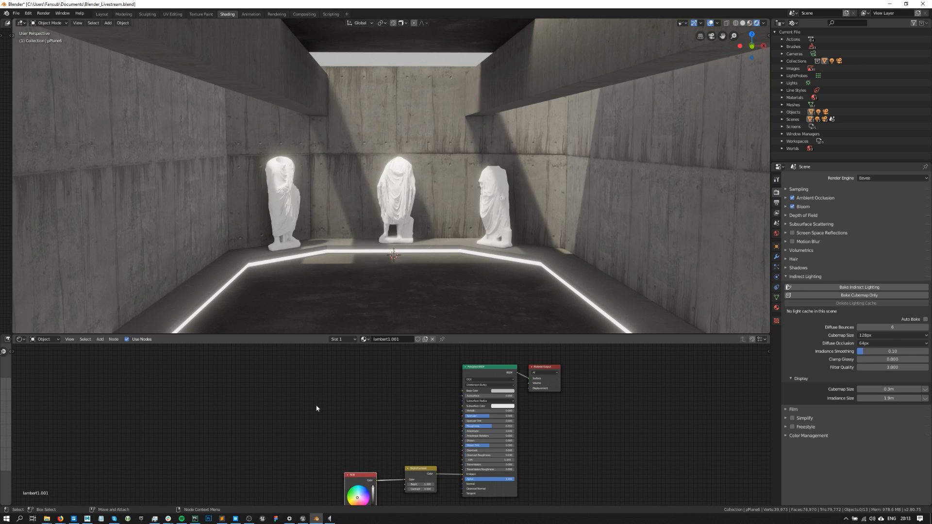
click(313, 401)
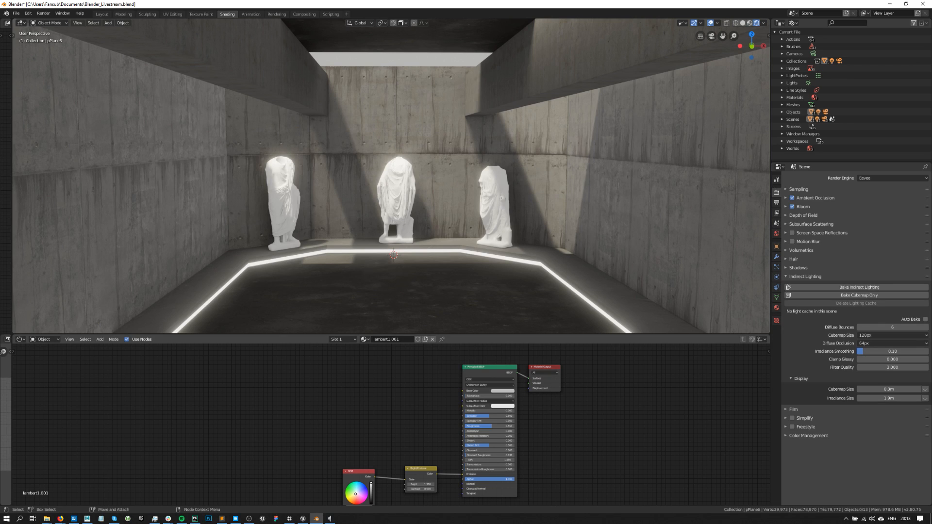
drag(188, 419, 131, 469)
Compare the room with Screen Space Reflections on and off, leaving the option enabled.
scroll(433, 209, down, 1)
scroll(434, 204, up, 2)
middle_drag(434, 204, 436, 201)
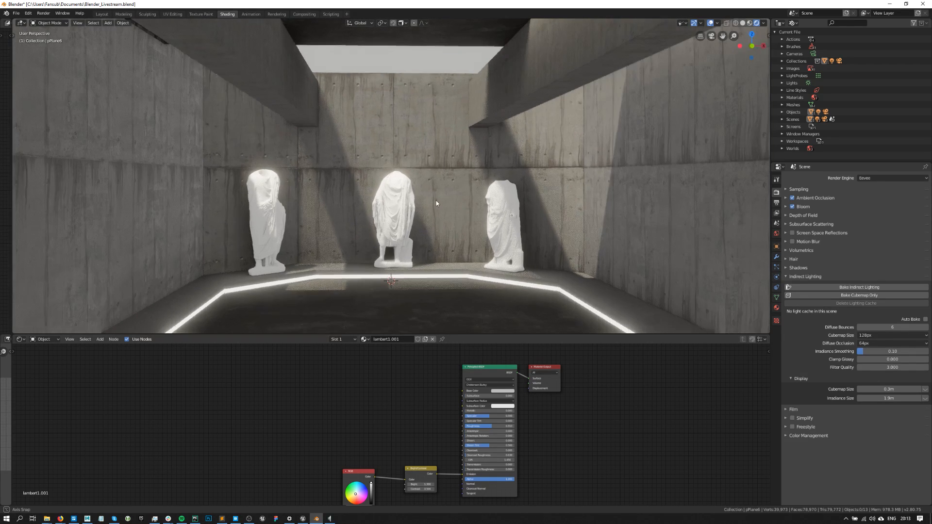
scroll(436, 203, up, 1)
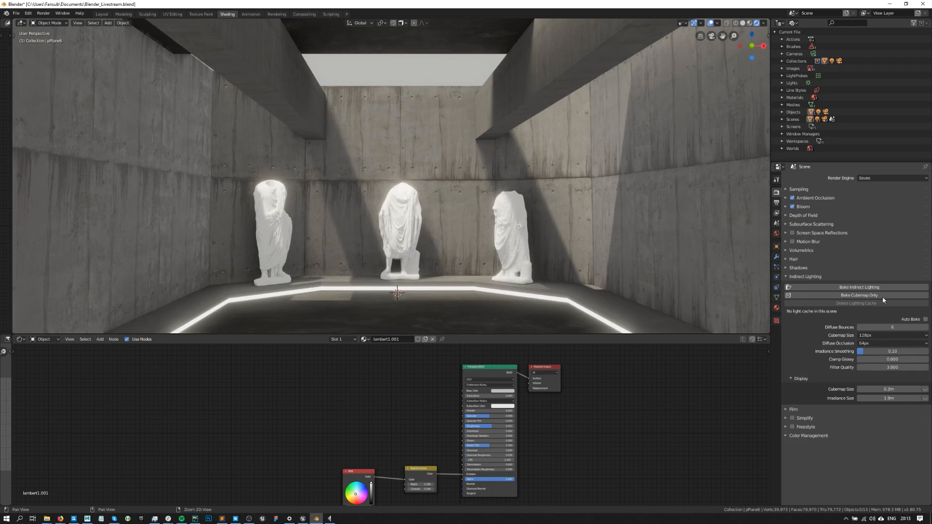
click(792, 233)
click(791, 234)
click(792, 234)
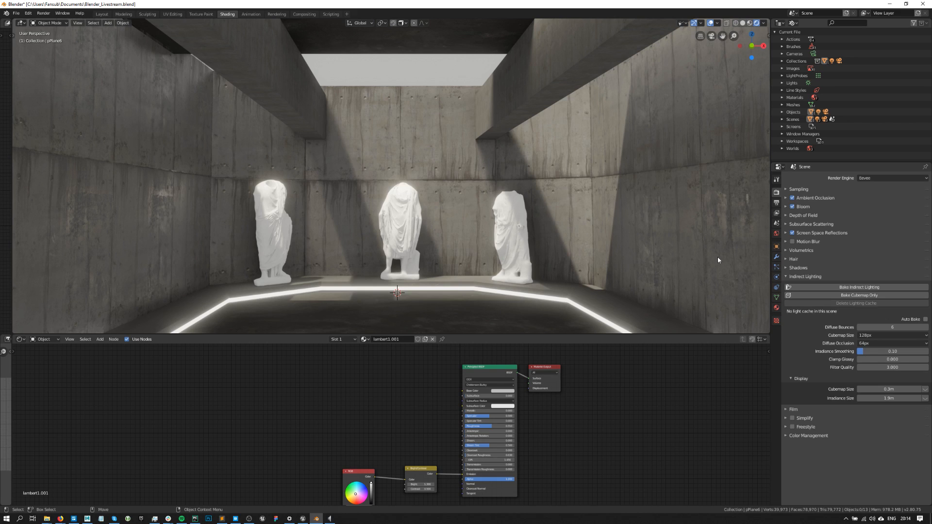
Review the Screen Space Reflections settings and compare the room with the effect switched off and on.
click(792, 233)
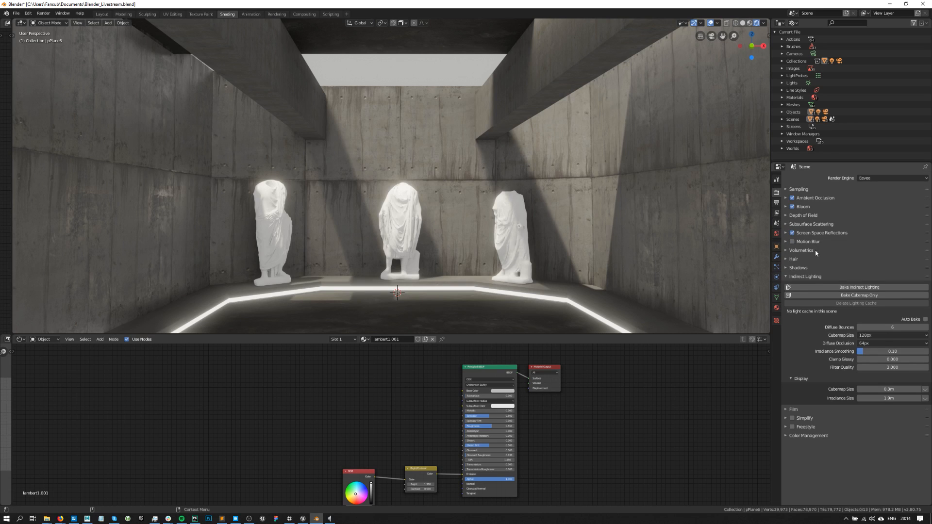
click(786, 234)
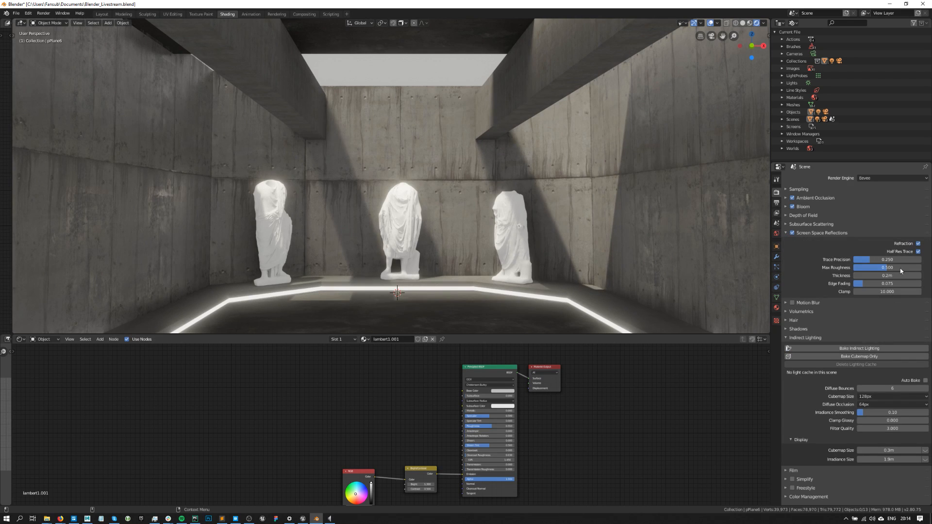
click(786, 233)
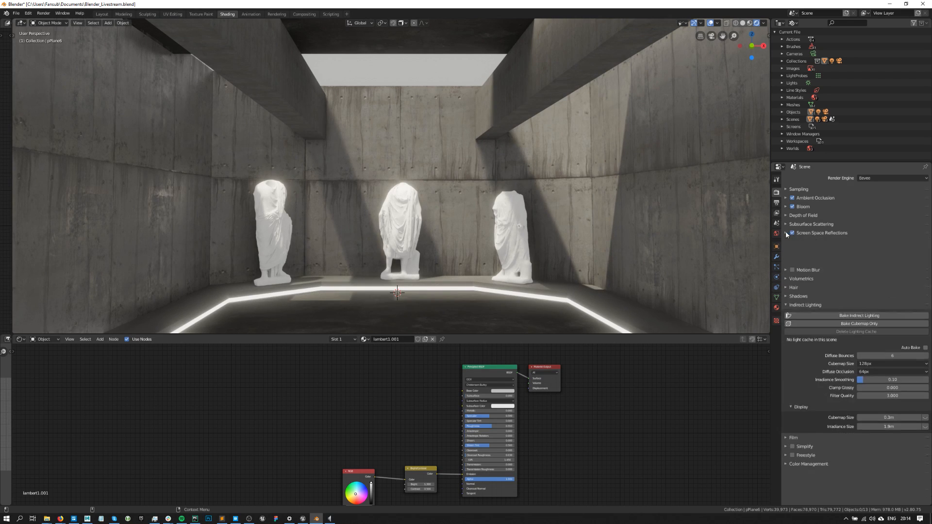
click(786, 232)
click(786, 232)
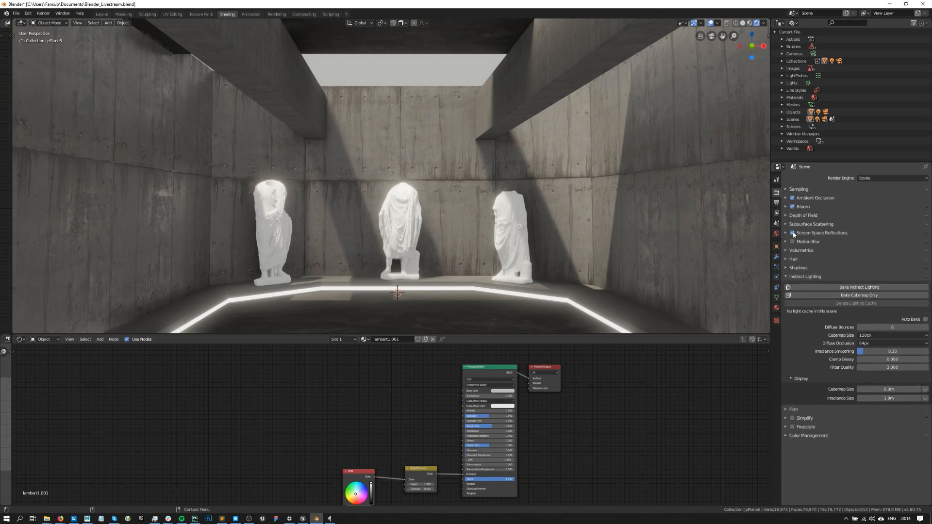
click(793, 232)
click(793, 233)
Collapse the Indirect Lighting settings, open Shadows, and compare the room with Soft Shadows and High Bitdepth switched off and on.
click(787, 276)
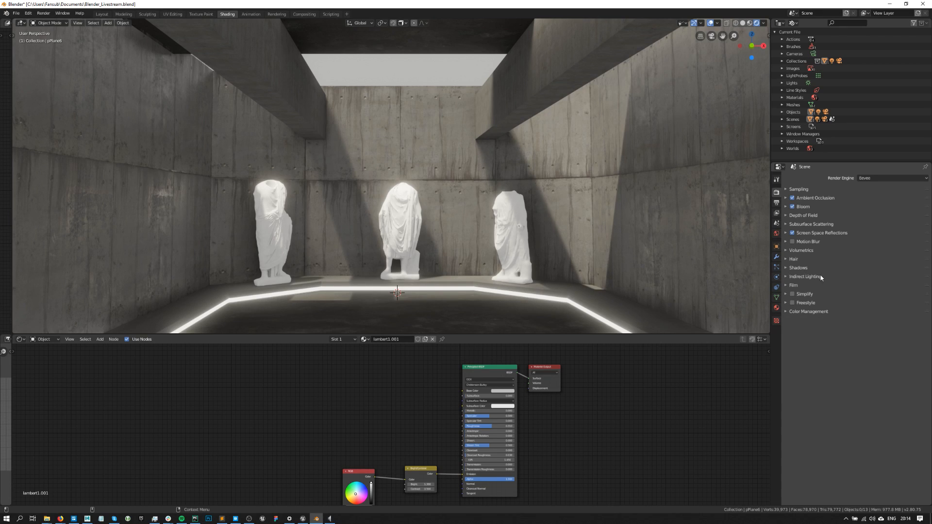
click(784, 267)
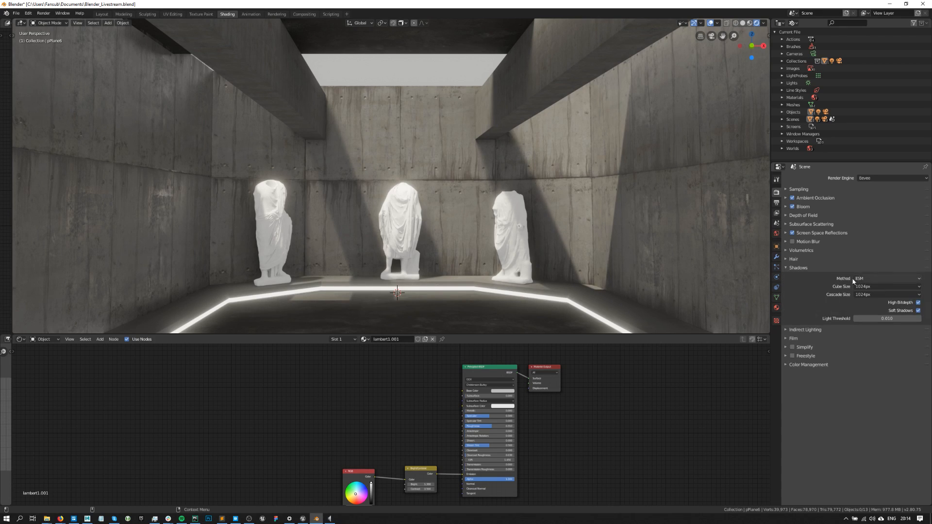
click(866, 280)
click(869, 280)
click(918, 311)
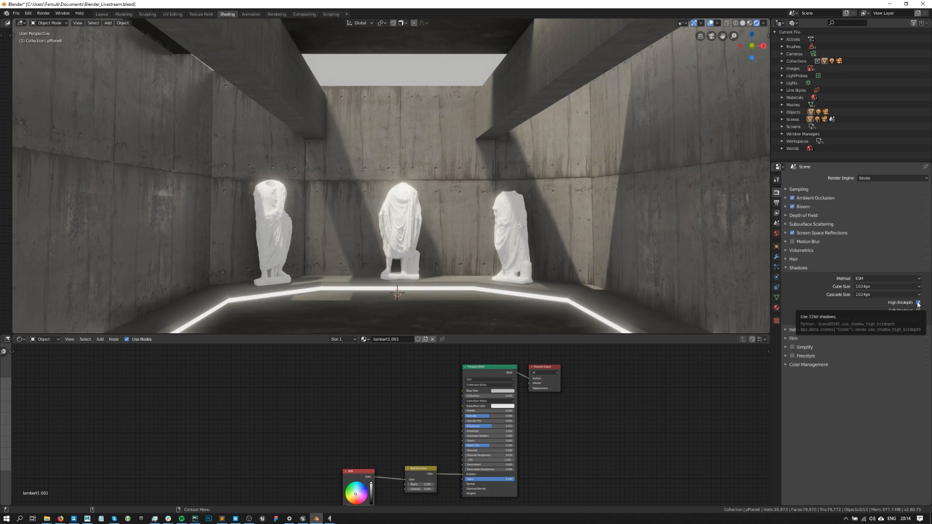
click(917, 302)
click(918, 302)
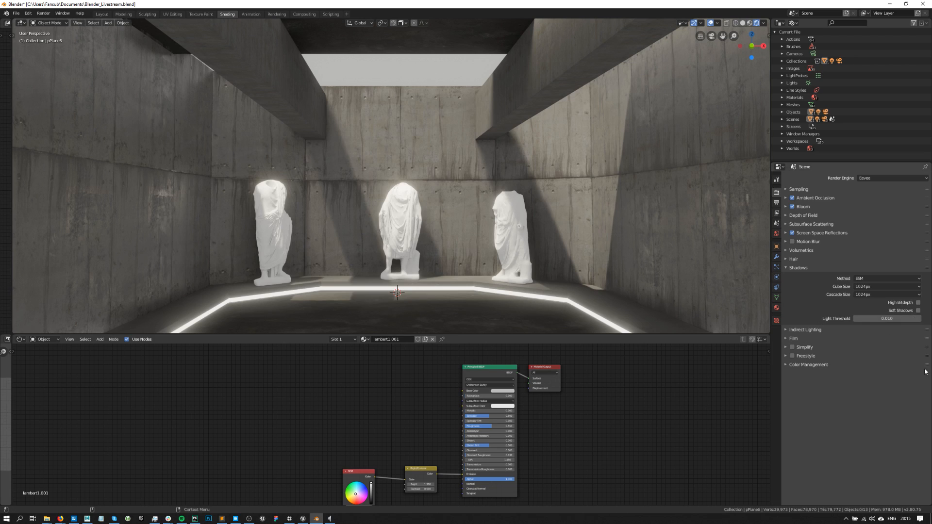
click(917, 302)
click(859, 286)
Compare the beam shadow beside the rightmost statue up close with Soft Shadows on and off, leaving the option enabled.
alt+right_drag(569, 226, 657, 224)
alt+middle_drag(657, 224, 304, 220)
click(462, 214)
alt+right_drag(462, 215, 491, 135)
alt+middle_drag(511, 196, 513, 200)
key(ctrl+a)
alt+middle_drag(448, 126, 455, 156)
key(ctrl+shift+a)
click(918, 311)
click(918, 311)
click(918, 310)
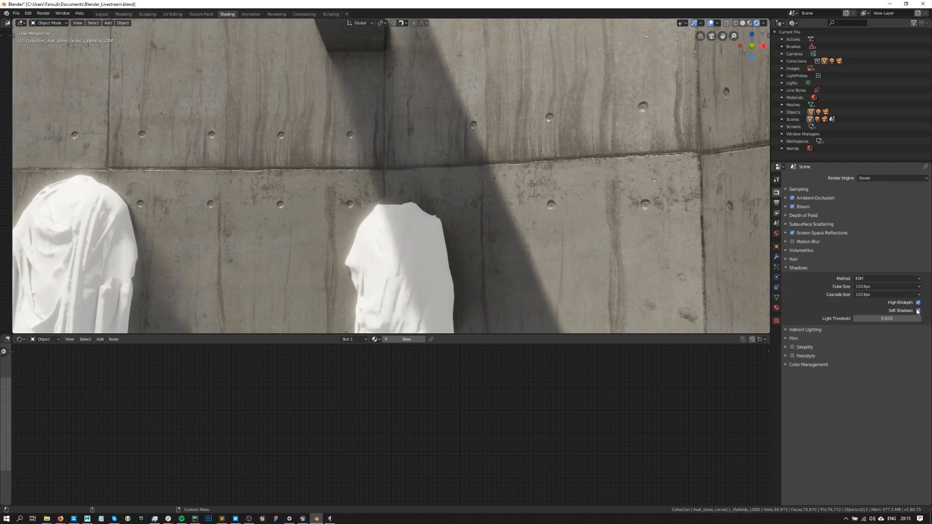
scroll(342, 184, down, 8)
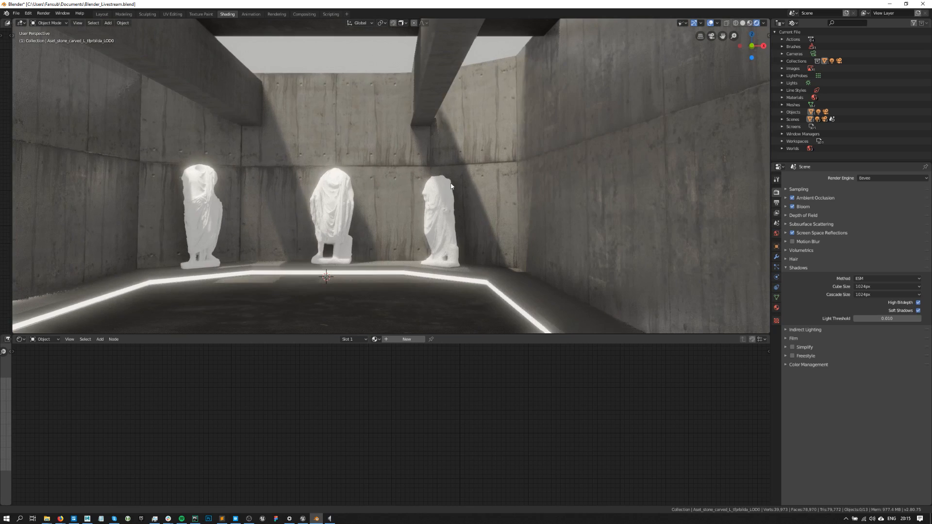
alt+middle_drag(451, 186, 552, 207)
alt+drag(455, 195, 441, 200)
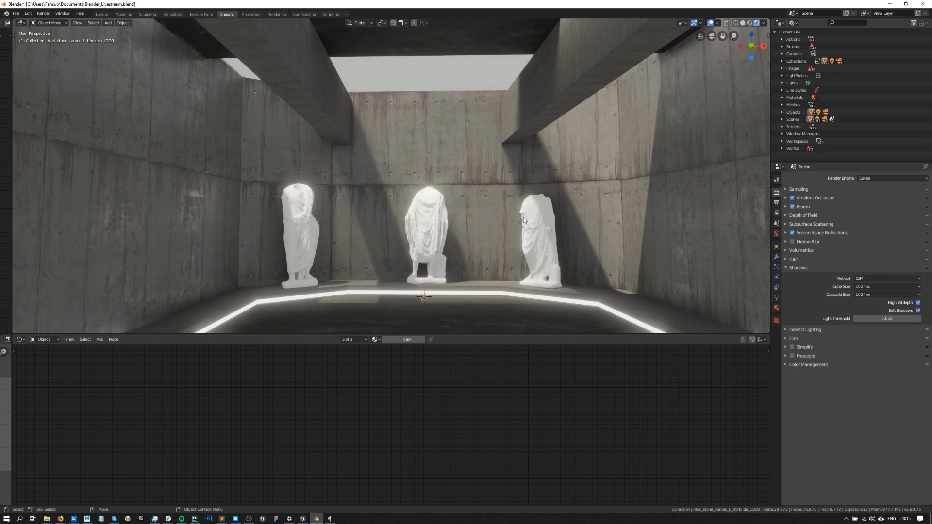
Bake the indirect lighting without any light probes, inspect the room, and delete the lighting cache.
click(786, 267)
click(786, 276)
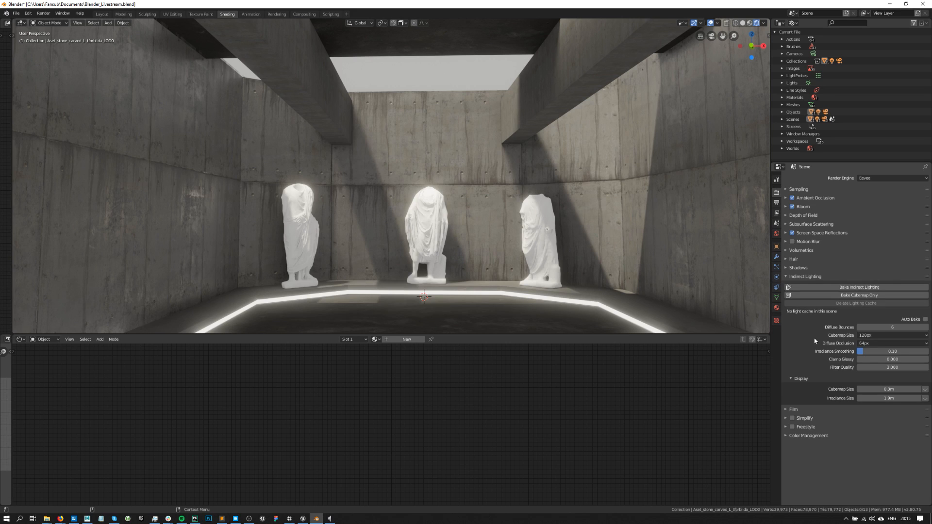
click(820, 286)
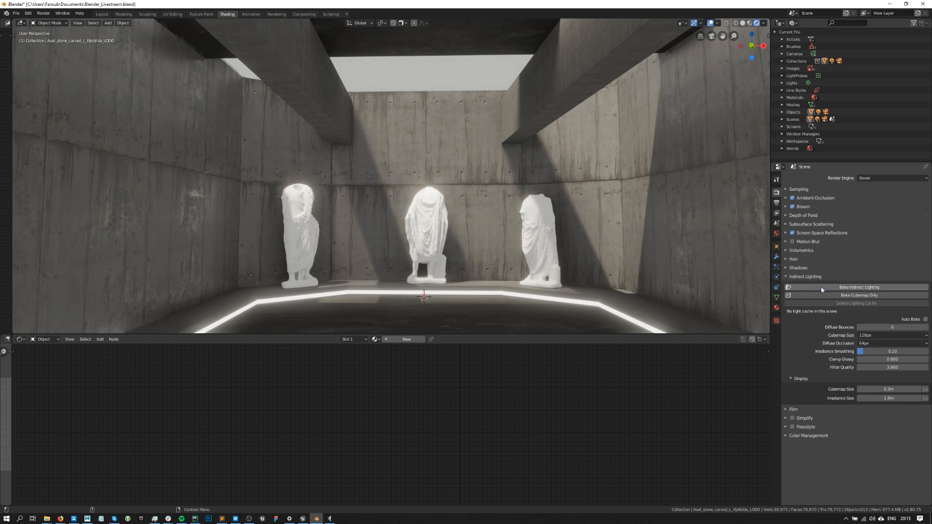
scroll(534, 238, down, 4)
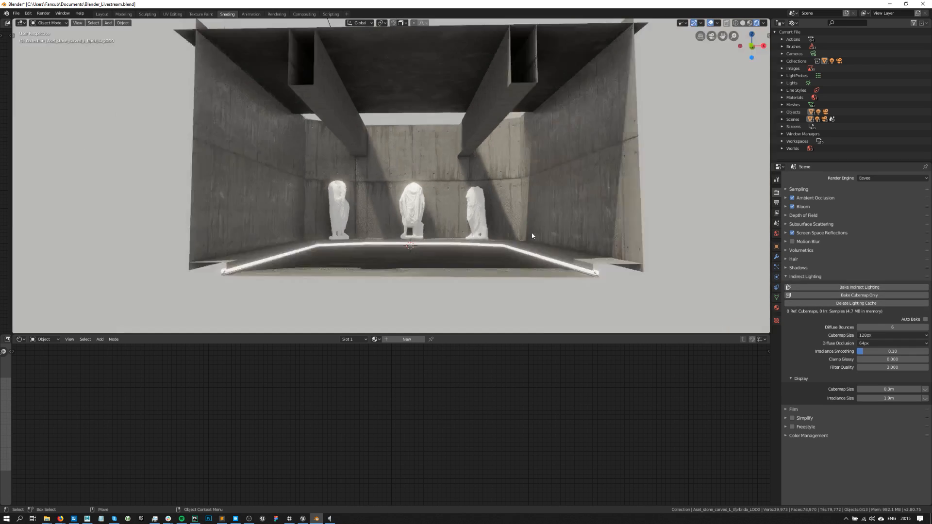
scroll(532, 235, up, 4)
scroll(379, 179, down, 1)
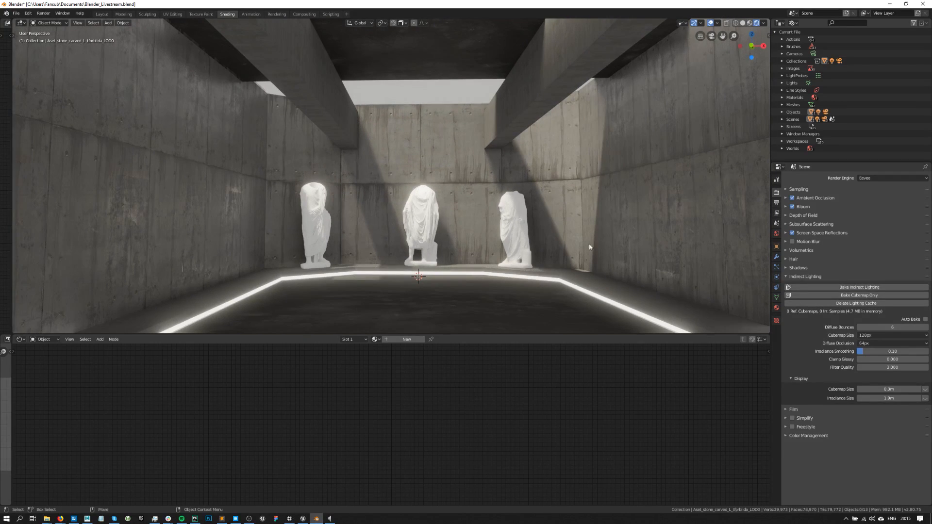
click(838, 303)
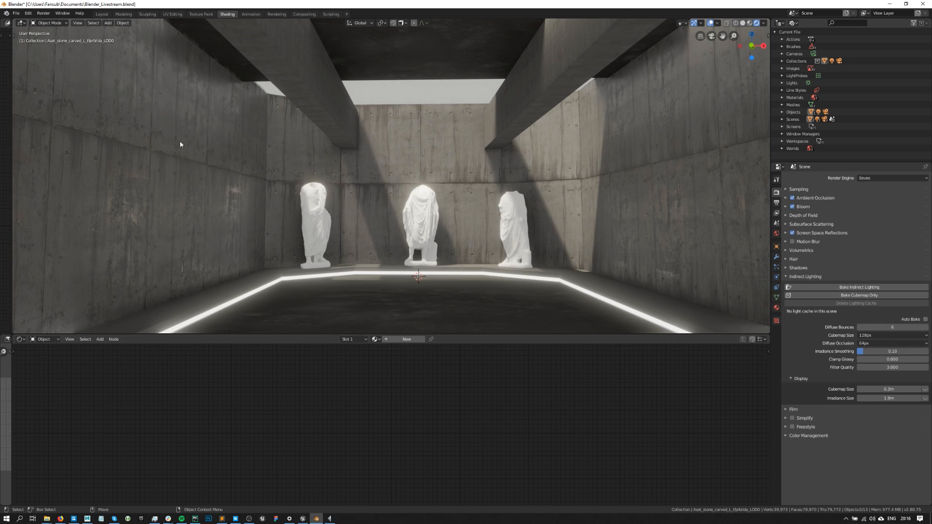
Add an Irradiance Volume light probe at the 3D cursor near the middle statue.
click(108, 24)
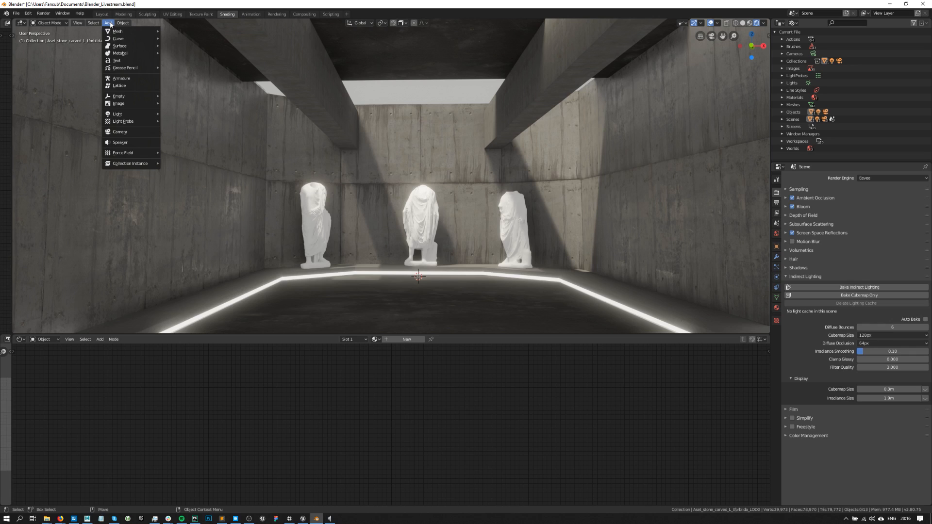
mouse_move(132, 125)
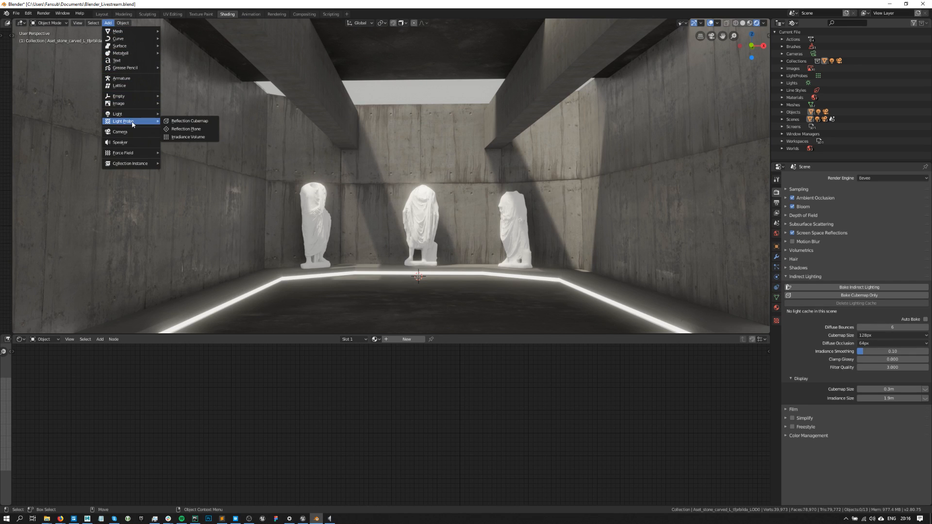
click(199, 138)
scroll(199, 138, down, 8)
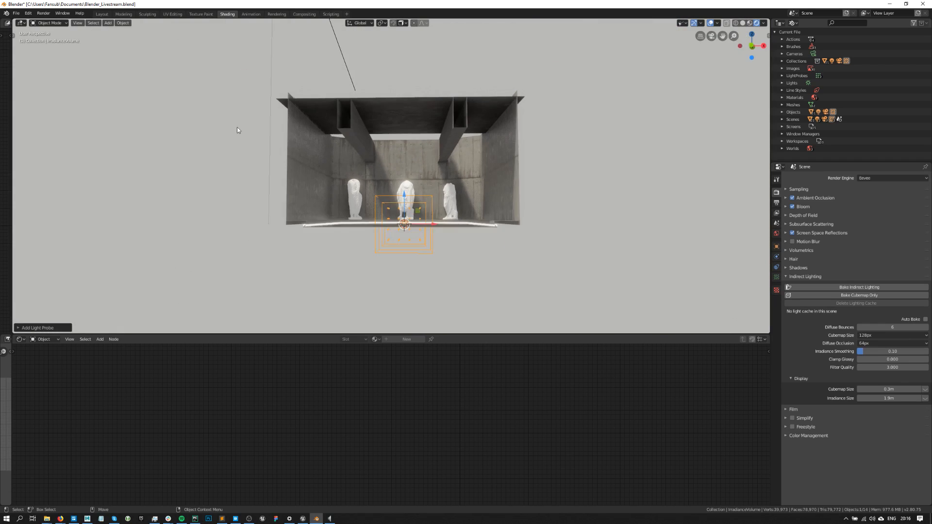
mouse_move(239, 112)
middle_down()
mouse_move(295, 141)
mouse_move(254, 118)
middle_up()
scroll(279, 121, up, 3)
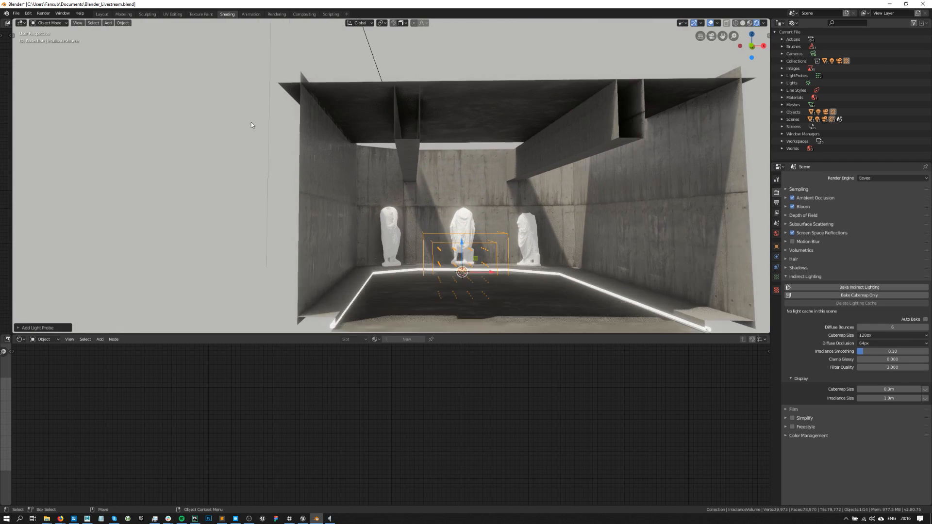
Inspect the irradiance volume inside the room in the Layout workspace, and return to the Shading workspace.
click(102, 13)
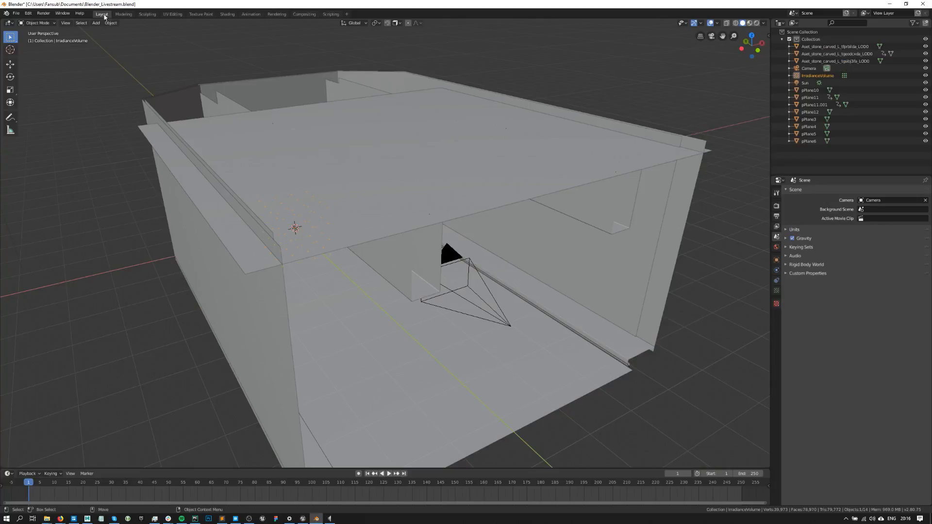
scroll(410, 159, up, 2)
middle_drag(412, 160, 397, 134)
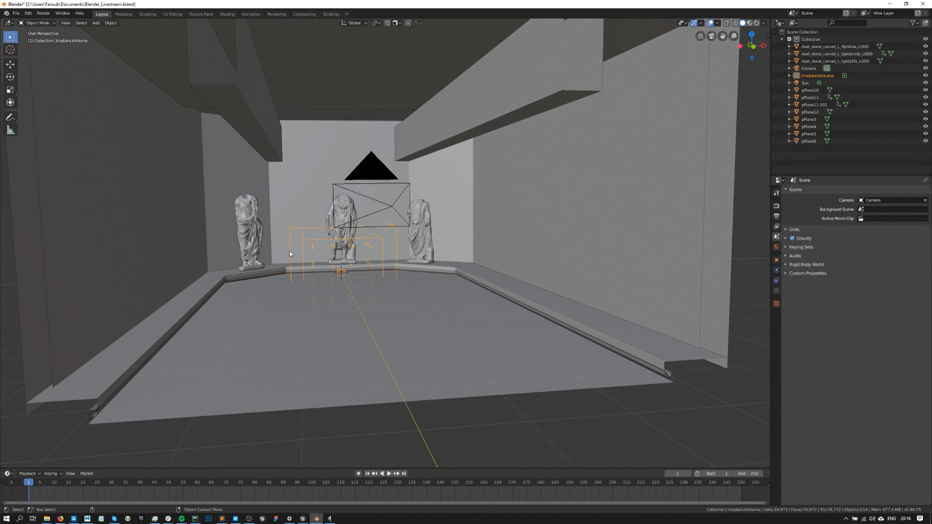
click(227, 14)
middle_drag(375, 133, 427, 167)
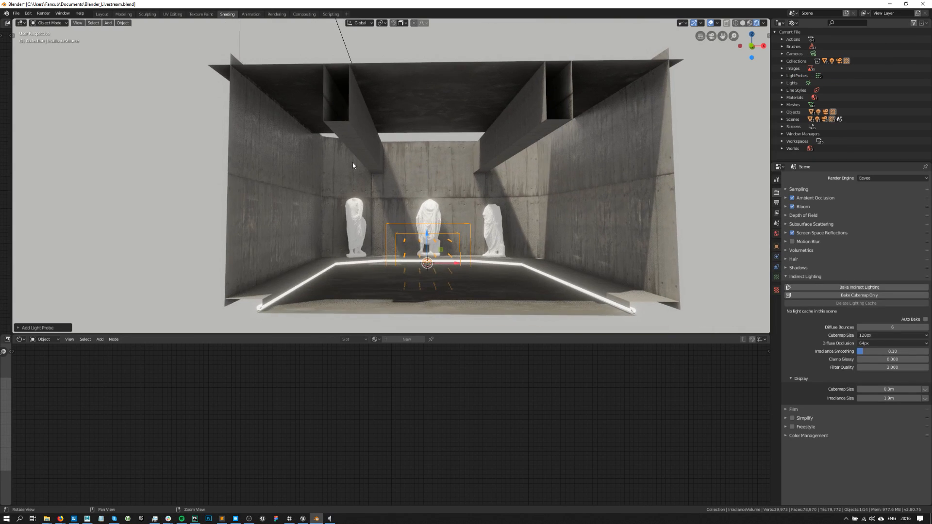
click(77, 22)
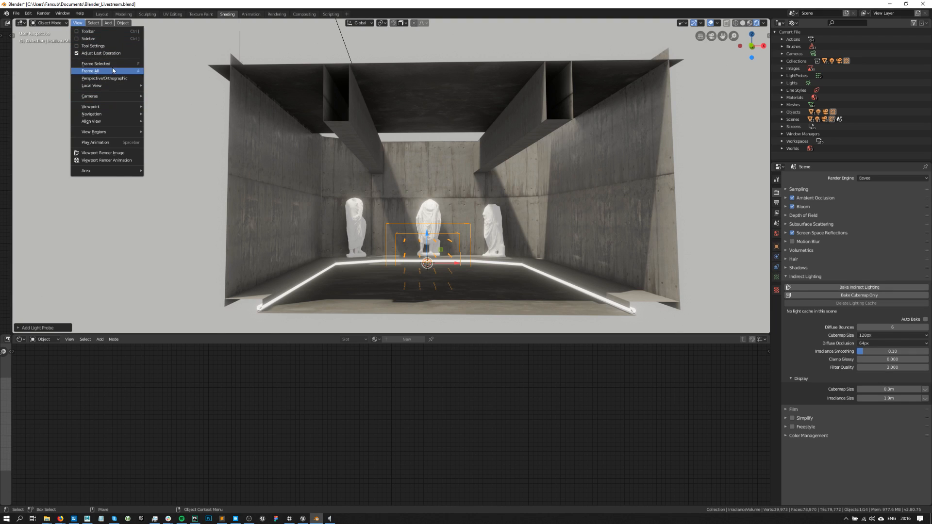
mouse_move(93, 23)
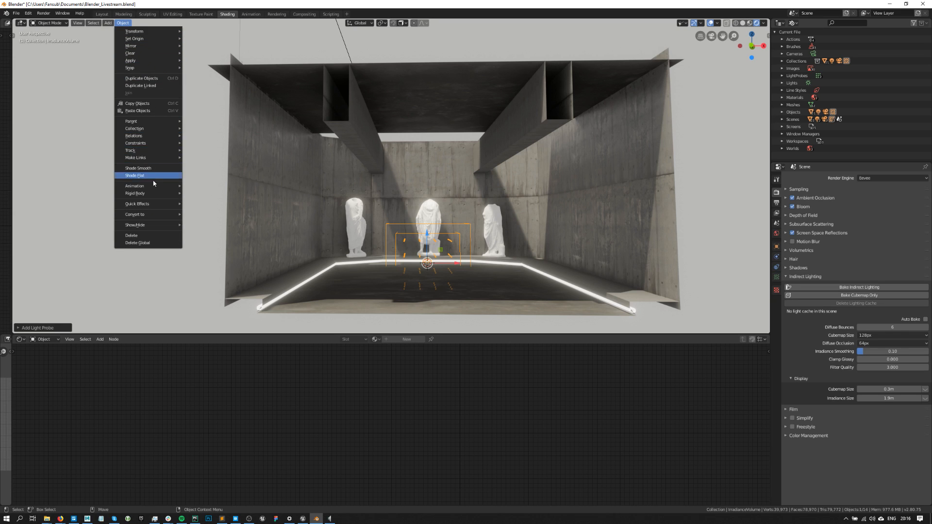
drag(21, 37, 75, 39)
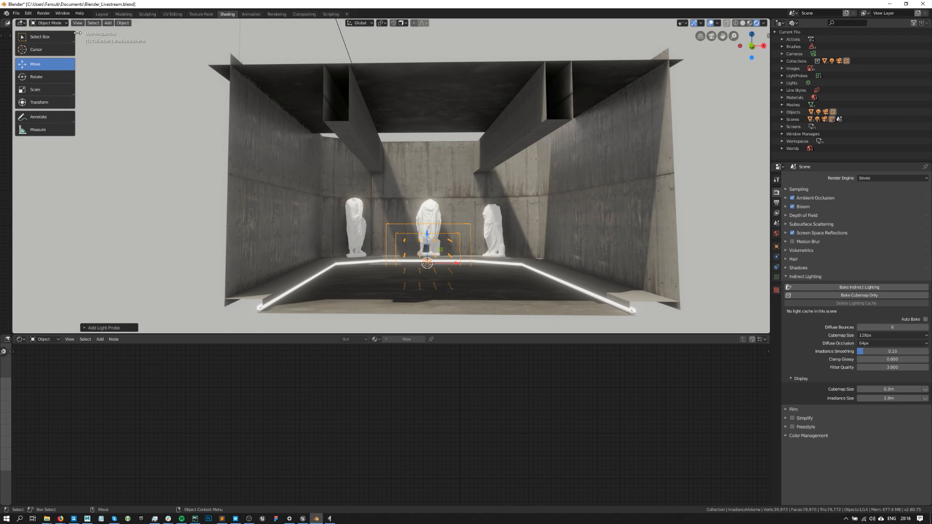
drag(76, 47, 30, 52)
Delete the irradiance volume and add a fresh Irradiance Volume light probe in its place.
middle_drag(461, 200, 500, 231)
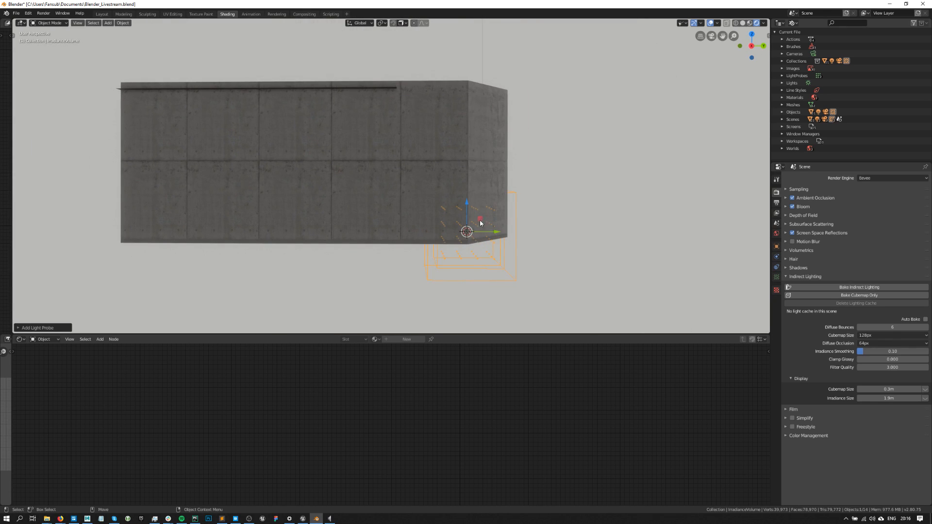
key(Delete)
click(108, 23)
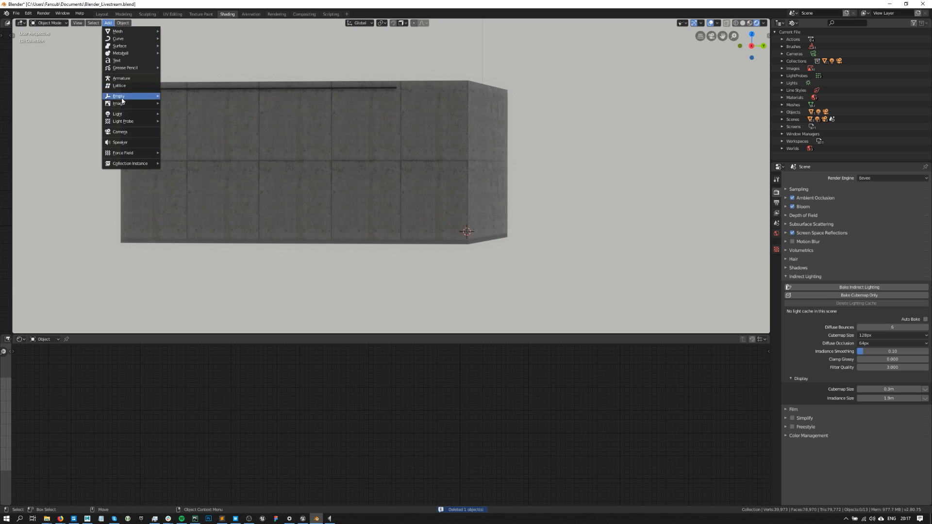
mouse_move(139, 122)
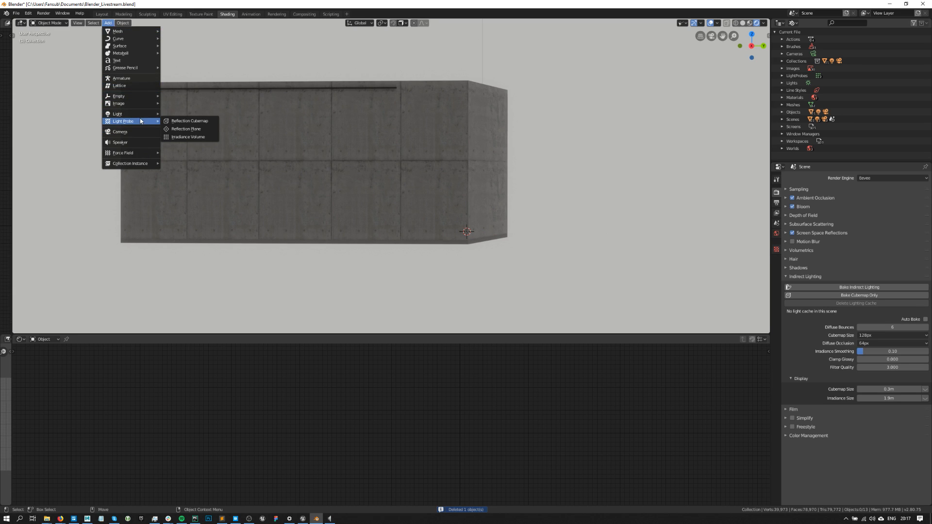
click(200, 136)
Move the irradiance volume up and along the room's depth so it sits near the middle of the room.
drag(481, 218, 334, 152)
key(KP_Decimal)
mouse_move(389, 188)
middle_down()
mouse_move(451, 177)
mouse_move(480, 198)
mouse_move(402, 182)
middle_up()
scroll(428, 179, down, 6)
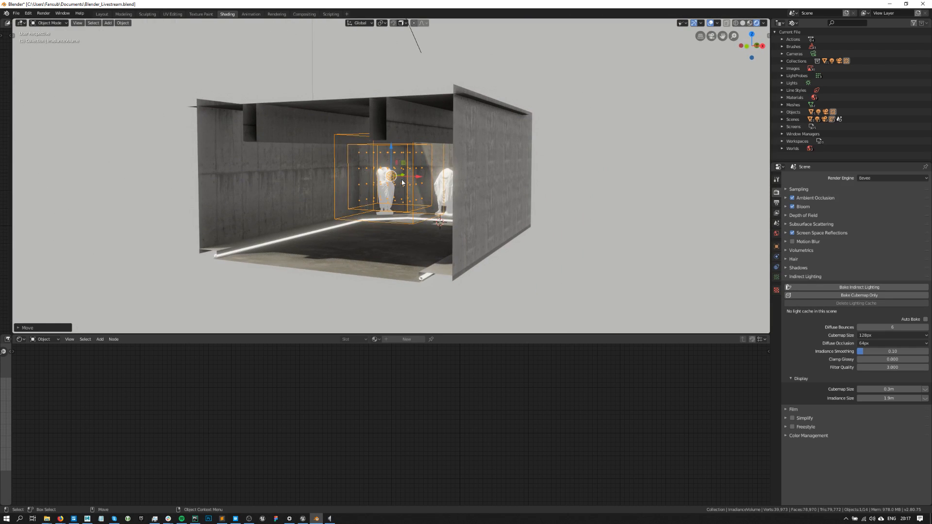
middle_drag(503, 204, 421, 170)
middle_drag(454, 182, 420, 180)
Scale the irradiance volume separately along Y, X and Z until it encloses the whole concrete room.
drag(420, 175, 436, 175)
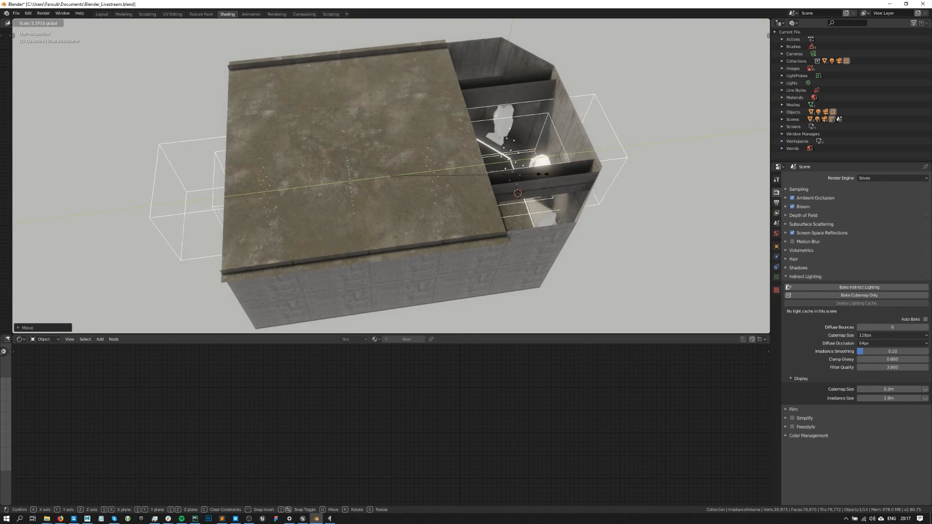
drag(549, 174, 564, 176)
scroll(524, 190, down, 2)
middle_drag(408, 223, 499, 179)
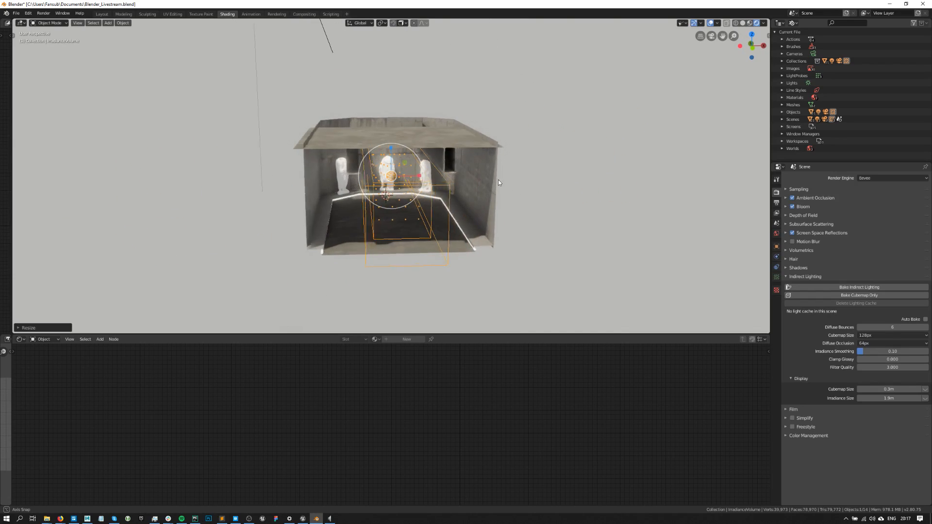
drag(417, 178, 447, 175)
drag(505, 177, 509, 182)
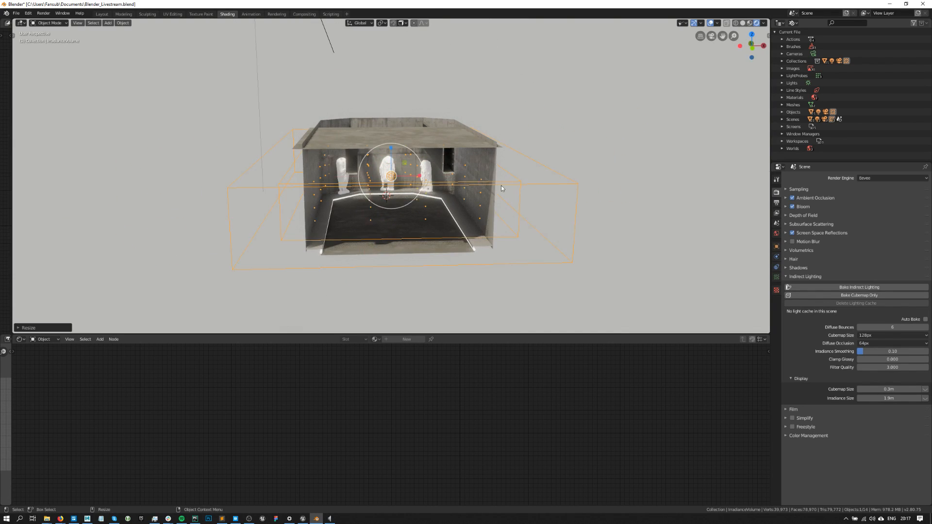
middle_drag(509, 182, 424, 162)
drag(389, 147, 455, 120)
middle_drag(455, 120, 438, 123)
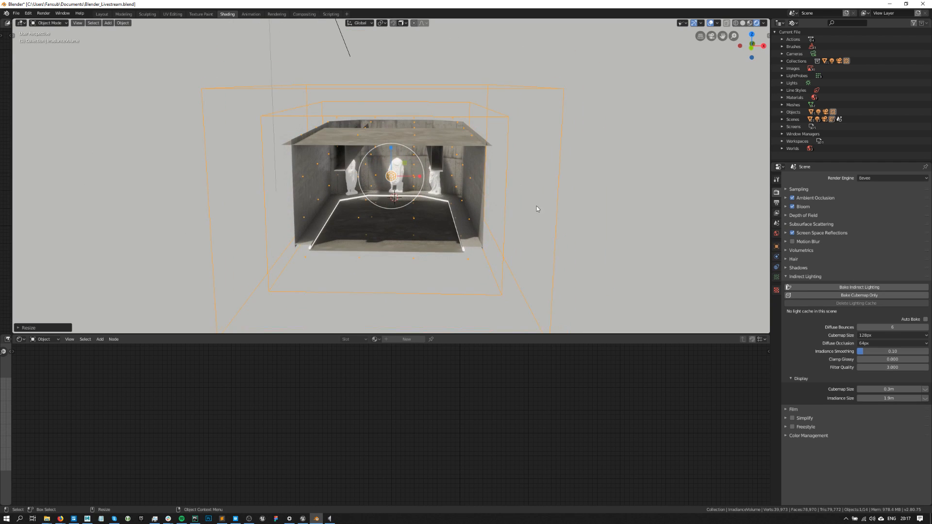
Set the irradiance volume's resolution to 10 on X, Y and Z.
click(777, 277)
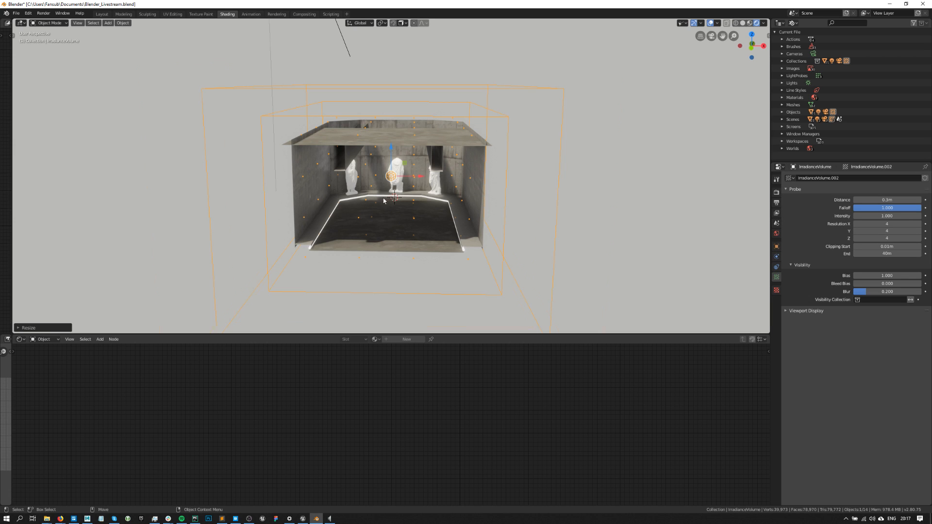
scroll(386, 197, up, 3)
alt+drag(646, 252, 663, 238)
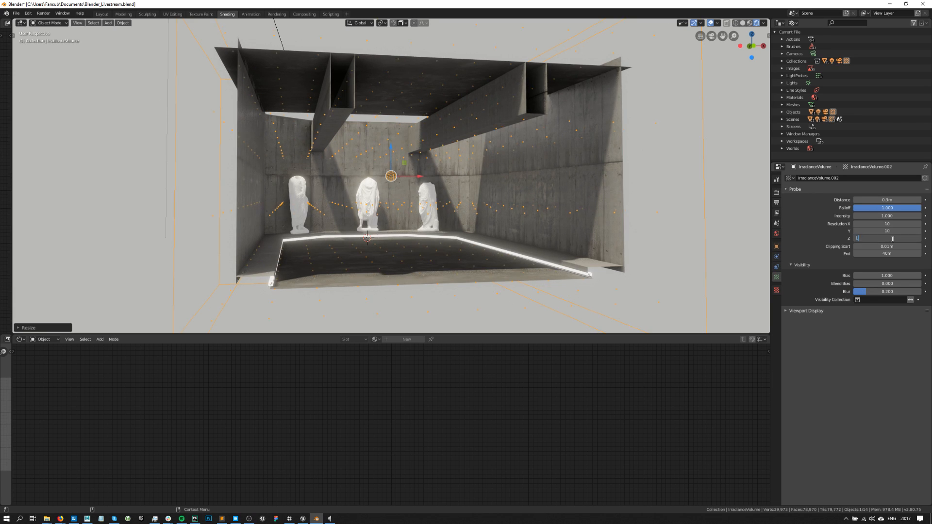
Nudge the irradiance volume slightly along Z and X so it stays centred around the room.
scroll(596, 188, down, 3)
mouse_move(530, 116)
middle_down()
mouse_move(487, 144)
mouse_move(518, 124)
middle_up()
drag(392, 151, 392, 156)
middle_drag(467, 191, 399, 193)
drag(420, 179, 424, 180)
Bring the view inside the room and start baking the scene's indirect lighting.
scroll(386, 206, up, 4)
alt+drag(386, 206, 486, 176)
scroll(440, 197, up, 3)
alt+middle_drag(460, 180, 493, 177)
scroll(497, 179, up, 1)
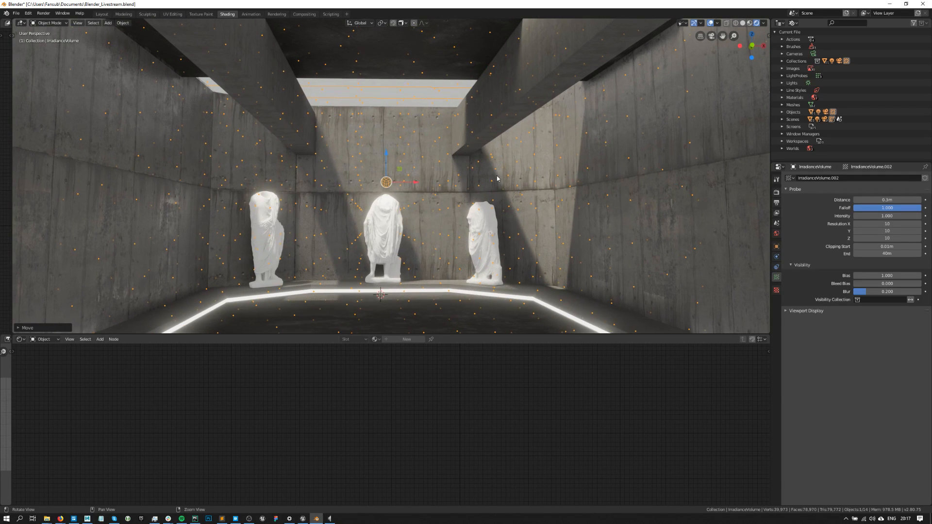
click(776, 193)
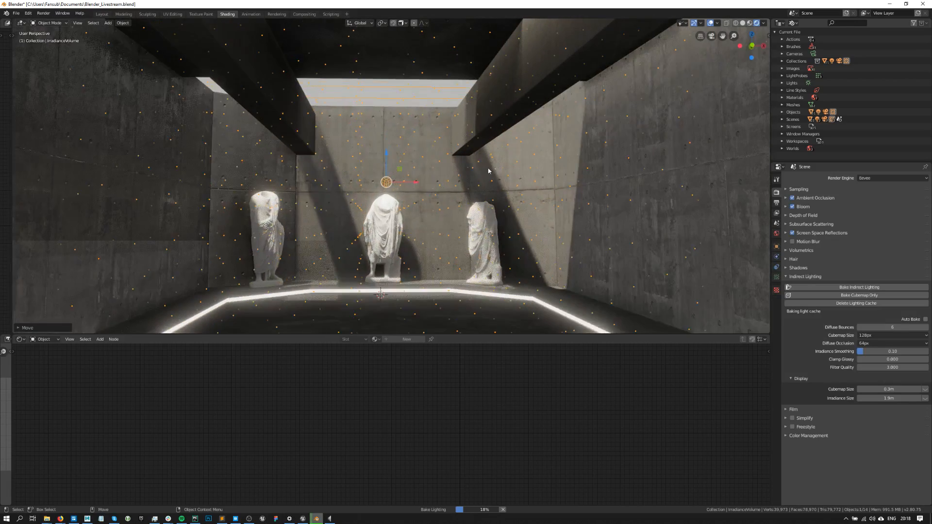
Examine the light on the concrete walls, beams and statues from several distances while the indirect lighting bakes.
scroll(375, 181, down, 1)
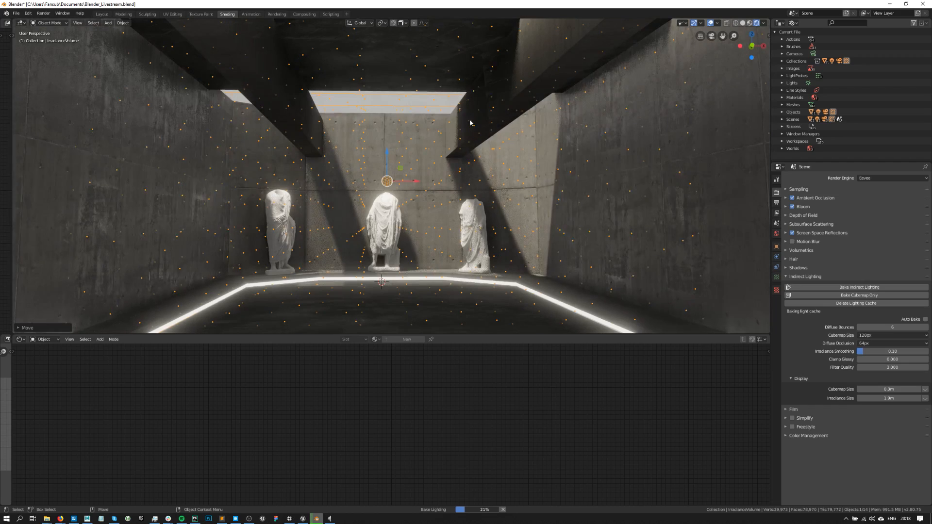
scroll(420, 195, down, 2)
scroll(424, 109, up, 3)
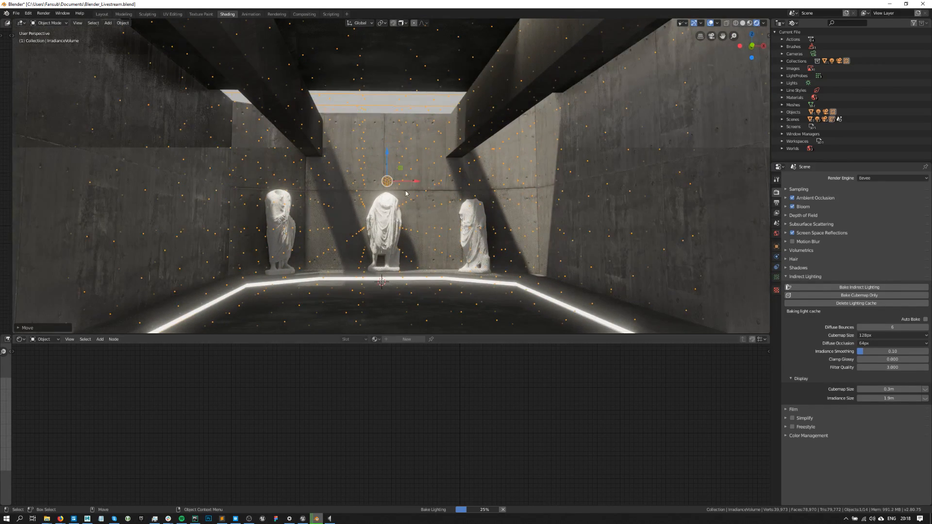
scroll(554, 171, down, 3)
alt+drag(464, 155, 473, 173)
alt+right_drag(473, 175, 418, 211)
scroll(421, 204, down, 3)
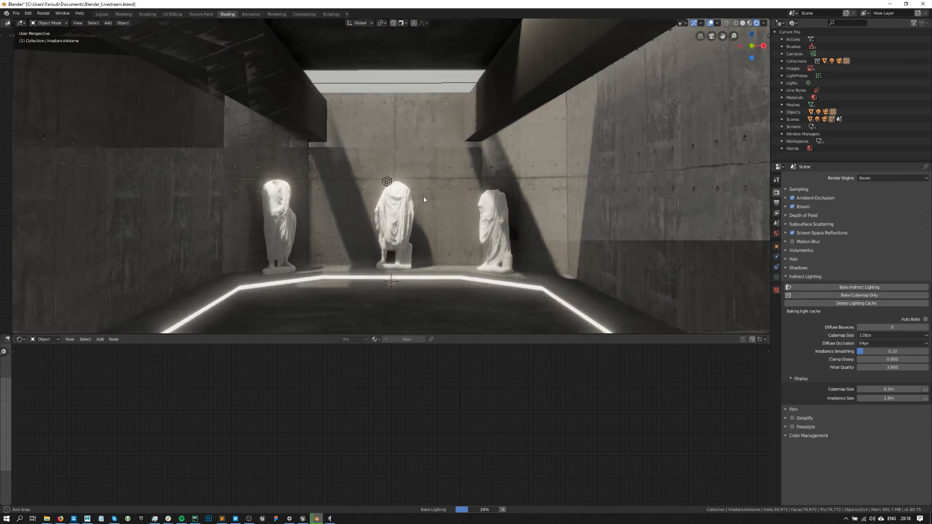
scroll(425, 197, down, 4)
alt+drag(423, 200, 449, 185)
scroll(410, 200, up, 7)
scroll(448, 182, up, 2)
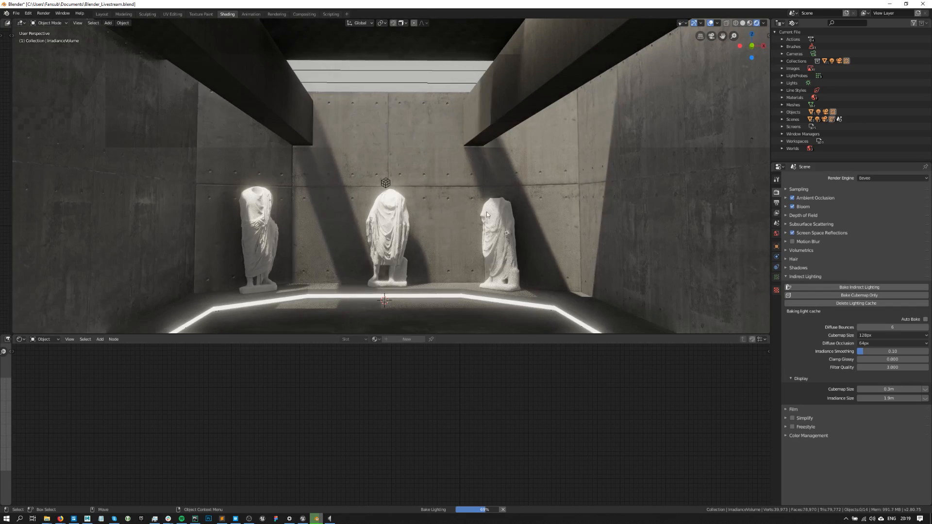
scroll(427, 118, down, 5)
scroll(478, 142, up, 4)
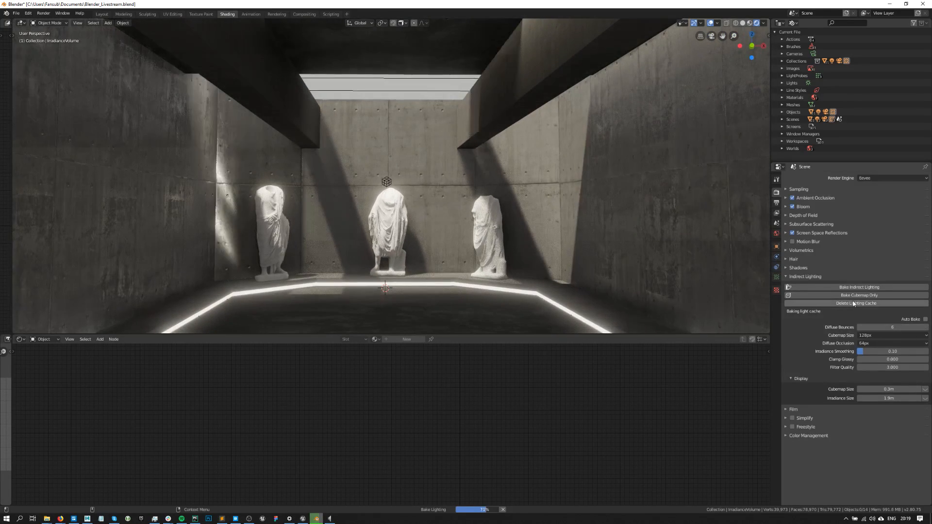
Clear the lighting cache to restart the indirect lighting bake, and save the file.
click(855, 303)
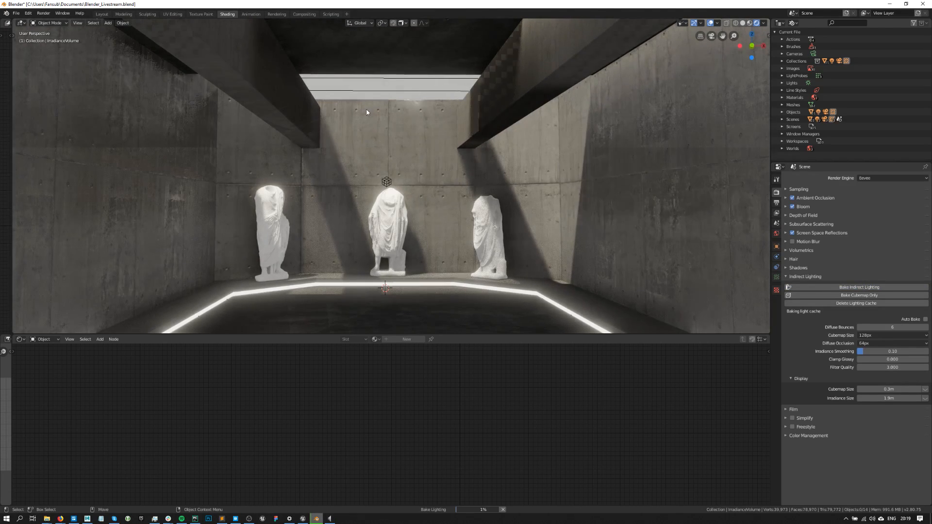
shift+middle_drag(352, 122, 348, 127)
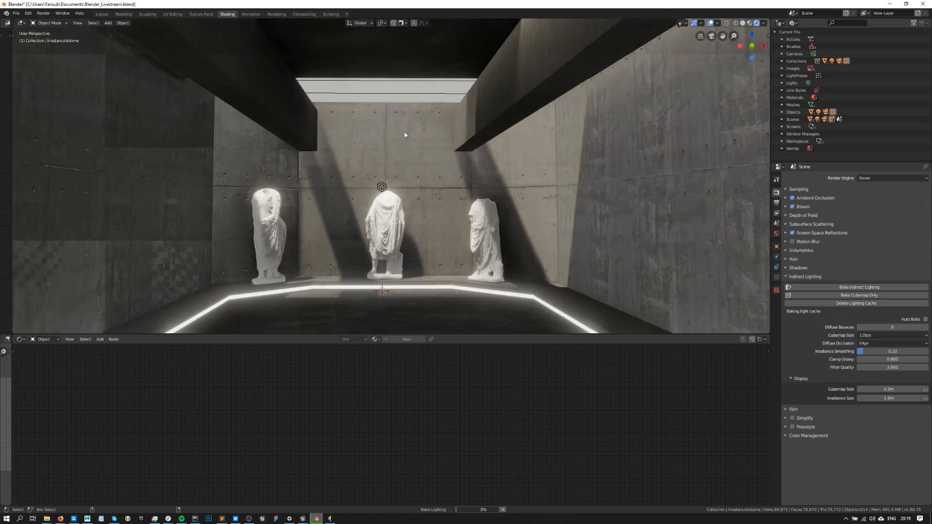
key(ctrl+s)
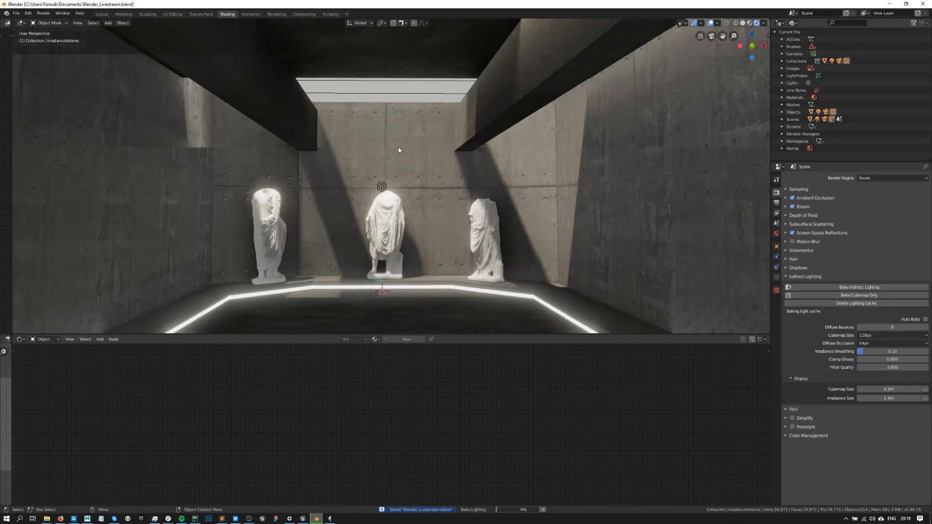
shift+middle_drag(395, 171, 392, 165)
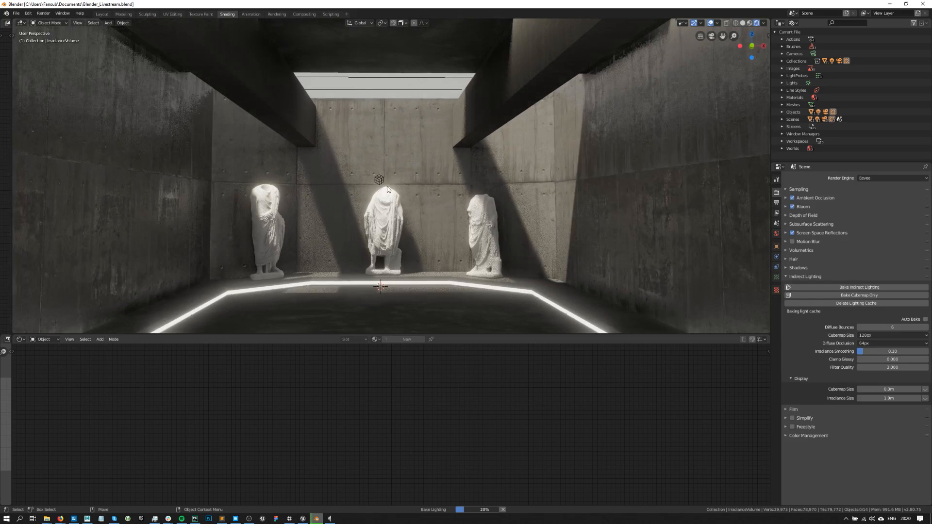
mouse_move(396, 174)
shift+middle_down()
mouse_move(394, 182)
mouse_move(407, 173)
shift+middle_up()
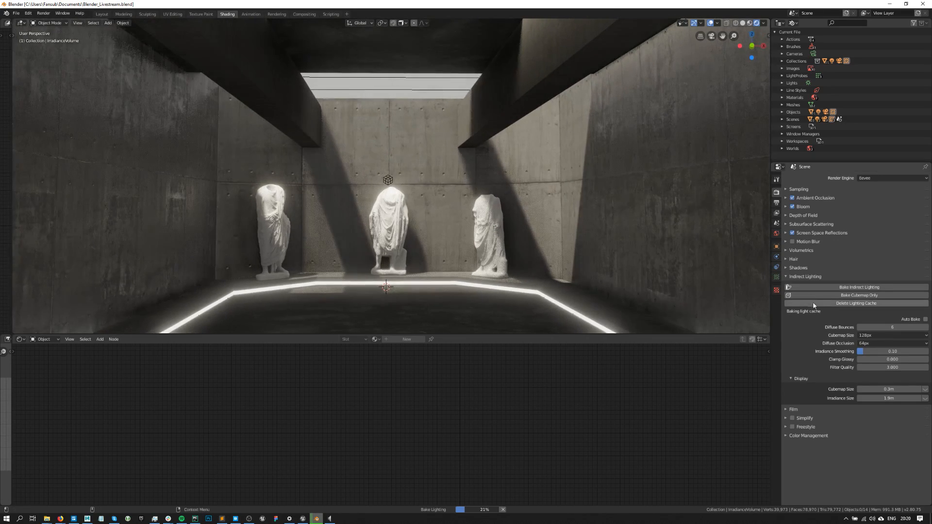
Collapse the indirect lighting settings and review the render and viewport sampling and viewport denoising while checking the room.
click(805, 276)
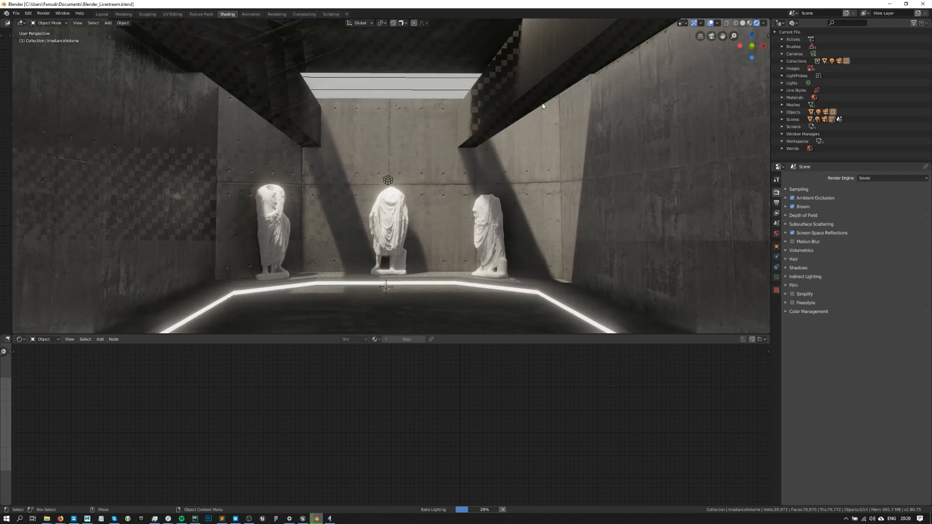
scroll(439, 148, down, 4)
scroll(442, 151, up, 3)
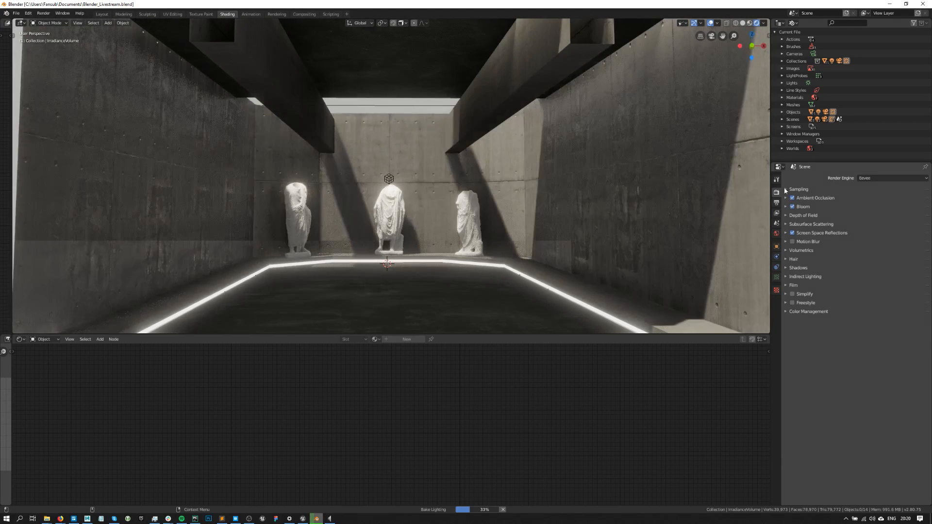
click(785, 189)
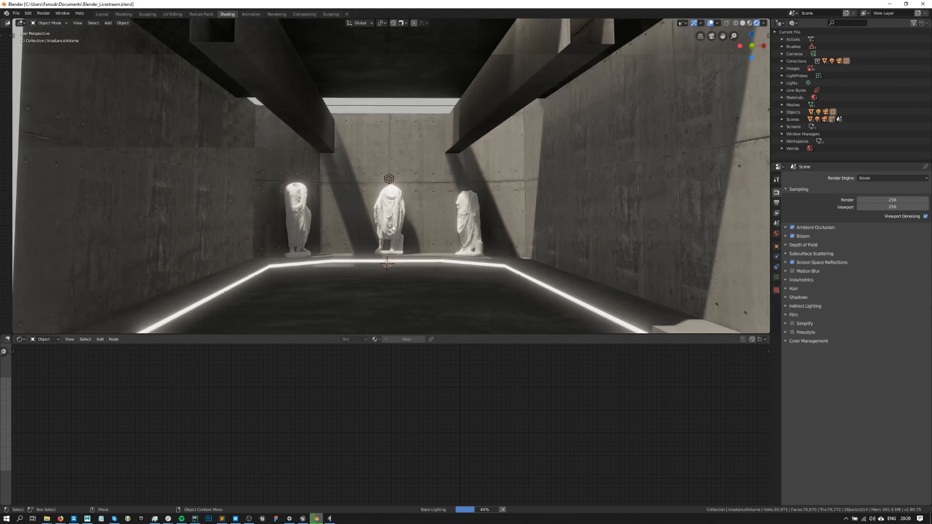
scroll(514, 173, up, 2)
shift+middle_drag(513, 173, 544, 175)
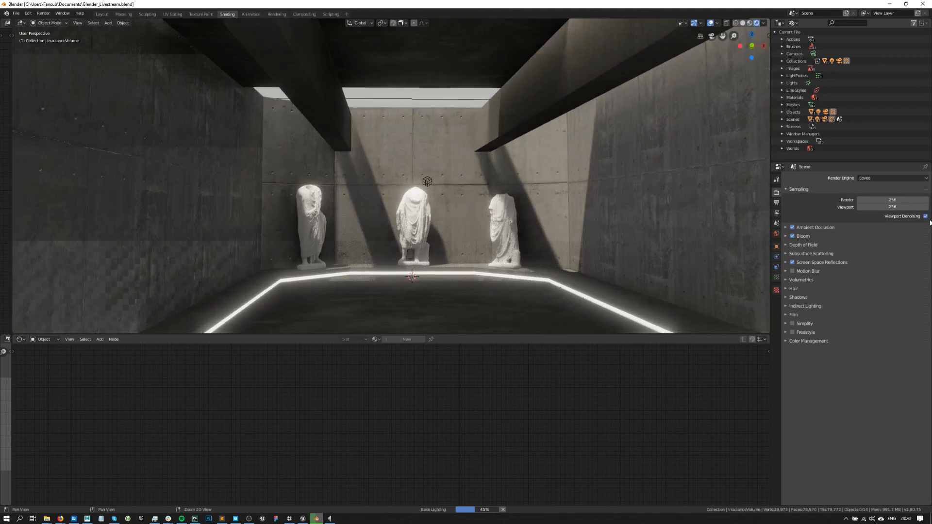
click(925, 217)
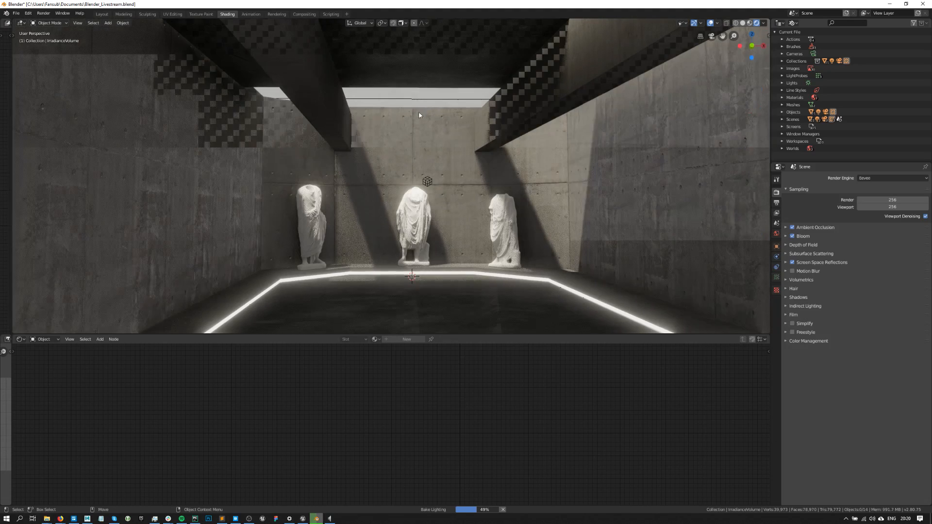
shift+middle_drag(379, 157, 385, 156)
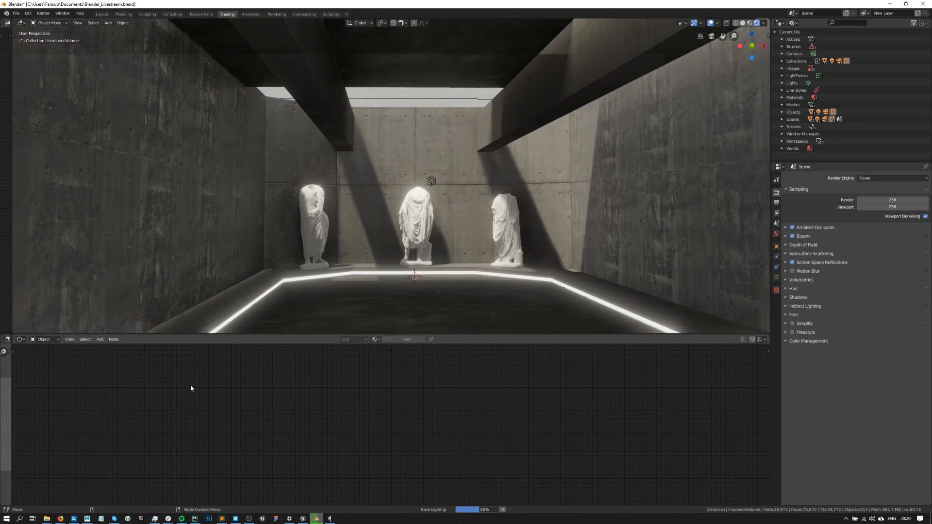
middle_drag(423, 141, 417, 144)
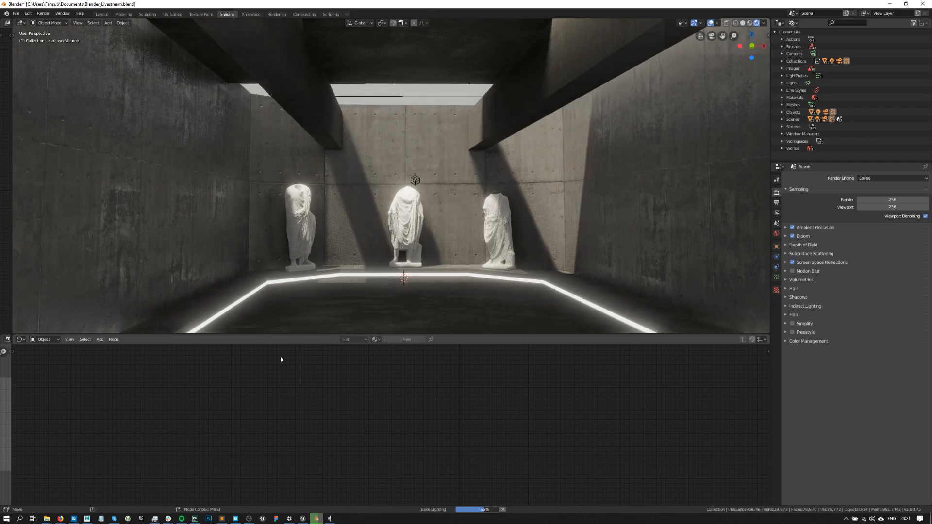
Inspect the three statues up close, starting from the leftmost one, and clear the selection.
click(301, 200)
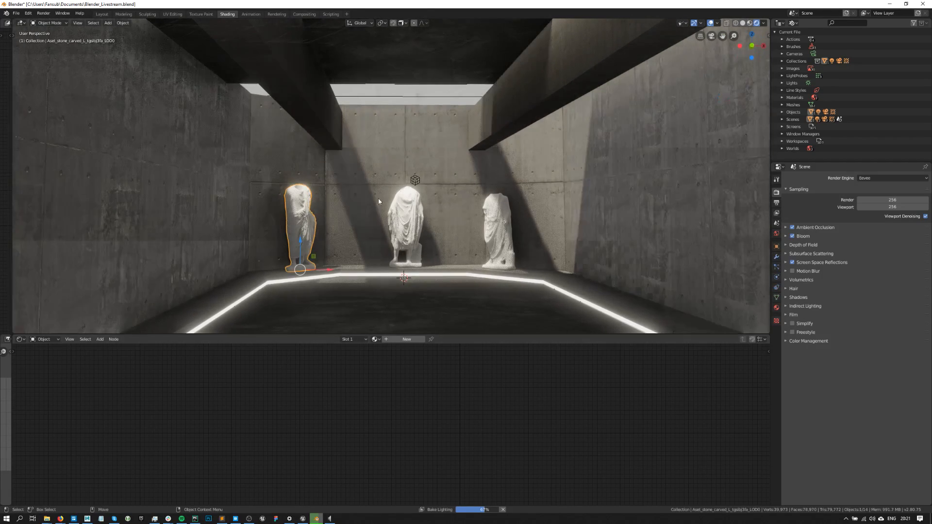
key(f)
alt+middle_drag(648, 182, 353, 194)
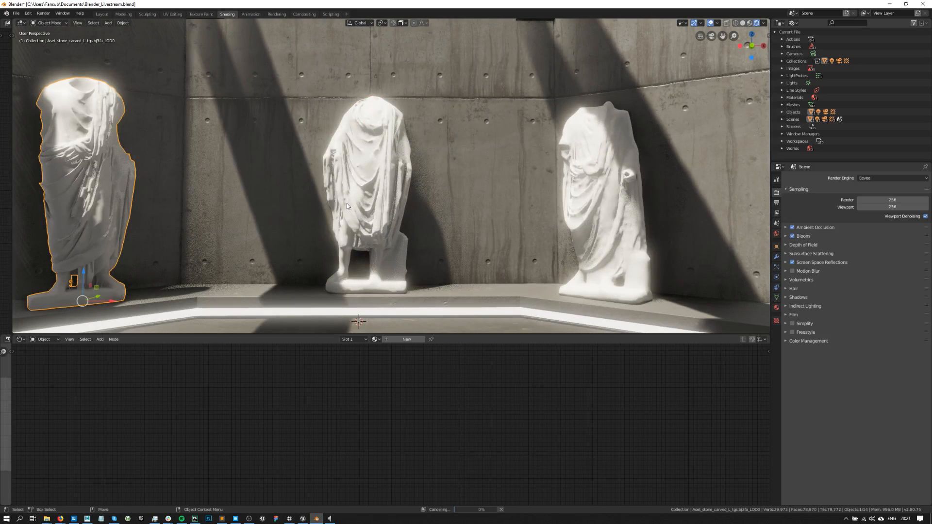
key(alt+a)
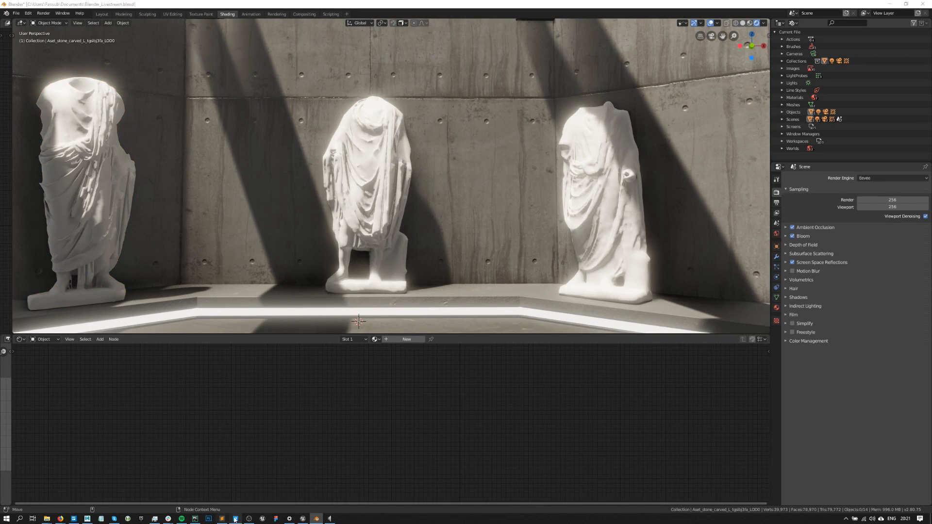
Switch to Quixel Bridge, search the downloaded assets for "statue 3d" and open the Roman Statue's details.
click(235, 519)
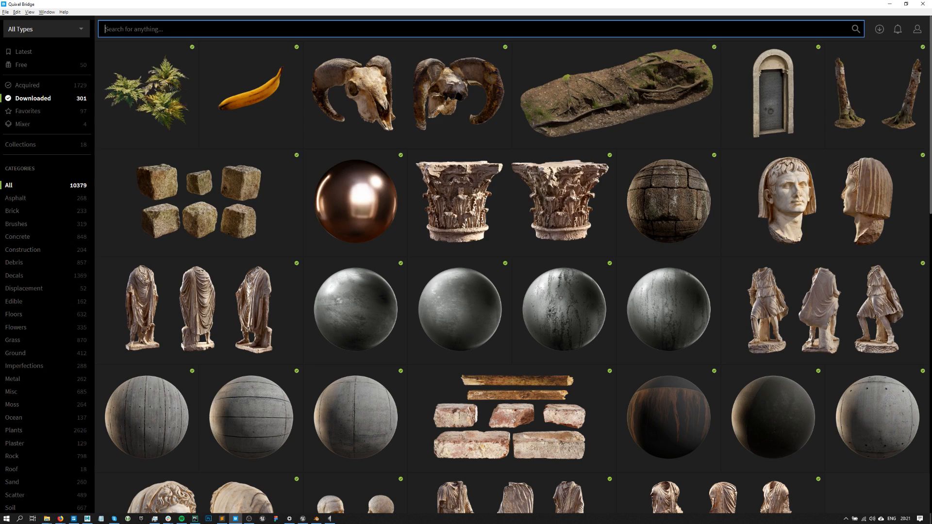
text(statue 3d)
key(Return)
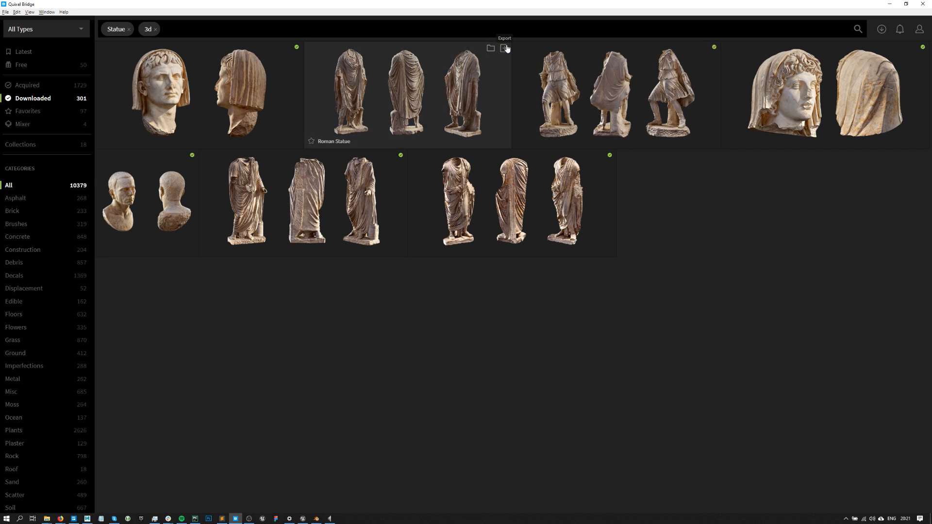
click(483, 96)
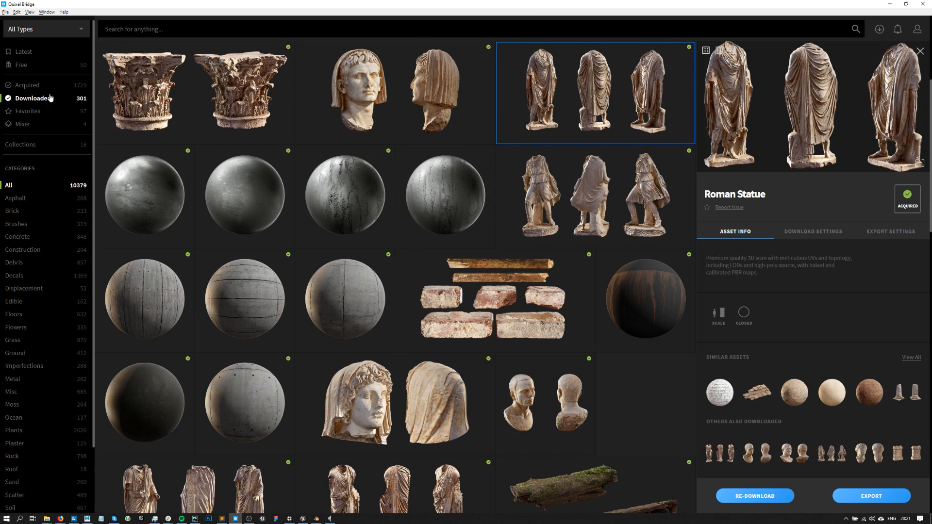
Review the Roman Statue's export settings and the list of available export targets, leaving Blender selected.
click(879, 233)
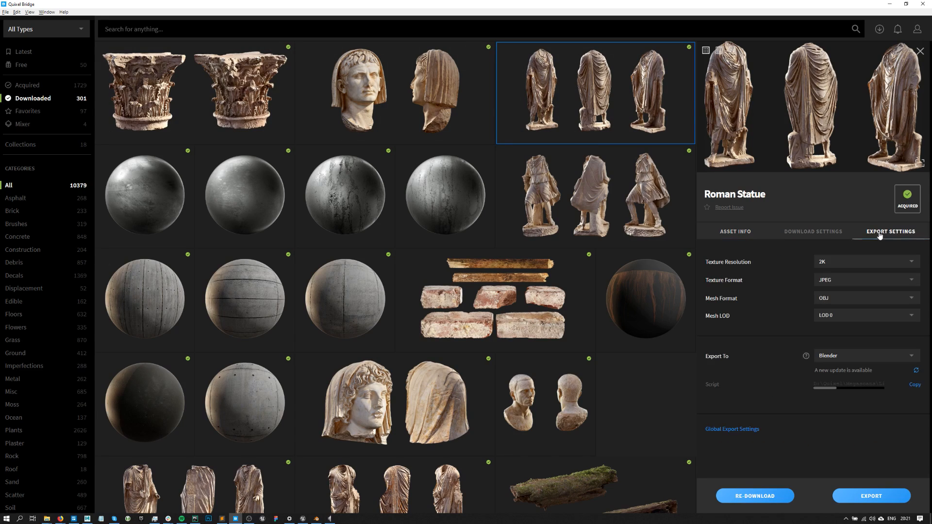
click(837, 354)
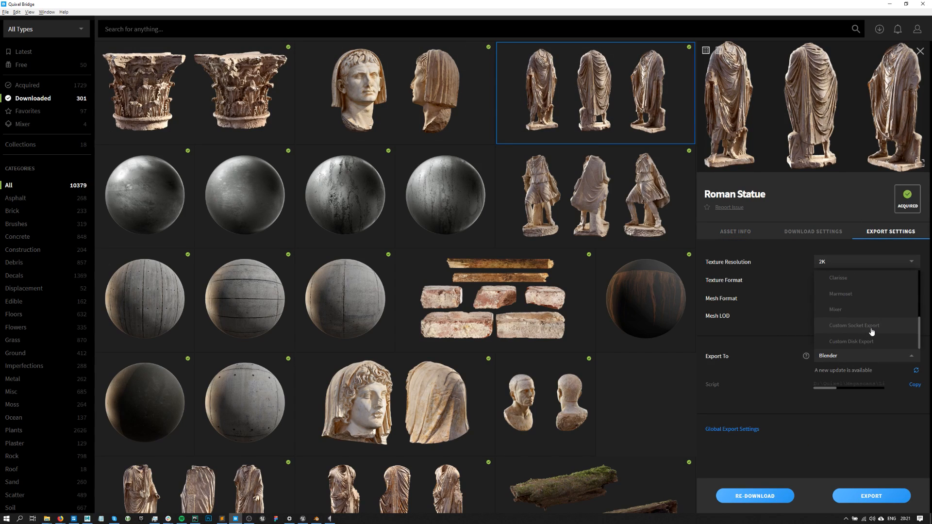
scroll(873, 315, up, 3)
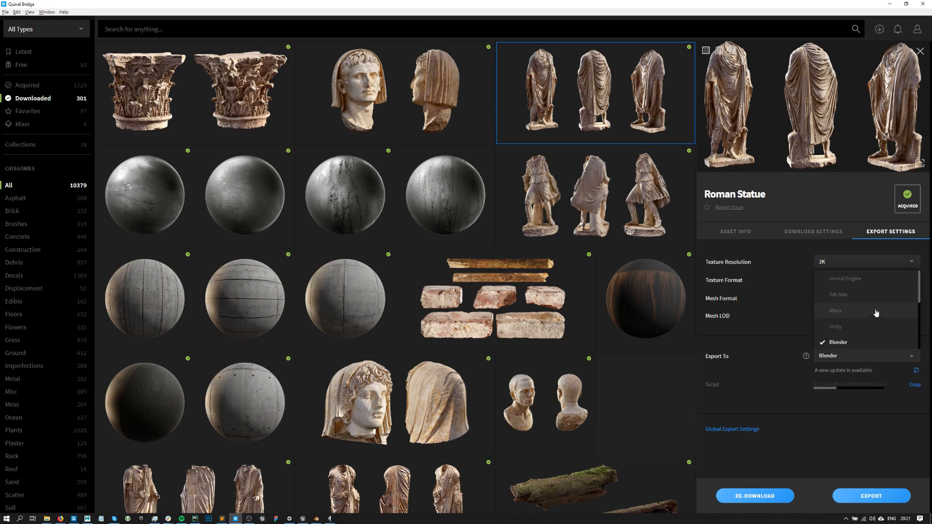
scroll(872, 316, down, 4)
scroll(874, 309, down, 2)
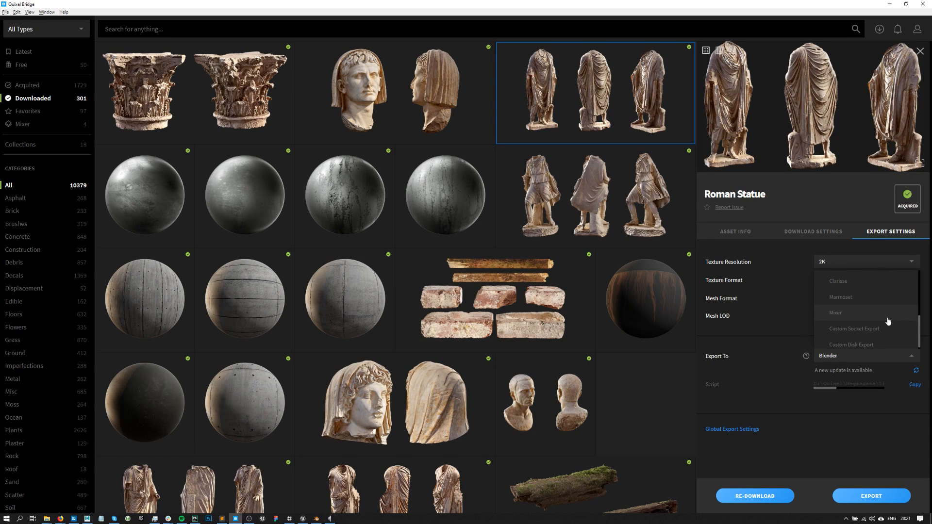
scroll(888, 316, down, 1)
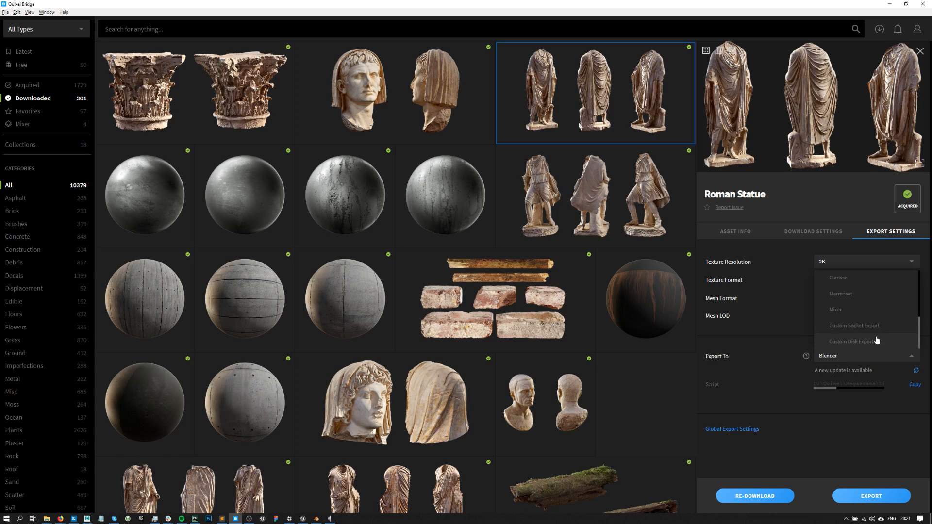
key(Escape)
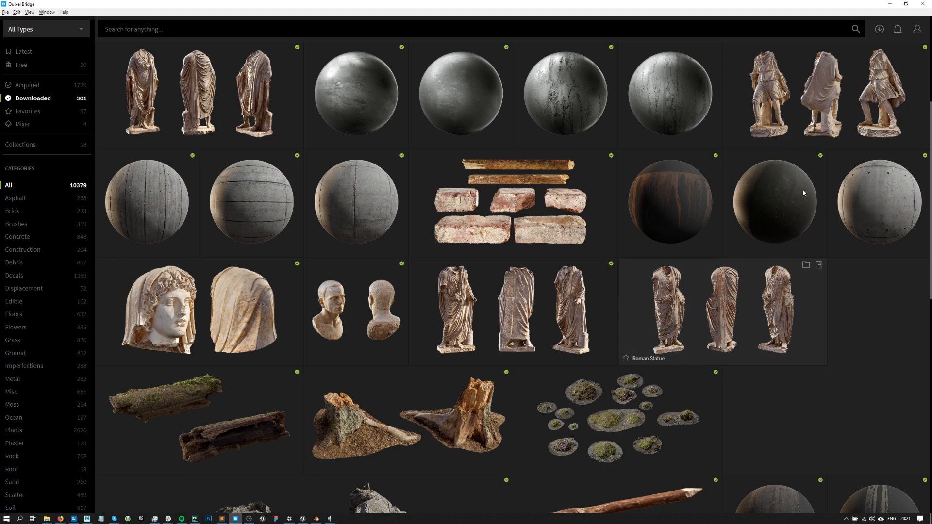
Search the downloaded assets for "statue 3d" again and return to the Roman Statue's details.
click(291, 29)
text(statue 3d)
key(Return)
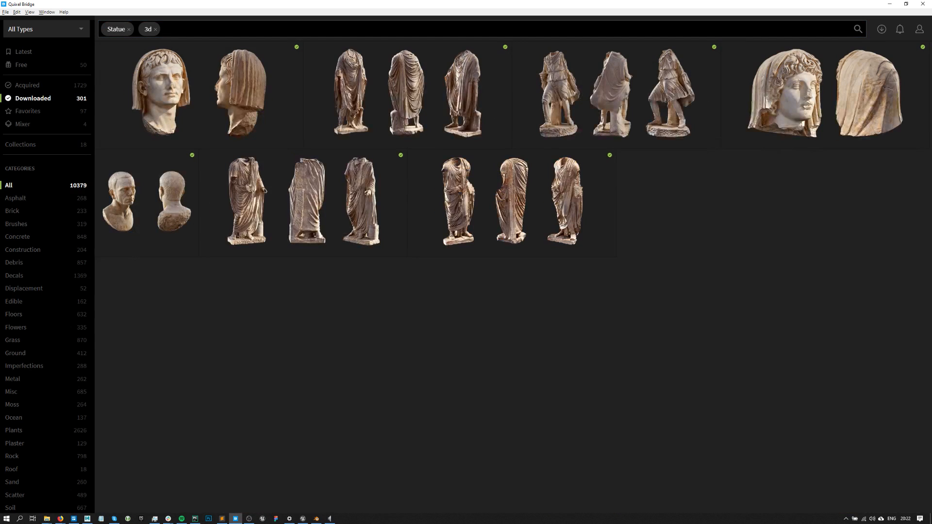
key(Escape)
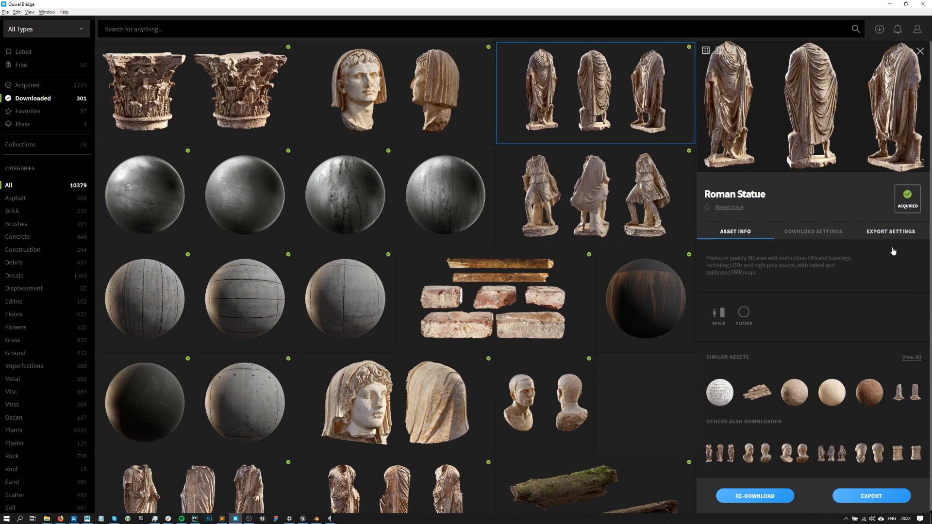
Export the Roman Statue to Blender with 2K JPEG textures, OBJ mesh format and LOD 0, and switch back to Blender.
click(891, 232)
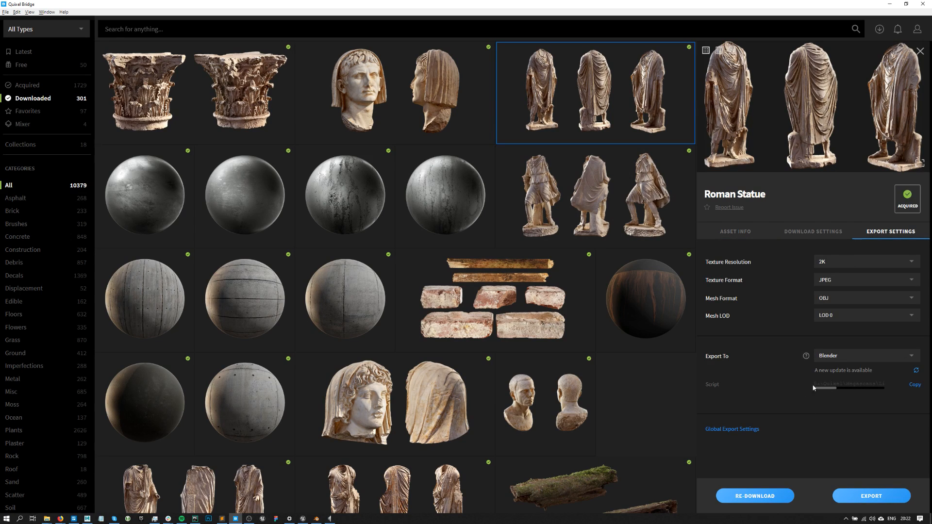
click(864, 500)
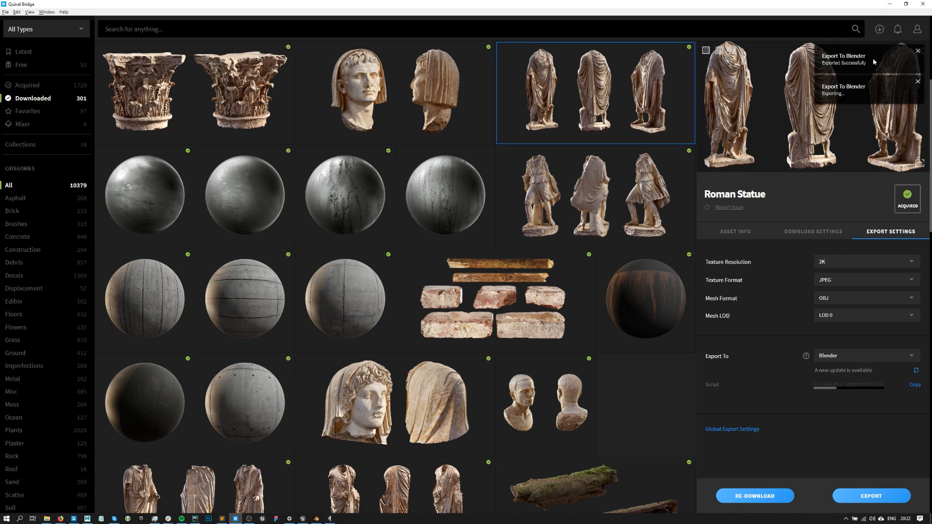
click(891, 5)
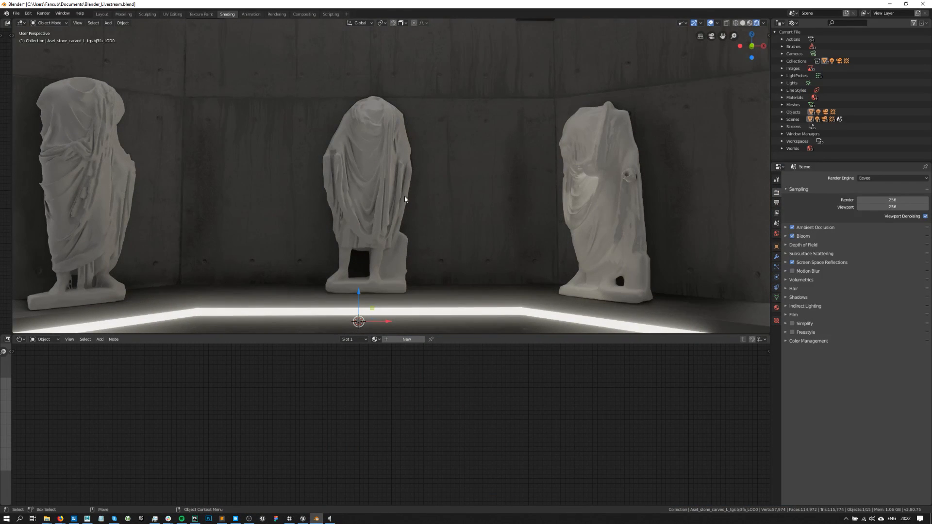
Frame the oversized imported statue surrounding the concrete room and delete it.
scroll(414, 212, down, 5)
middle_drag(452, 169, 417, 179)
scroll(418, 183, down, 5)
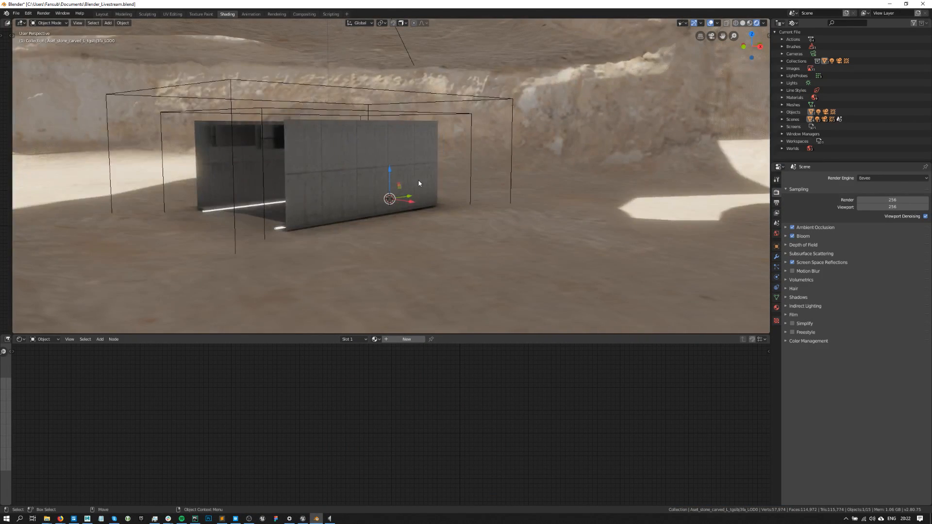
key(KP_Decimal)
scroll(413, 182, down, 2)
scroll(412, 194, up, 14)
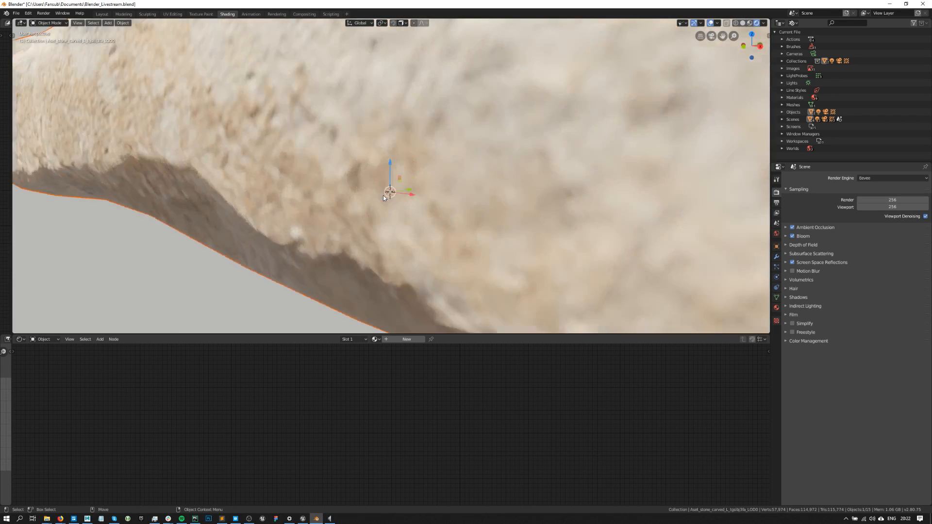
alt+middle_drag(324, 188, 485, 162)
alt+drag(485, 162, 454, 157)
alt+right_drag(456, 156, 505, 173)
drag(548, 170, 518, 162)
middle_drag(518, 162, 535, 158)
mouse_move(534, 158)
alt+right_down()
mouse_move(514, 173)
mouse_move(518, 165)
alt+right_up()
key(f)
key(Delete)
Select the middle statue in the room and try to assign it the Roman_Statue_tgeodcxda material.
alt+right_drag(438, 143, 507, 139)
alt+middle_drag(507, 138, 440, 147)
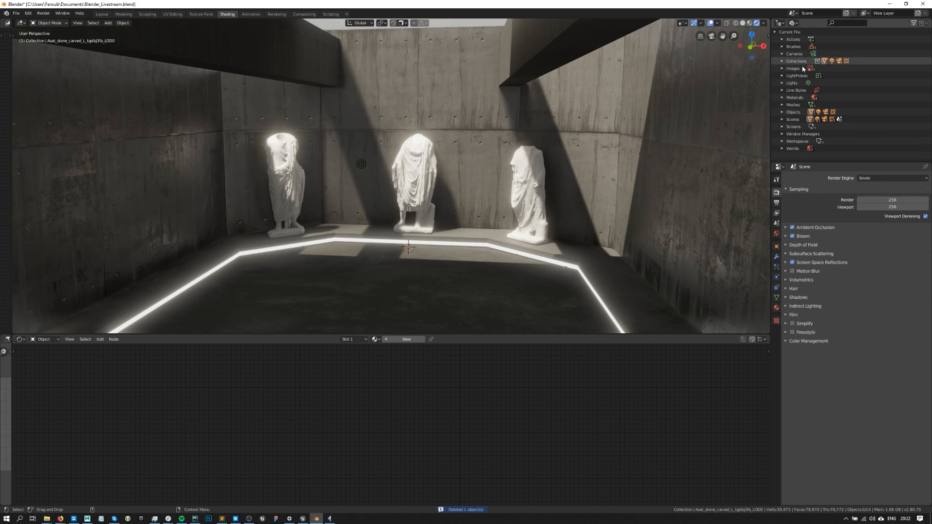
alt+drag(429, 180, 446, 170)
alt+middle_drag(421, 201, 421, 241)
click(377, 215)
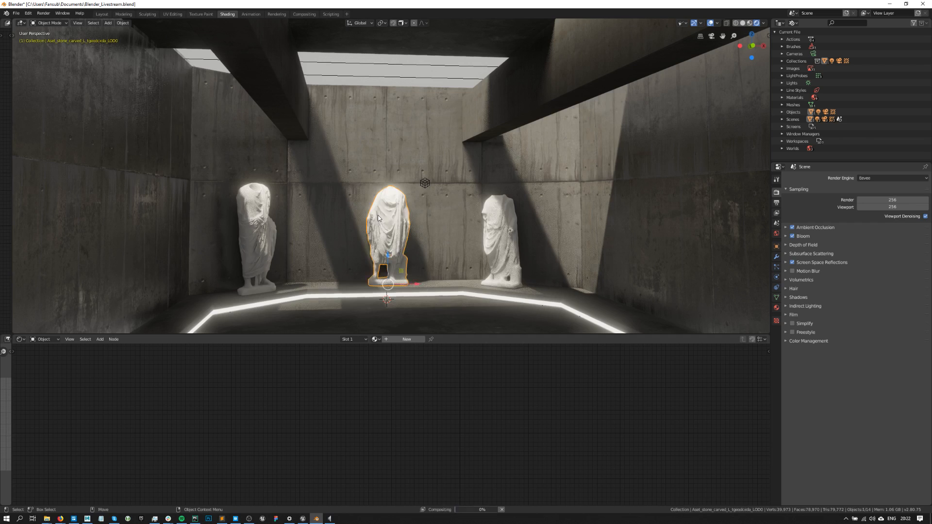
key(f)
alt+drag(485, 144, 395, 180)
alt+middle_drag(395, 180, 433, 175)
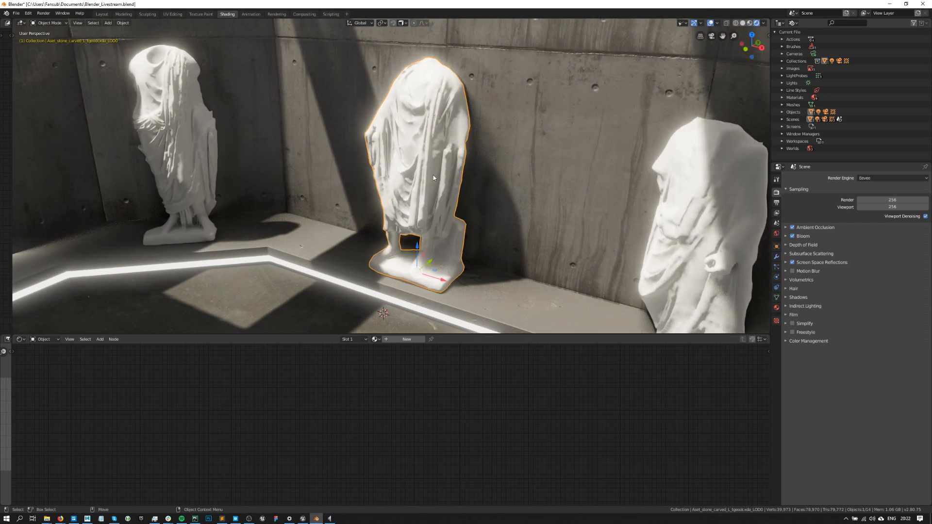
click(377, 338)
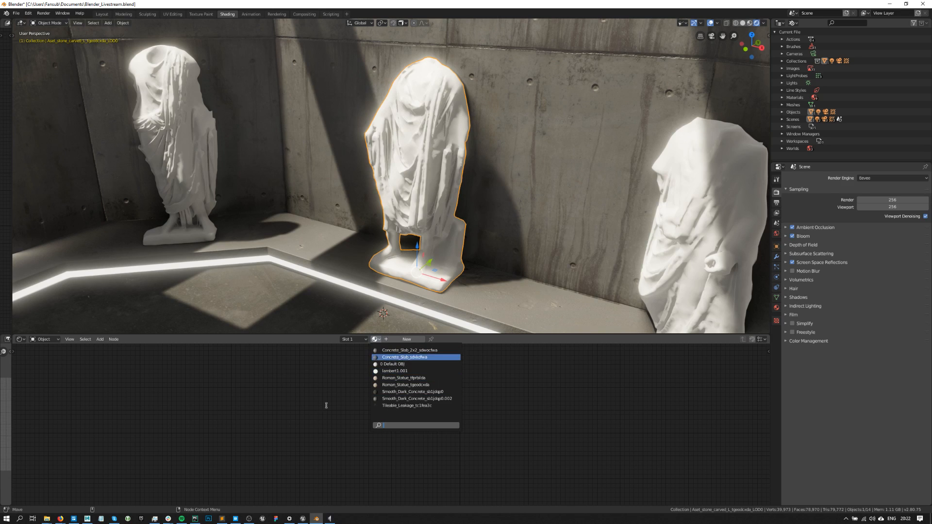
click(392, 384)
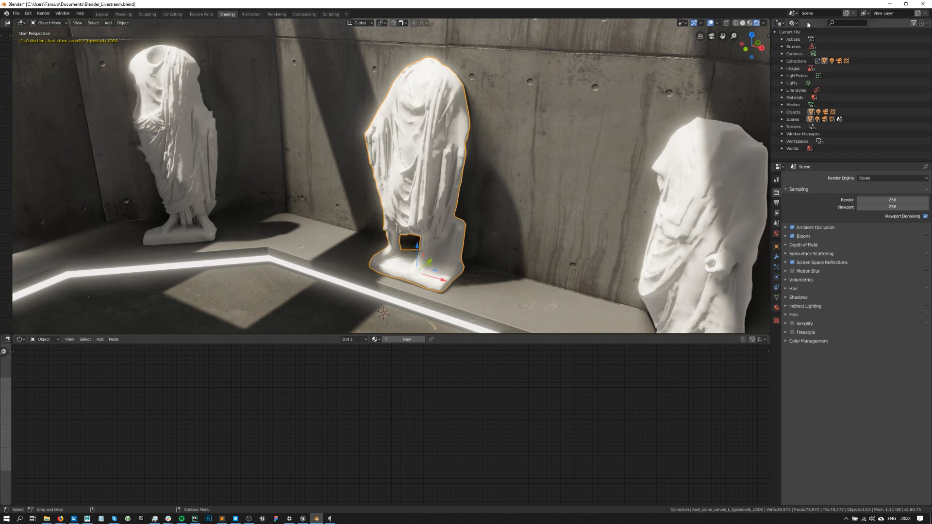
Show the Outliner in Blender File mode and expand its list of materials.
click(793, 23)
click(822, 41)
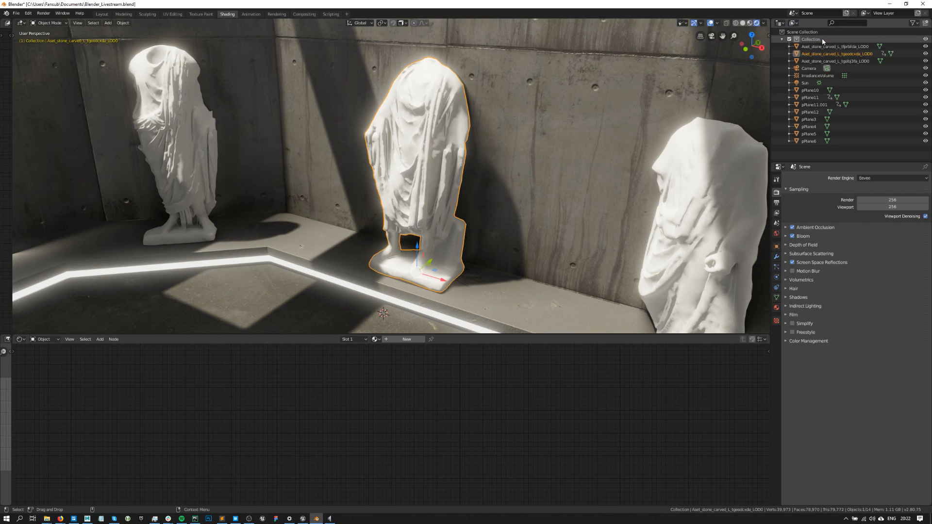
click(792, 24)
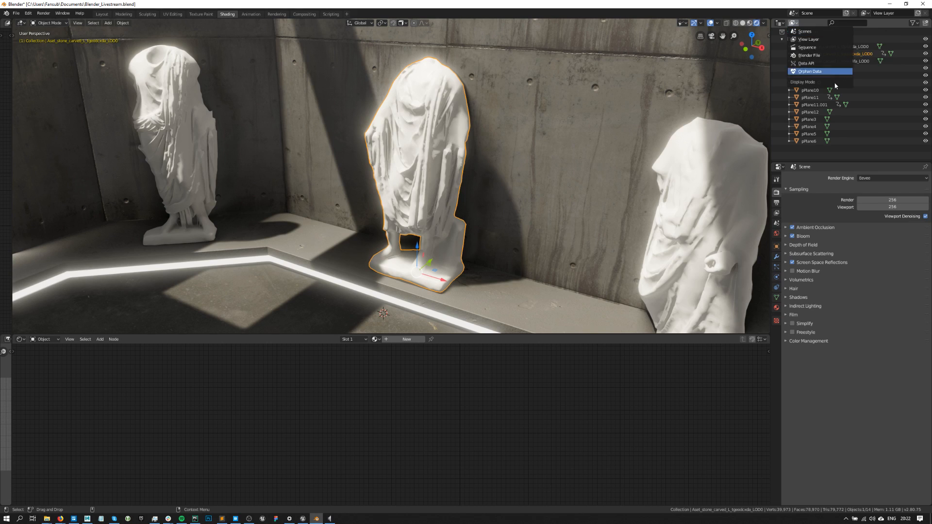
click(810, 56)
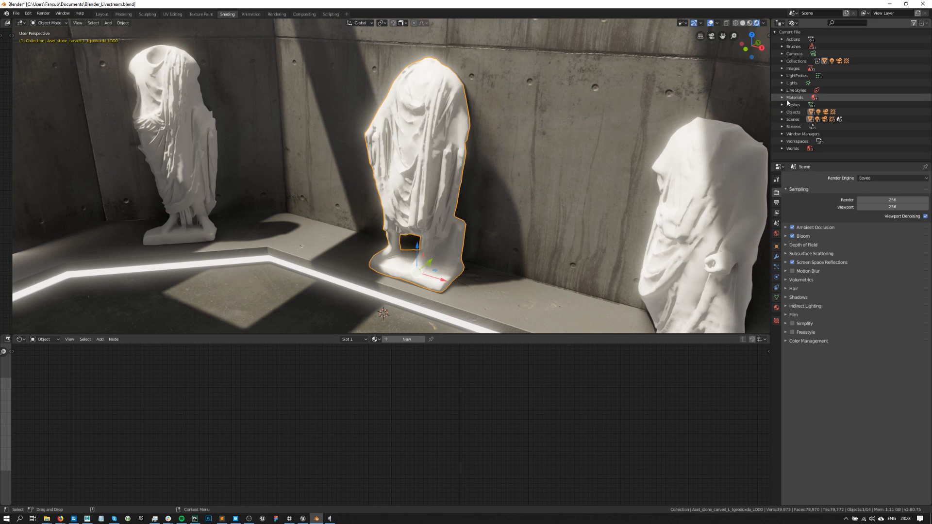
click(781, 97)
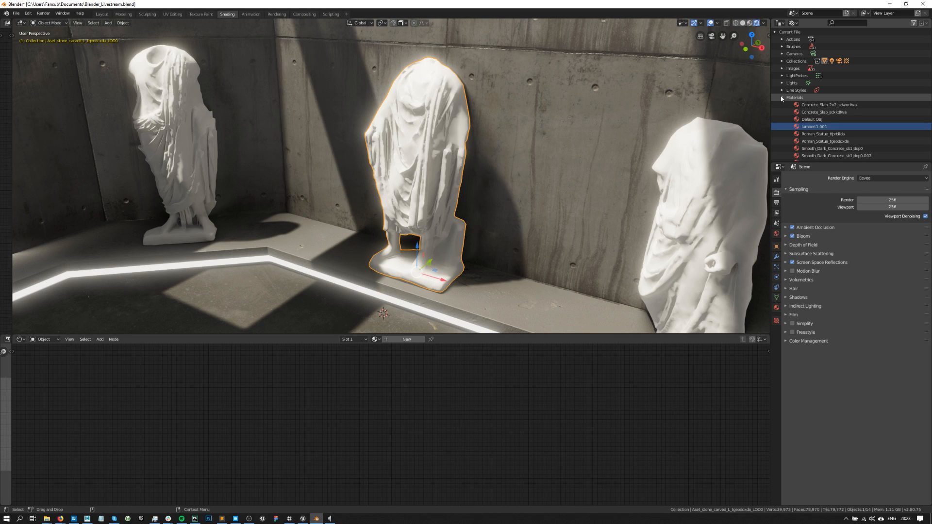
scroll(827, 105, down, 2)
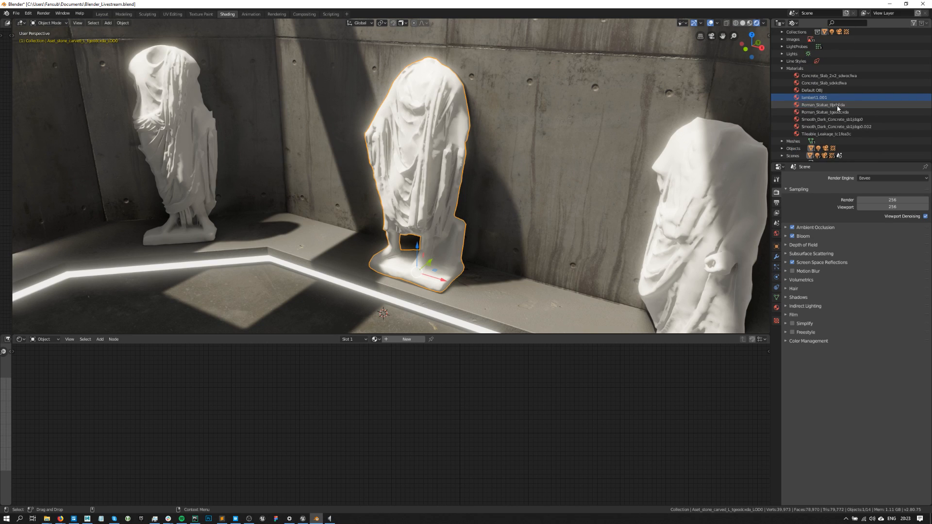
Try the first Roman_Statue material on the middle statue and replace it with Roman_Statue_tgeodcxda.
click(838, 106)
drag(799, 108, 434, 104)
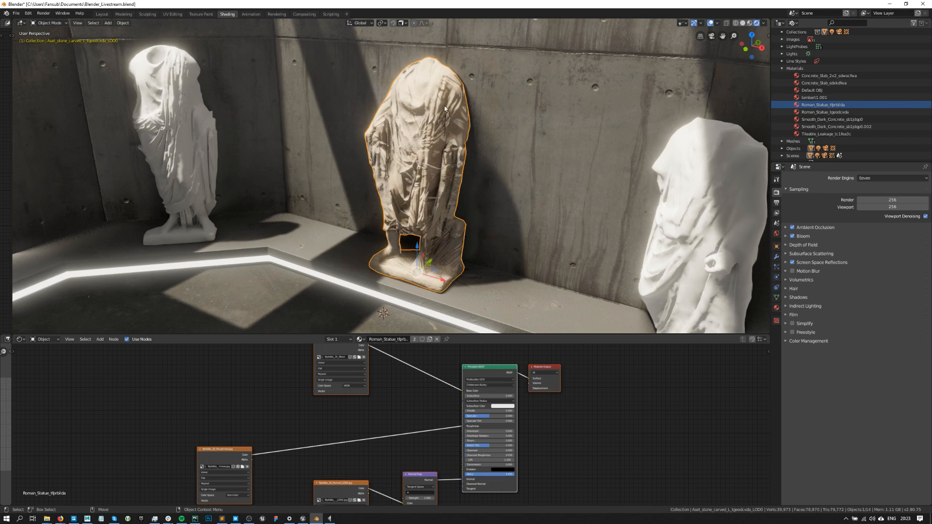
click(796, 114)
drag(797, 117, 442, 135)
Try a strength of 1.5 on the Normal Map node of the middle statue's material and settle on 1.35.
middle_drag(426, 211, 446, 192)
middle_drag(394, 415, 424, 401)
scroll(447, 213, up, 2)
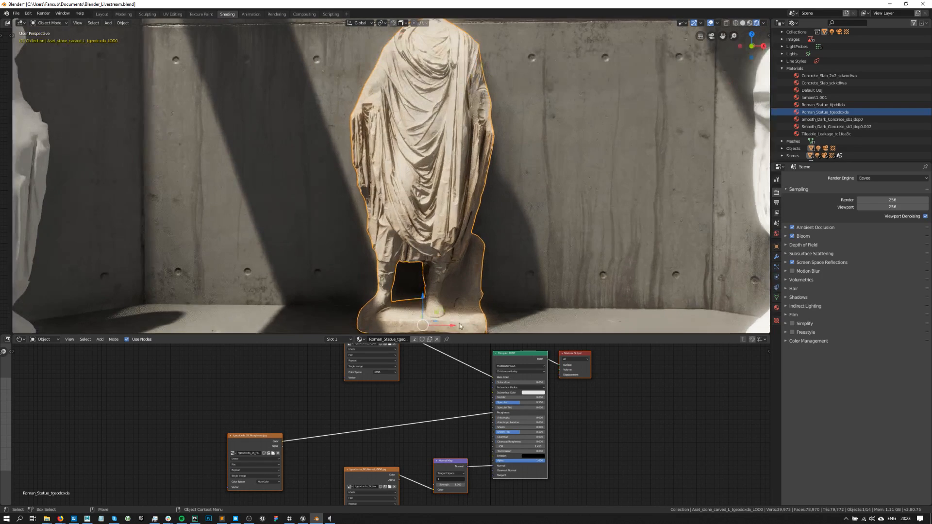
alt+middle_drag(452, 456, 468, 382)
alt+right_drag(469, 383, 627, 416)
alt+middle_drag(627, 416, 586, 459)
click(495, 439)
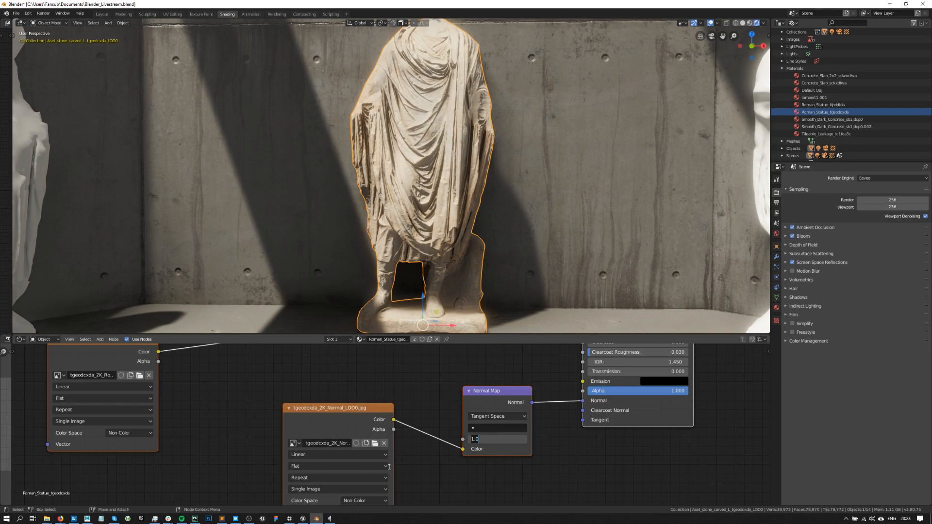
text(1.5)
key(Return)
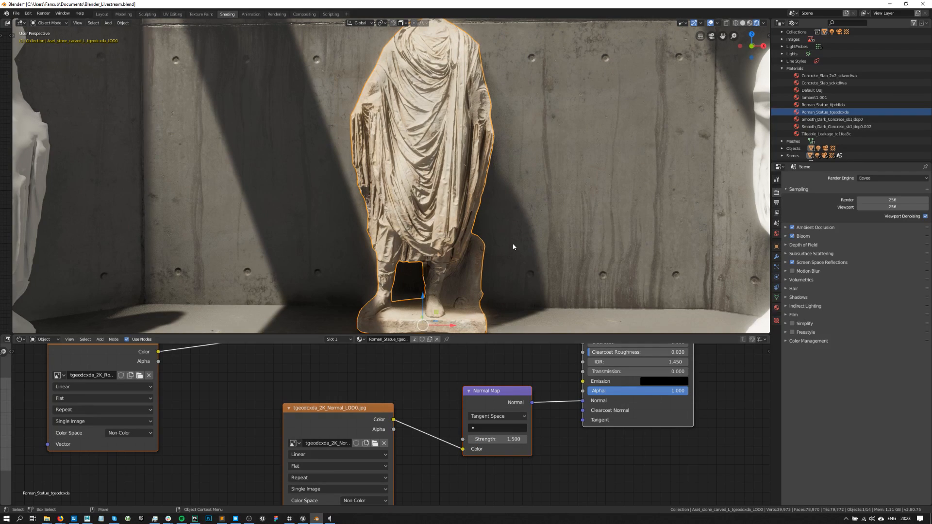
click(500, 438)
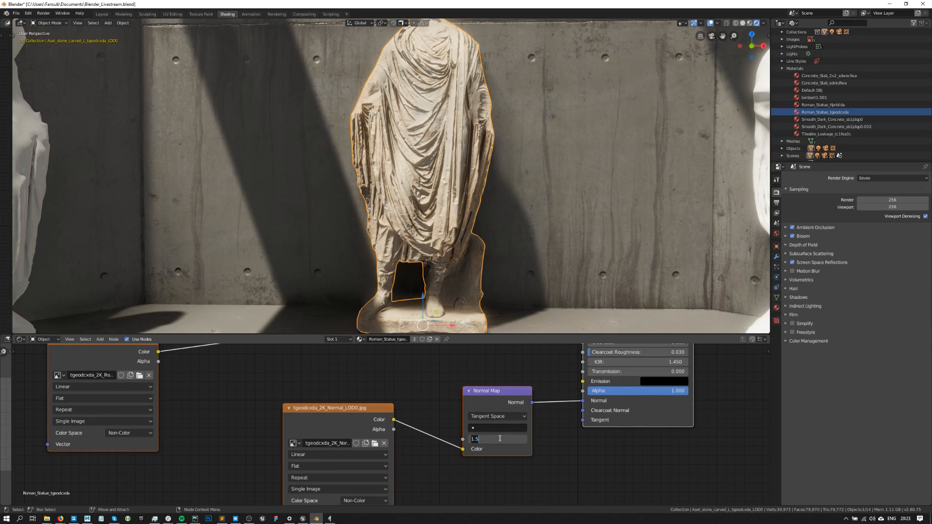
text(1.35)
key(Return)
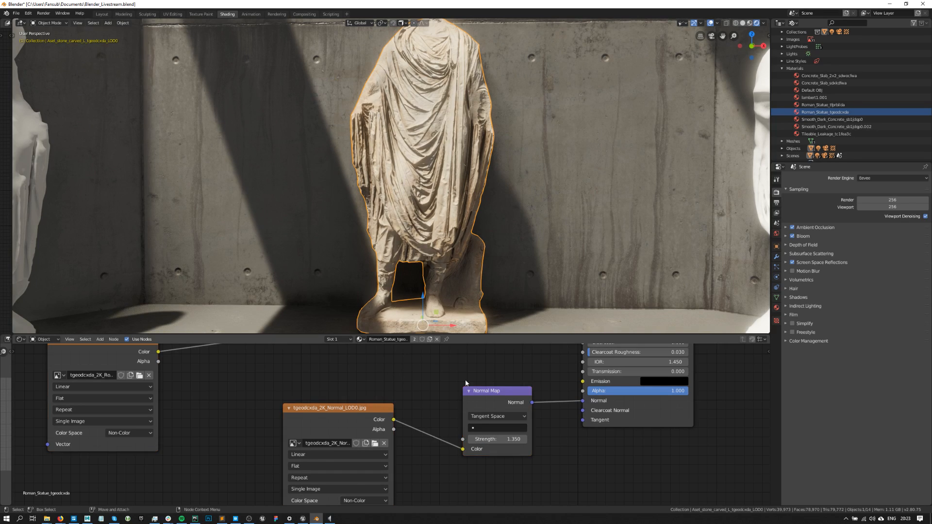
scroll(456, 167, down, 6)
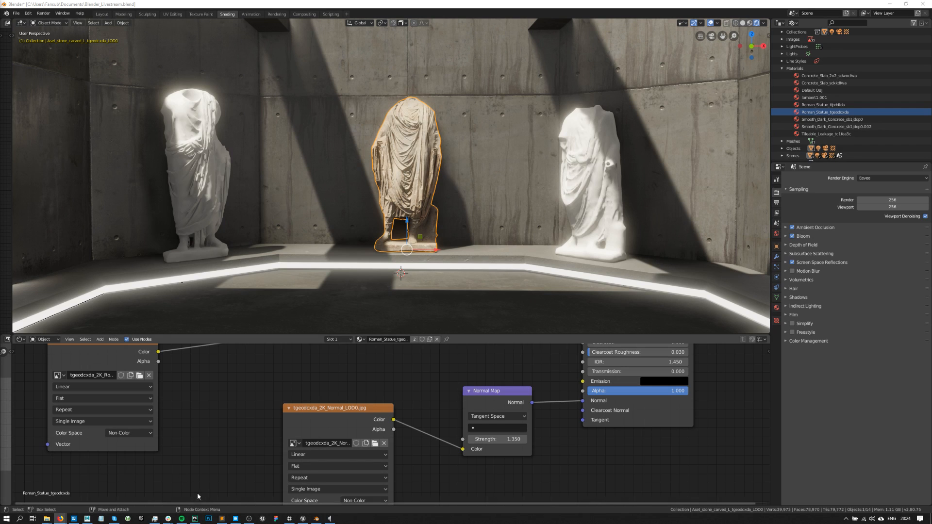
Switch to Firefox, open quixel.com/bridge in a new tab to show the Bridge download, and return to Quixel Bridge.
click(236, 519)
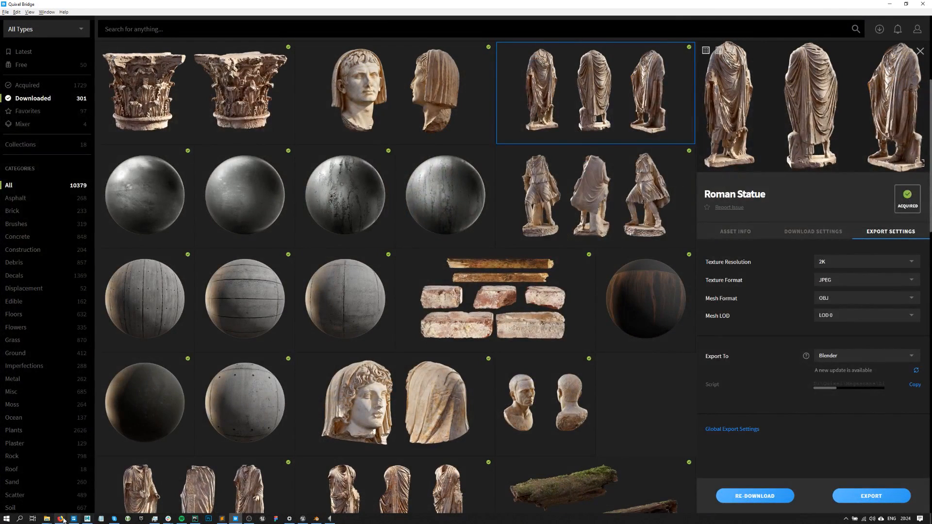
click(73, 485)
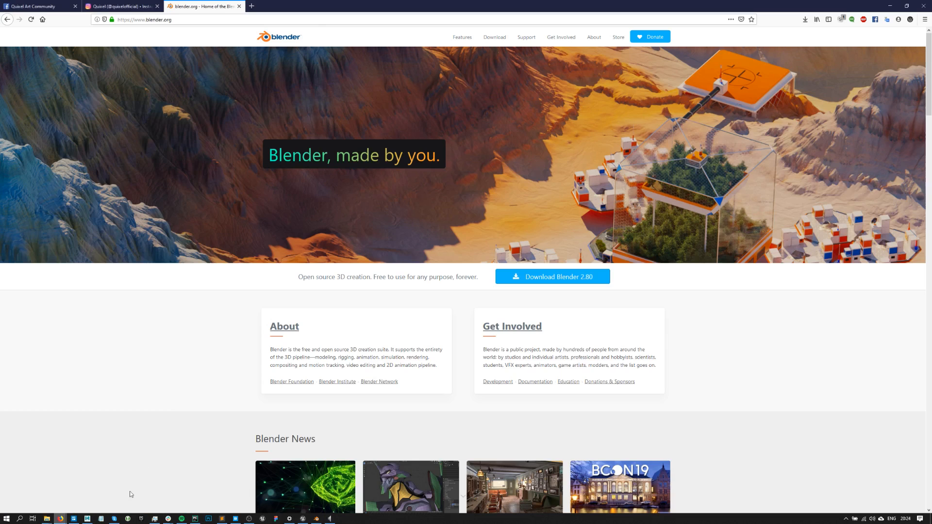
click(251, 6)
text(quixel.com/bridge)
key(Return)
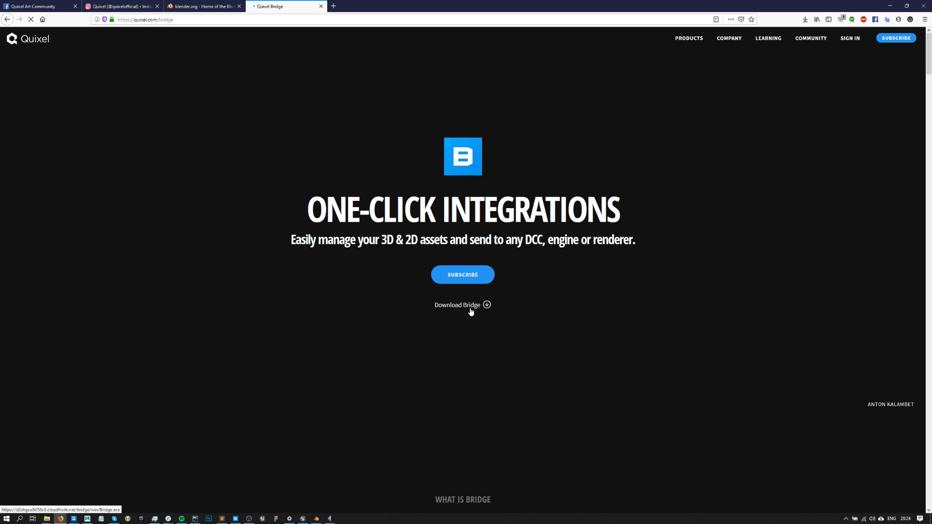
click(470, 311)
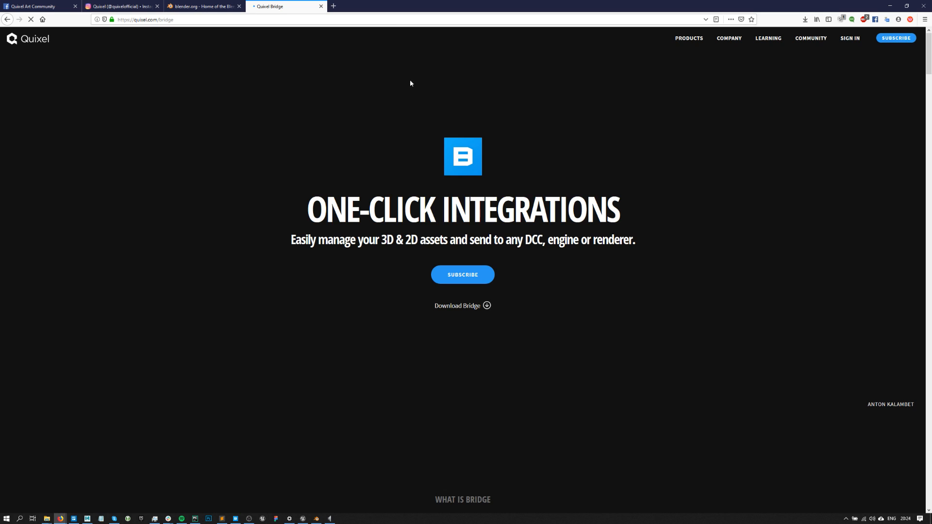
click(444, 195)
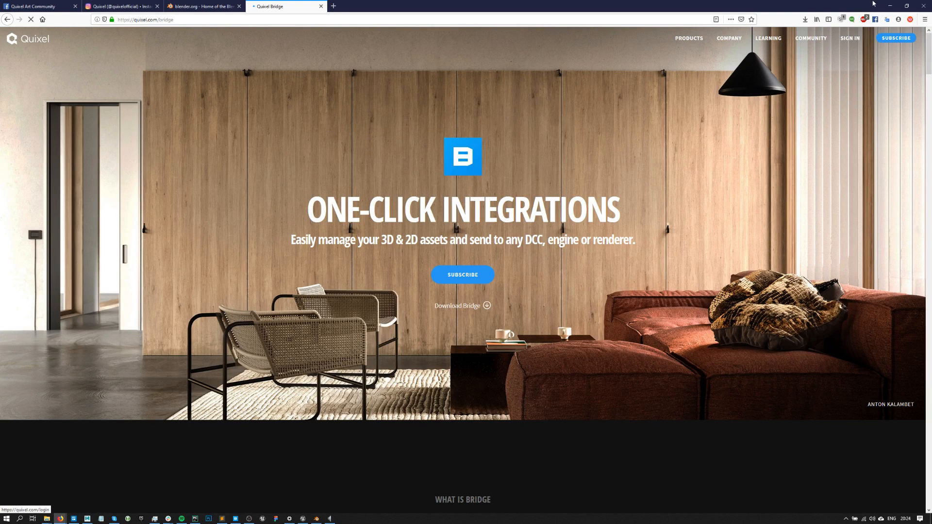
click(889, 5)
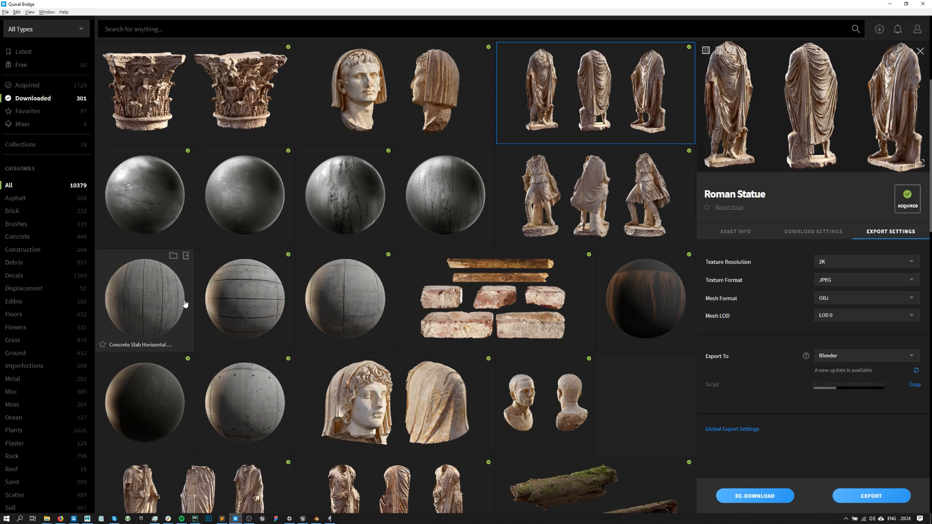
Close the Roman Statue's details, browse the latest assets and open the Alder Tree Trunk's download settings.
key(Escape)
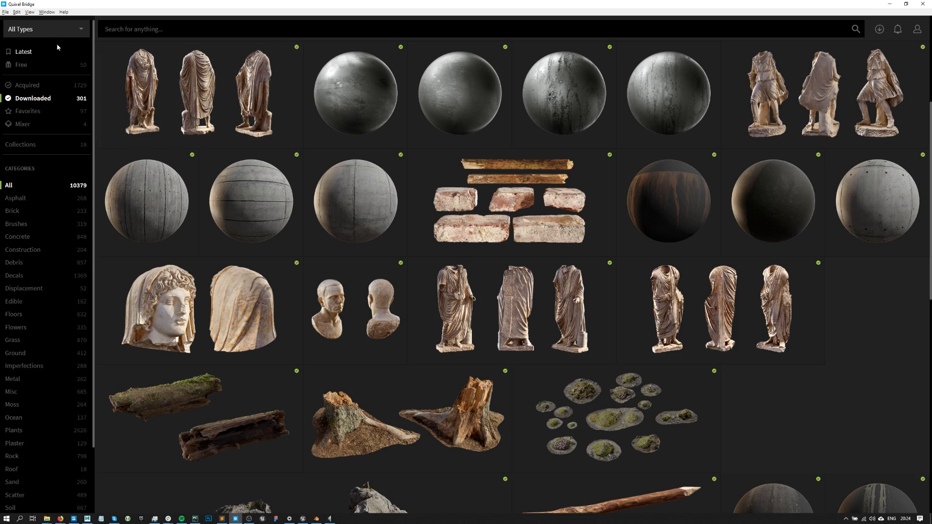
click(41, 53)
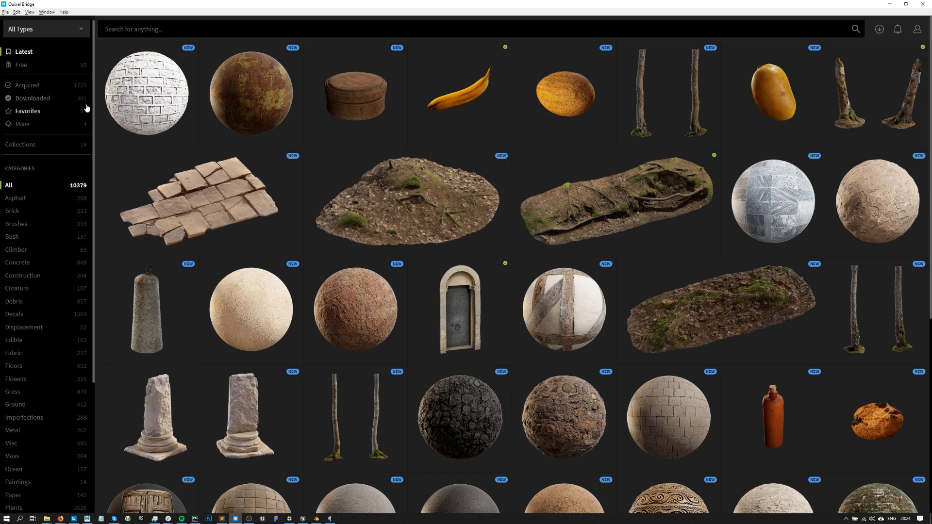
click(660, 85)
click(873, 224)
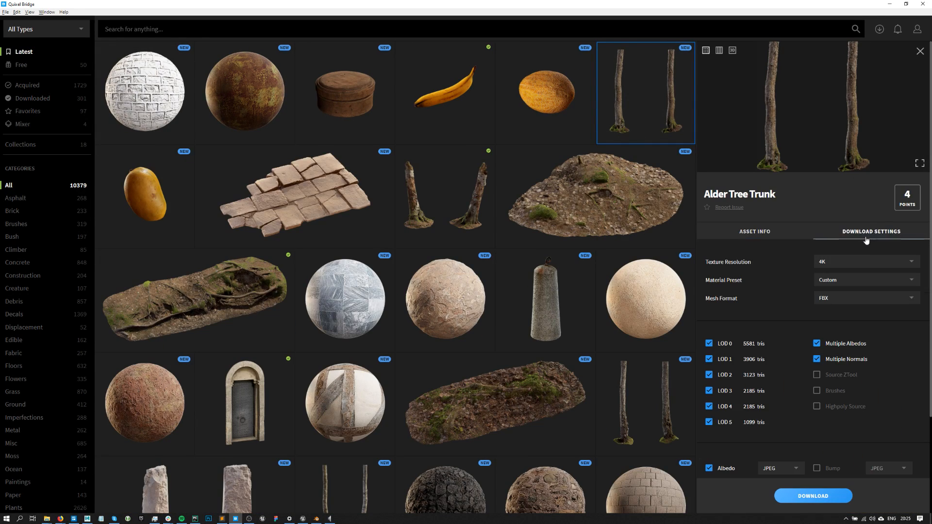
Review the Alder Tree Trunk's LOD and texture map download options and return to the downloaded assets.
scroll(841, 319, down, 1)
scroll(841, 321, down, 2)
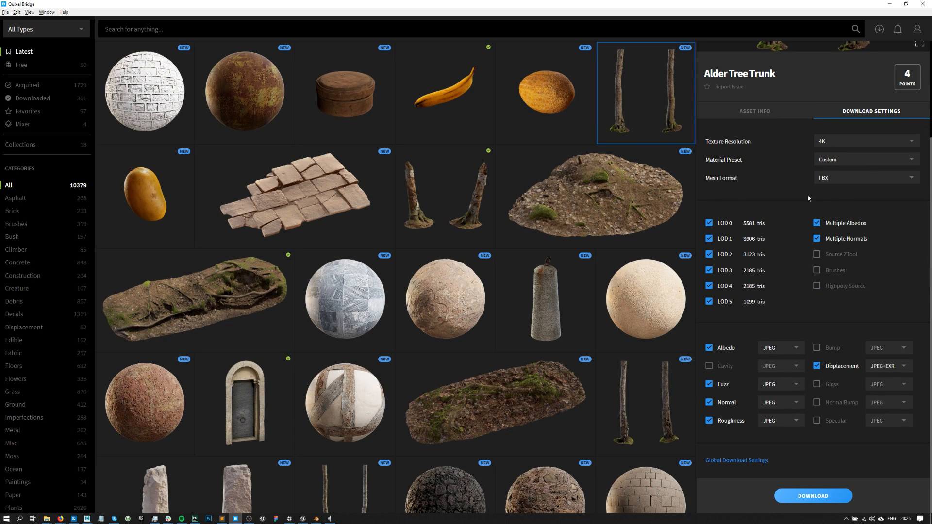
scroll(824, 221, up, 3)
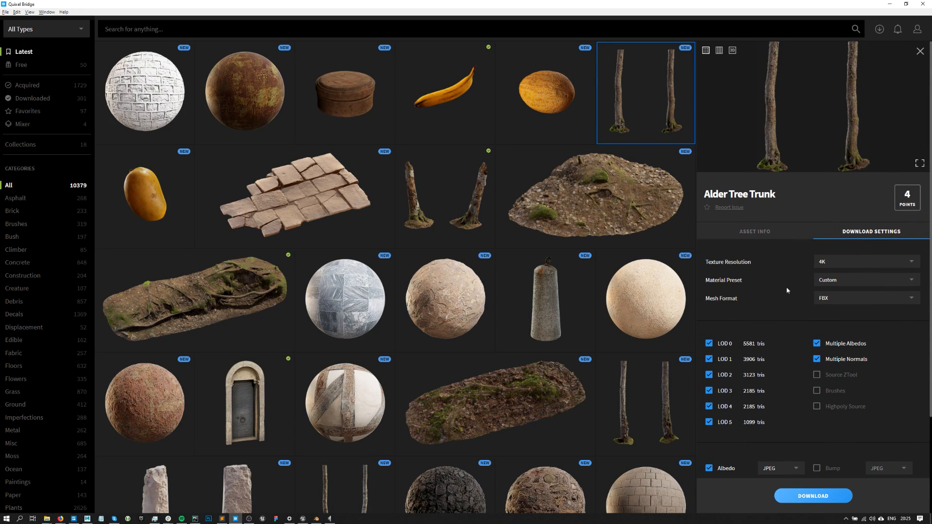
scroll(762, 331, down, 3)
scroll(786, 369, up, 2)
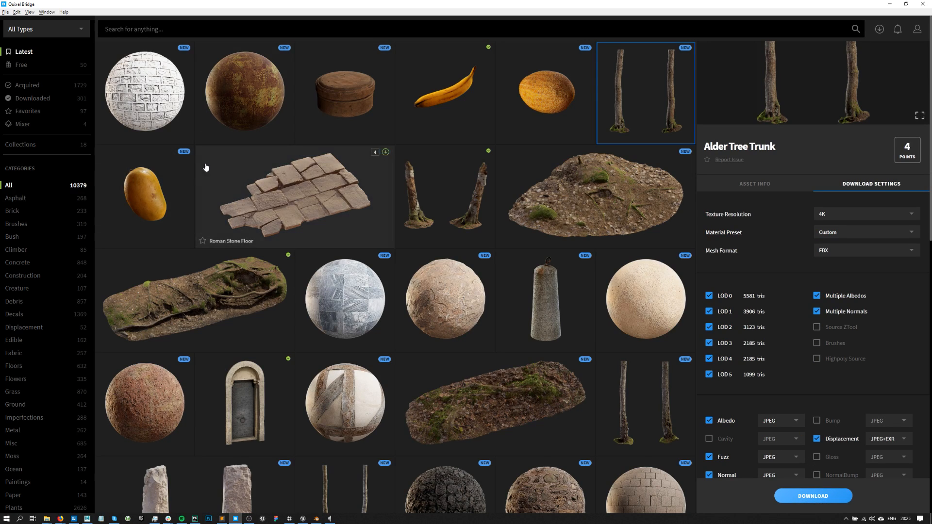
click(62, 99)
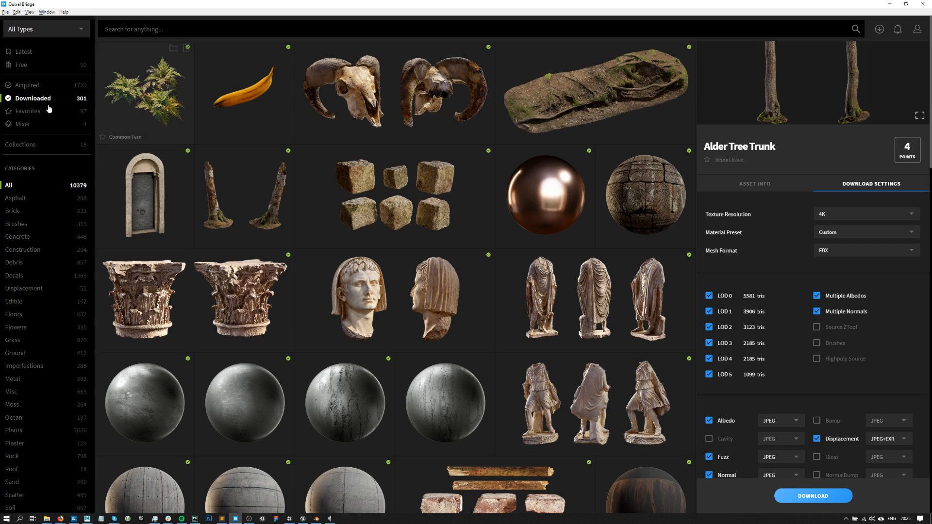
Compare the downloaded Medieval Iron Gate's settings with the asset info and download settings of the Roman Stone Floor among the latest assets.
click(182, 168)
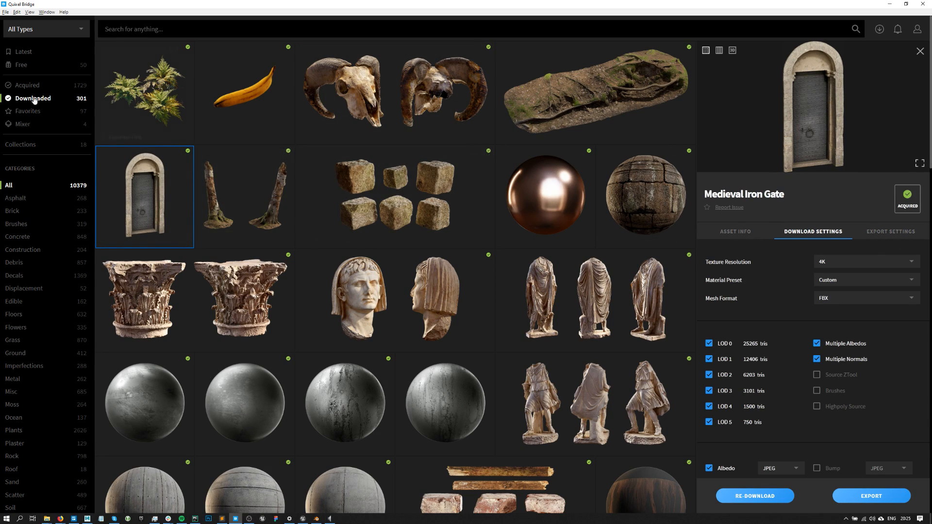
click(29, 52)
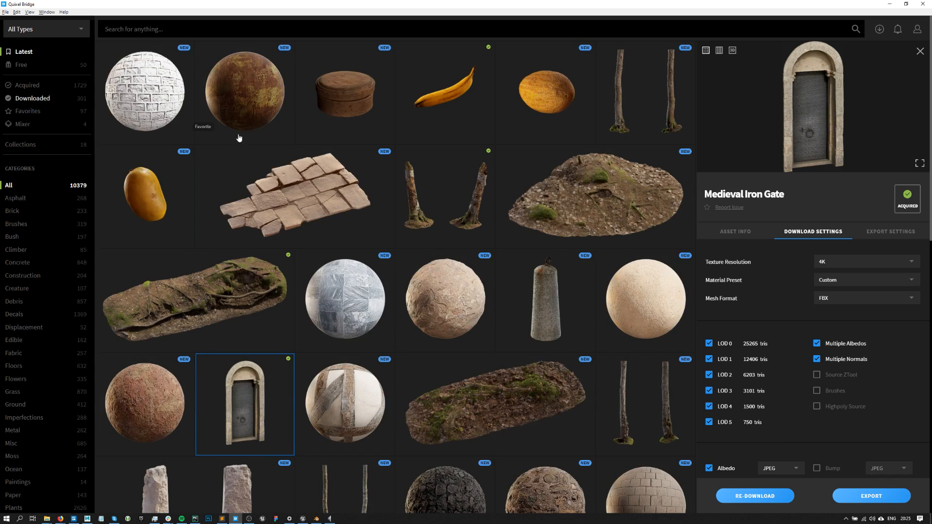
click(341, 191)
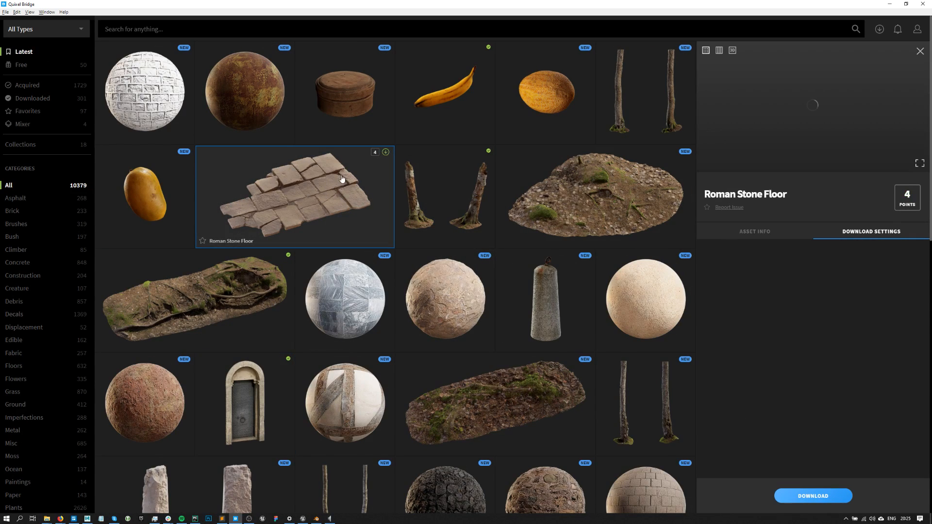
click(775, 239)
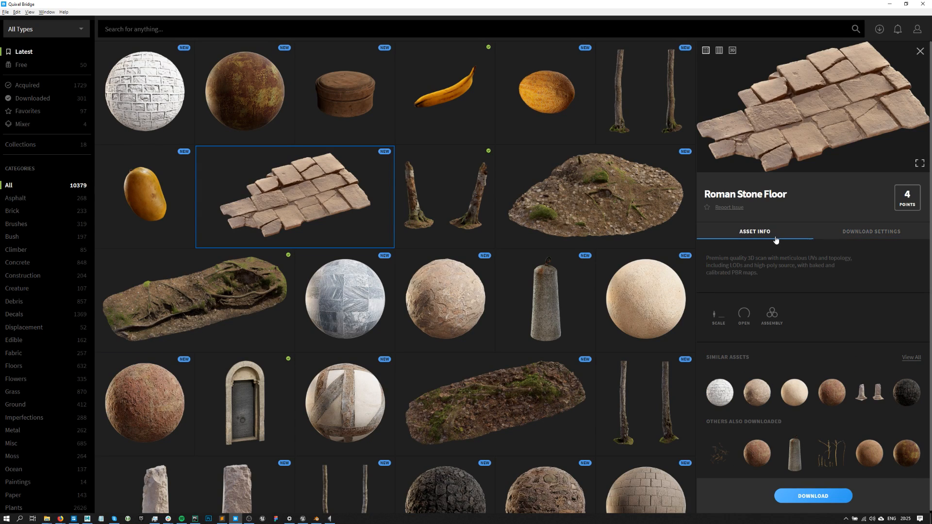
click(846, 237)
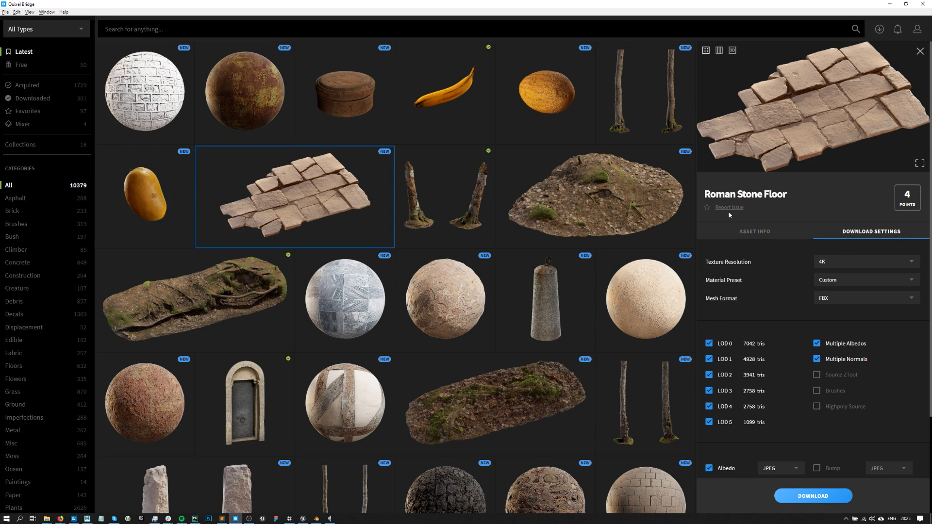
Reopen the downloaded Medieval Iron Gate and review its export options for texture resolution, mesh LOD and target application.
click(34, 98)
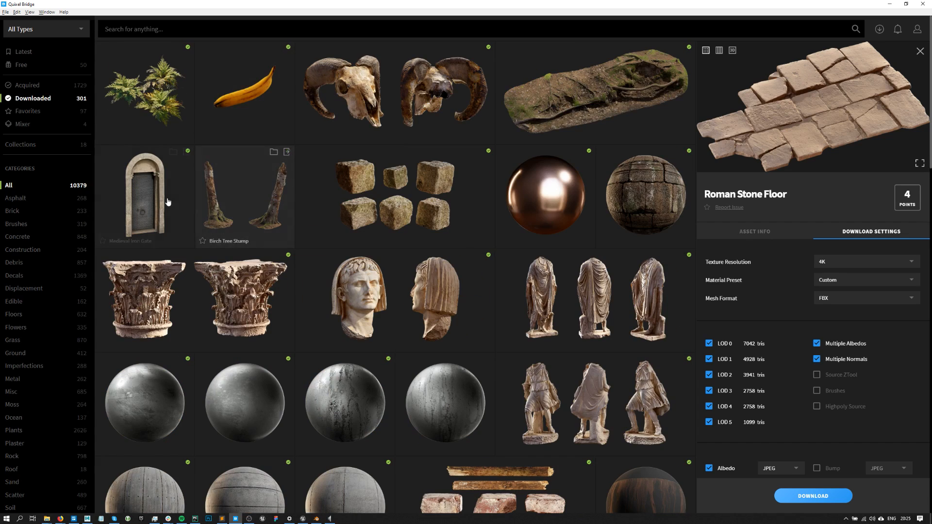
click(145, 194)
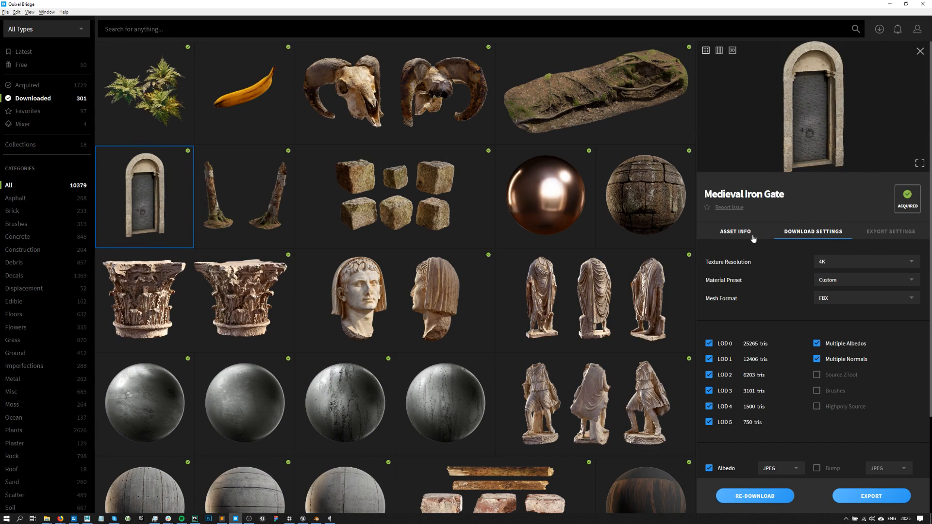
click(891, 238)
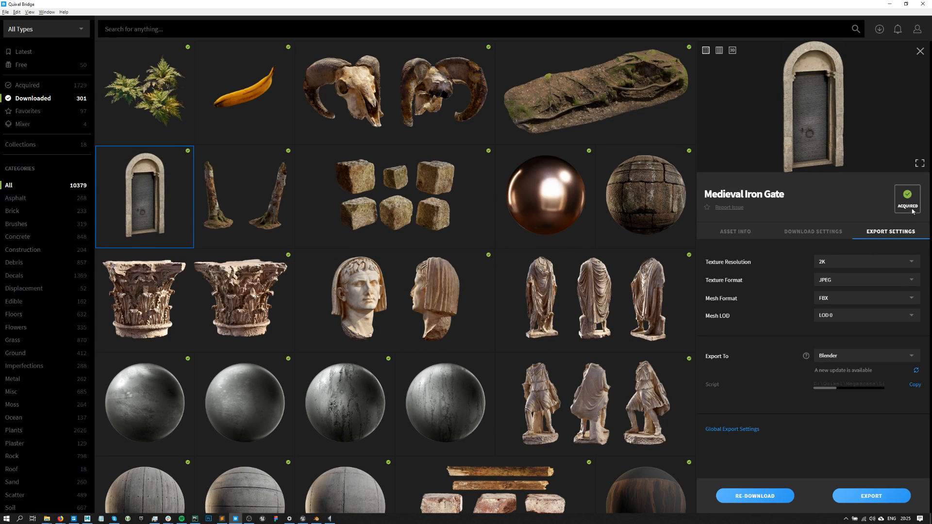
click(857, 265)
click(850, 277)
click(842, 316)
click(758, 321)
click(859, 359)
scroll(880, 292, down, 2)
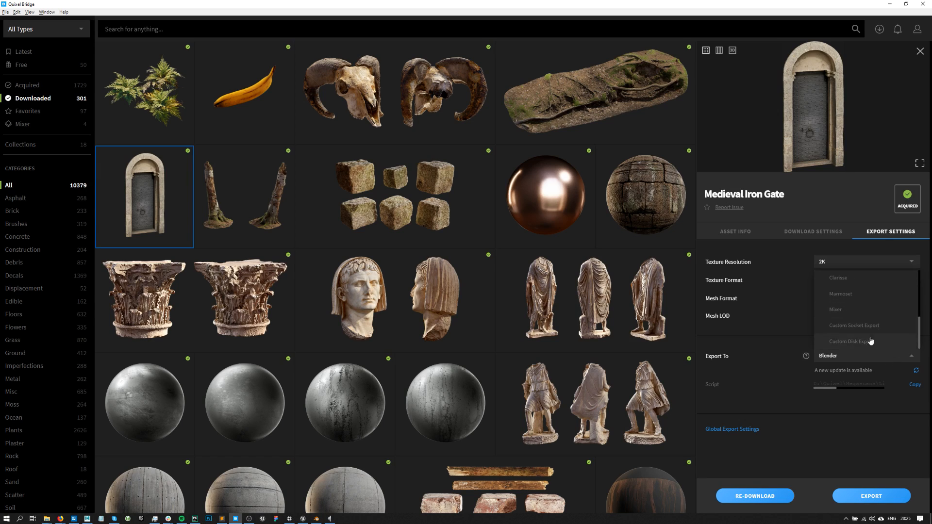
click(750, 330)
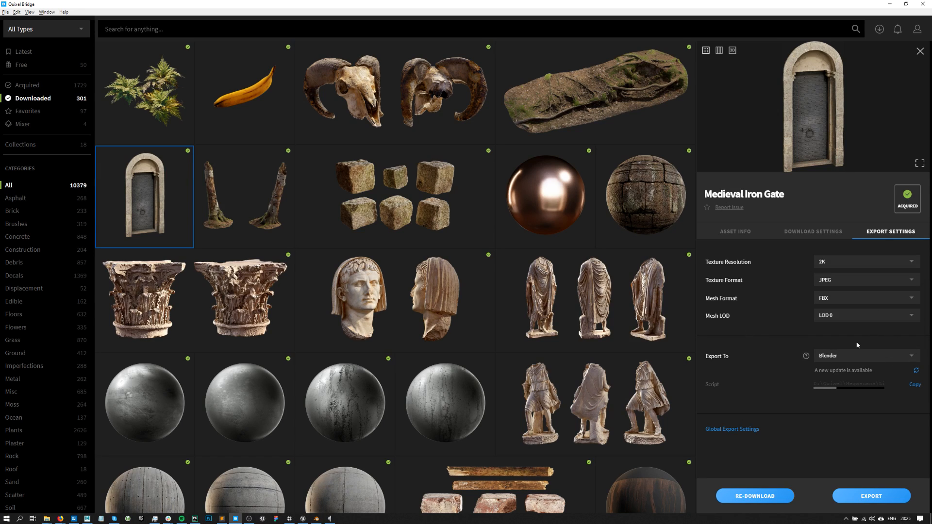
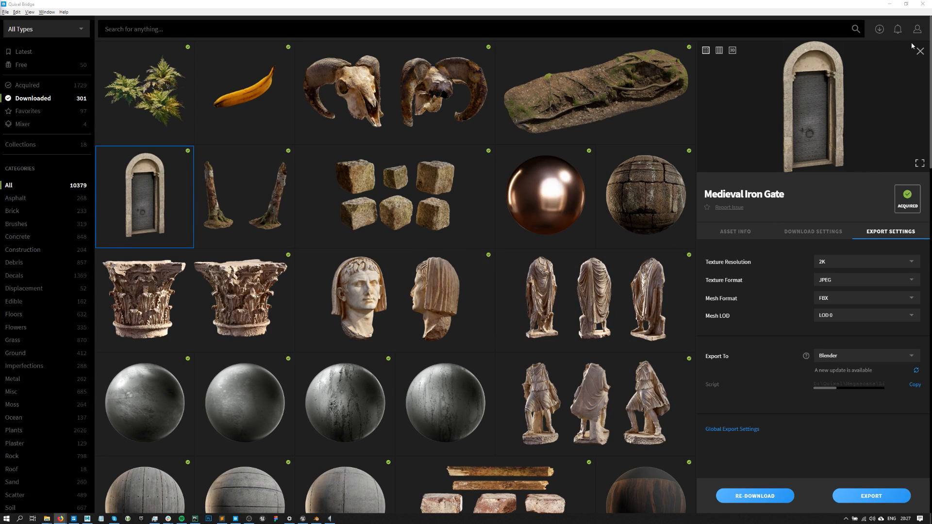
Switch to Blender, list the file's materials and assign the unused Roman_Statue material to the untextured statue right of the middle one.
click(890, 4)
scroll(451, 175, up, 2)
middle_drag(520, 184, 440, 186)
key(ctrl+z)
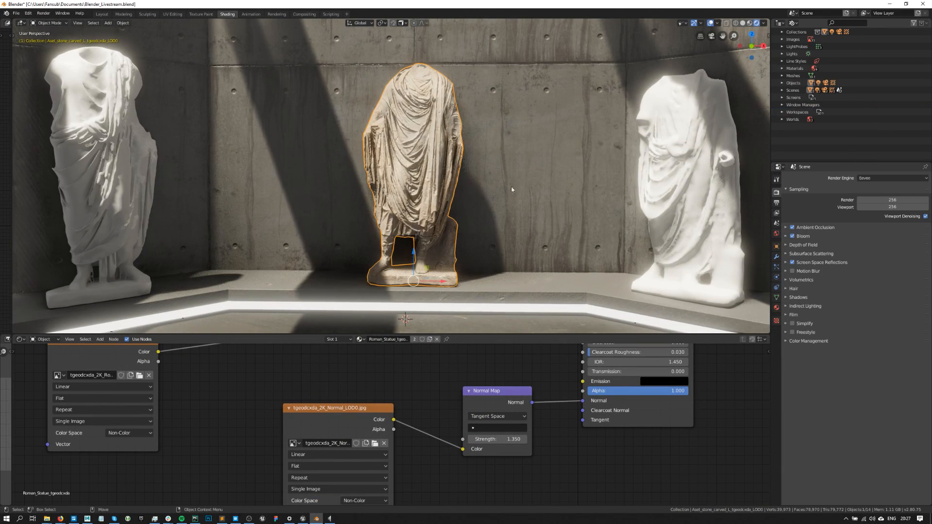
scroll(780, 59, up, 4)
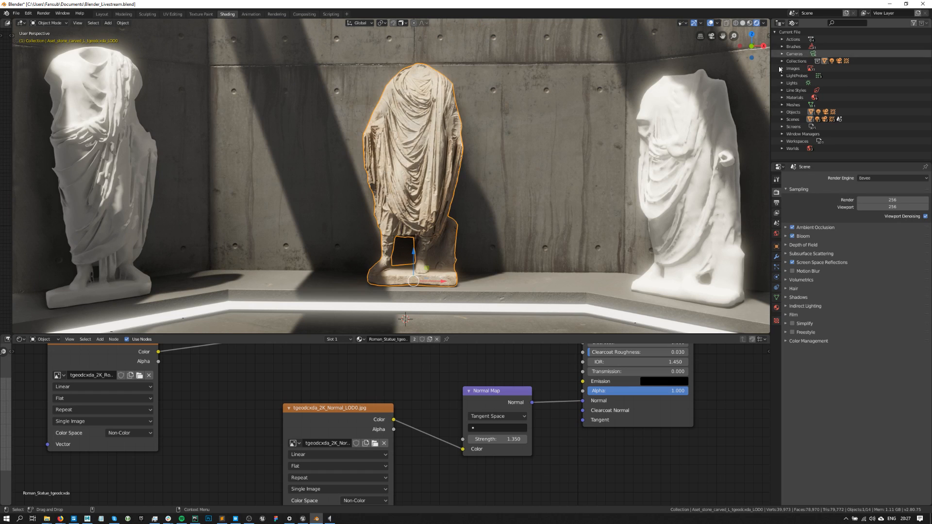
click(782, 97)
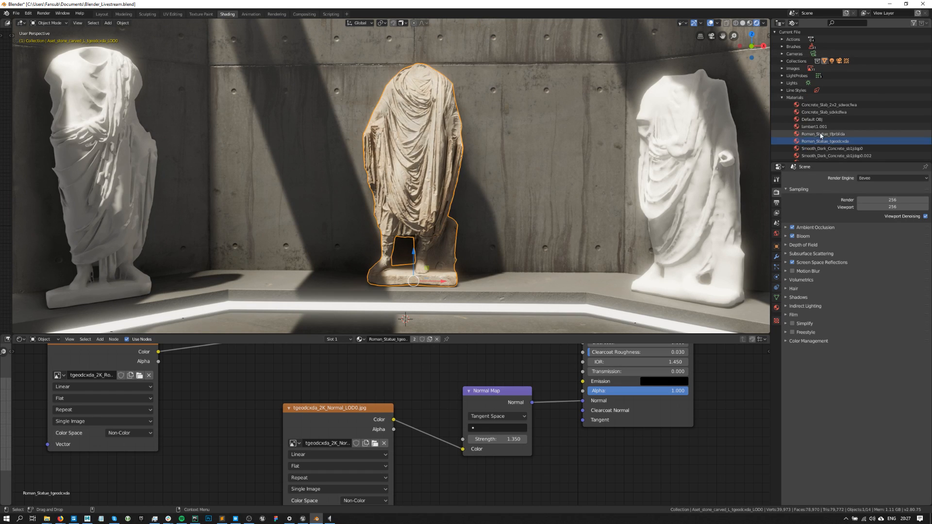
click(797, 135)
drag(796, 136, 675, 122)
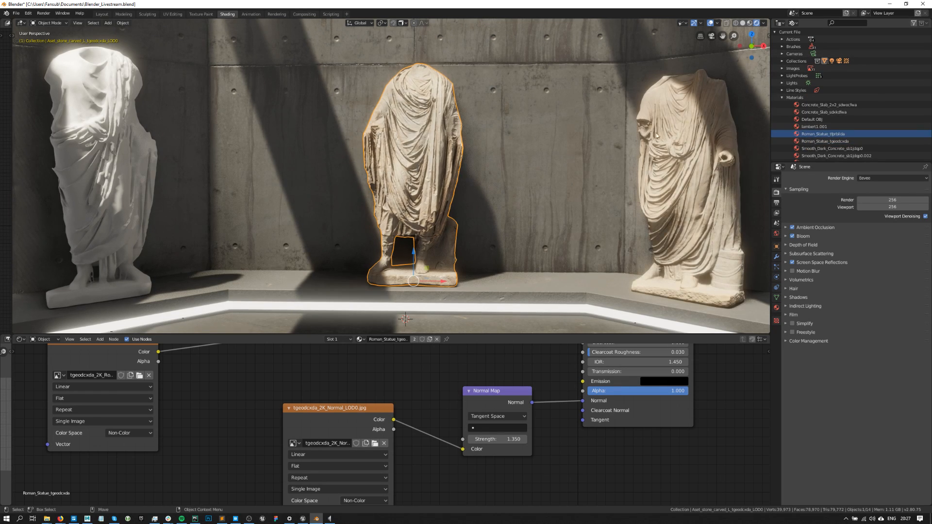
Select the untextured left statue, switch to Quixel Bridge and search the downloaded assets for "statue 3d" to find its matching Roman Statue.
click(102, 122)
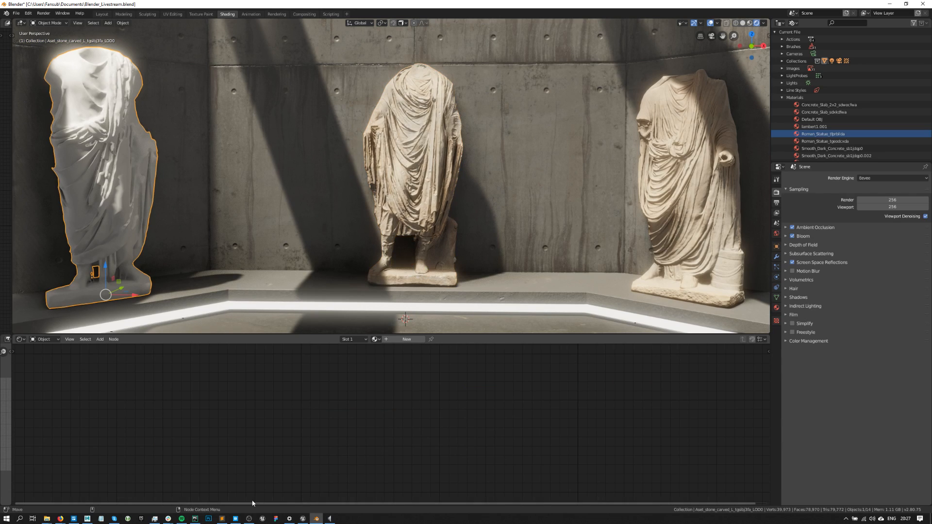
click(235, 518)
click(251, 29)
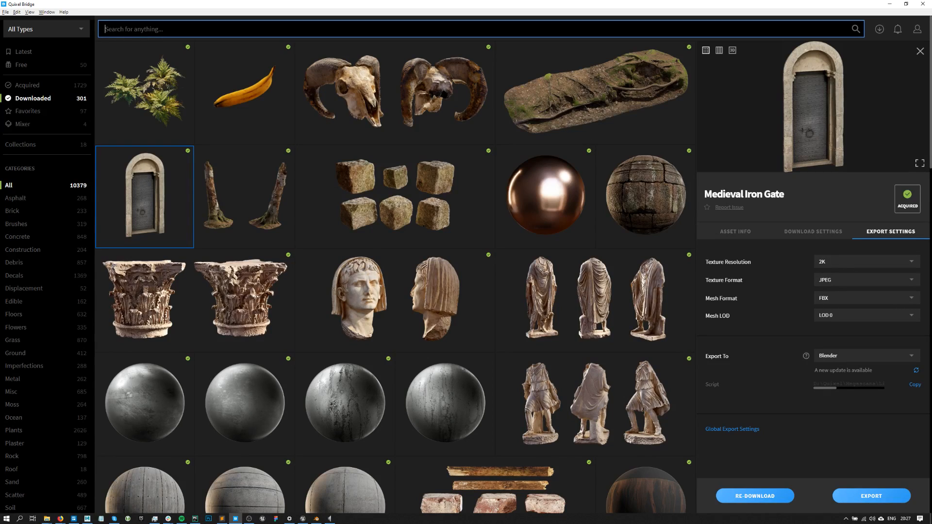
text(statue 3)
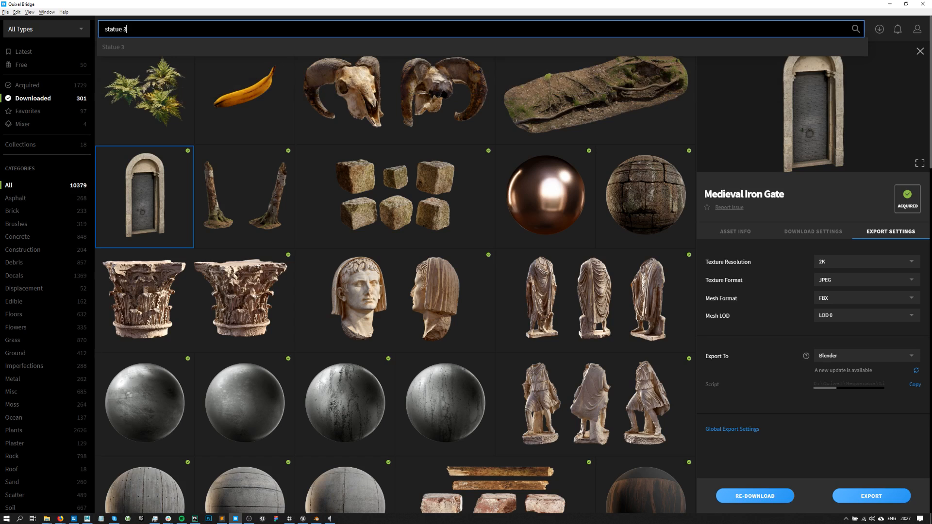
text(d)
key(Return)
drag(566, 4, 534, 82)
scroll(483, 247, down, 8)
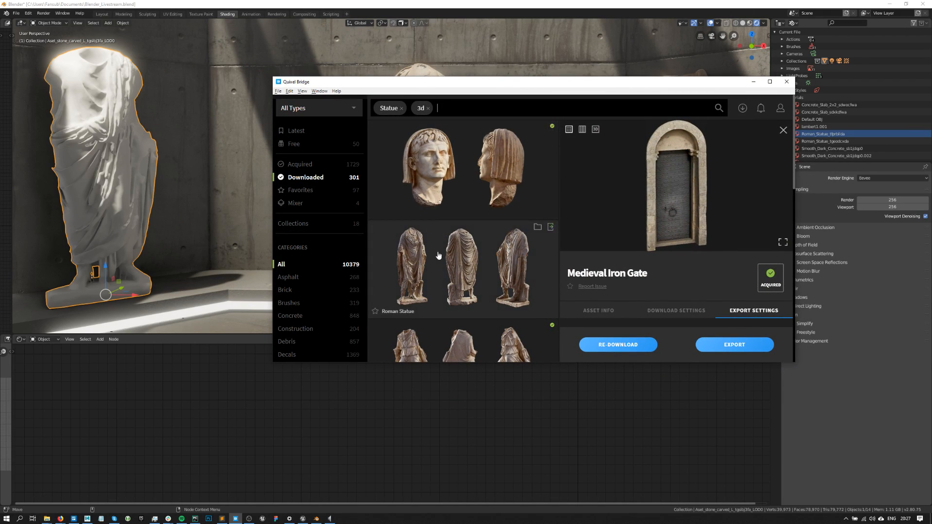
scroll(483, 247, down, 3)
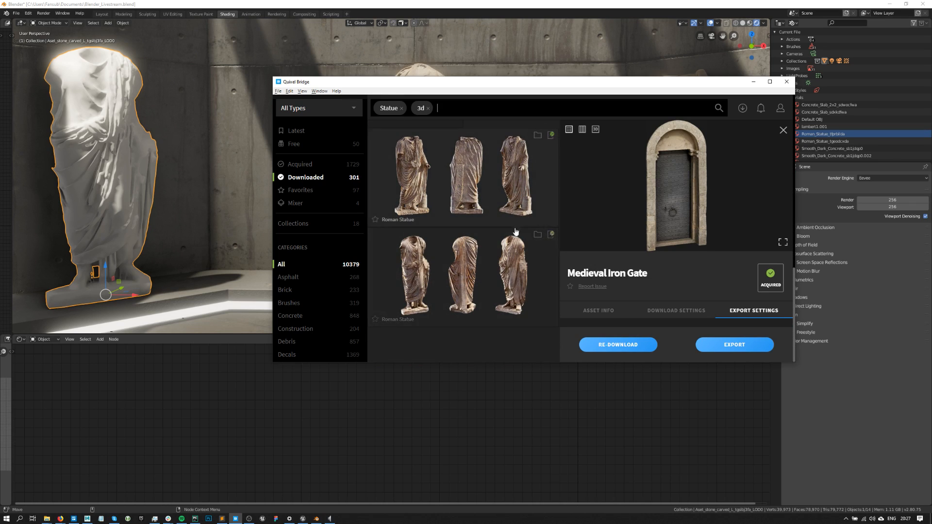
Maximize Quixel Bridge, export the matching downloaded Roman Statue to Blender and return to the Blender scene.
double_click(670, 82)
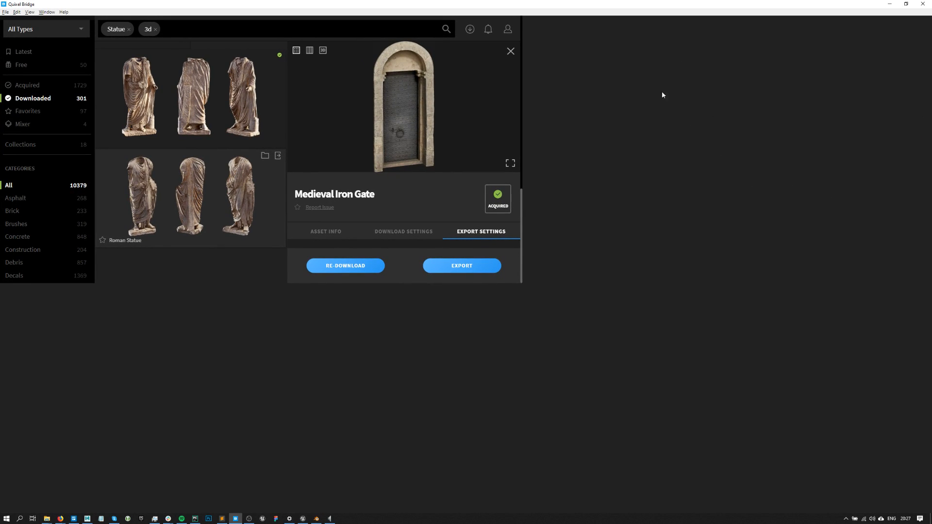
mouse_move(473, 4)
mouse_down()
mouse_move(484, 38)
mouse_move(476, 0)
mouse_up()
drag(374, 4, 393, 0)
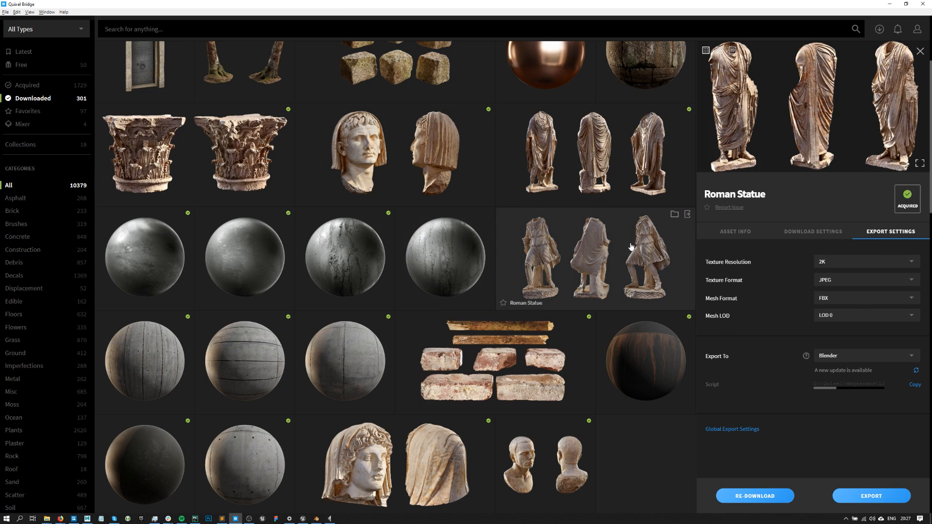
scroll(460, 280, down, 5)
mouse_move(472, 333)
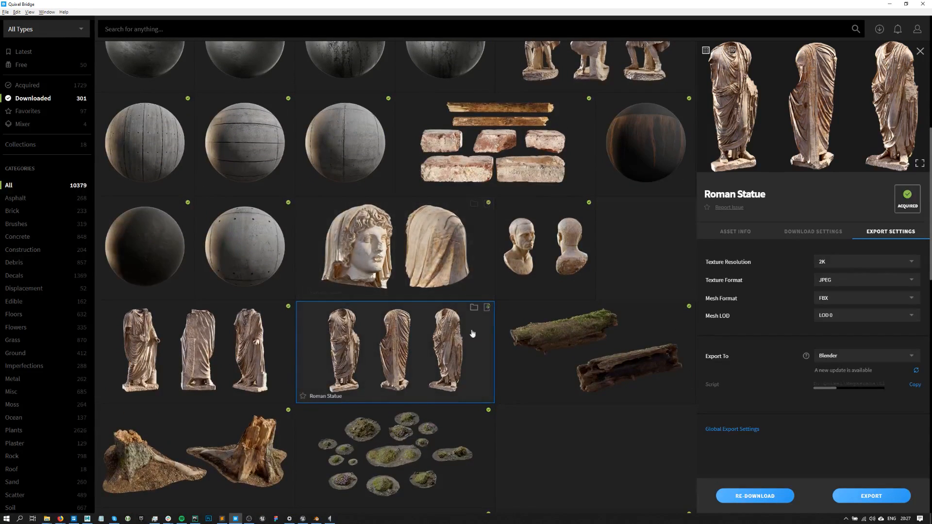
click(486, 309)
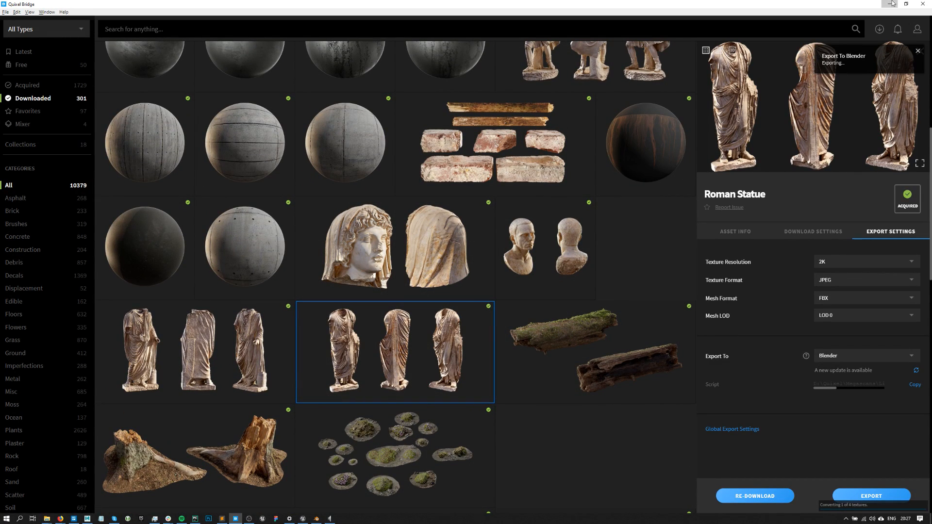
click(891, 3)
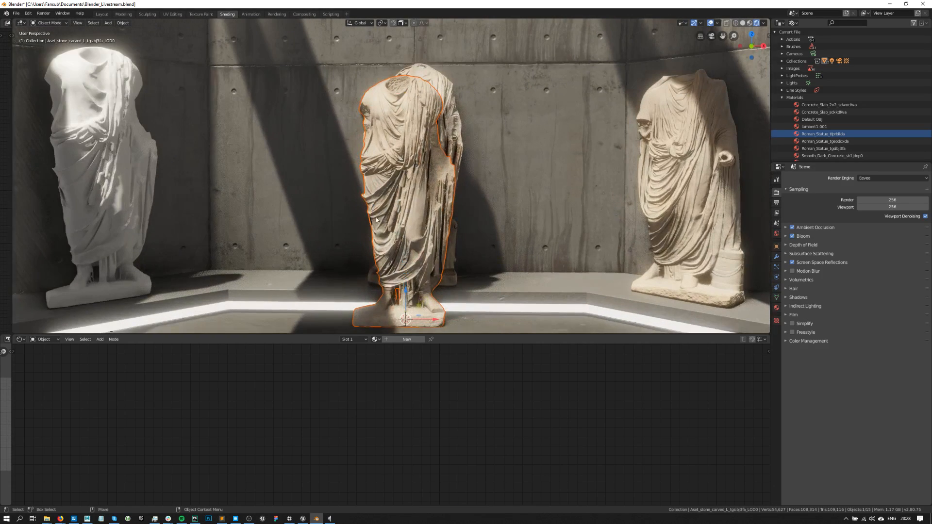
Assign the newly imported Roman_Statue material to the untextured left statue.
shift+middle_drag(376, 220, 472, 229)
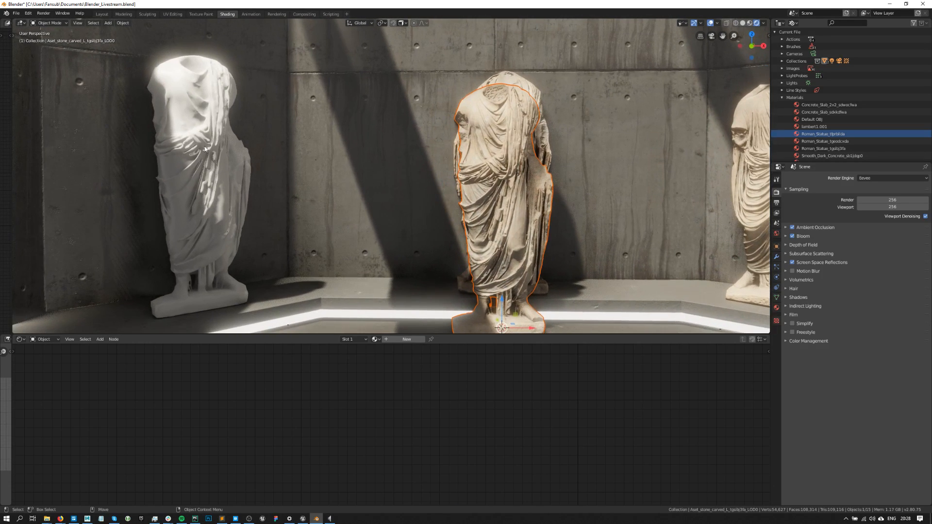
click(205, 150)
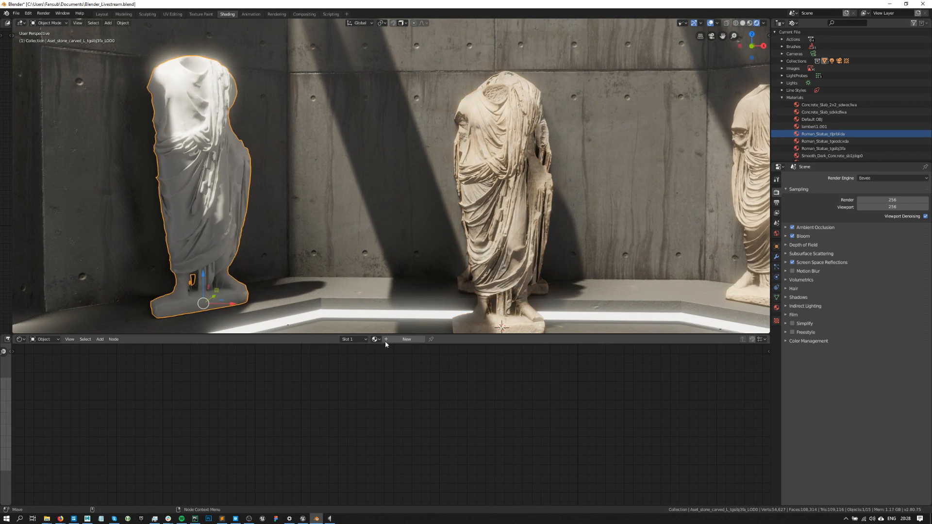
click(375, 339)
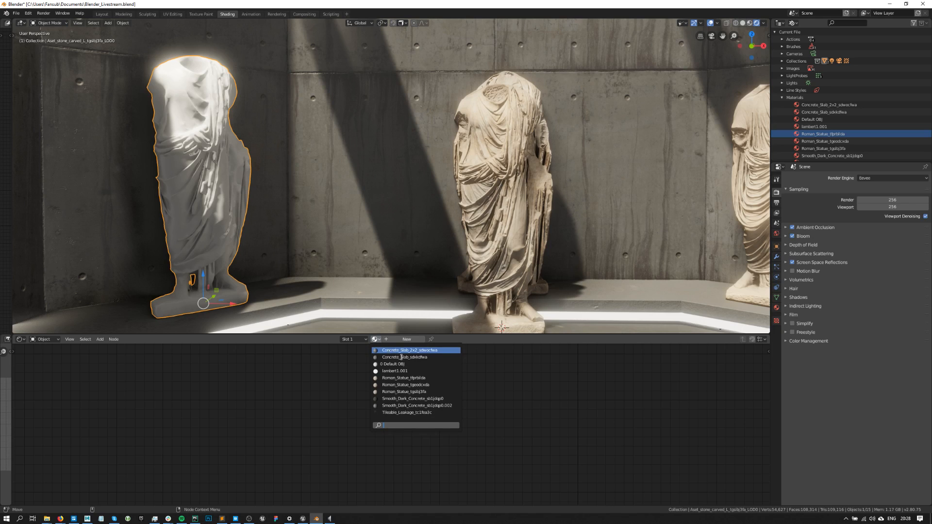
click(408, 392)
Delete the duplicate statue imported in front of the middle statue.
click(500, 164)
middle_drag(499, 164, 477, 168)
scroll(485, 168, down, 2)
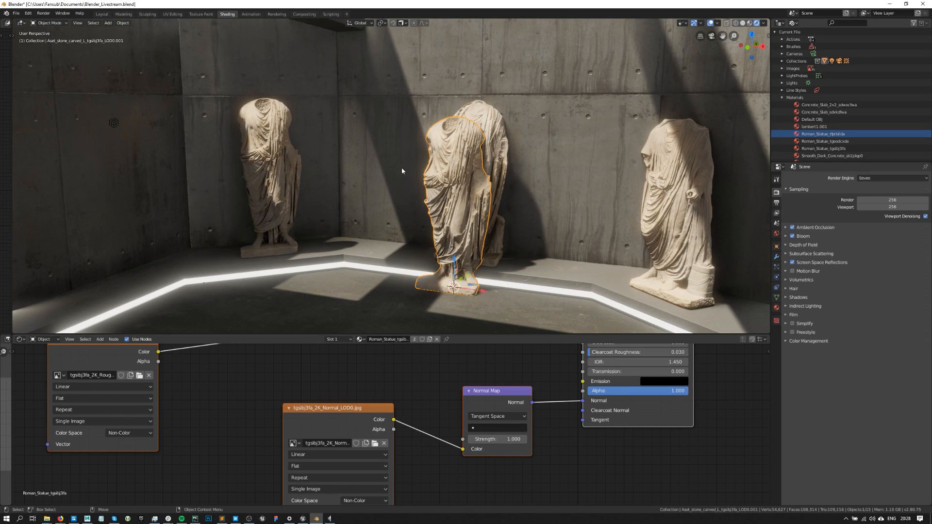
key(Delete)
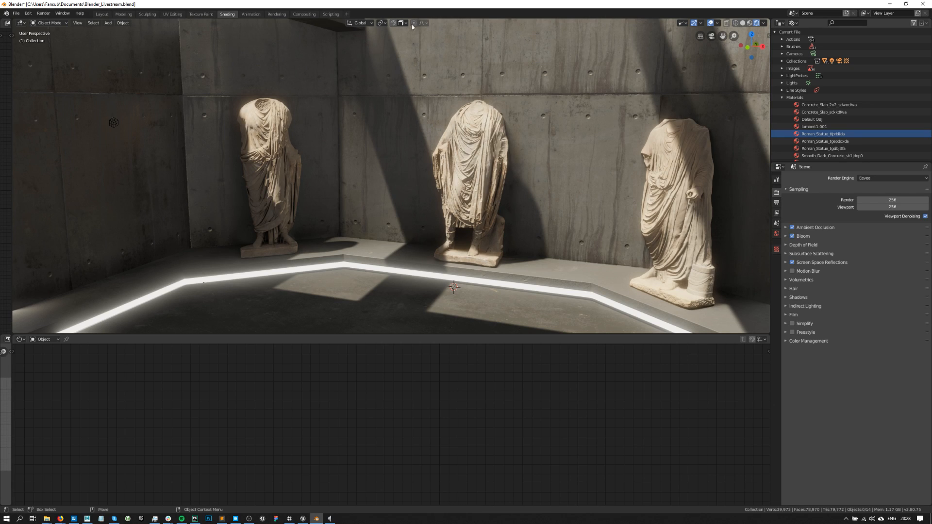
Examine the three textured statues and the concrete room's lighting both up close and from a wider viewpoint.
middle_drag(448, 192, 326, 153)
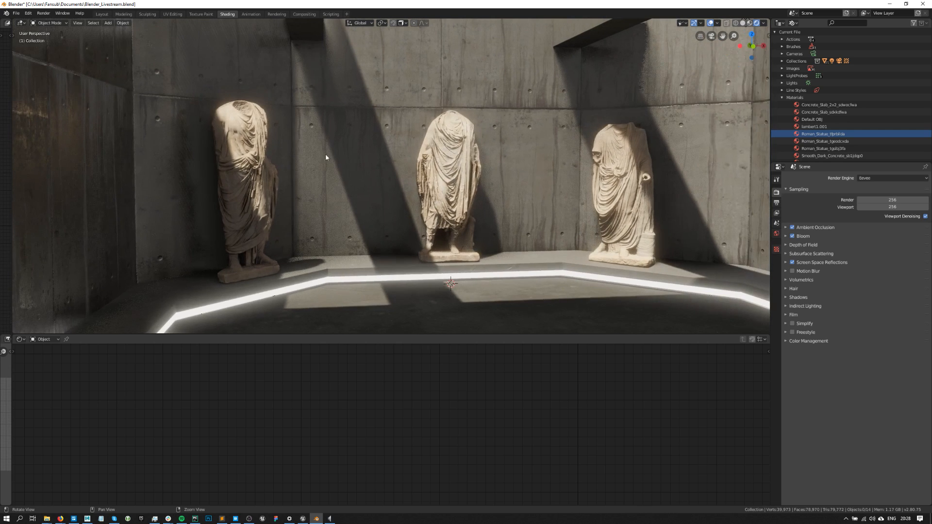
scroll(335, 160, down, 5)
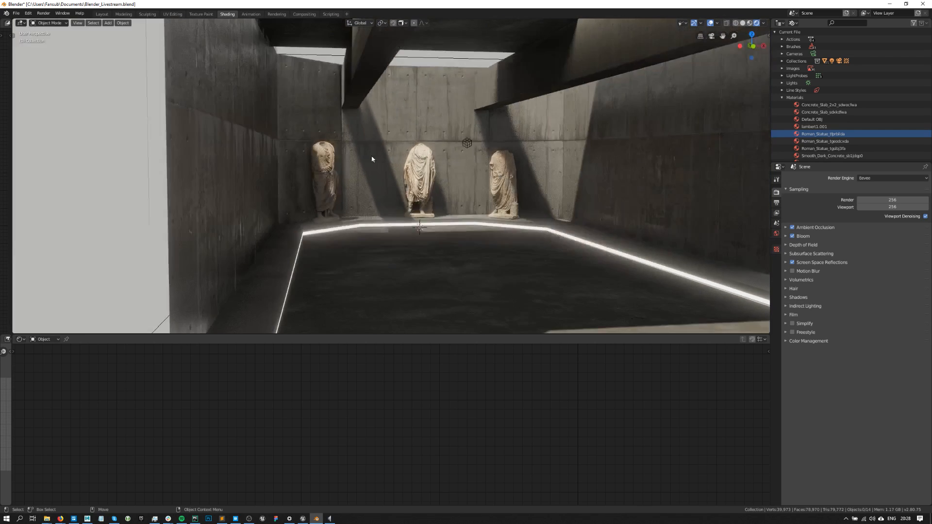
scroll(463, 151, up, 3)
alt+drag(464, 151, 451, 180)
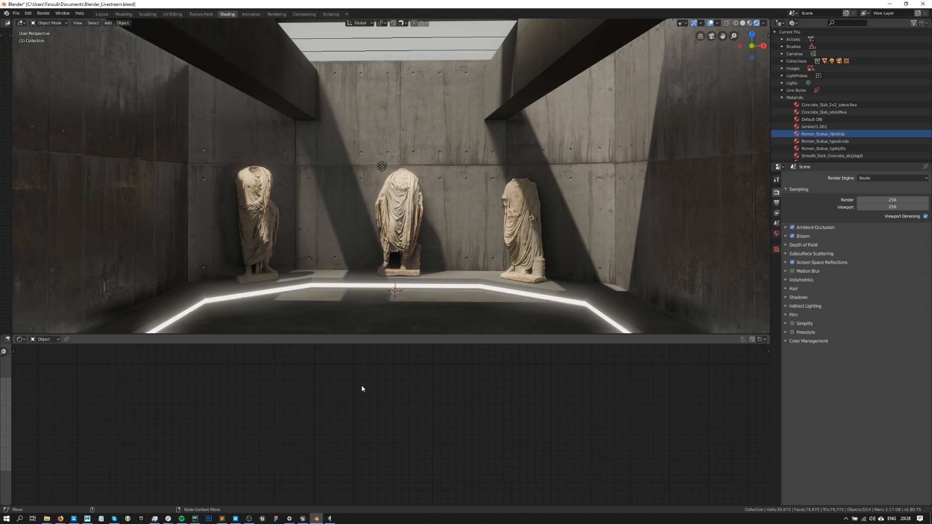
click(451, 159)
scroll(438, 152, up, 5)
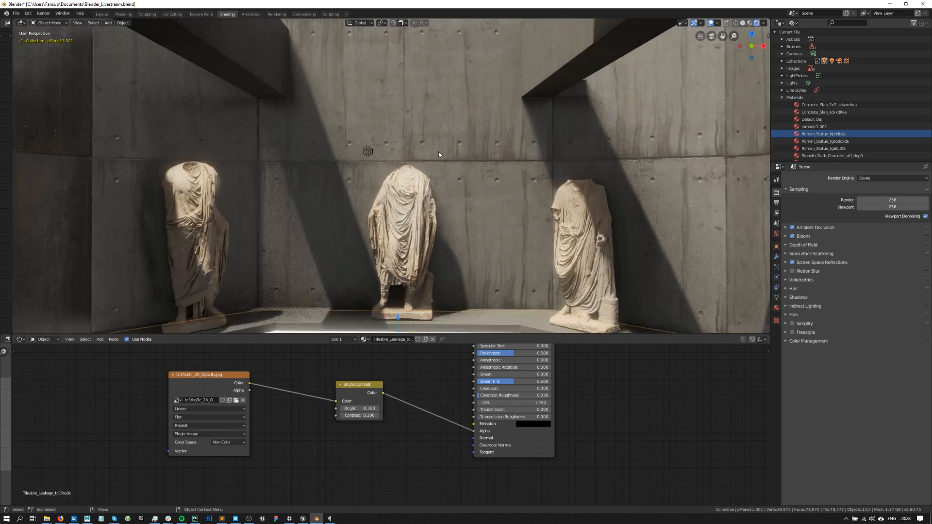
scroll(451, 164, down, 8)
scroll(665, 150, up, 3)
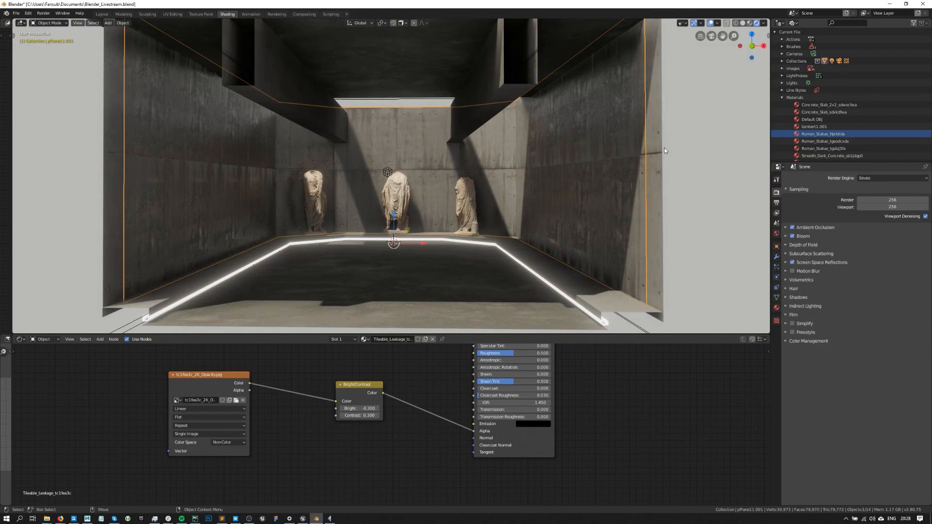
Delete the Tileable_Leakage overlay plane covering the room walls and select the concrete wall mesh underneath.
click(661, 144)
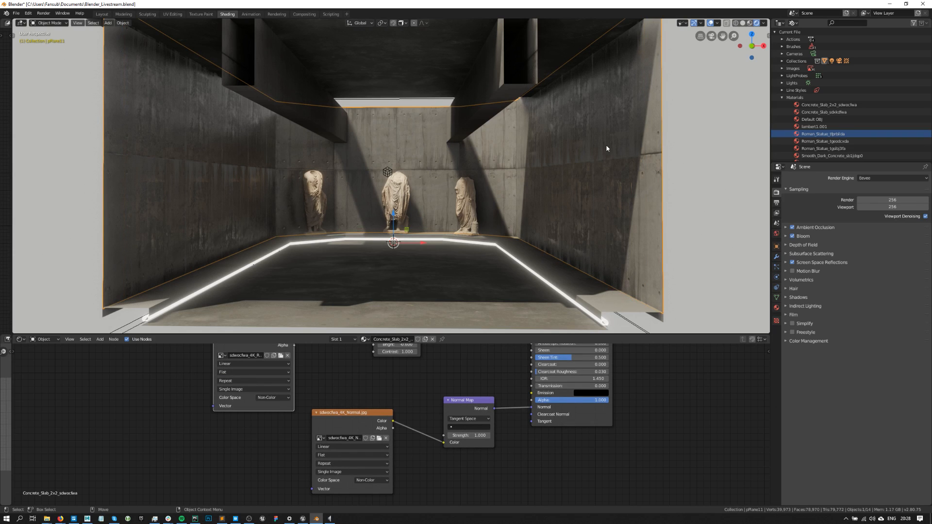
click(651, 155)
key(Delete)
click(650, 129)
scroll(401, 161, up, 4)
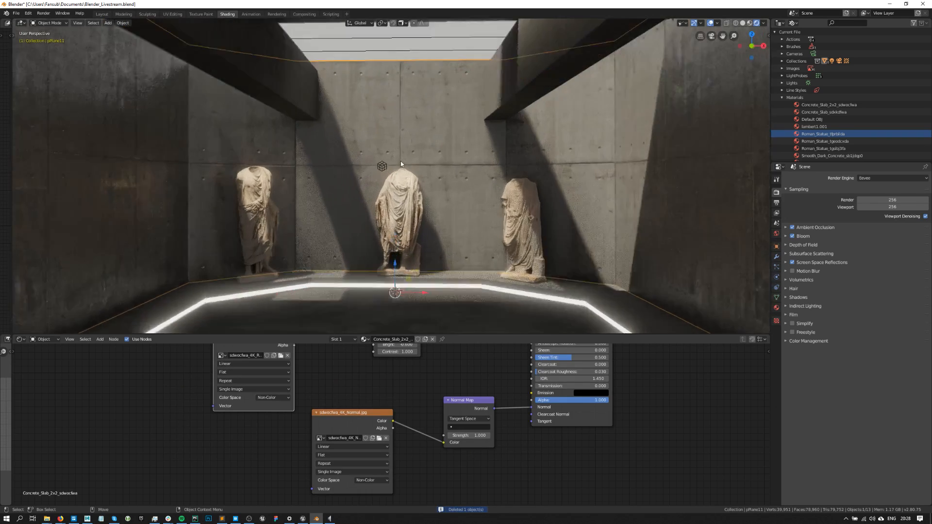
scroll(401, 164, up, 2)
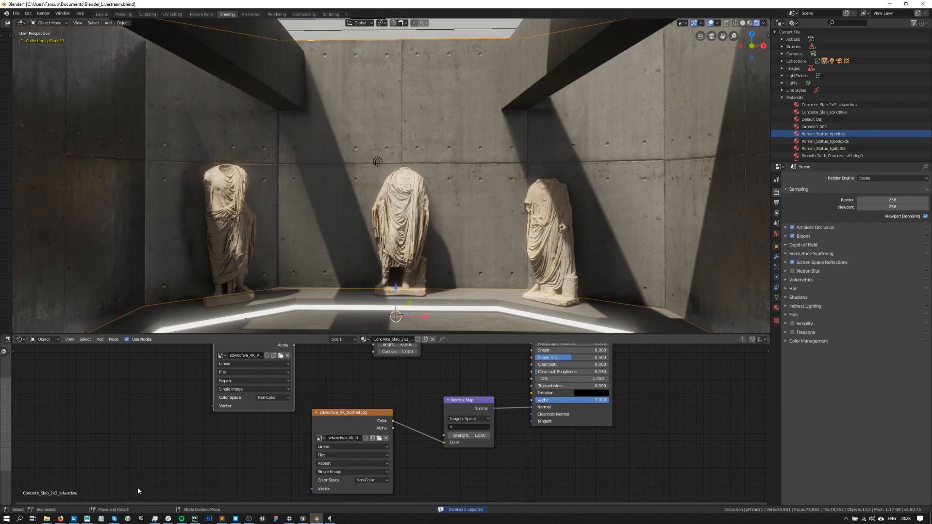
Switch to Quixel Bridge and search the downloaded assets for "concrete surface".
click(232, 518)
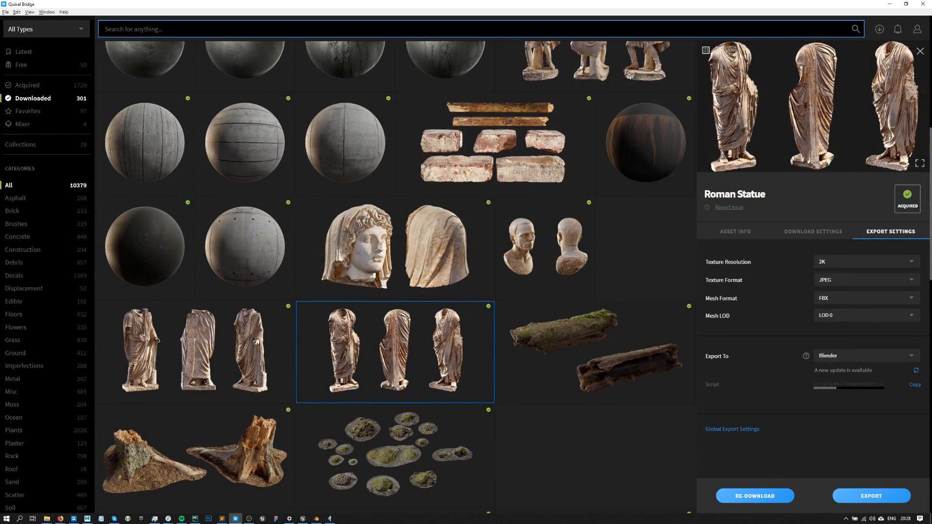
text(concrete surface)
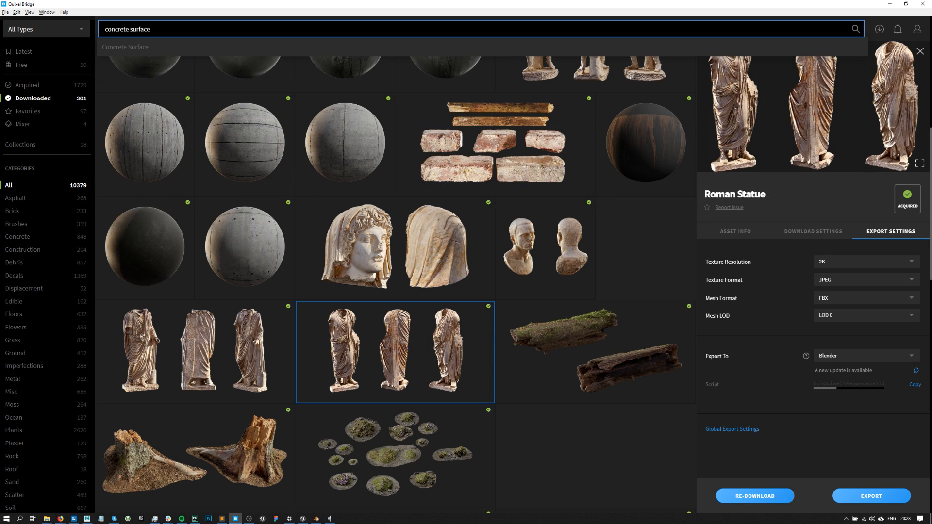
key(Return)
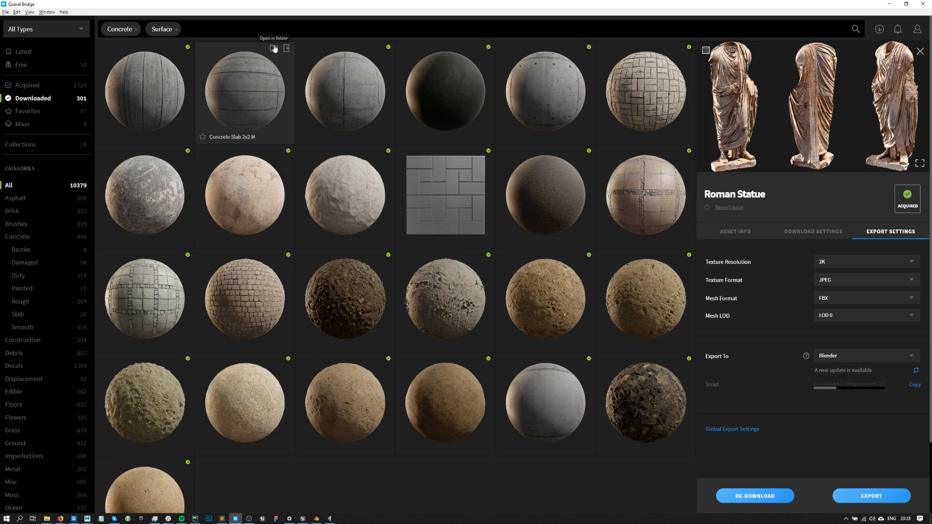
Export the Concrete Stone Pavement 2x2 M surface to Blender at 4K texture resolution and return to the Blender scene.
click(682, 160)
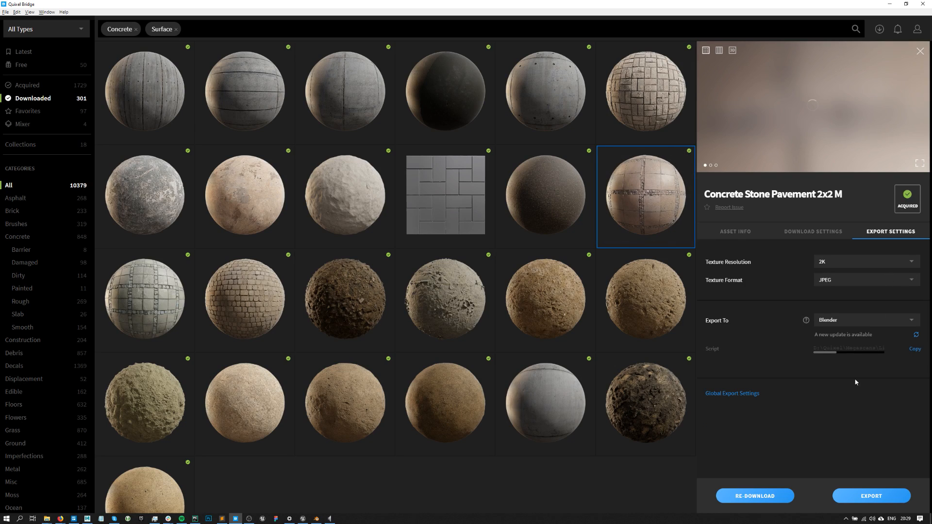
click(841, 261)
click(834, 296)
click(854, 492)
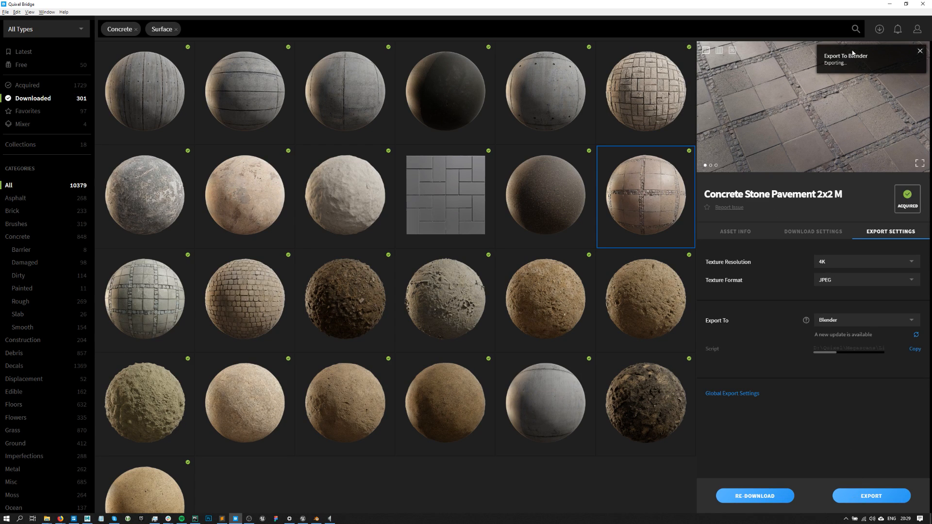
click(890, 4)
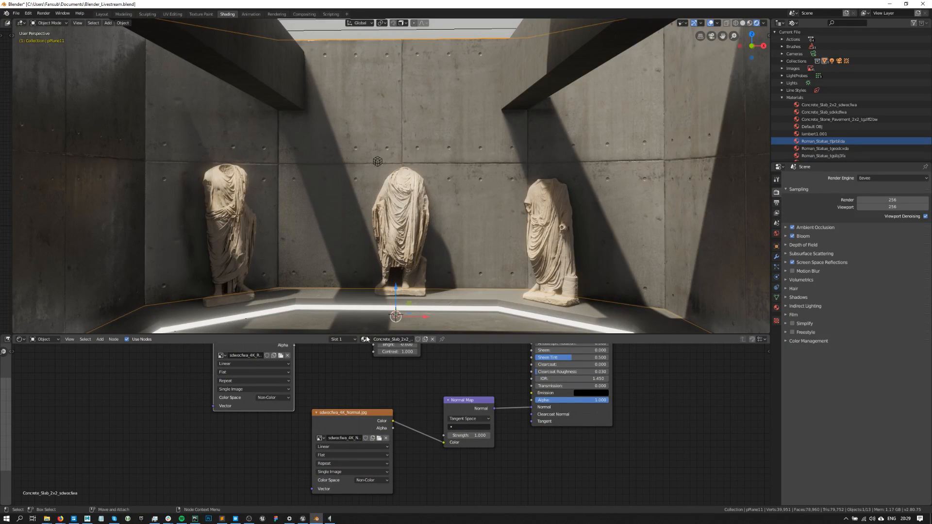
Assign the imported Concrete_Stone_Pavement_2x2 material to the selected room walls.
click(365, 340)
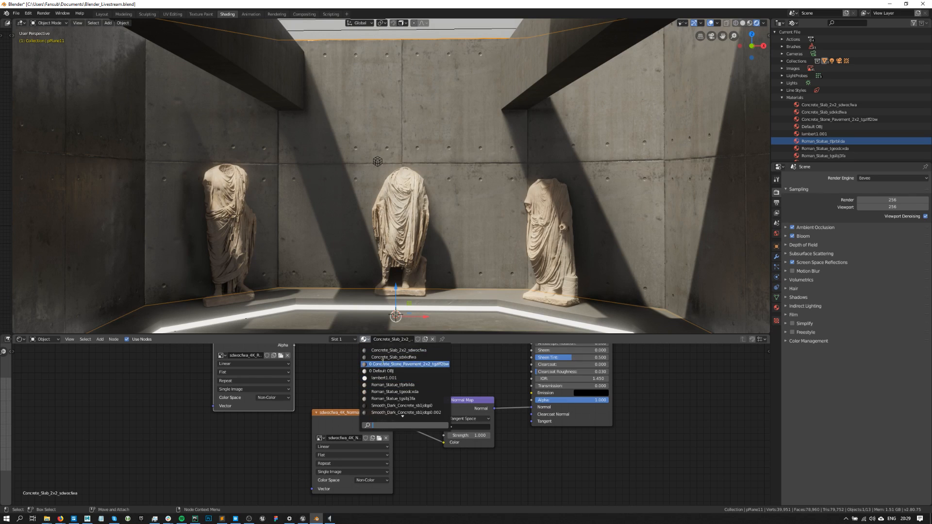
click(412, 365)
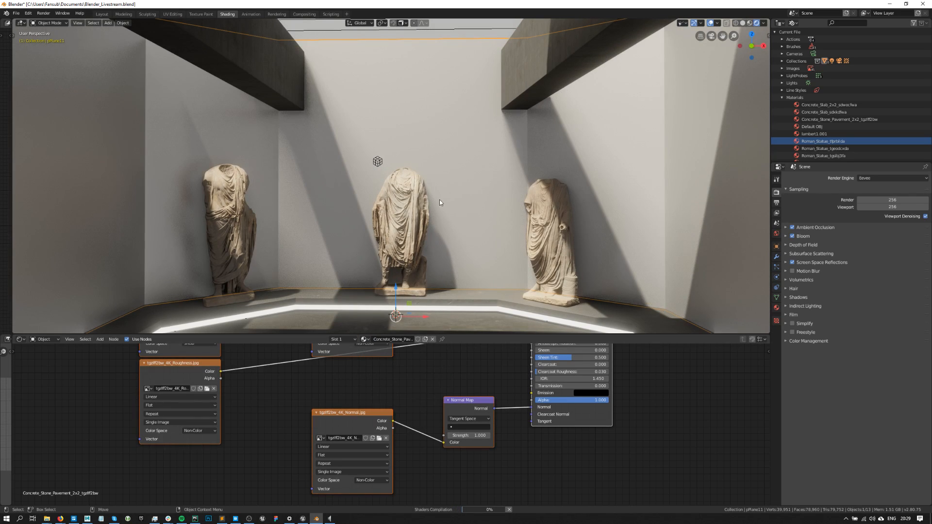
scroll(444, 205, down, 5)
scroll(568, 170, up, 4)
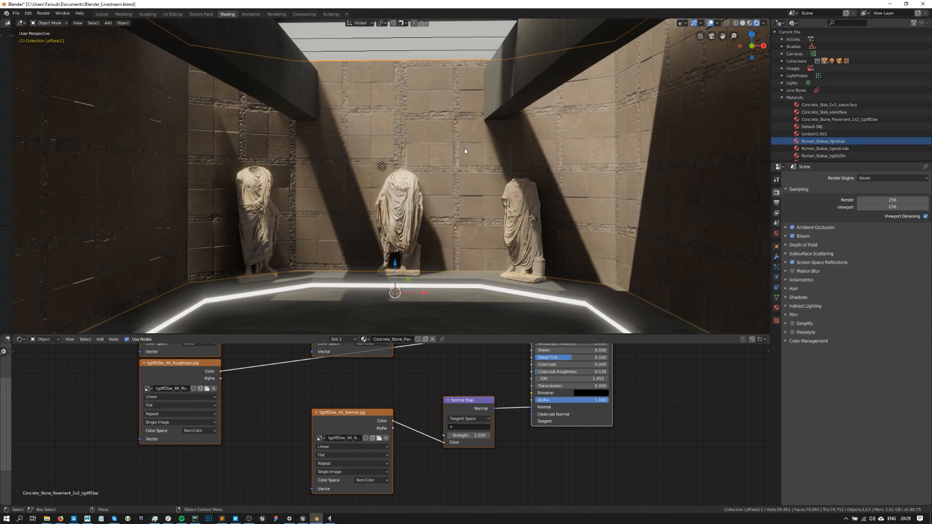
Examine the stone pavement texture and shadows on the walls around the statues, both up close and from farther back.
scroll(464, 152, up, 3)
scroll(409, 159, down, 5)
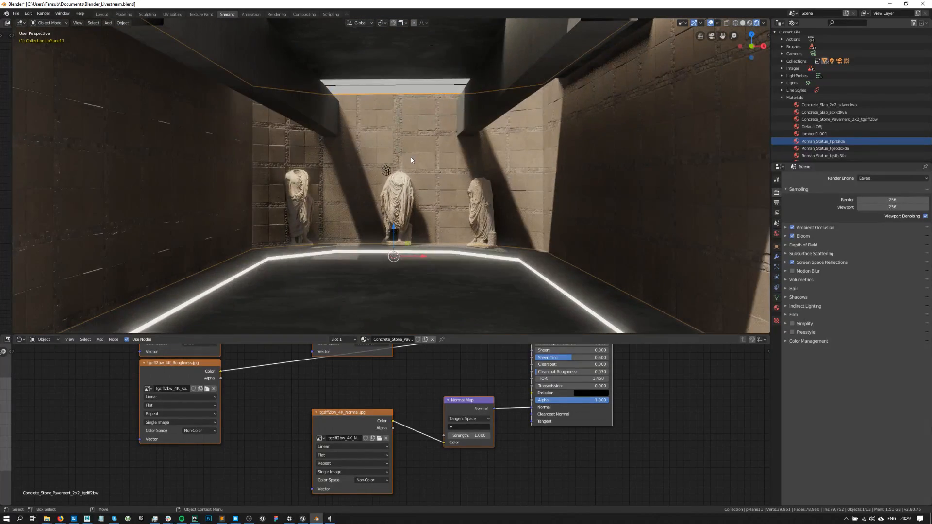
scroll(411, 157, up, 3)
scroll(395, 177, down, 2)
scroll(390, 217, up, 2)
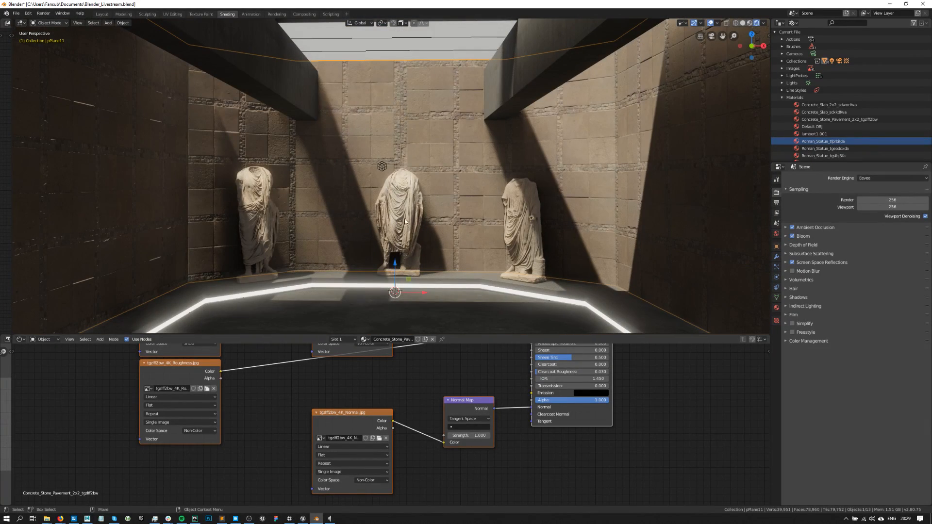
scroll(421, 164, up, 2)
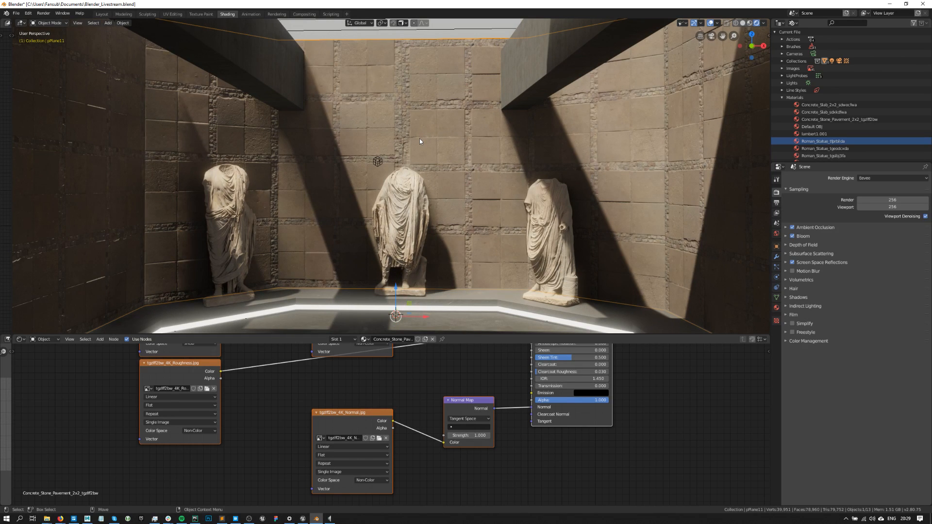
scroll(441, 124, up, 4)
shift+middle_drag(456, 77, 292, 197)
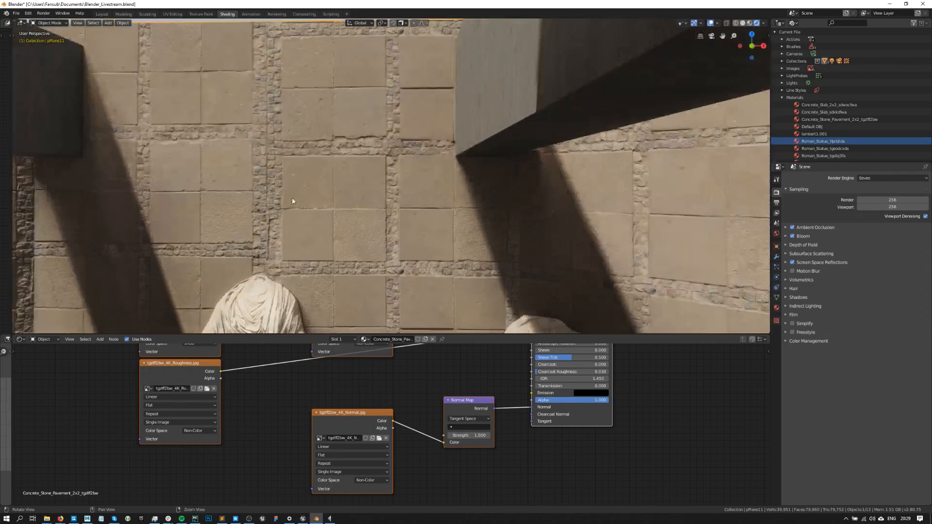
scroll(408, 186, down, 6)
scroll(461, 194, up, 3)
shift+middle_drag(353, 228, 404, 171)
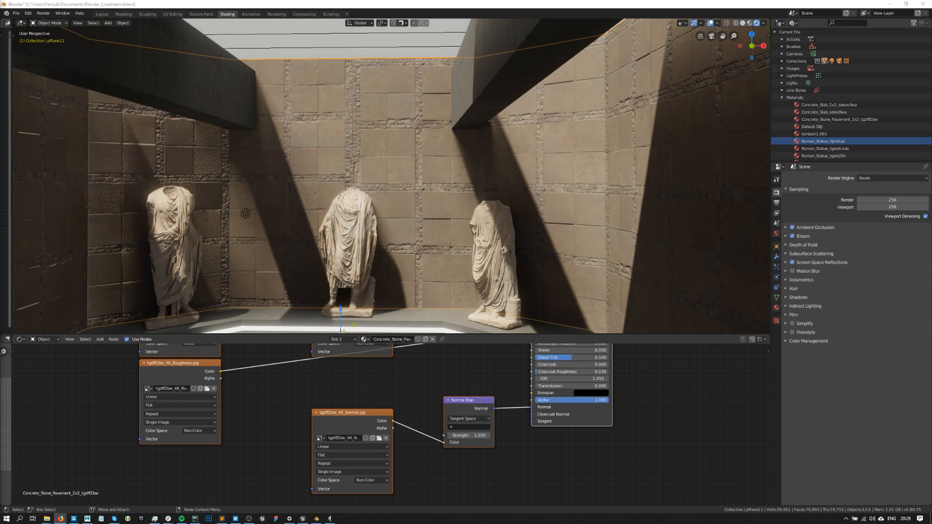
Switch to Quixel Bridge, close the Concrete Stone Pavement asset details and return to the Blender scene.
click(236, 518)
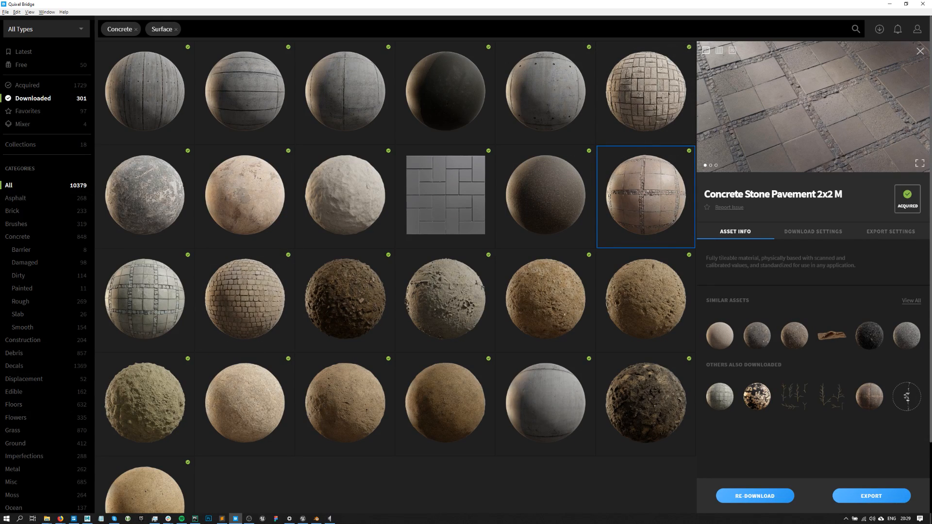
key(alt+Tab)
click(896, 83)
click(919, 51)
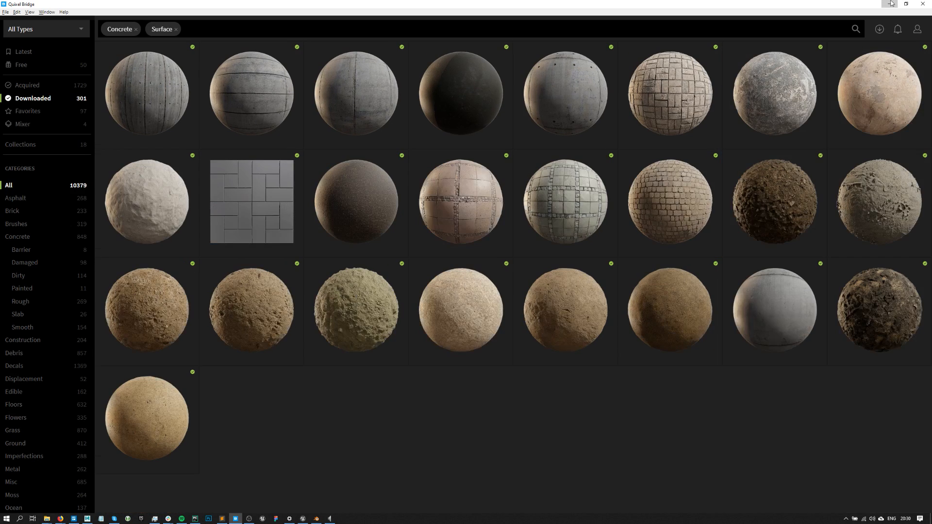
click(890, 4)
key(g)
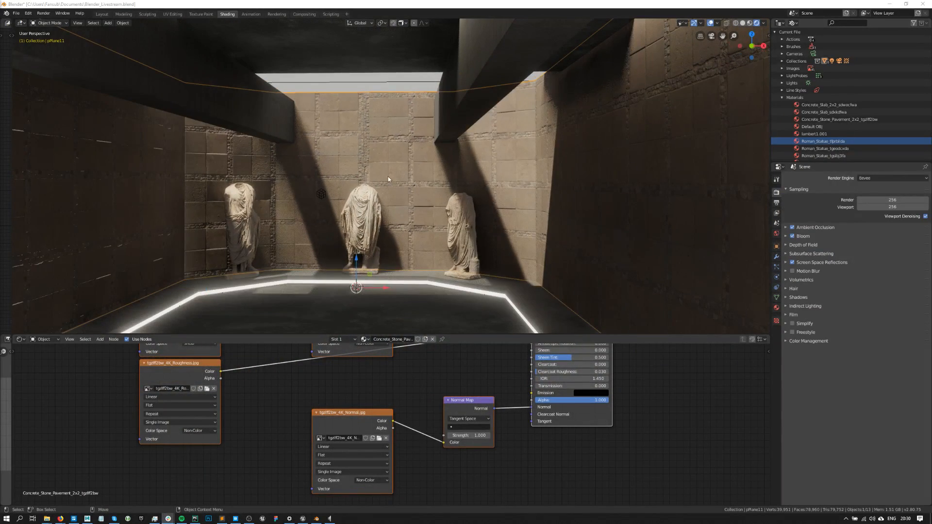
click(383, 223)
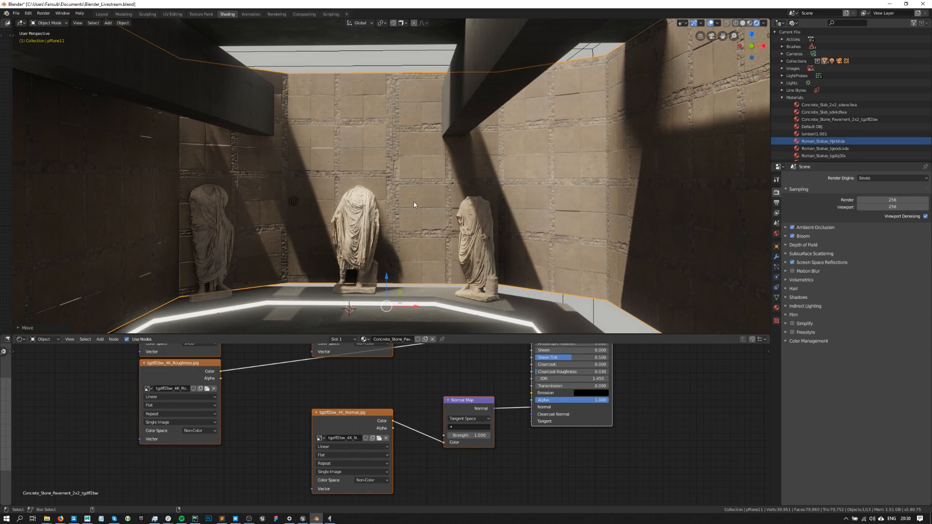
key(ctrl+z)
Assign the Concrete_Slab_2x2 material to the room walls again in place of the stone pavement.
scroll(400, 214, down, 1)
scroll(389, 224, up, 1)
shift+middle_drag(377, 234, 436, 194)
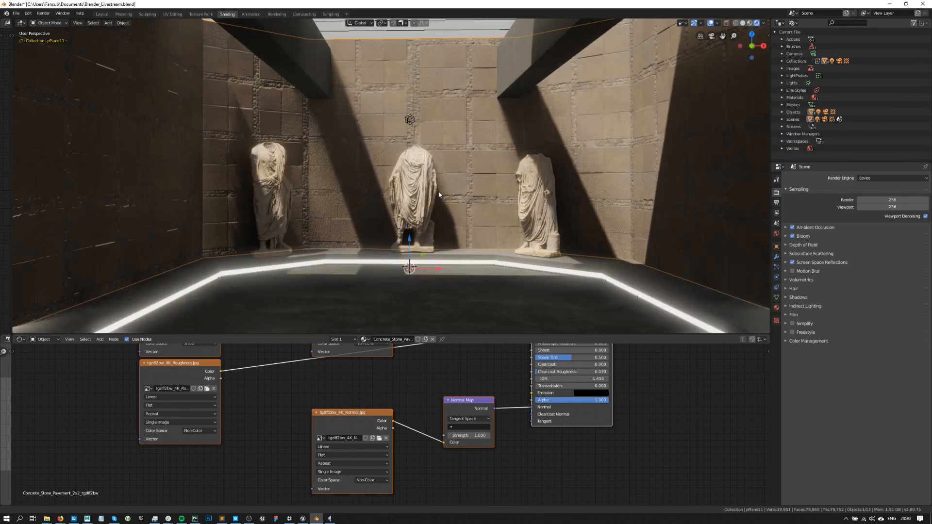
scroll(427, 208, up, 1)
click(364, 339)
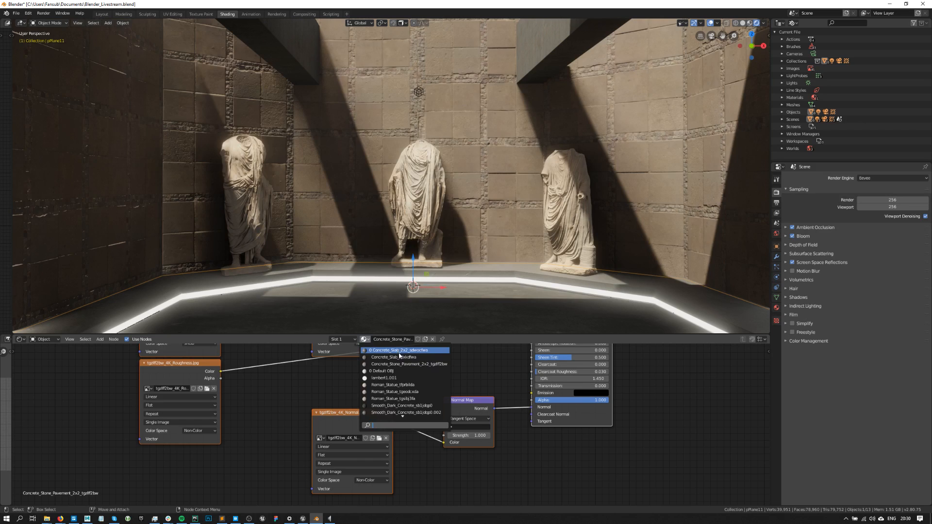
click(398, 350)
scroll(430, 229, down, 5)
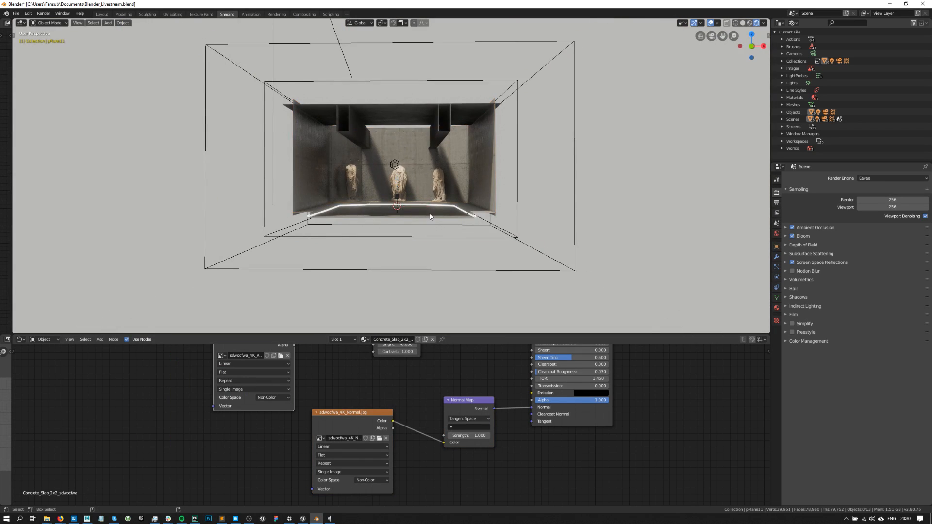
scroll(430, 225, up, 8)
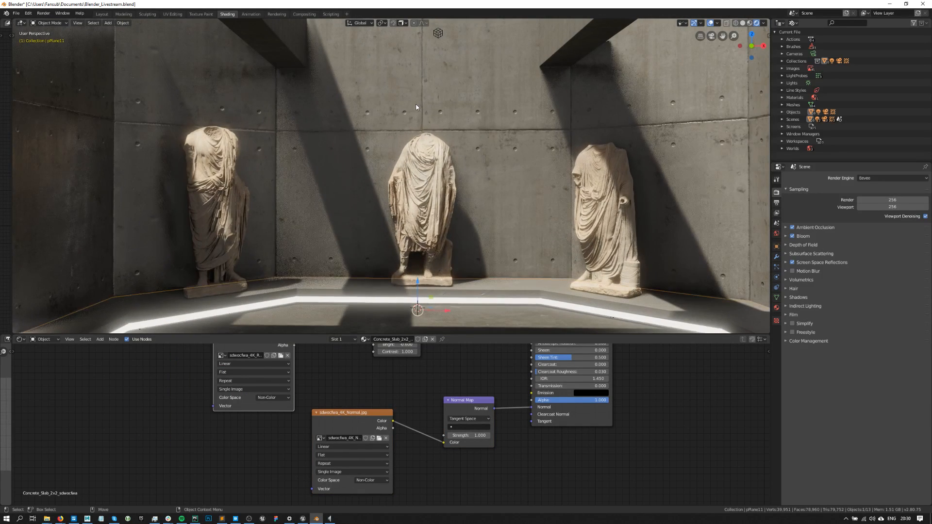
Select the middle statue, frame it and inspect its base and the surrounding concrete up close.
click(416, 107)
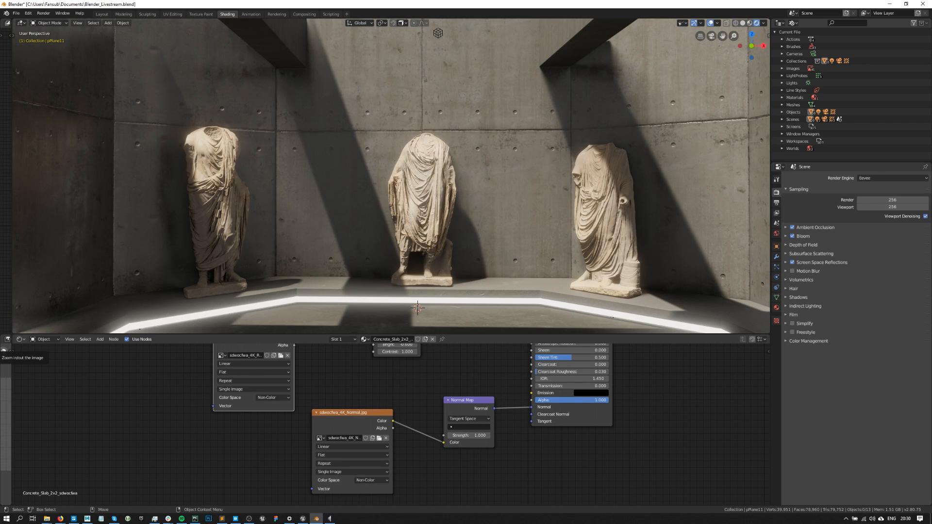
scroll(434, 191, down, 5)
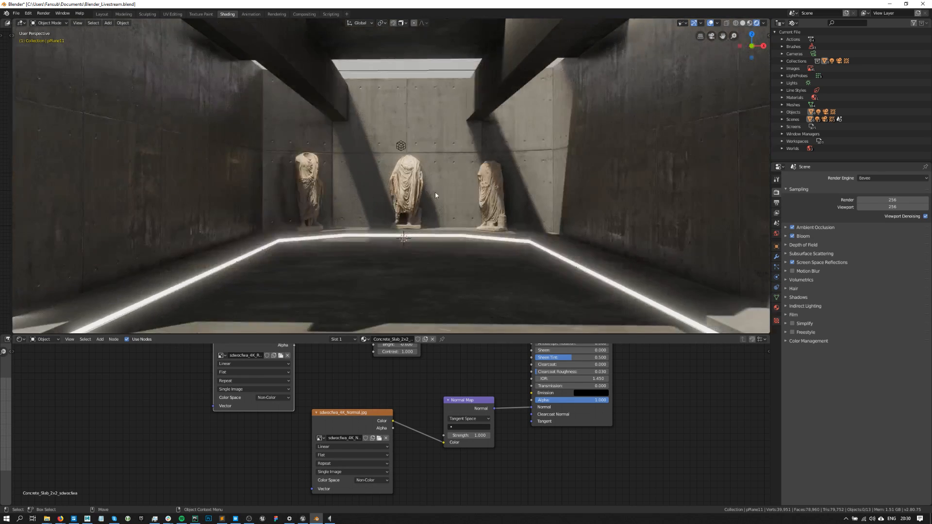
scroll(422, 180, up, 5)
click(411, 163)
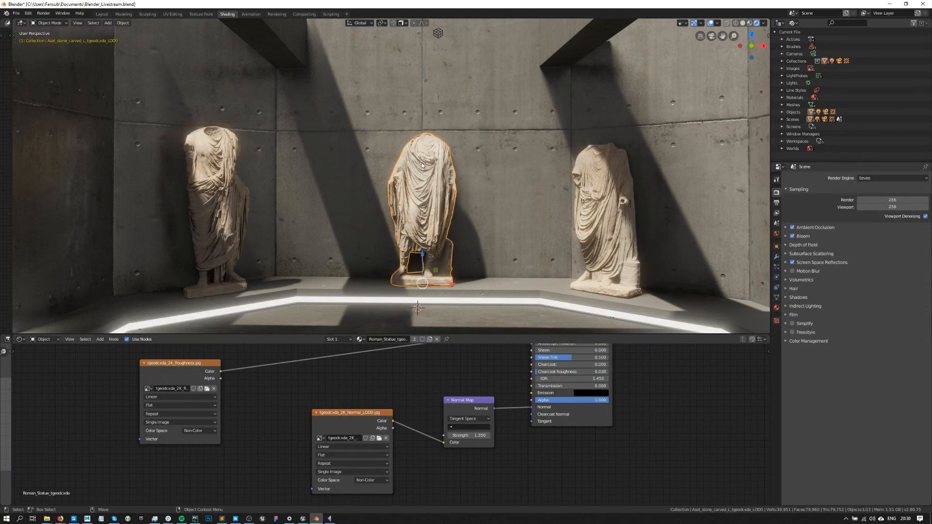
key(KP_Decimal)
middle_drag(478, 202, 418, 224)
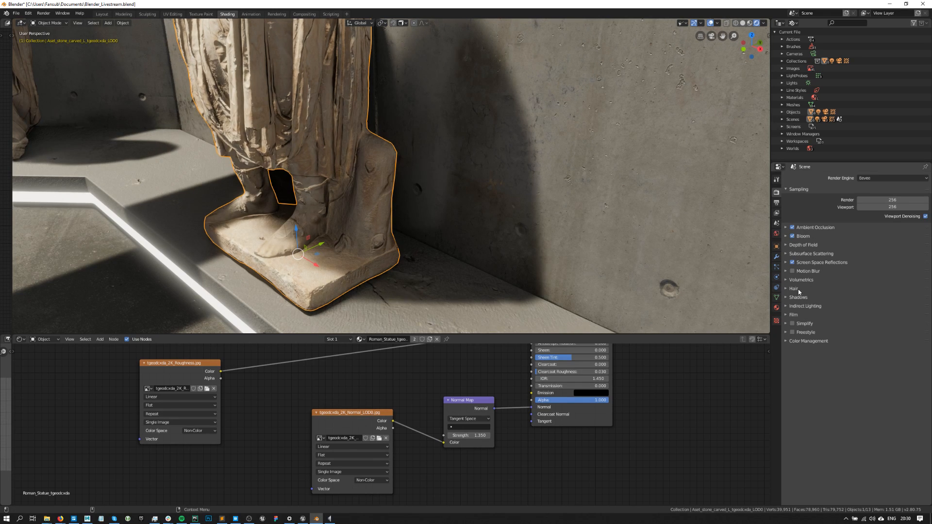
Expand the Eevee Indirect Lighting settings and delete the lighting cache.
click(790, 306)
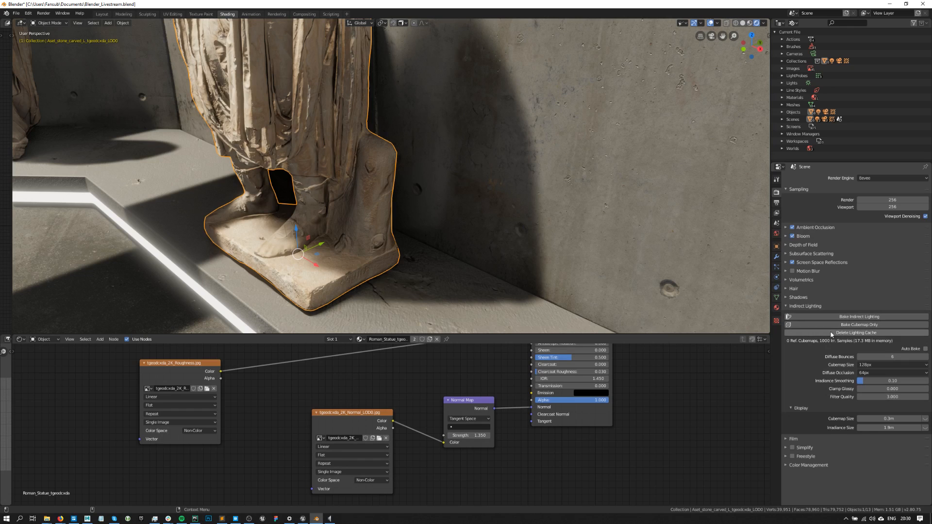
scroll(444, 194, down, 8)
scroll(387, 171, up, 7)
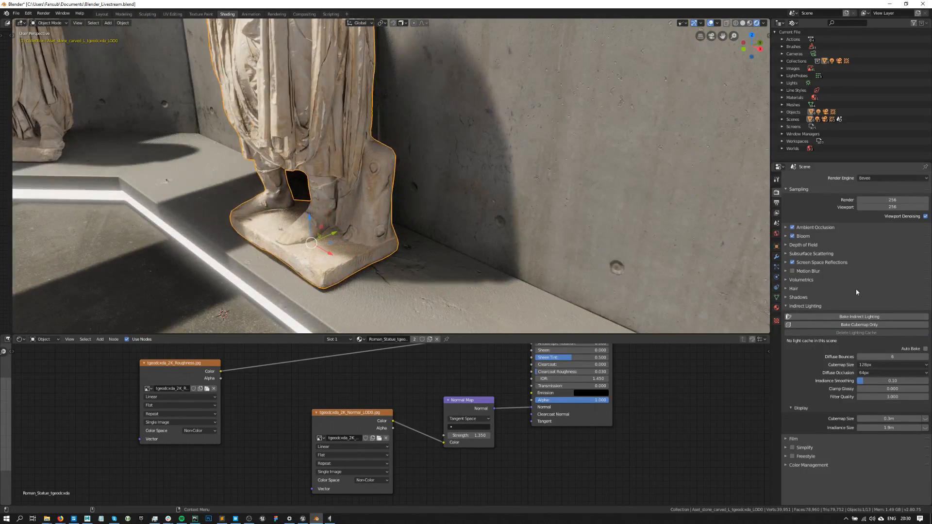
Clear the partly baked lighting cache and bake the indirect lighting for the whole room again.
middle_drag(338, 142, 529, 205)
scroll(379, 161, down, 3)
scroll(402, 164, down, 3)
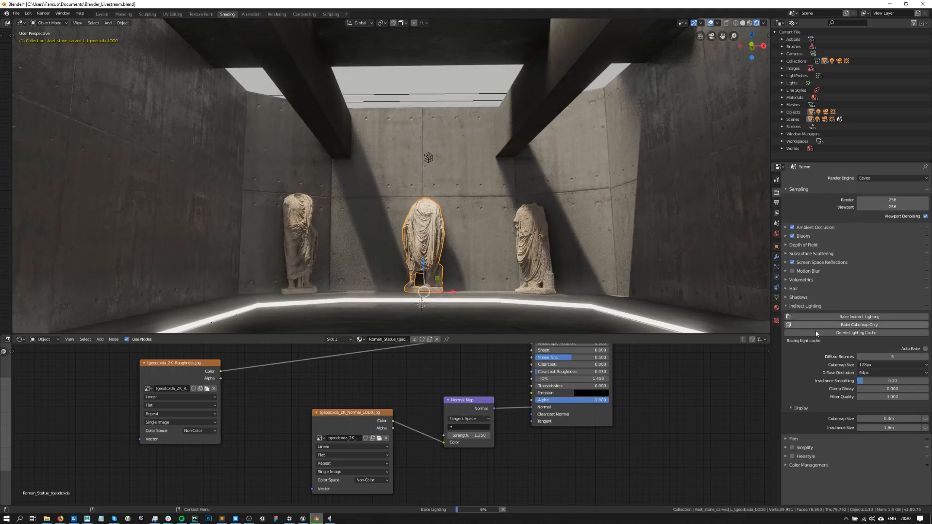
click(854, 333)
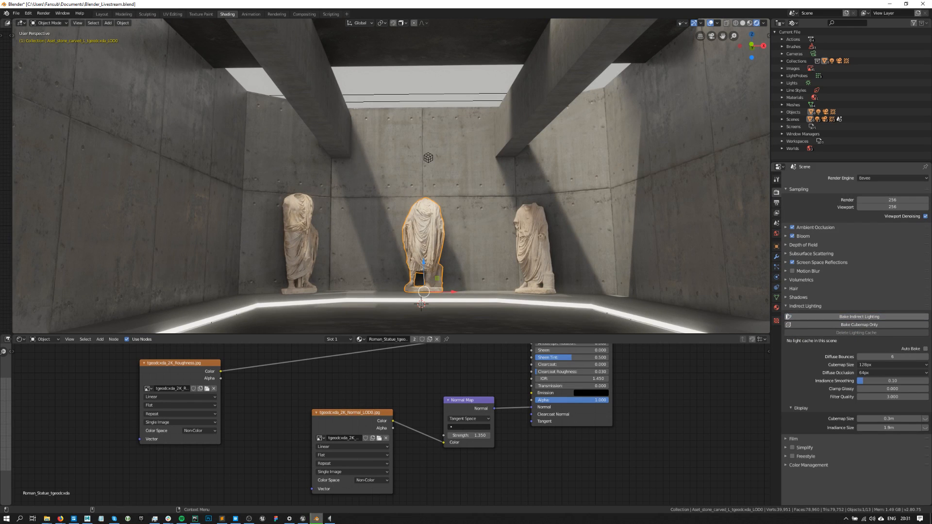
click(858, 317)
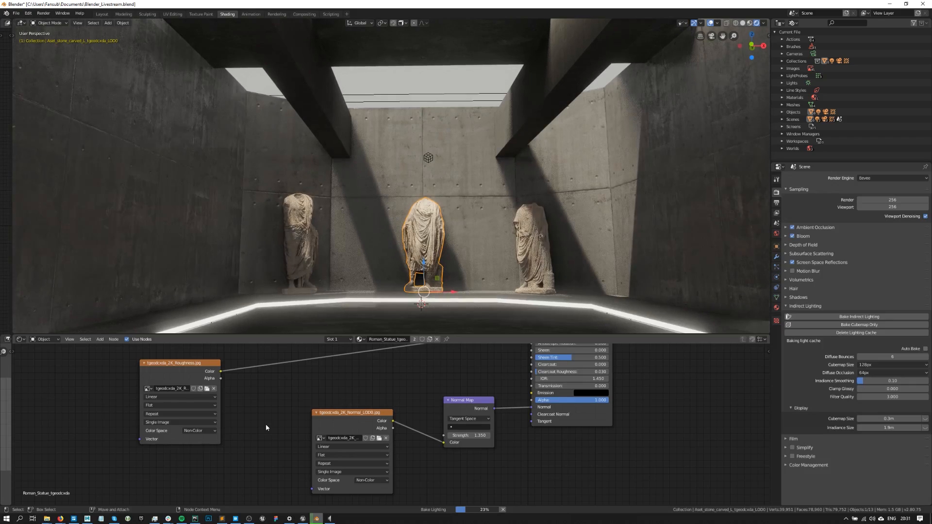
Examine the Principled BSDF and Material Output nodes of the middle statue's material.
scroll(643, 385, down, 3)
middle_drag(661, 386, 678, 482)
scroll(495, 404, up, 2)
scroll(496, 404, up, 2)
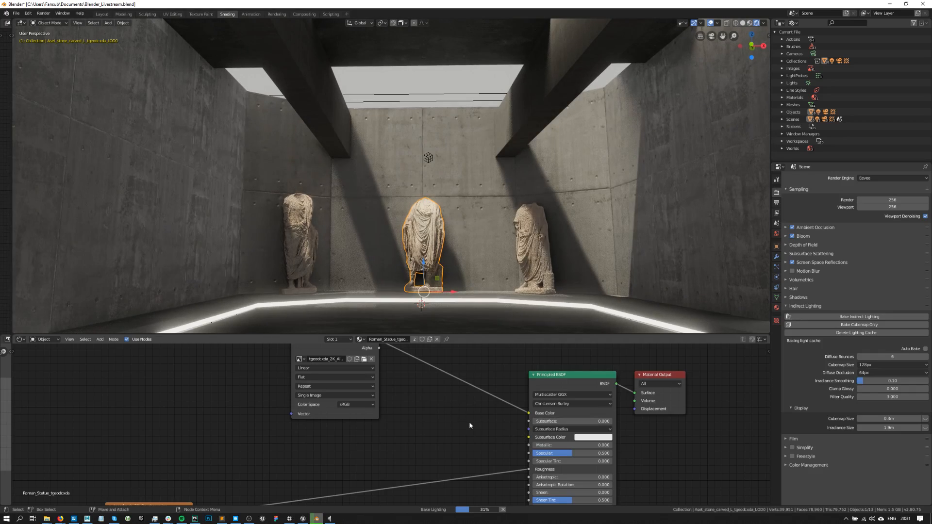
Examine the texture nodes feeding the middle statue's Principled BSDF.
scroll(409, 399, down, 2)
drag(325, 358, 341, 373)
middle_drag(413, 427, 506, 417)
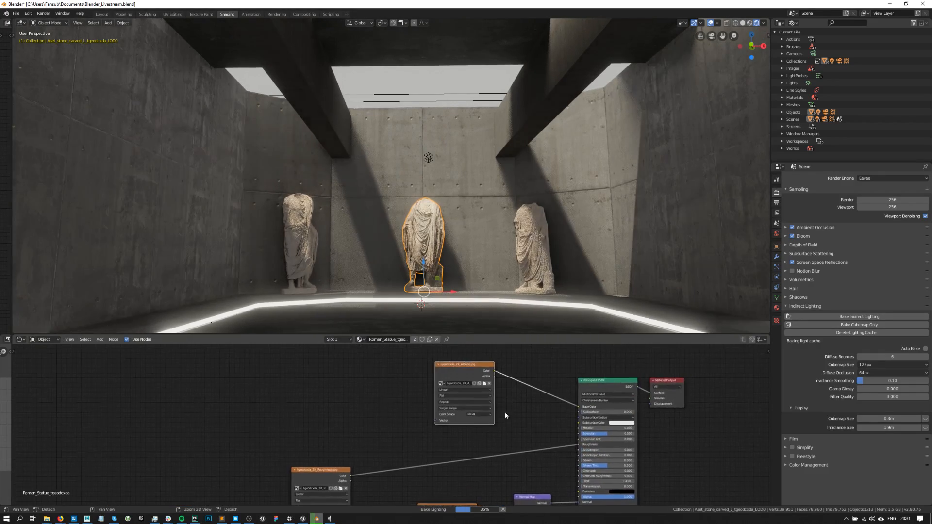
Select the concrete back wall and assign it the Concrete_Stone_Pavement_2x2 material.
click(447, 180)
scroll(444, 182, up, 5)
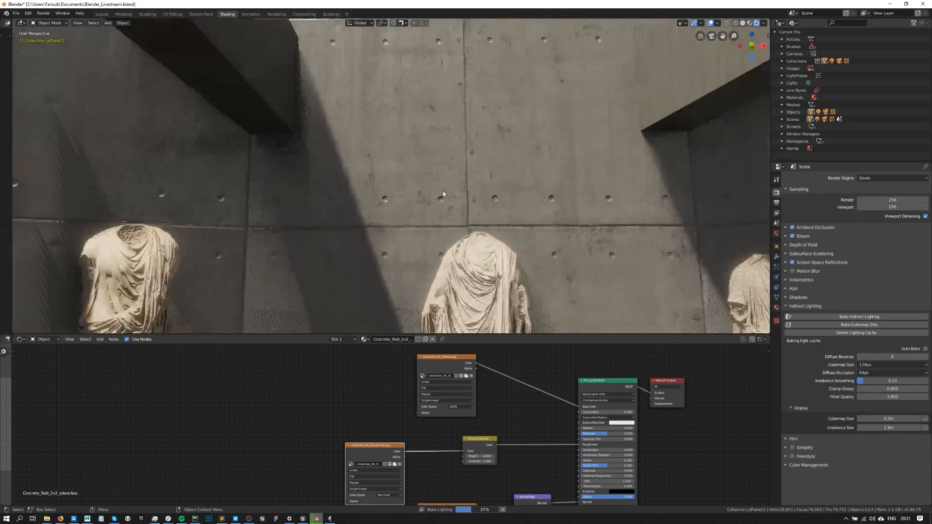
scroll(442, 193, down, 5)
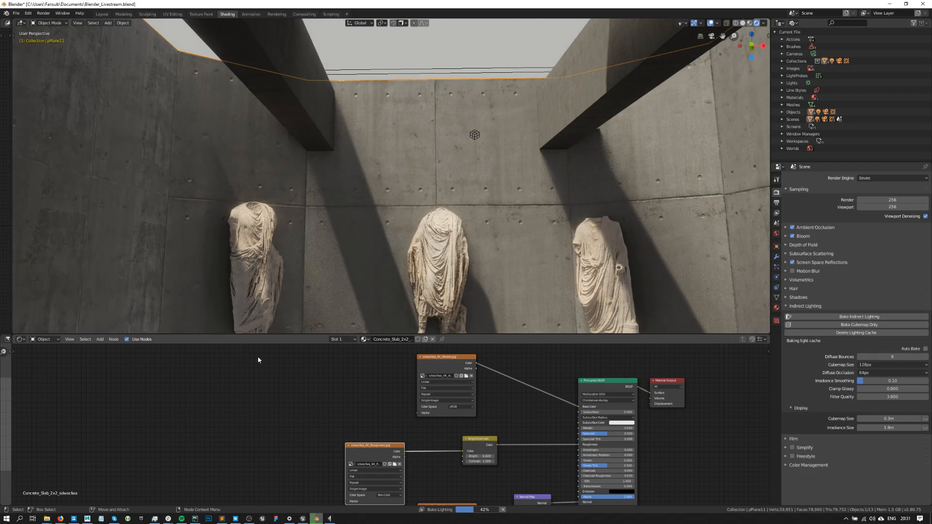
drag(250, 369, 292, 407)
scroll(383, 235, down, 4)
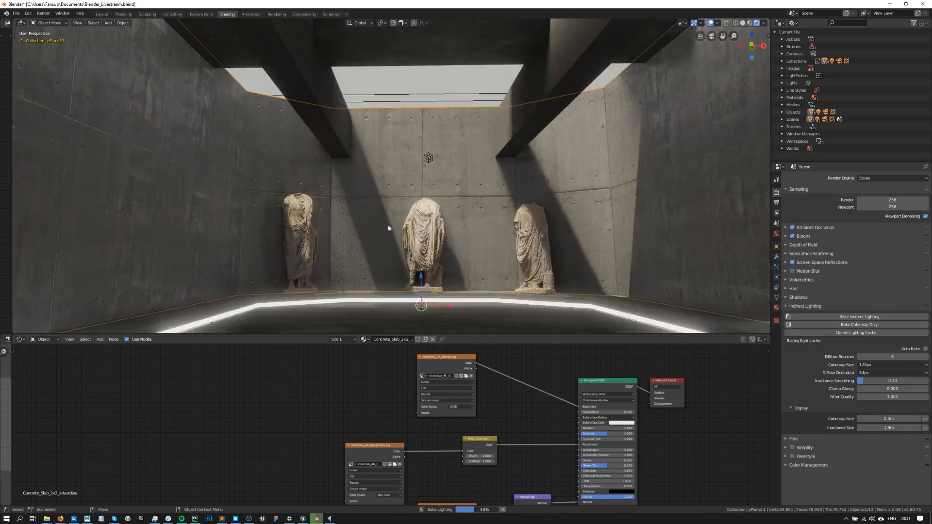
scroll(417, 183, down, 2)
scroll(432, 211, up, 6)
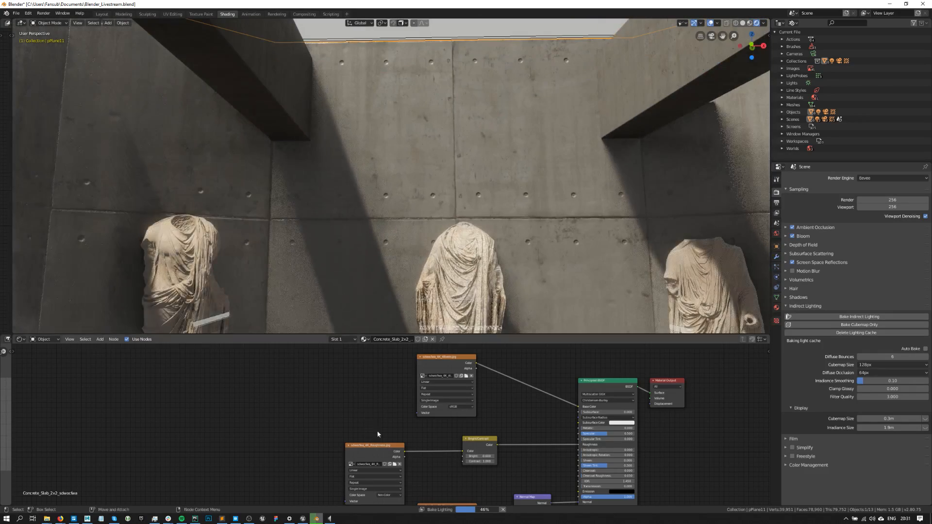
click(363, 339)
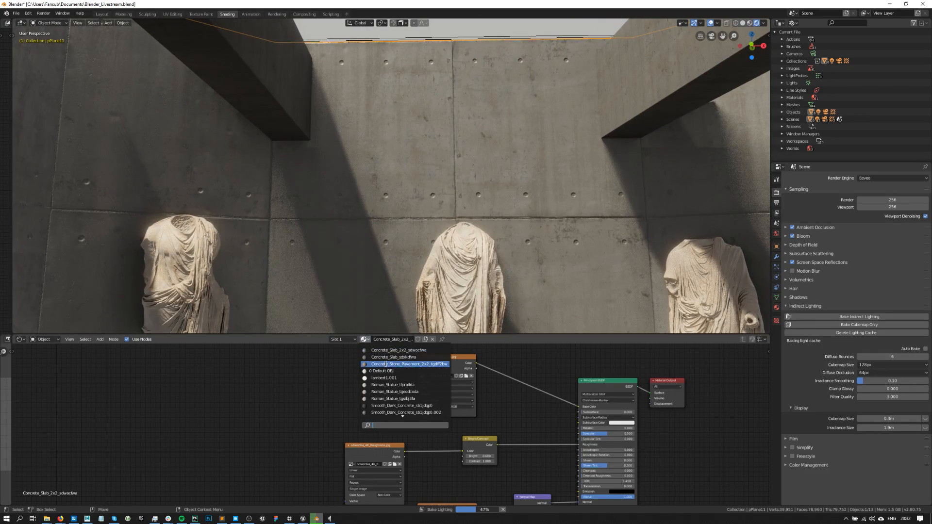
click(394, 358)
middle_drag(432, 144, 413, 233)
scroll(345, 436, down, 4)
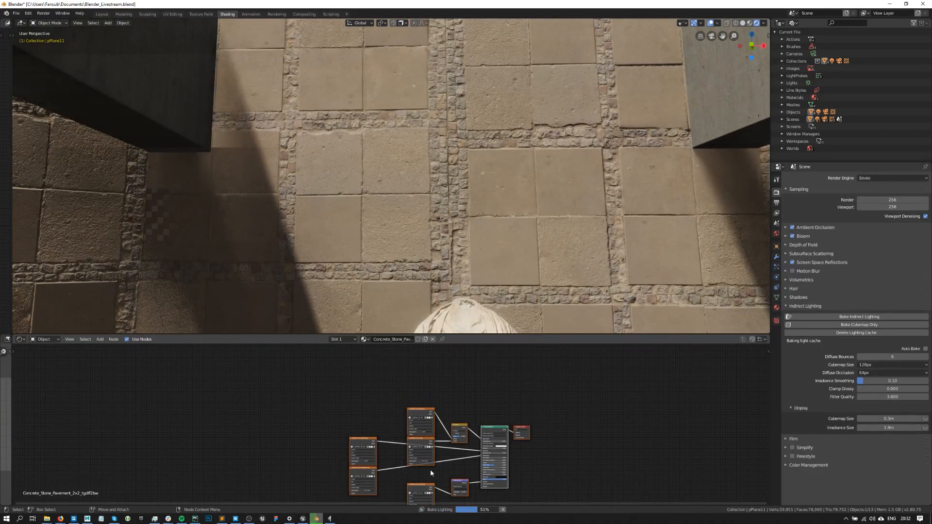
Spread the pavement material's texture, Multiply, Normal Map, shader and output nodes apart so their connections are readable.
middle_drag(563, 480, 582, 438)
drag(453, 449, 448, 485)
drag(478, 439, 478, 465)
drag(440, 406, 327, 386)
drag(437, 368, 371, 346)
drag(478, 384, 447, 351)
drag(538, 388, 617, 393)
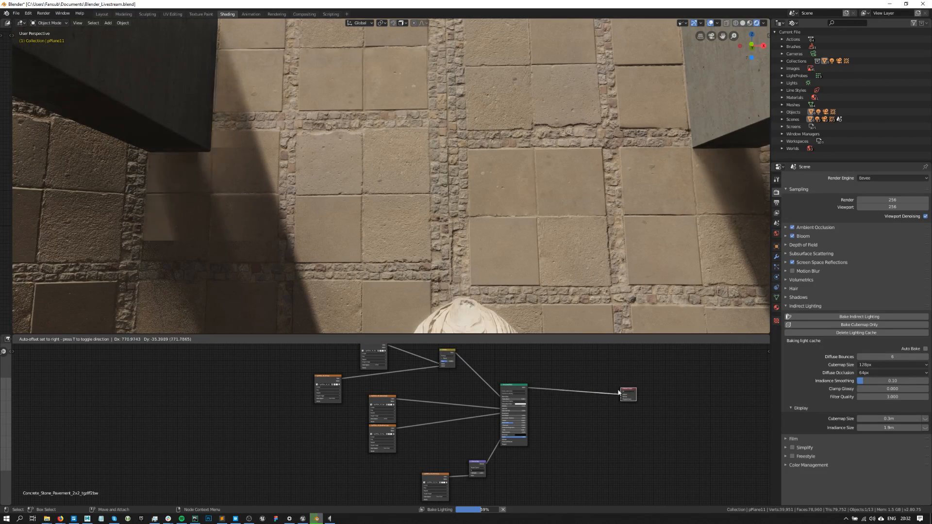
drag(505, 393, 537, 372)
drag(369, 434, 381, 439)
click(394, 399)
drag(393, 399, 409, 399)
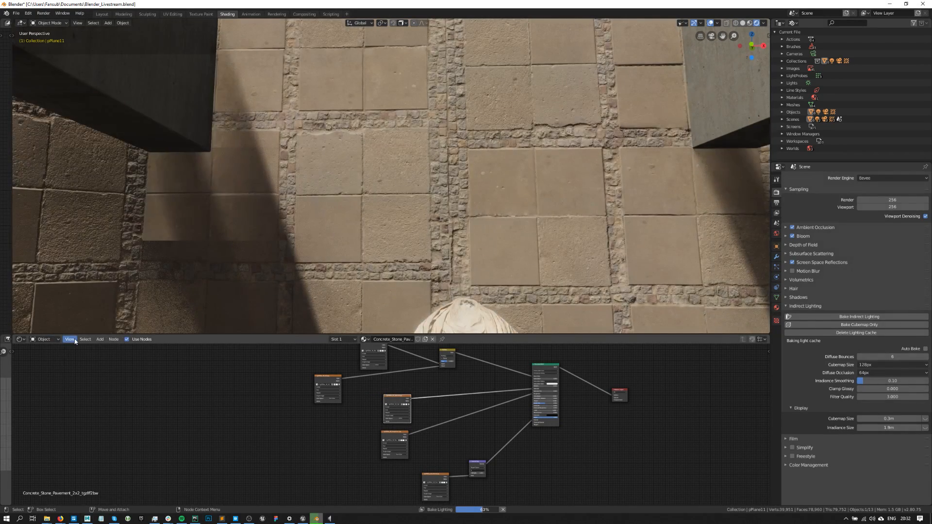
right_click(254, 386)
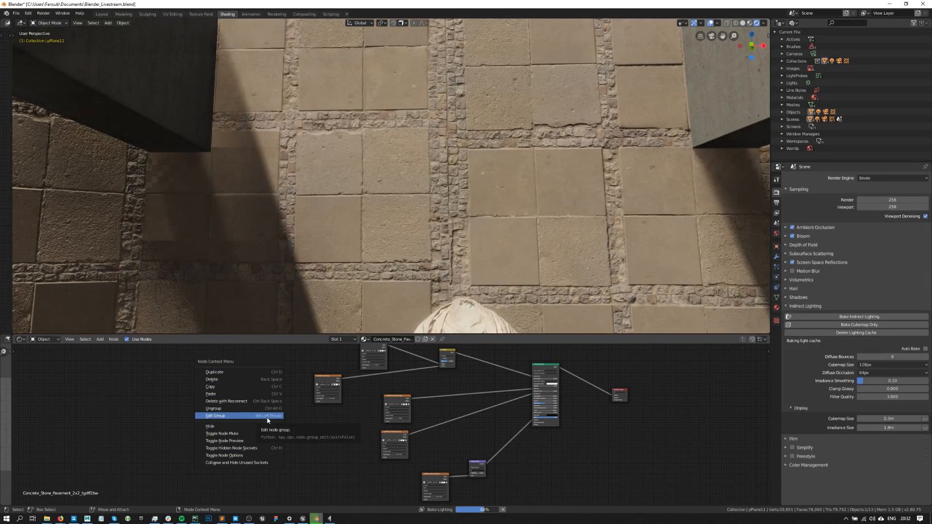
Inspect the stone pavement texture on the wall and the spread-out node layout of its material.
scroll(498, 387, up, 2)
middle_drag(498, 386, 213, 448)
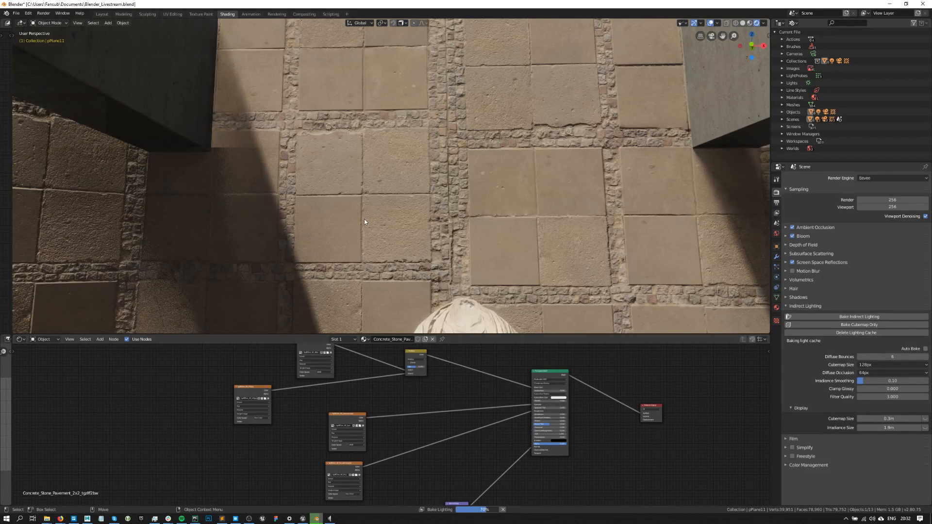
scroll(379, 161, down, 4)
scroll(422, 146, up, 4)
shift+middle_drag(504, 120, 480, 156)
scroll(417, 430, down, 4)
scroll(303, 412, up, 3)
middle_drag(319, 438, 467, 445)
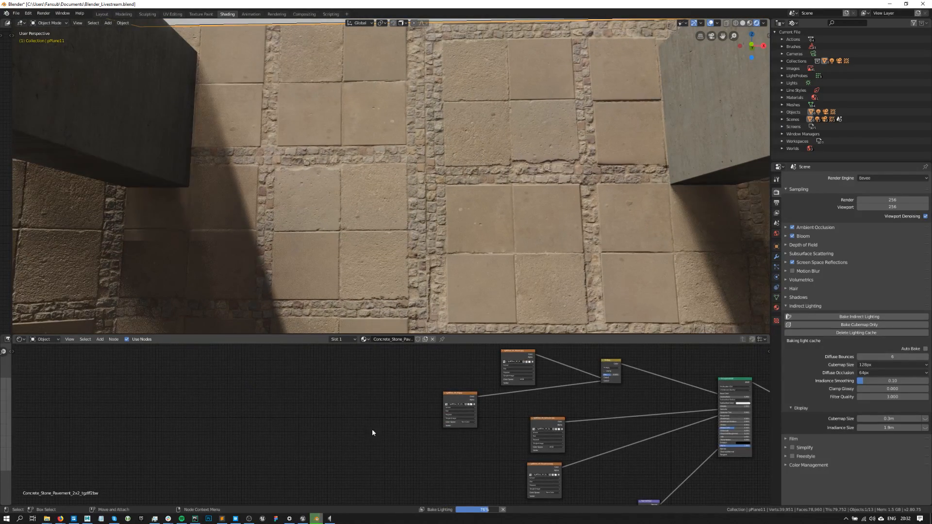
scroll(407, 68, down, 4)
scroll(361, 129, up, 4)
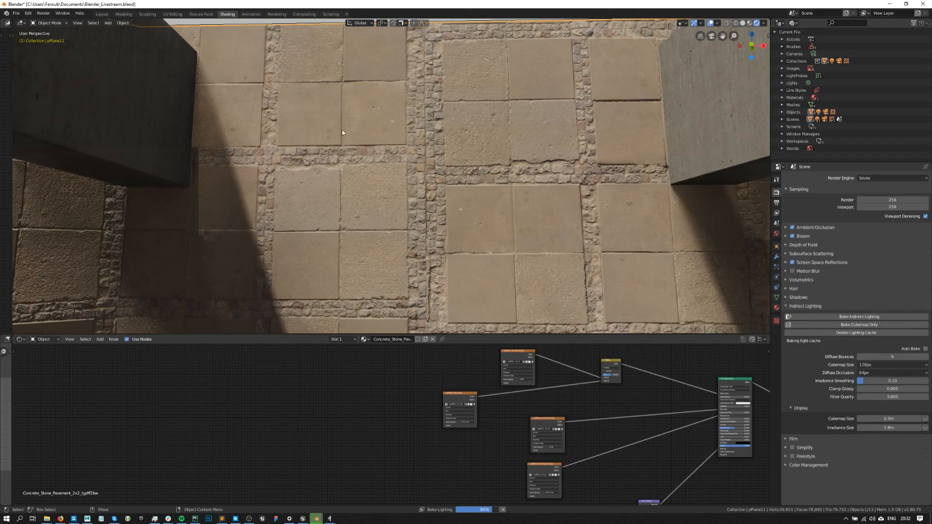
Add a Mapping node and place it in the free space ahead of the pavement material's image textures.
middle_drag(345, 431, 368, 412)
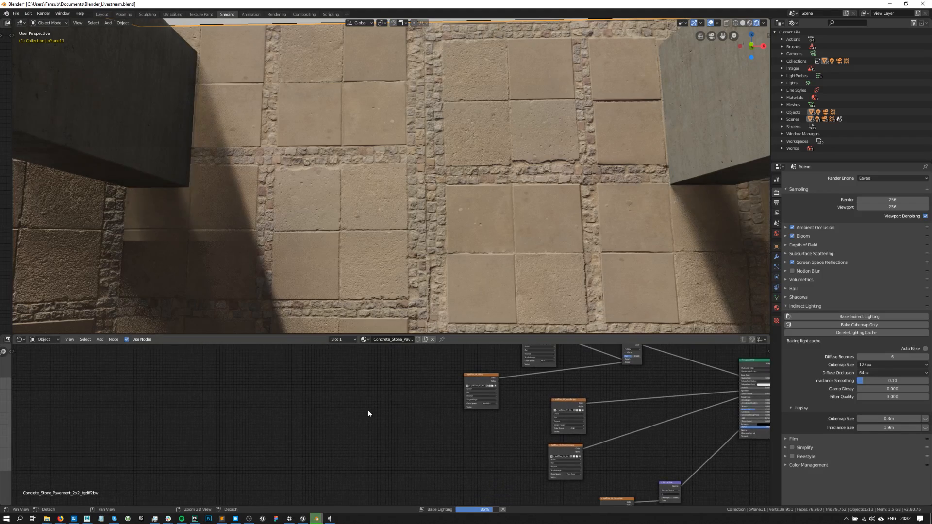
key(shift+a)
click(368, 412)
text(ma)
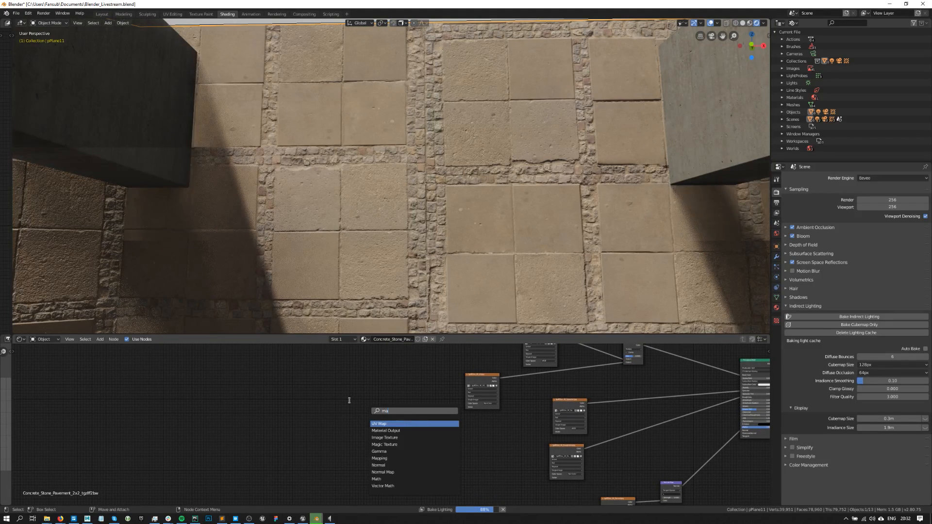
text(pping)
key(Return)
click(349, 400)
scroll(378, 413, up, 2)
drag(365, 392, 410, 375)
scroll(455, 410, up, 3)
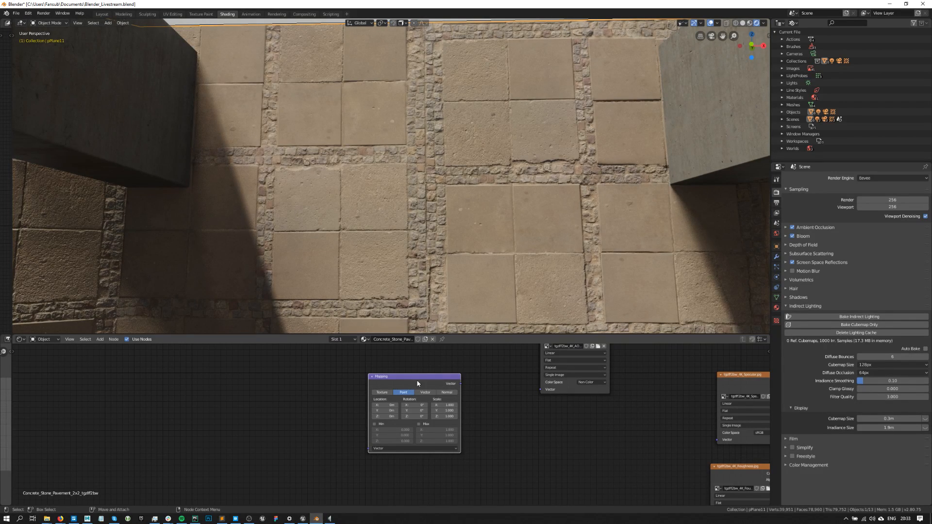
drag(417, 383, 448, 388)
Add a Texture Coordinate node before the Mapping node and link its UV output to the Mapping node's Vector input.
key(shift+a)
key(s)
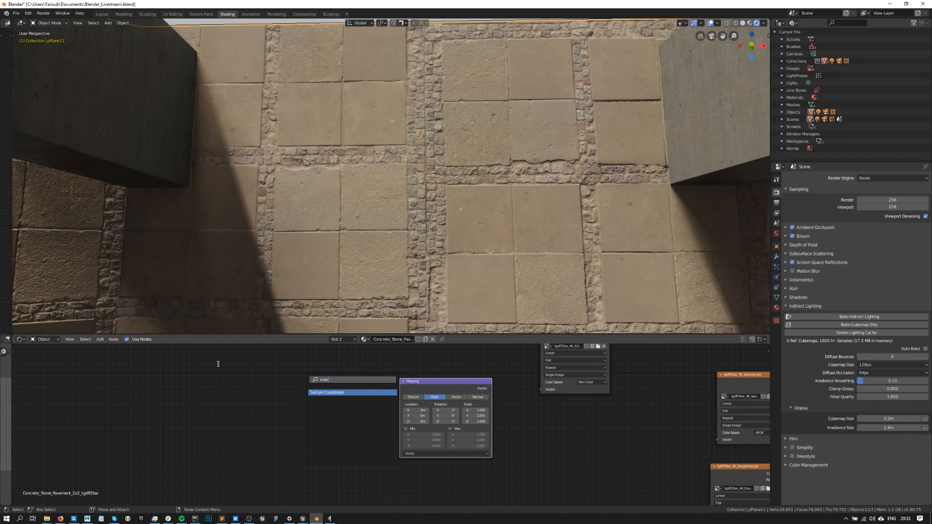
key(Return)
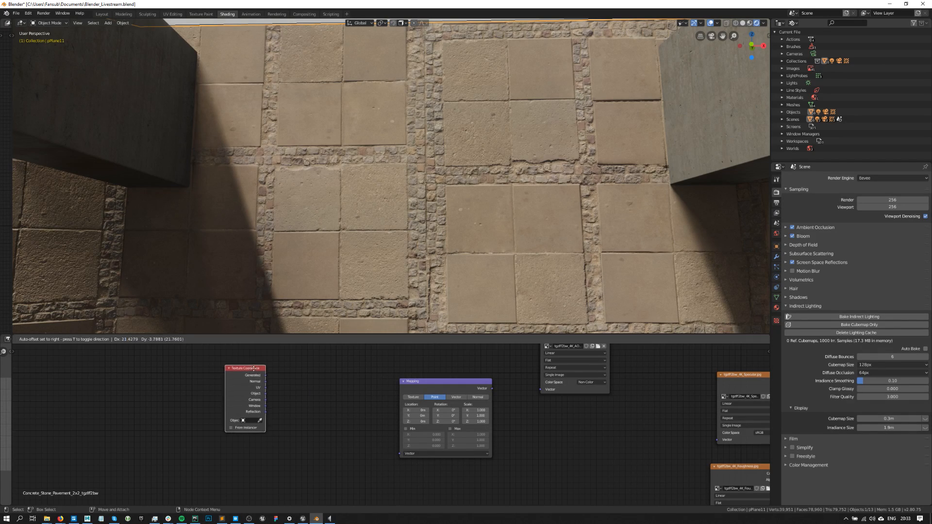
click(336, 388)
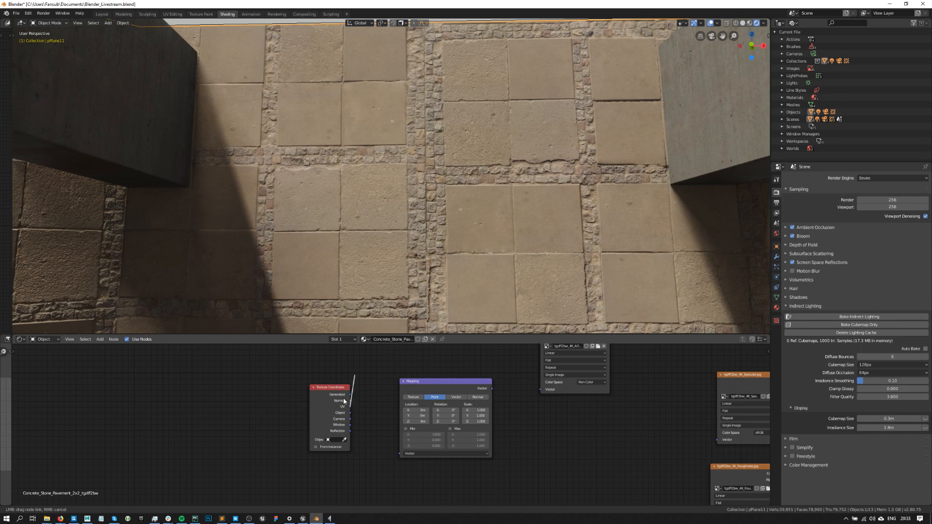
drag(401, 453, 401, 450)
Link the Mapping node's Vector output to the Vector inputs of the AO and albedo image textures.
alt+middle_drag(519, 406, 364, 436)
scroll(381, 427, down, 8)
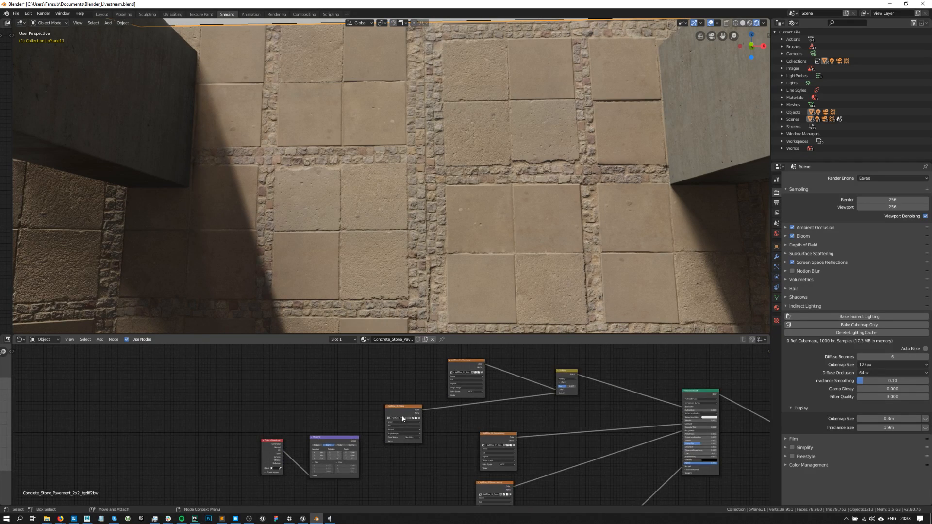
scroll(403, 418, up, 3)
scroll(342, 468, up, 1)
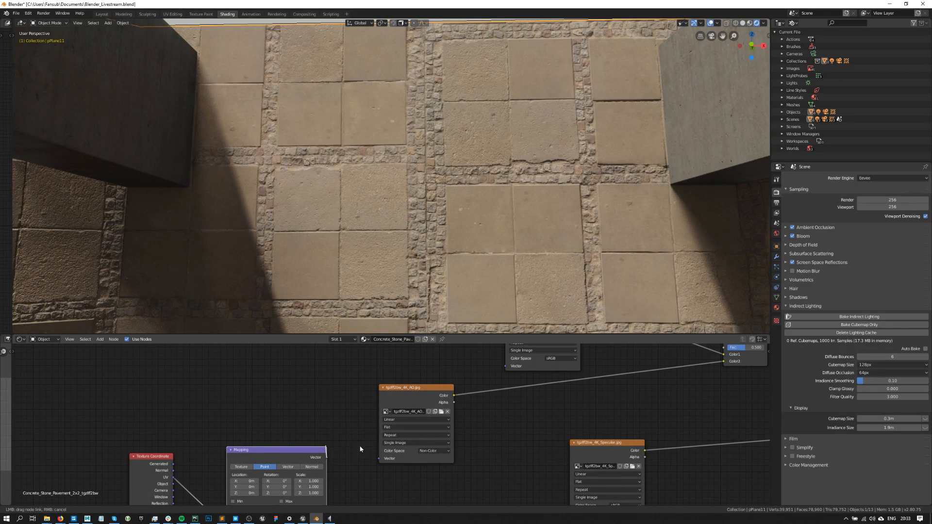
drag(381, 461, 381, 460)
middle_drag(354, 406, 355, 432)
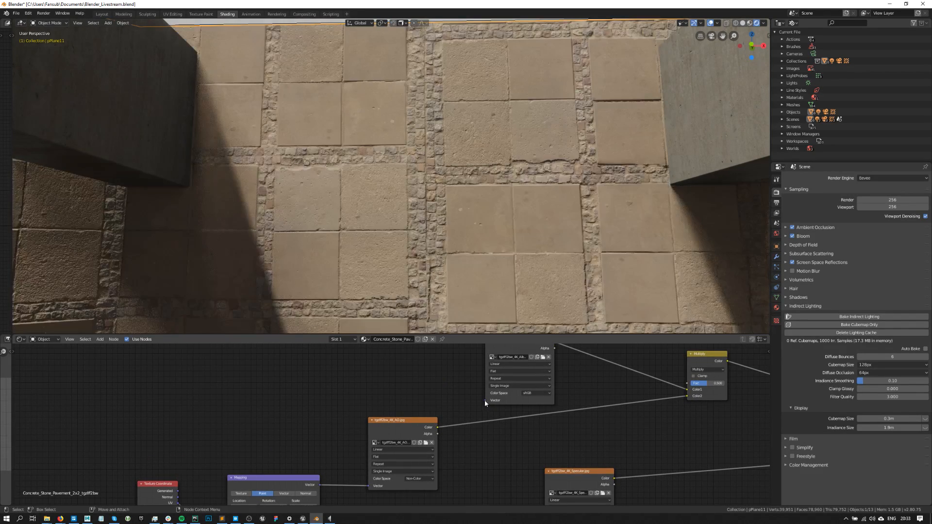
drag(486, 400, 320, 486)
Link the specular and roughness image textures' Vector inputs to the Mapping node's Vector output.
middle_drag(319, 486, 323, 410)
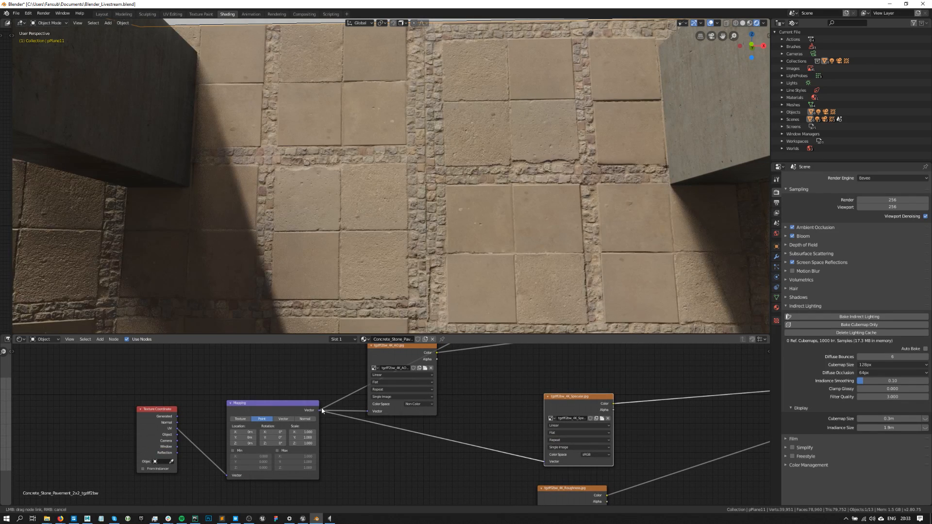
drag(322, 408, 320, 410)
scroll(430, 461, down, 2)
middle_drag(456, 473, 462, 396)
drag(528, 463, 365, 372)
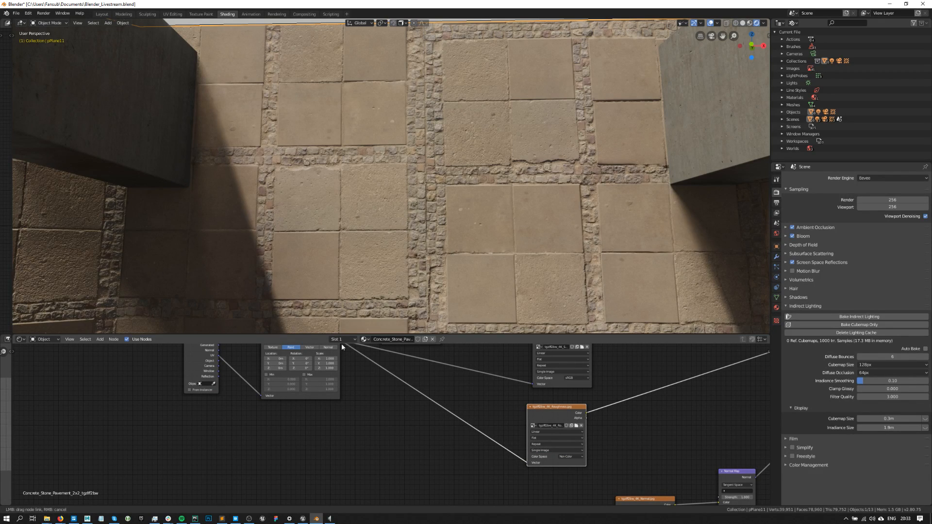
drag(339, 343, 339, 344)
Link the normal image texture's Vector input to the Mapping node and reposition the Mapping node beside the Texture Coordinate node.
scroll(389, 425, down, 2)
middle_drag(532, 433, 574, 425)
alt+middle_drag(583, 490, 584, 478)
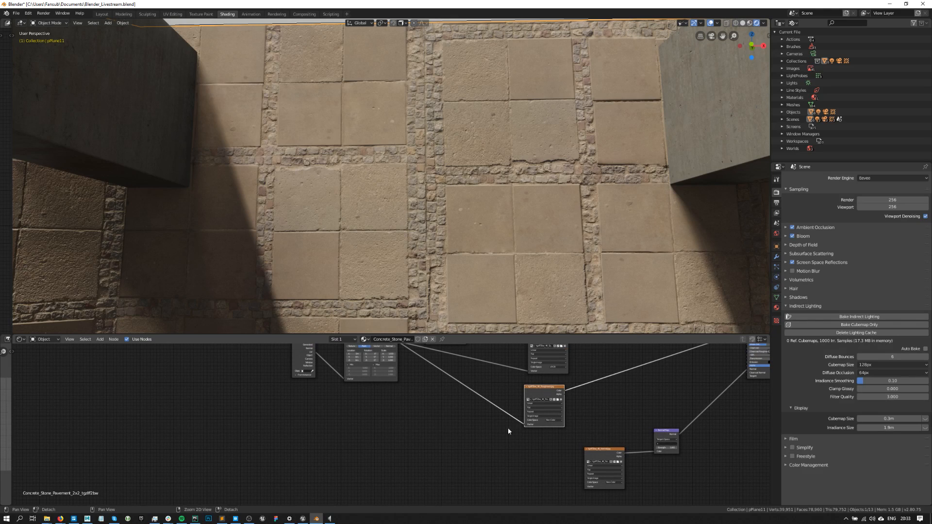
drag(386, 380, 481, 484)
alt+right_drag(523, 480, 610, 468)
middle_drag(610, 468, 423, 397)
drag(513, 452, 364, 389)
alt+right_drag(362, 390, 259, 397)
alt+middle_drag(293, 381, 349, 432)
drag(403, 476, 306, 351)
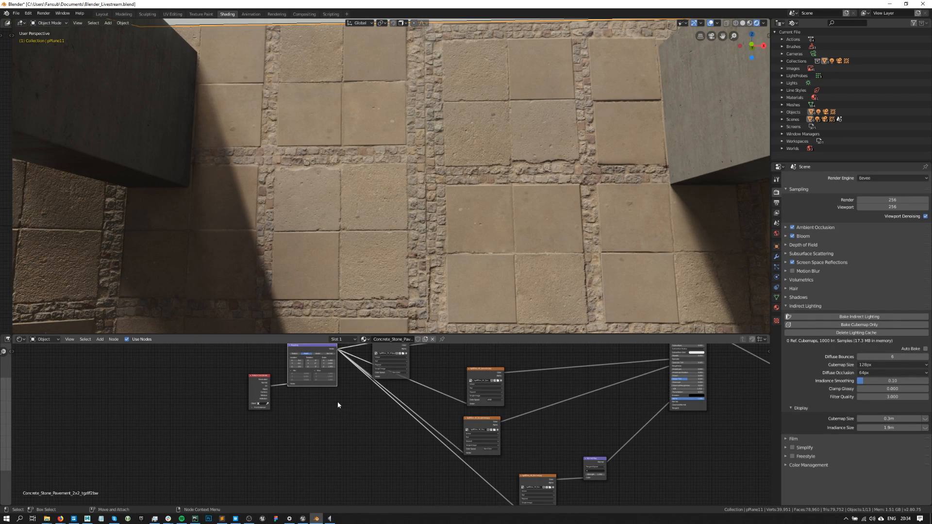
middle_drag(340, 406, 347, 438)
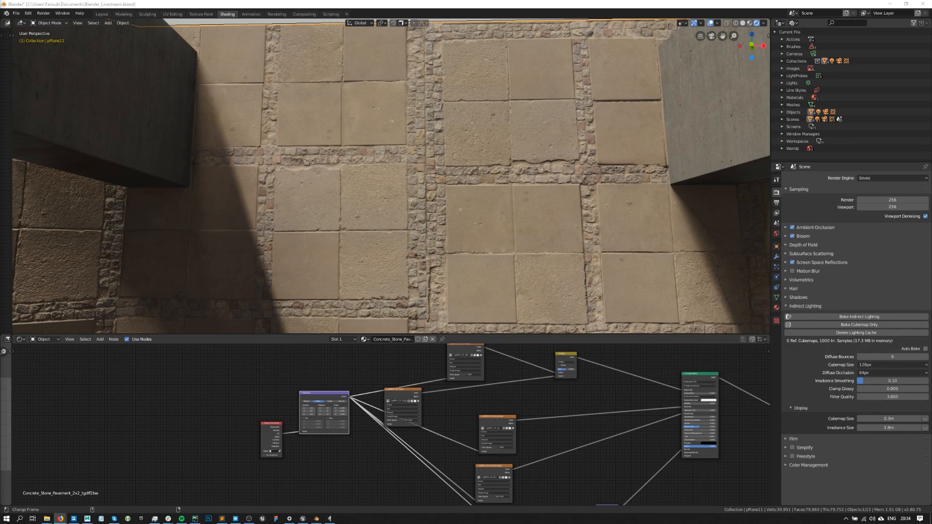
Look over the Texture Coordinate and Mapping nodes and set the Mapping node's vector type to Texture.
scroll(273, 428, up, 2)
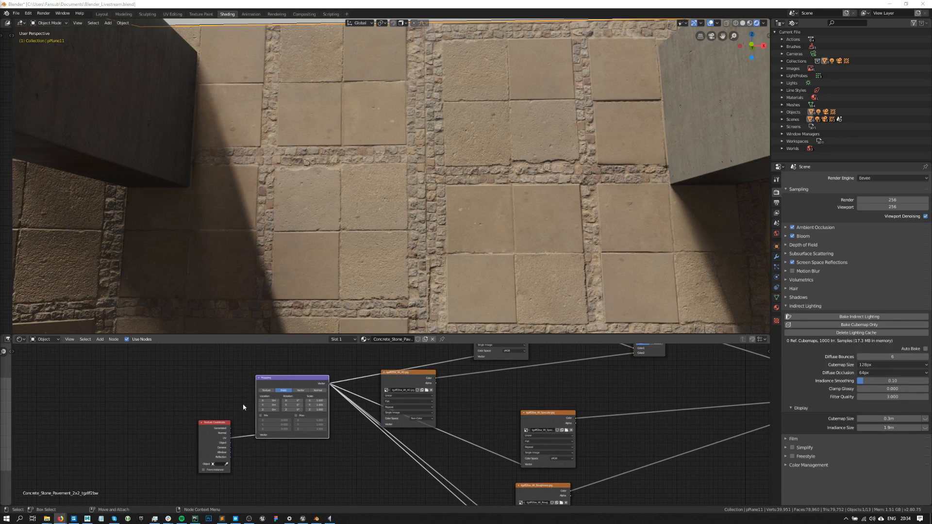
drag(213, 422, 211, 420)
scroll(211, 419, up, 3)
middle_drag(123, 396, 273, 371)
scroll(262, 391, up, 4)
middle_drag(234, 394, 314, 379)
scroll(313, 412, up, 2)
scroll(313, 406, down, 12)
middle_drag(465, 423, 422, 460)
scroll(376, 426, up, 2)
scroll(376, 426, up, 1)
middle_drag(377, 426, 335, 434)
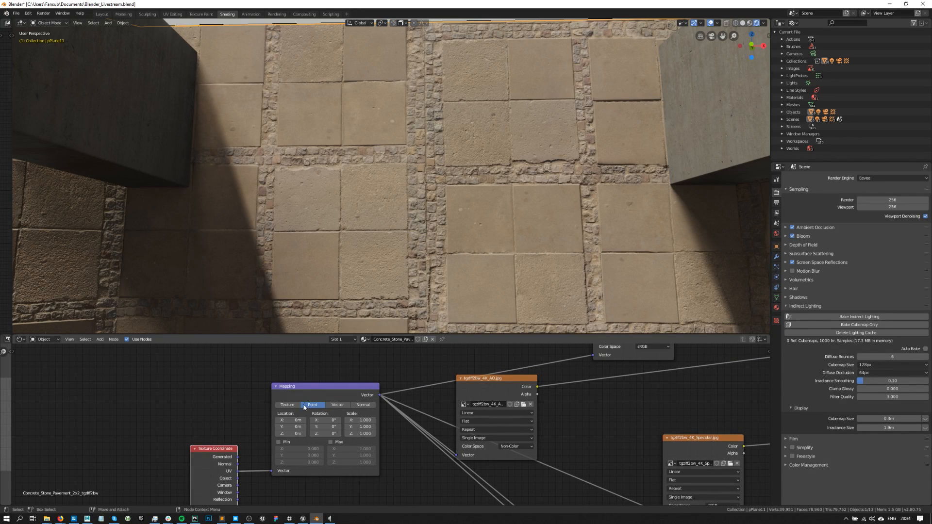
click(288, 405)
scroll(452, 397, down, 2)
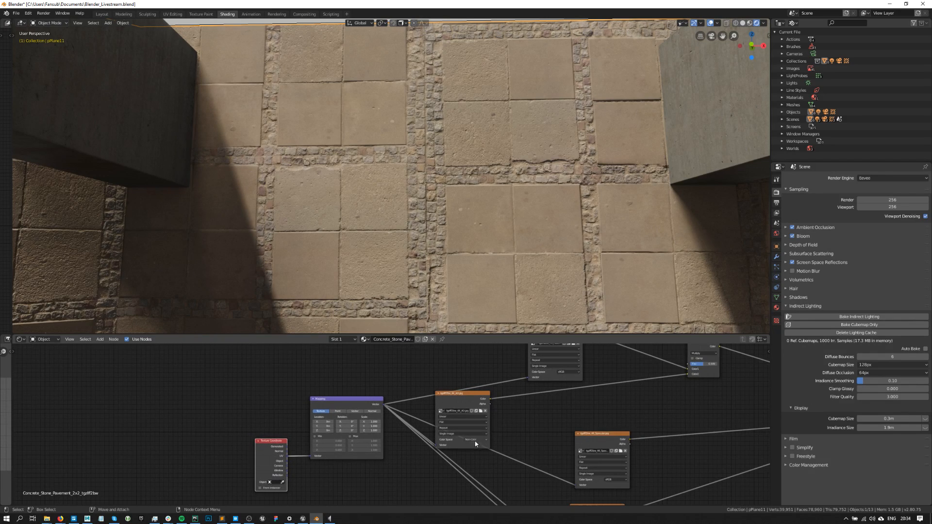
Move the AO image texture node closer to the other image textures, beneath the albedo node.
scroll(476, 439, up, 1)
drag(496, 386, 584, 386)
middle_drag(632, 410, 380, 449)
scroll(573, 410, down, 6)
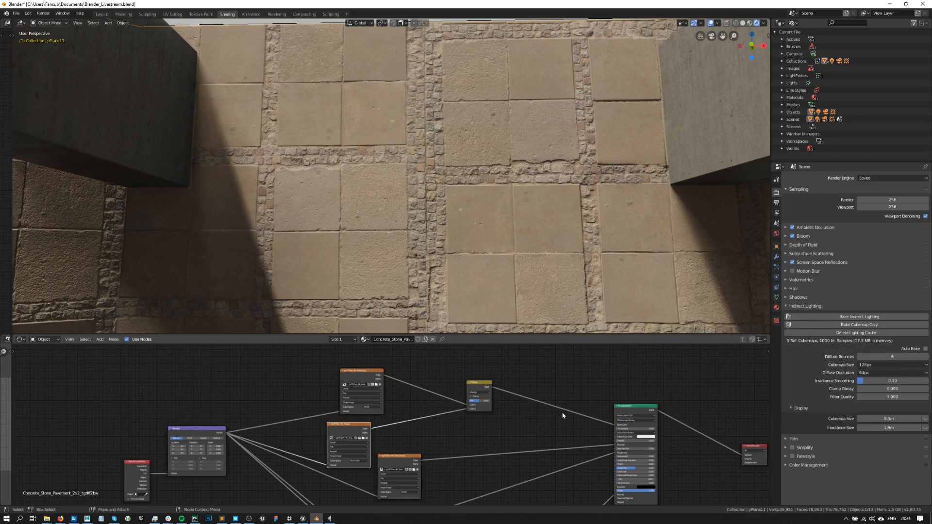
scroll(467, 181, down, 10)
scroll(426, 200, up, 8)
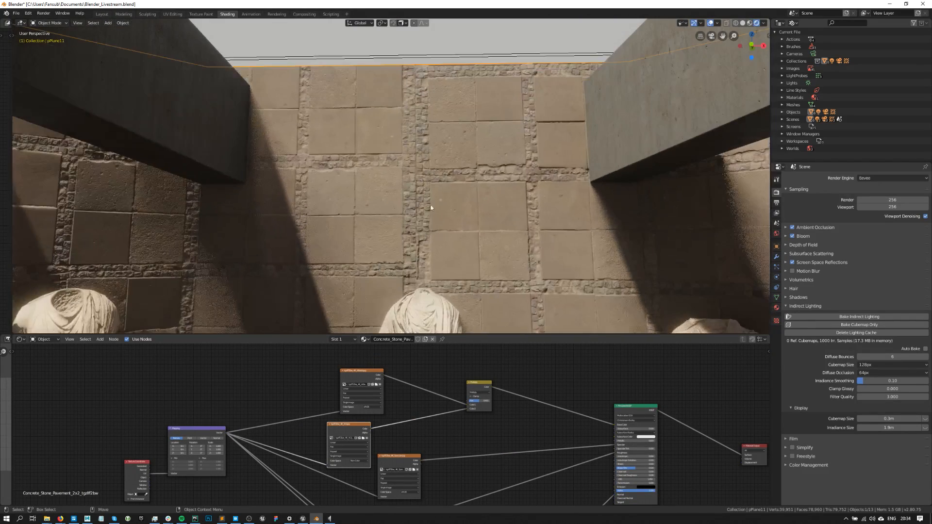
Set the Mapping node's X, Y and Z scale to 0.75.
scroll(389, 422, up, 6)
middle_drag(144, 437, 333, 390)
scroll(308, 407, up, 2)
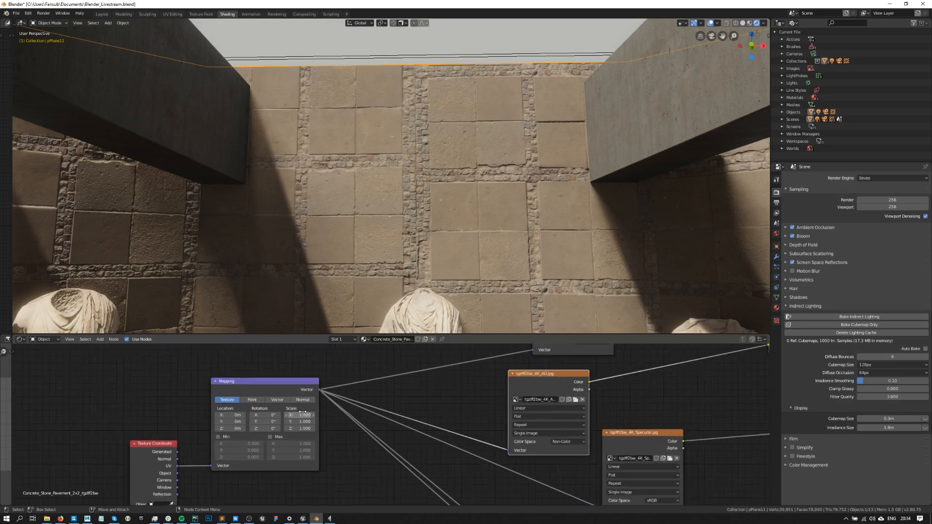
scroll(303, 411, up, 1)
mouse_move(291, 413)
mouse_down()
mouse_move(313, 413)
mouse_move(242, 413)
mouse_move(306, 413)
mouse_up()
click(291, 413)
text(0.75)
key(Return)
click(299, 421)
text(0.75)
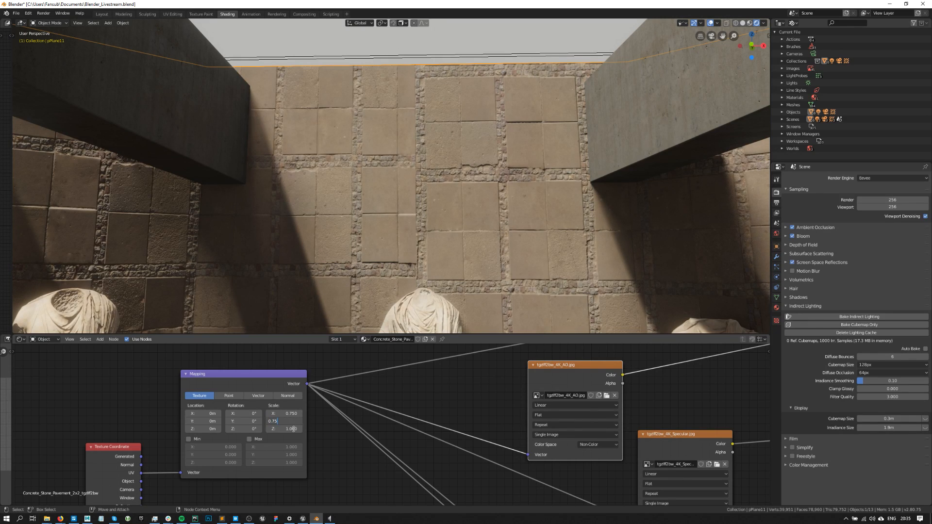
key(Return)
click(288, 429)
text(0.75)
key(Return)
Set the Mapping node's X, Y and Z scale to 2.
click(290, 413)
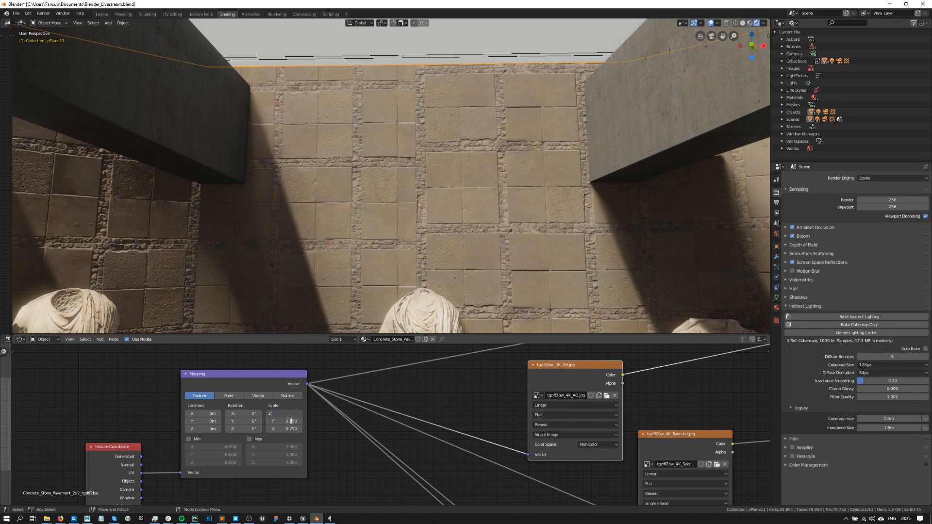
text(2)
key(Return)
click(290, 421)
text(2)
key(Return)
click(290, 429)
text(2)
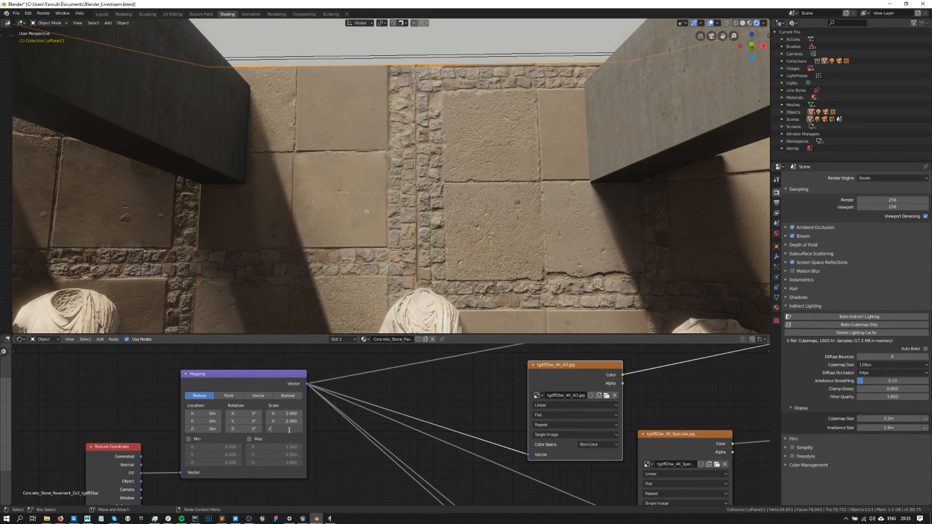
click(468, 395)
Examine the stone tiling across the room's walls and the Mapping node's links to the image textures.
scroll(434, 228, down, 7)
click(687, 147)
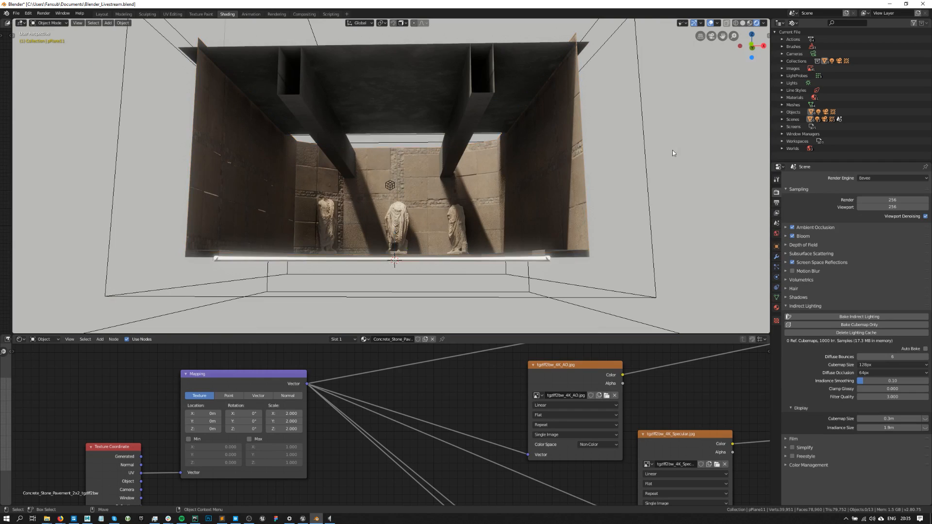
scroll(458, 214, up, 4)
shift+middle_drag(457, 213, 392, 106)
scroll(361, 117, down, 5)
scroll(361, 116, up, 5)
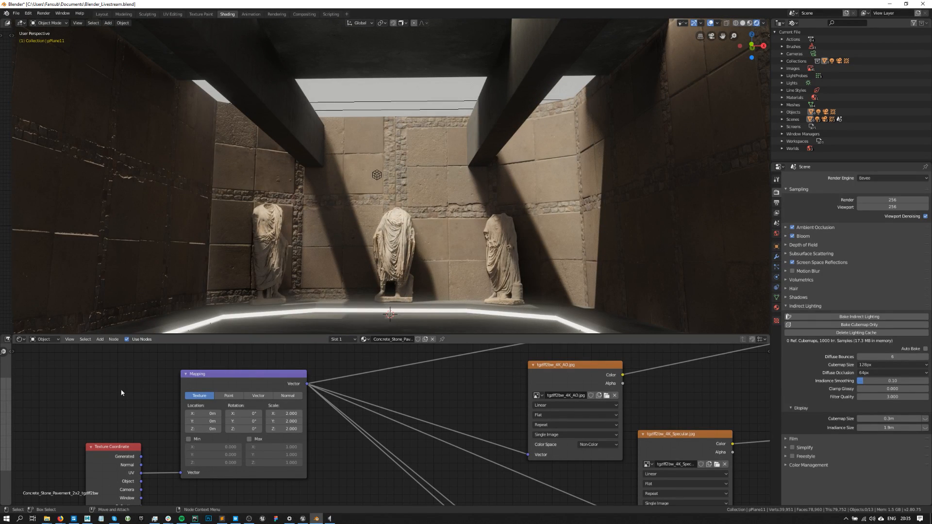
scroll(437, 430, down, 6)
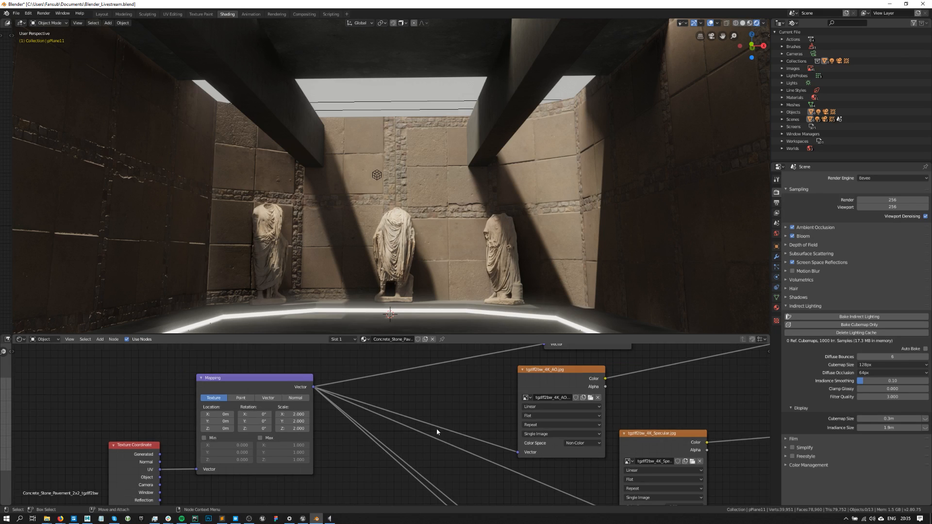
middle_drag(509, 436, 565, 432)
scroll(378, 412, up, 2)
scroll(376, 411, up, 6)
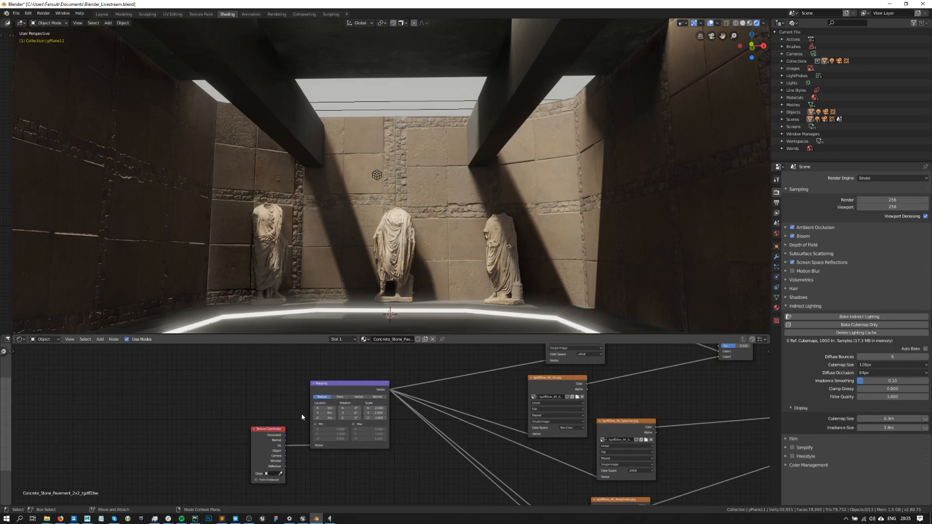
scroll(306, 412, up, 5)
middle_drag(444, 400, 458, 409)
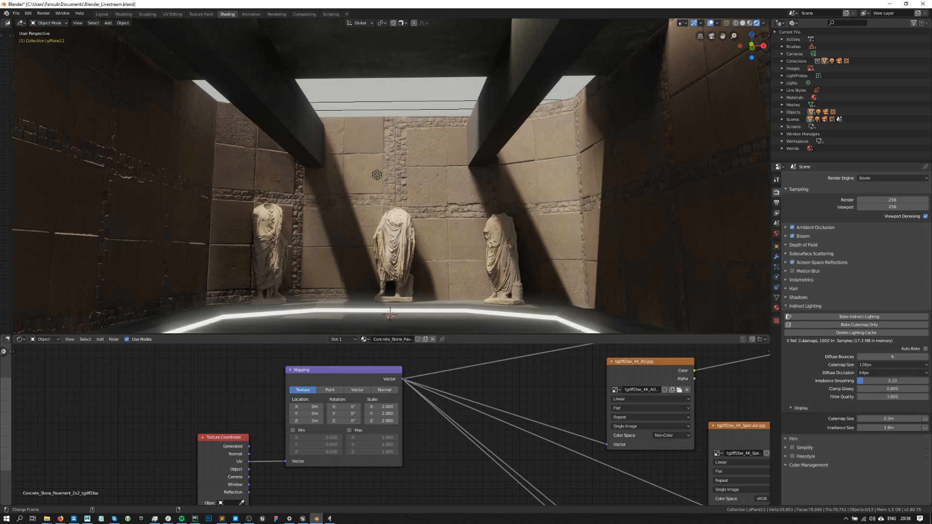
key(alt+Tab)
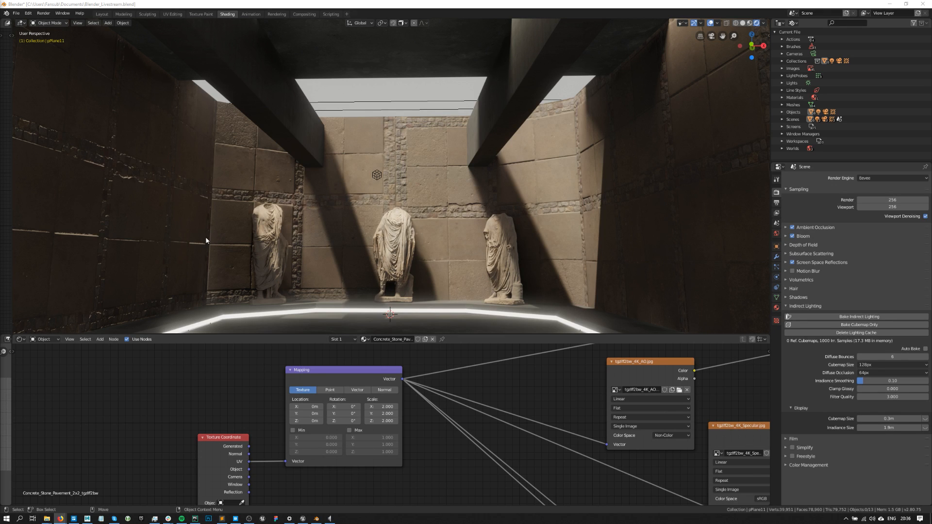
Set the Mapping node's X, Y and Z scale together to 2.5.
scroll(221, 221, up, 5)
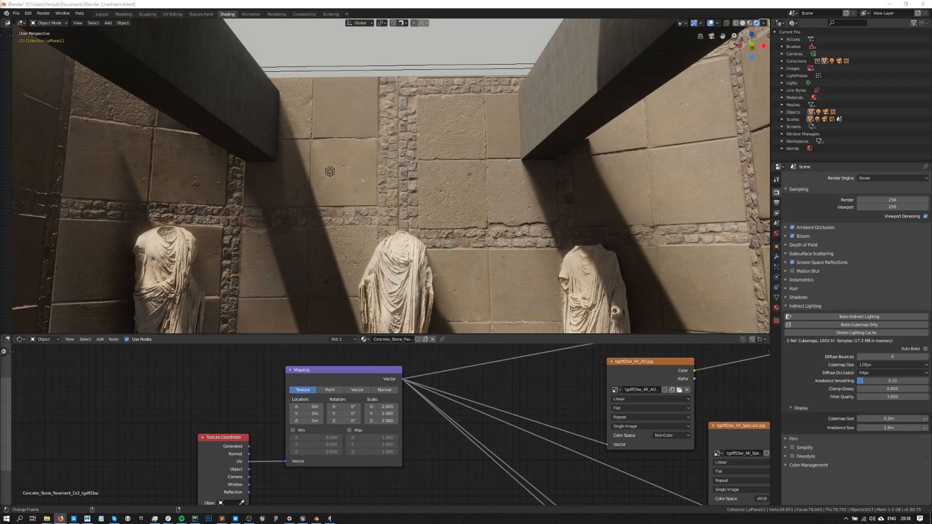
right_click(382, 420)
key(Escape)
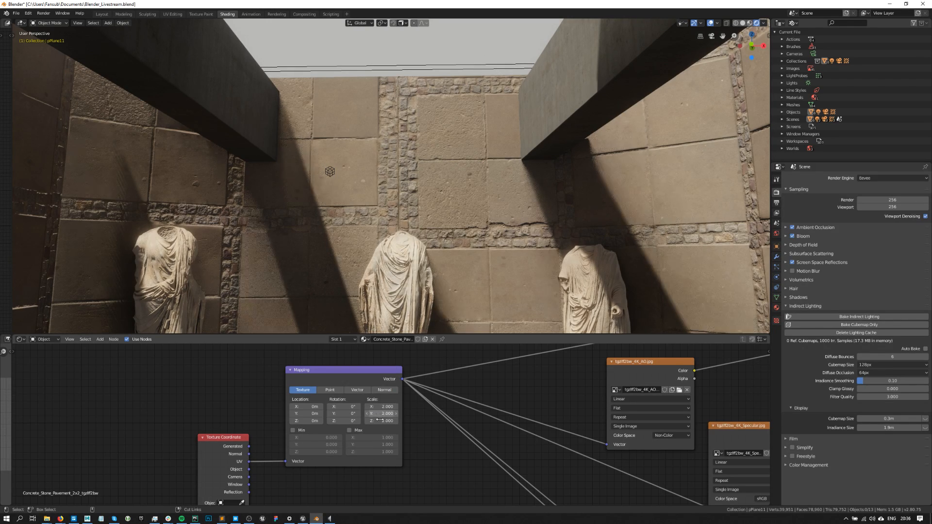
drag(383, 407, 383, 421)
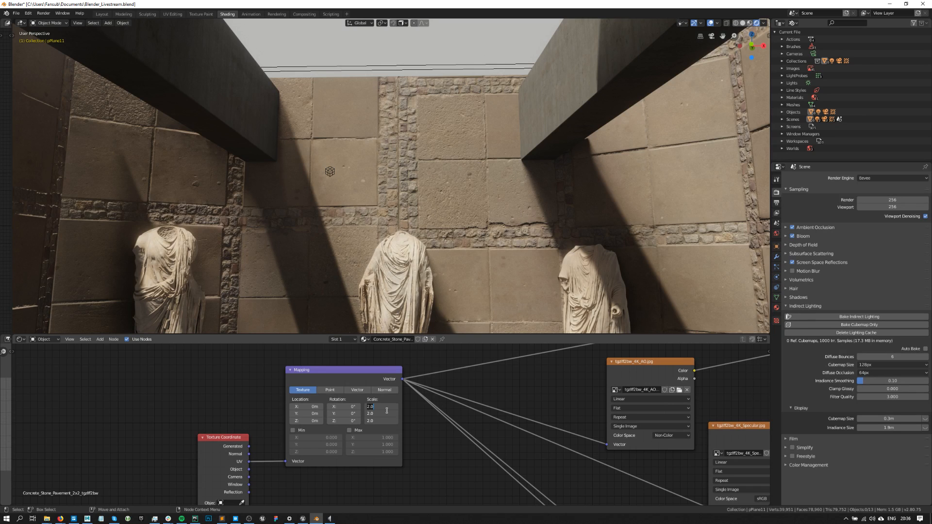
text(2.5)
key(Return)
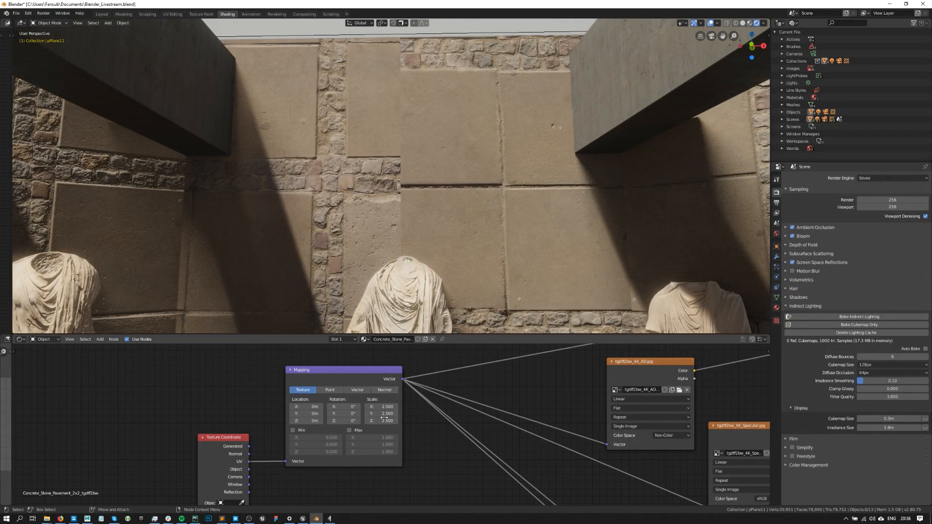
Adjust the Mapping node's scale to 2.9 on X and 2.589 on Y and Z.
drag(377, 406, 374, 407)
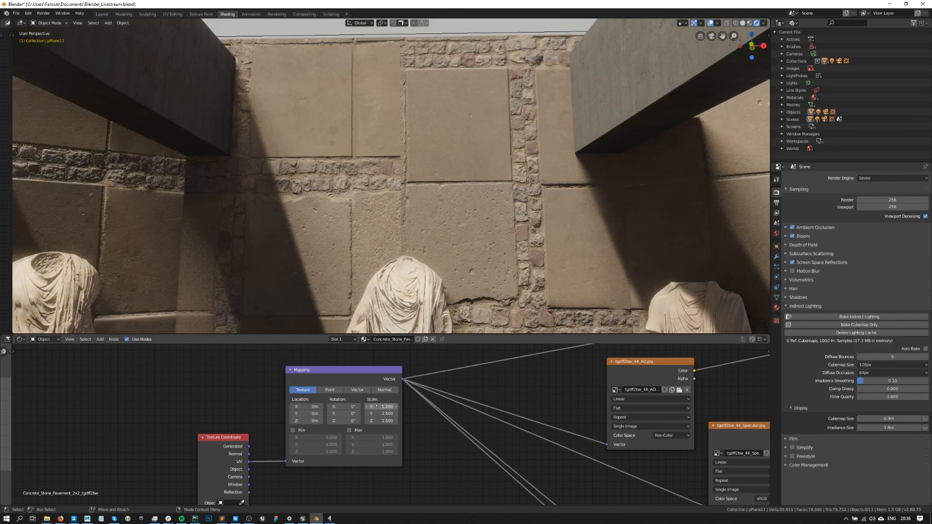
right_click(378, 407)
click(398, 412)
drag(369, 405, 373, 405)
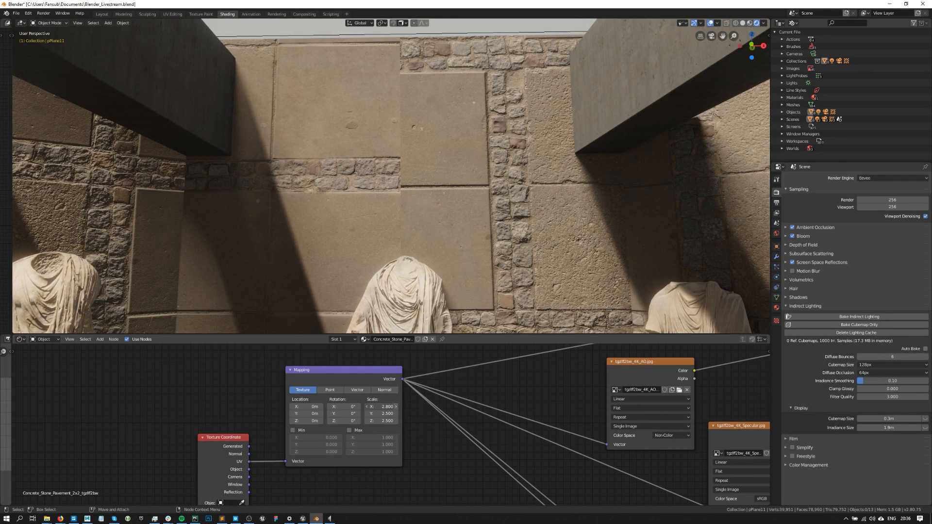
drag(387, 407, 388, 420)
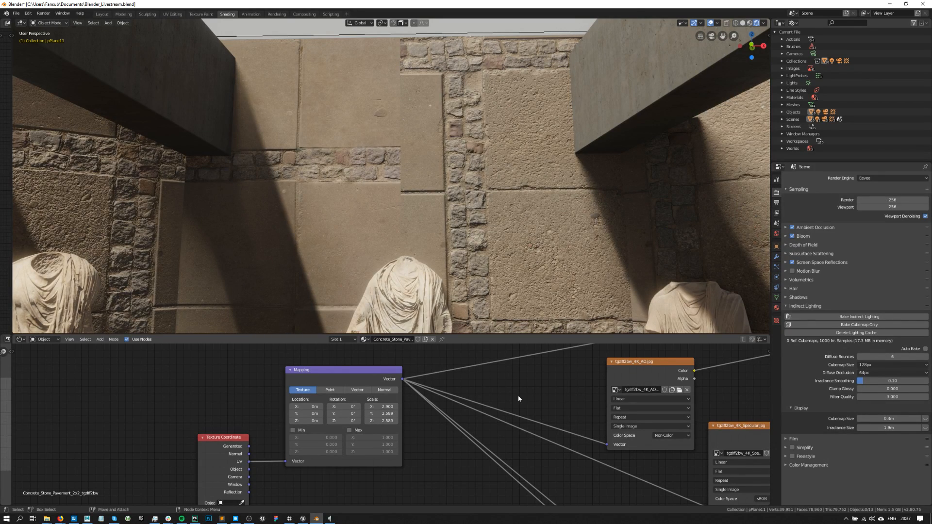
Select the stone wall and delete the Mapping and Texture Coordinate nodes from its material.
scroll(392, 113, down, 5)
scroll(439, 173, up, 3)
click(406, 180)
scroll(427, 370, down, 3)
drag(420, 363, 169, 504)
key(x)
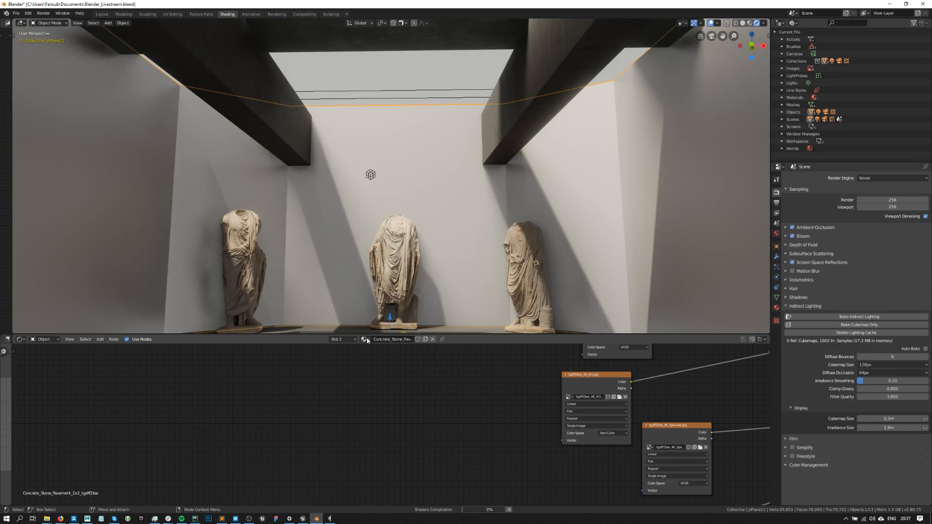
click(365, 339)
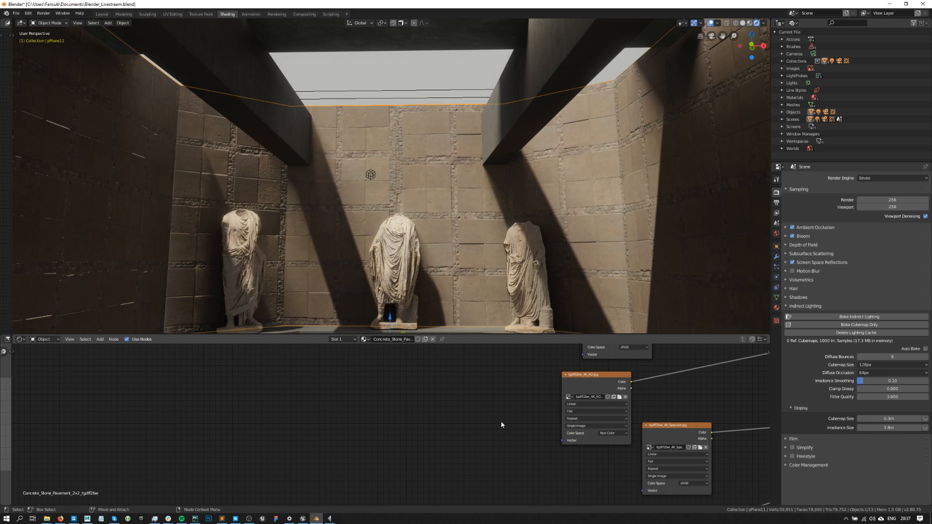
middle_drag(501, 431, 446, 431)
alt+right_drag(446, 429, 272, 417)
alt+middle_drag(272, 417, 452, 380)
drag(452, 374, 239, 456)
drag(192, 393, 390, 429)
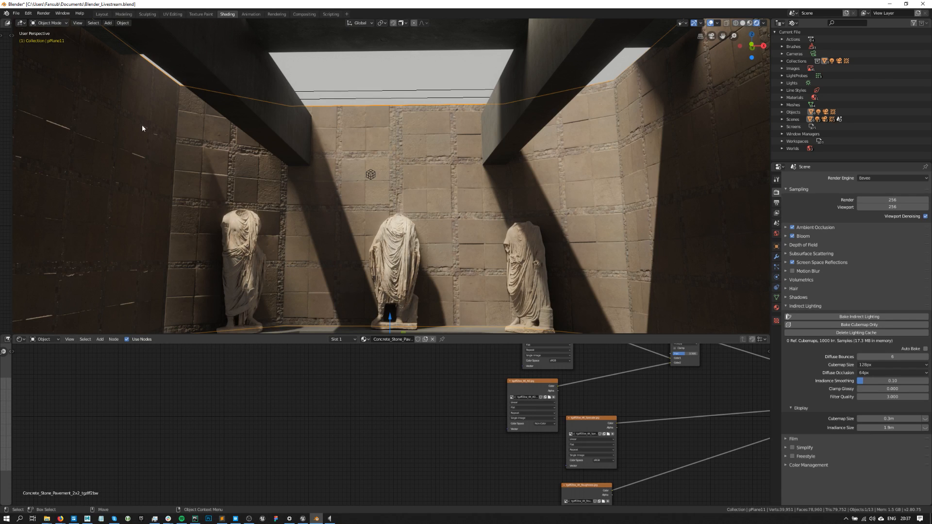
Search the add-on preferences for "wrangler", expand the Node Wrangler details, and close the preferences.
click(29, 13)
click(63, 110)
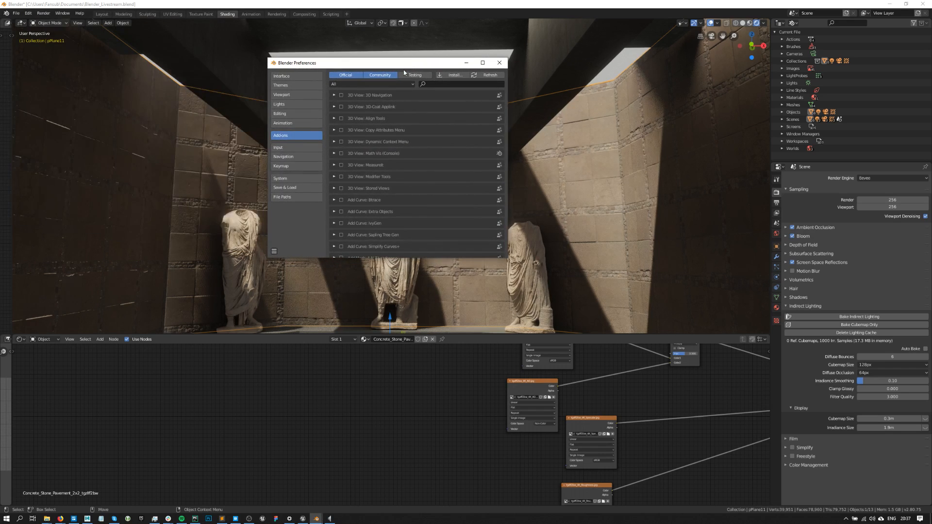
click(430, 84)
text(wrangler)
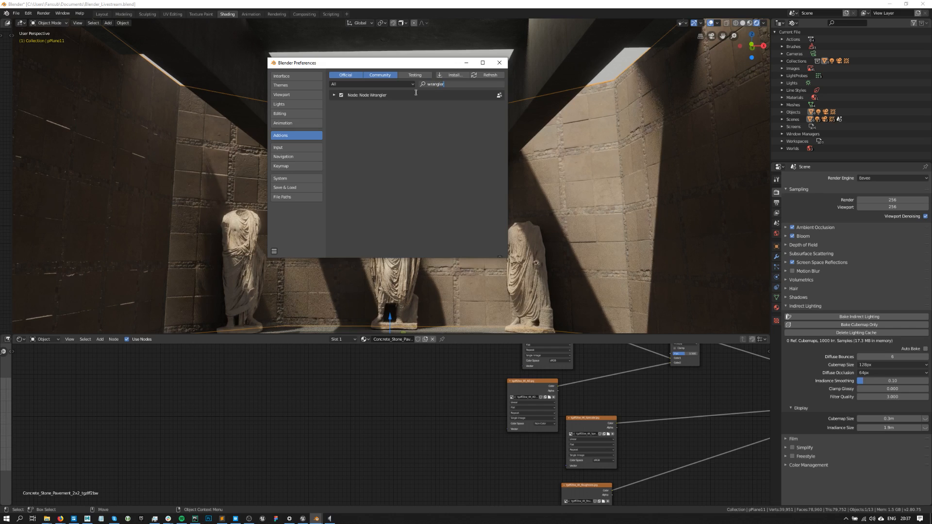
key(Return)
click(334, 95)
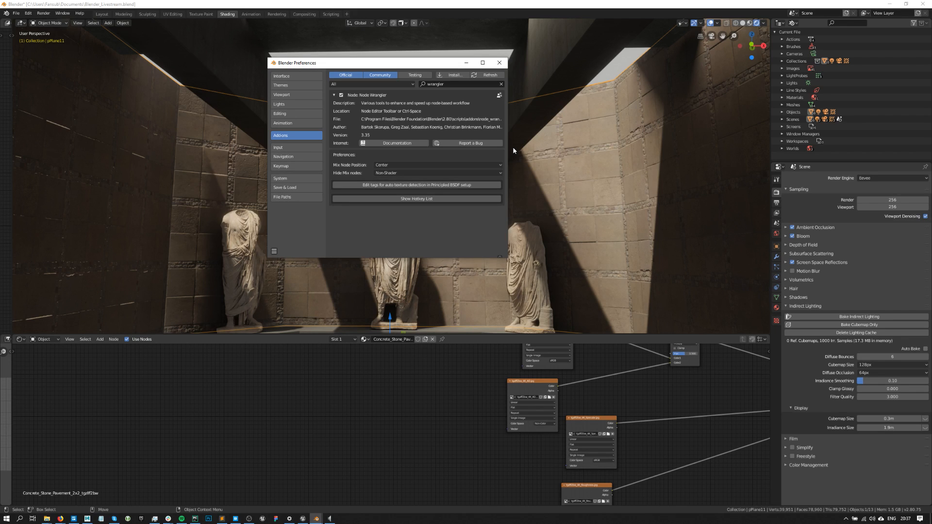
click(499, 63)
middle_drag(680, 397, 636, 406)
middle_drag(333, 440, 348, 407)
scroll(348, 406, down, 3)
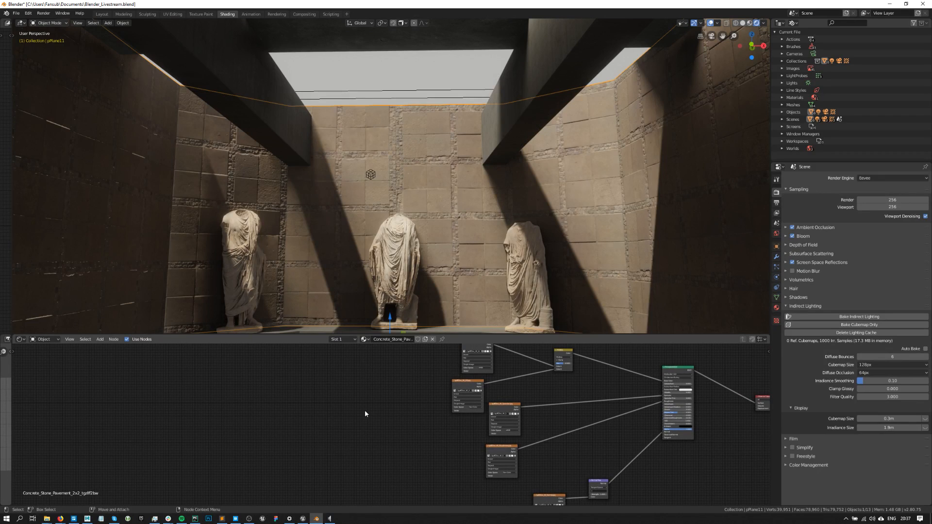
key(ctrl+shift+t)
key(Escape)
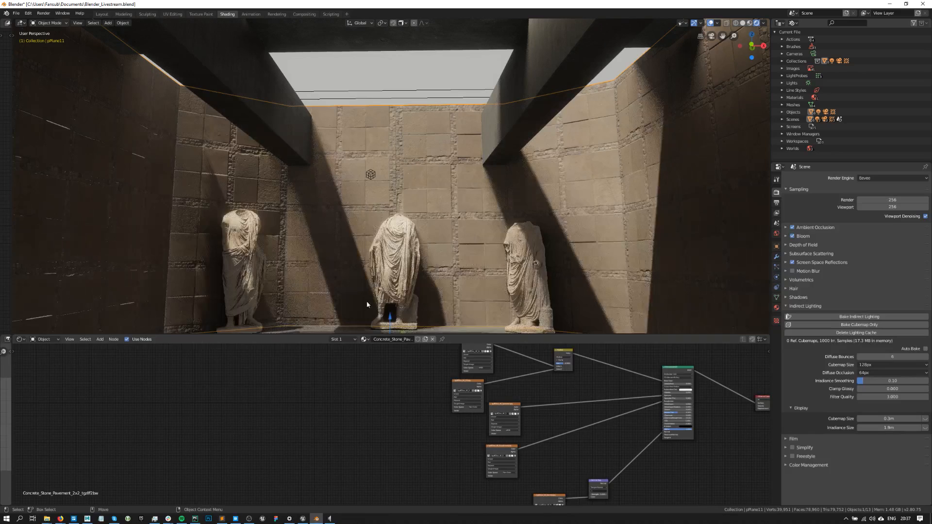
scroll(378, 420, up, 2)
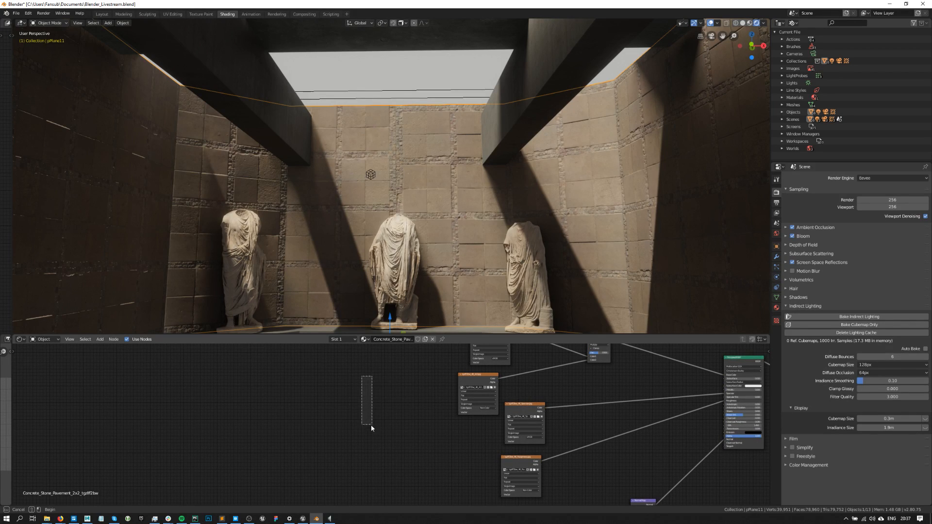
Examine the texture and shader nodes of the wall's Concrete_Stone_Pavement material.
mouse_move(383, 389)
middle_down()
mouse_move(409, 420)
mouse_move(377, 395)
middle_up()
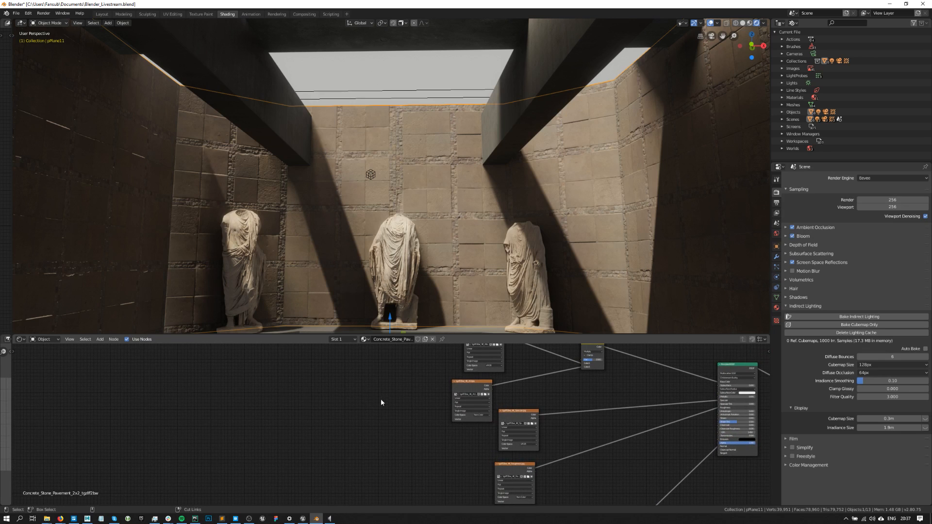
ctrl+right_drag(387, 432, 393, 450)
scroll(399, 389, up, 1)
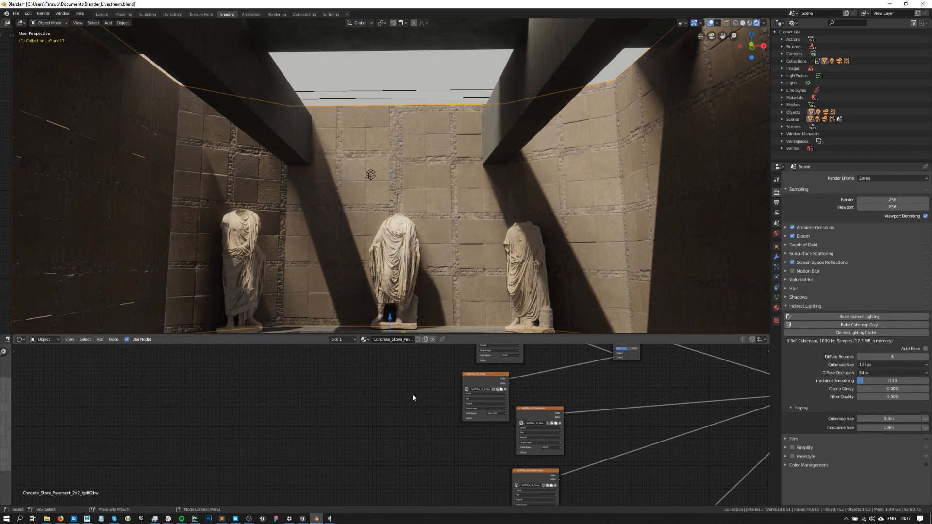
middle_drag(412, 394, 380, 401)
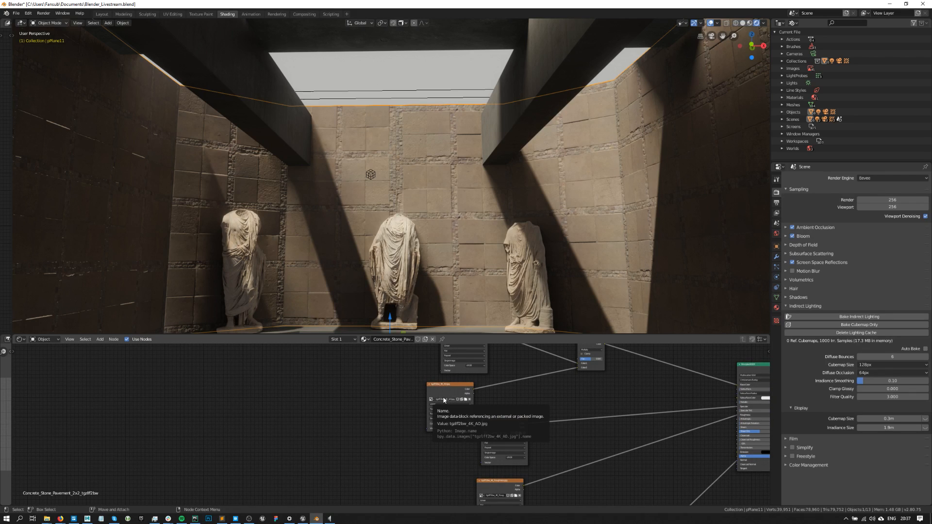
alt+right_drag(536, 427, 597, 478)
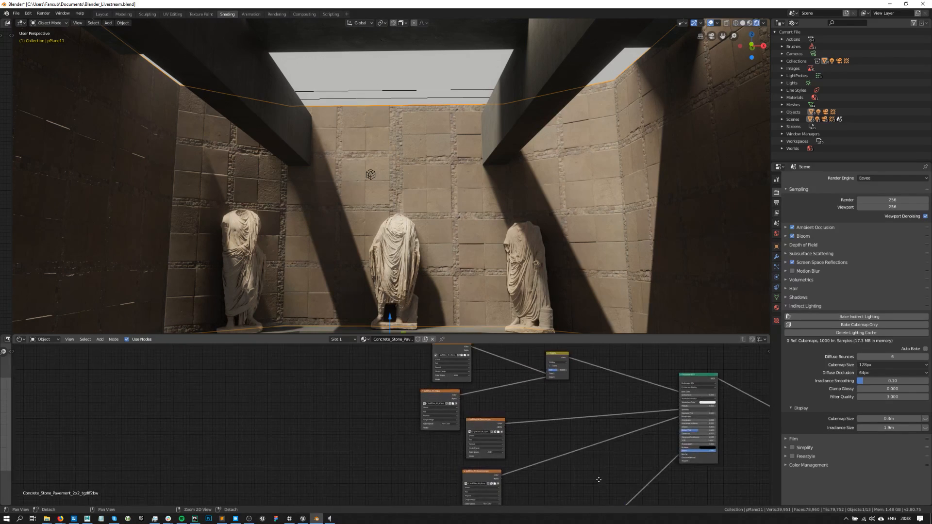
alt+middle_drag(590, 395, 514, 410)
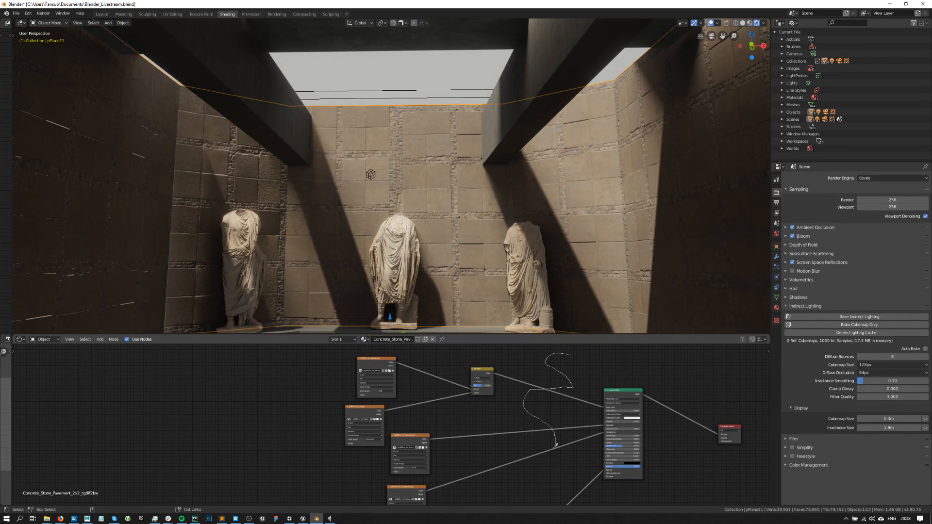
ctrl+right_drag(592, 494, 593, 495)
middle_drag(565, 435, 503, 412)
key(ctrl+z)
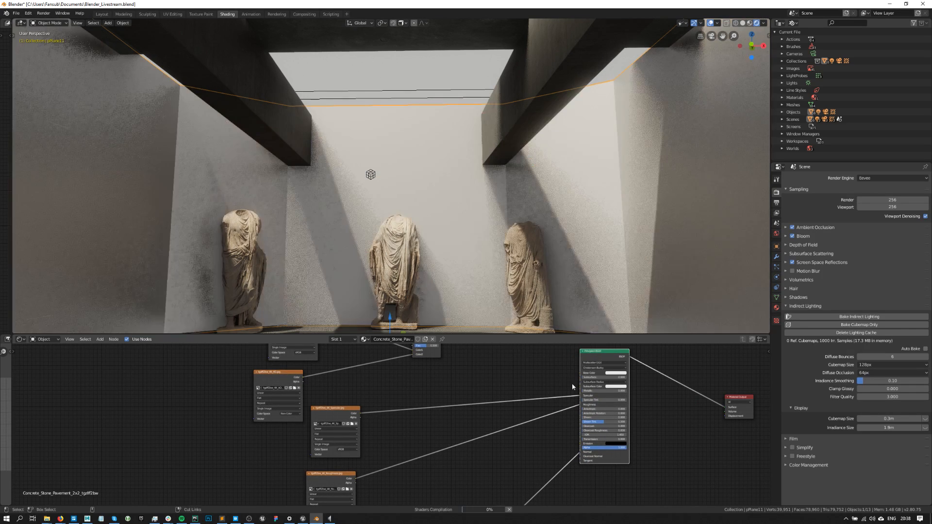
drag(581, 396, 467, 389)
middle_drag(443, 360, 492, 389)
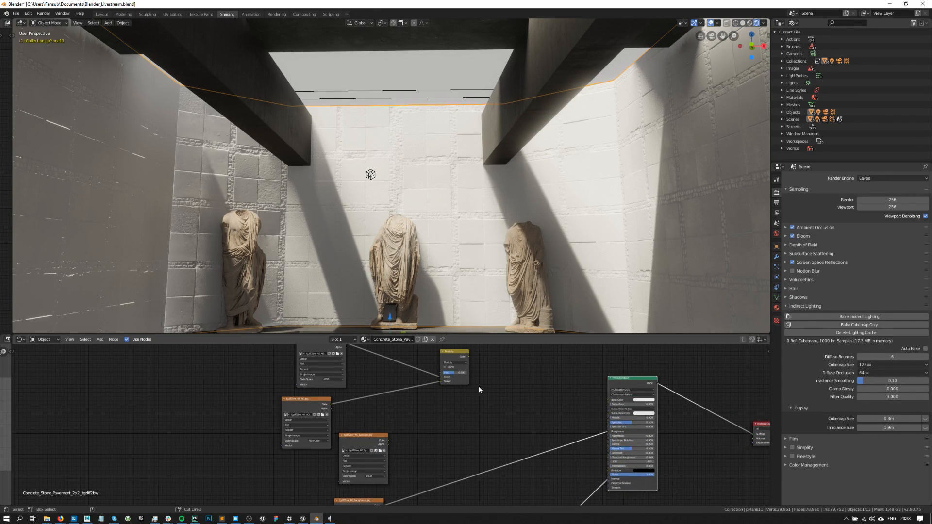
key(ctrl+z)
key(ctrl+z)
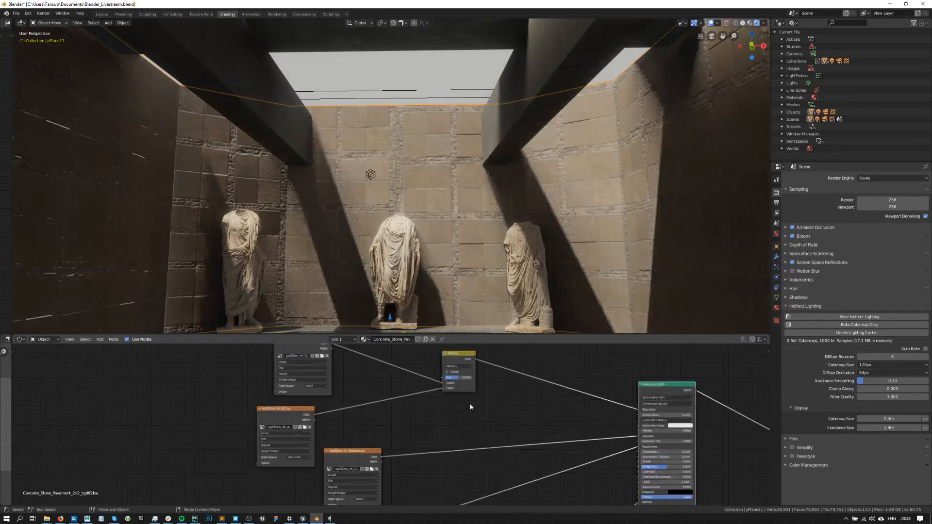
Assign the existing Concrete_Slab_2x2 material to the wall object and clear the selection.
click(363, 340)
click(376, 351)
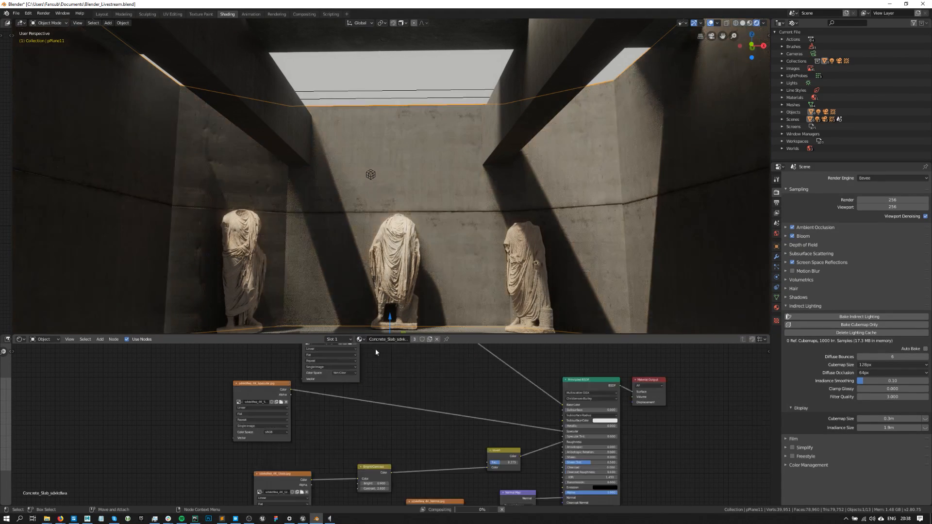
click(364, 339)
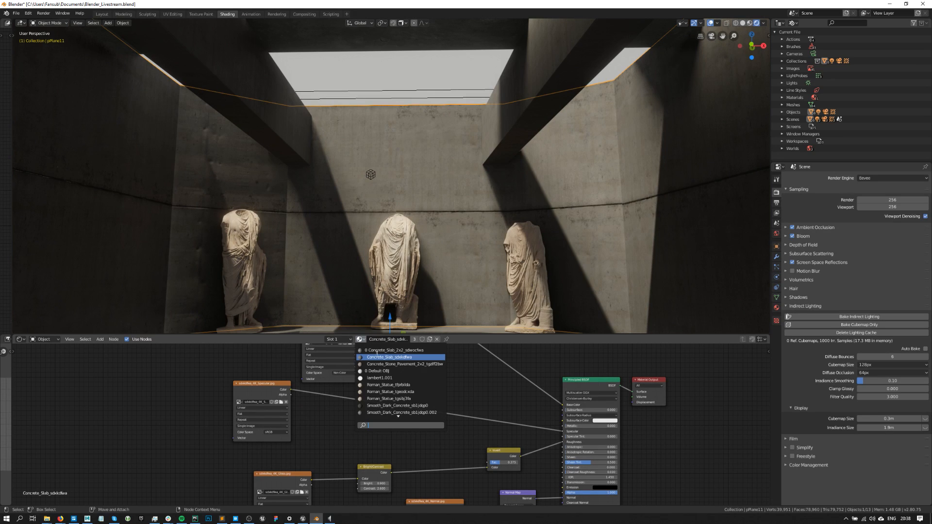
click(383, 350)
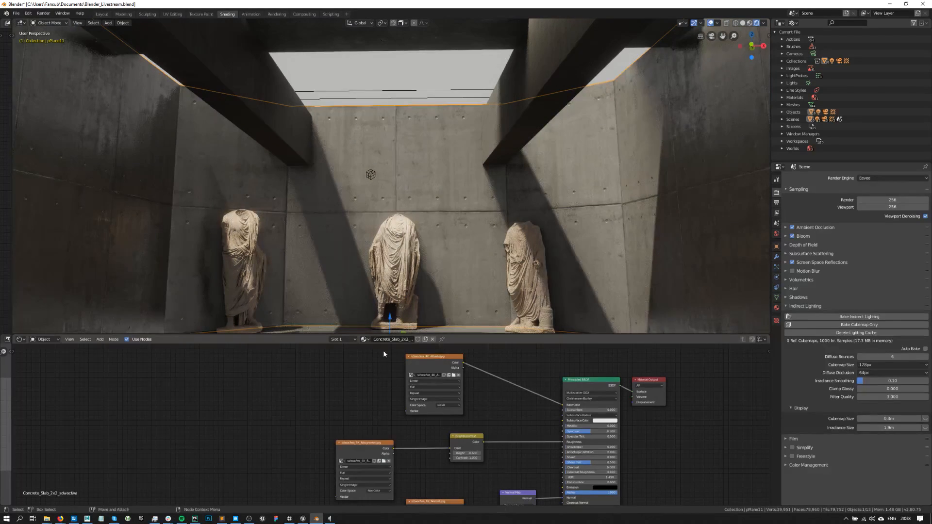
key(alt+a)
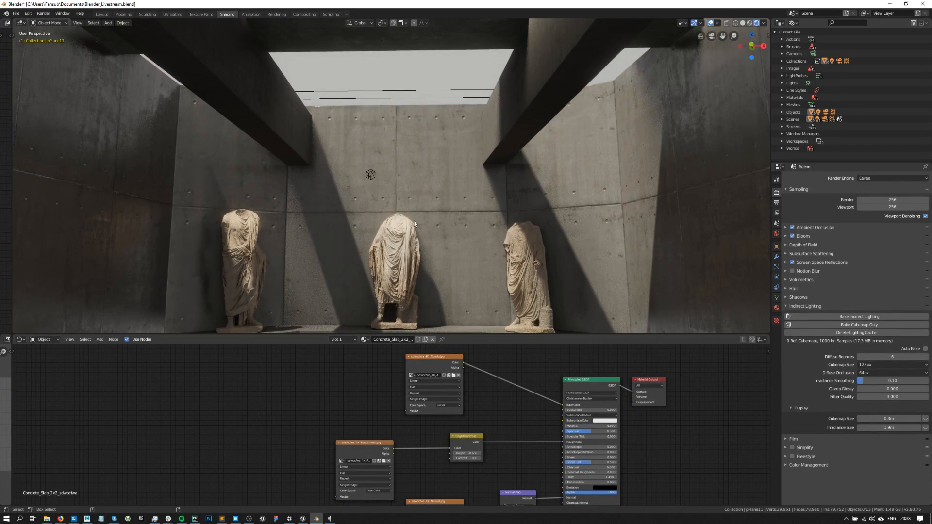
scroll(454, 179, down, 6)
scroll(438, 164, up, 4)
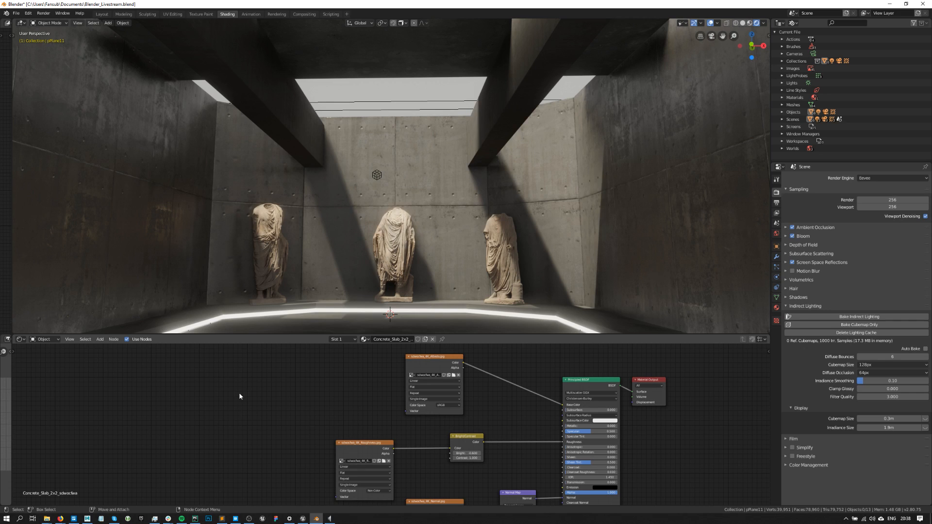
drag(248, 375, 283, 421)
Switch to Quixel Bridge, remove the Concrete and Surface filters, and search the downloaded assets for "3d plant".
click(235, 518)
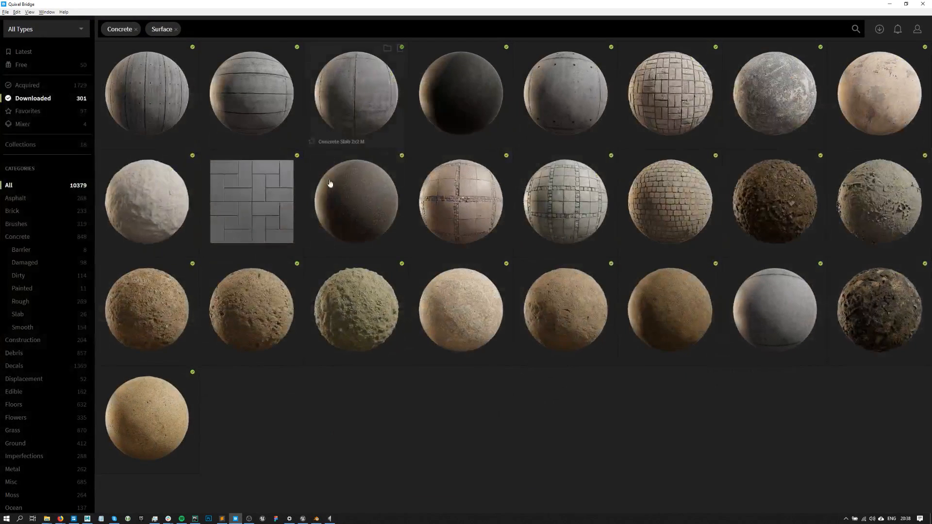
click(190, 31)
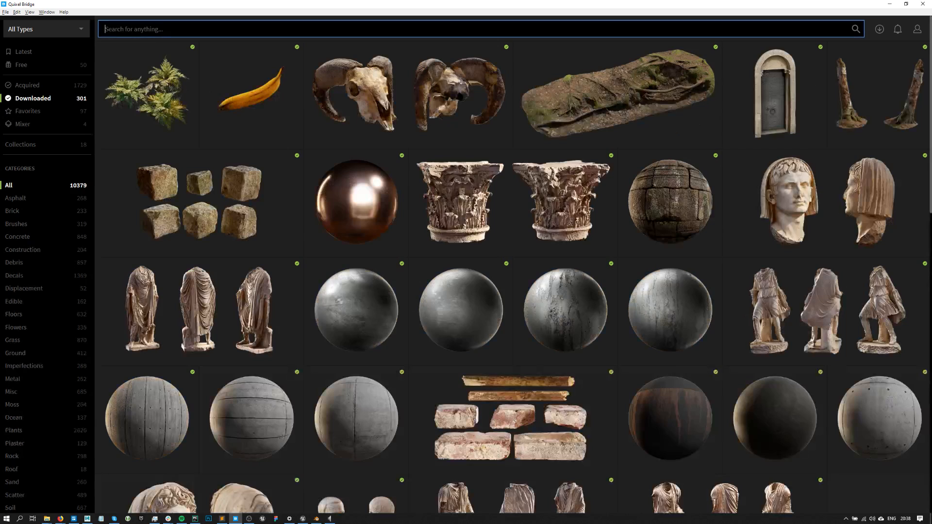
text(3d pl)
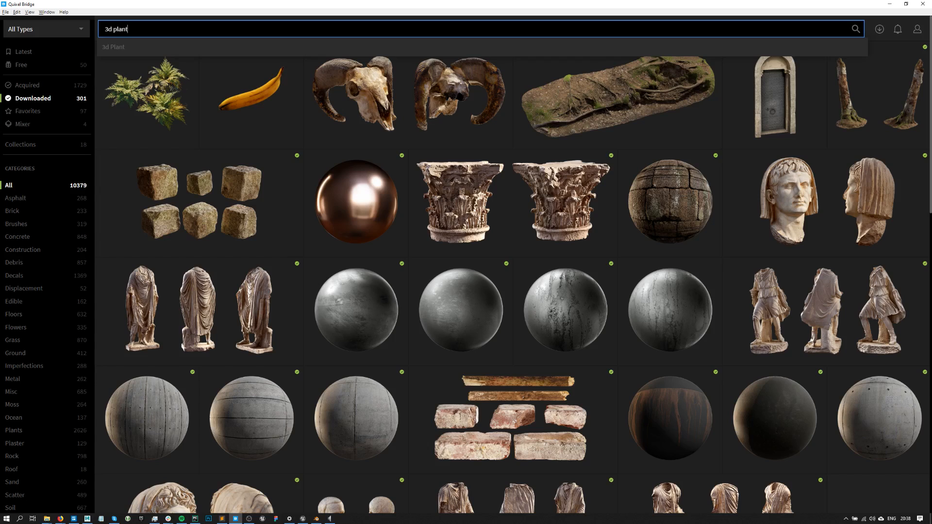
text(ant)
key(Return)
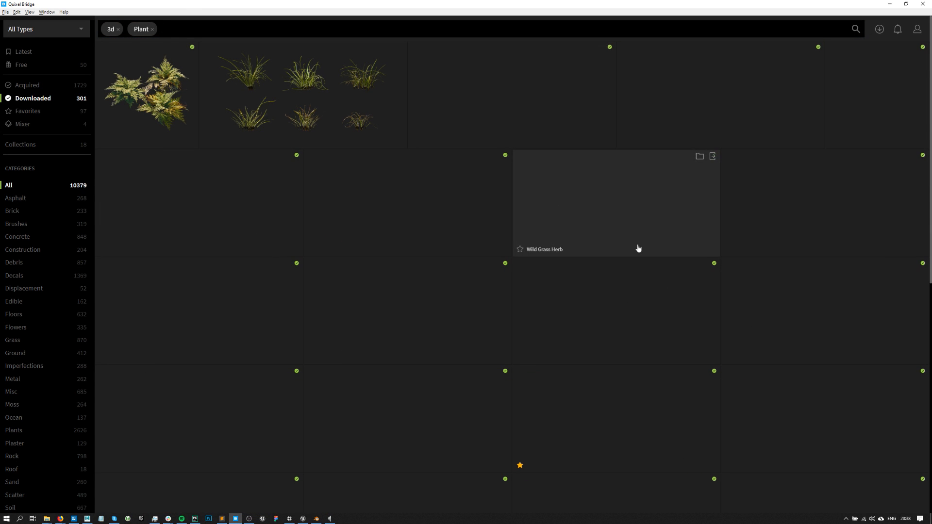
Export the Iris Tectorum plant asset to Blender and return to the Blender scene.
scroll(598, 273, down, 1)
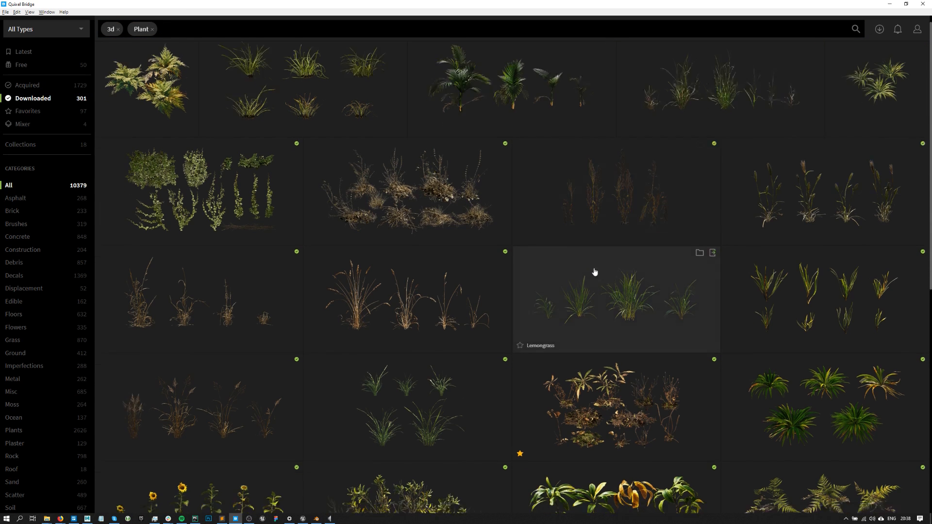
scroll(597, 273, down, 8)
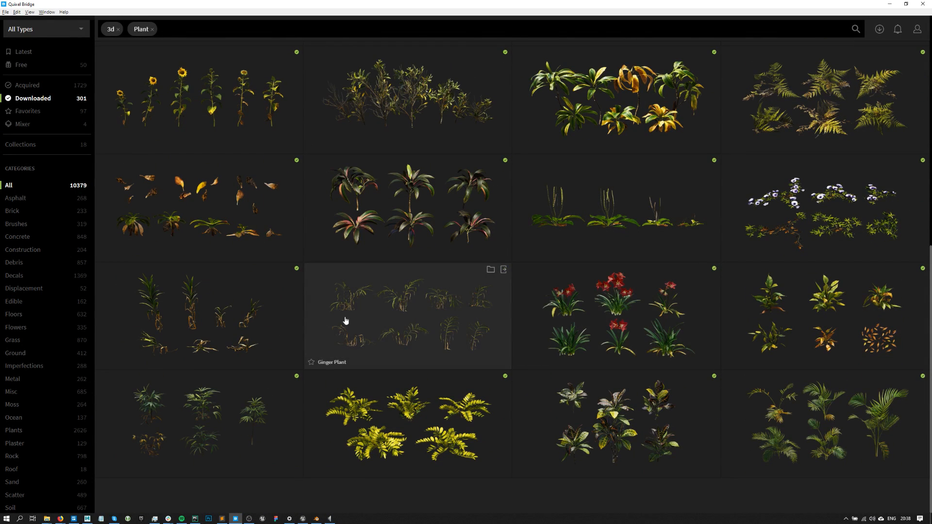
scroll(463, 273, up, 1)
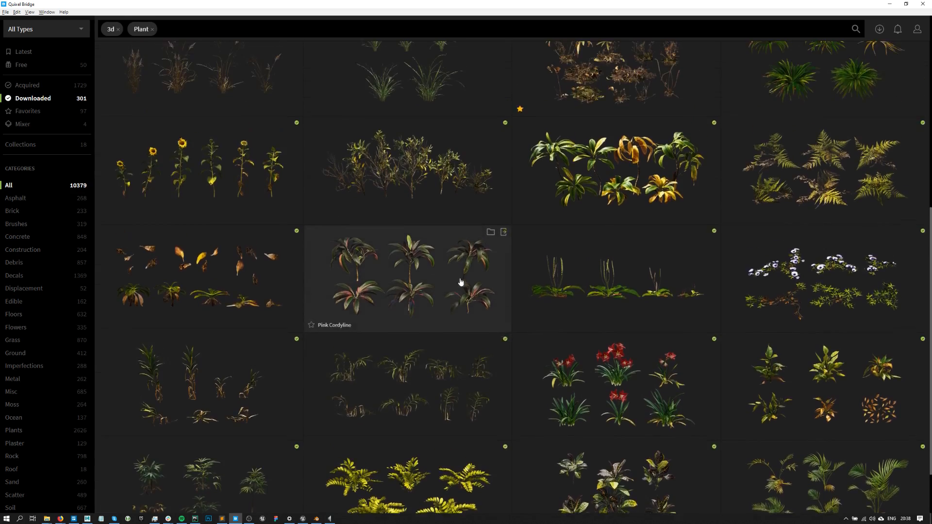
scroll(690, 289, up, 2)
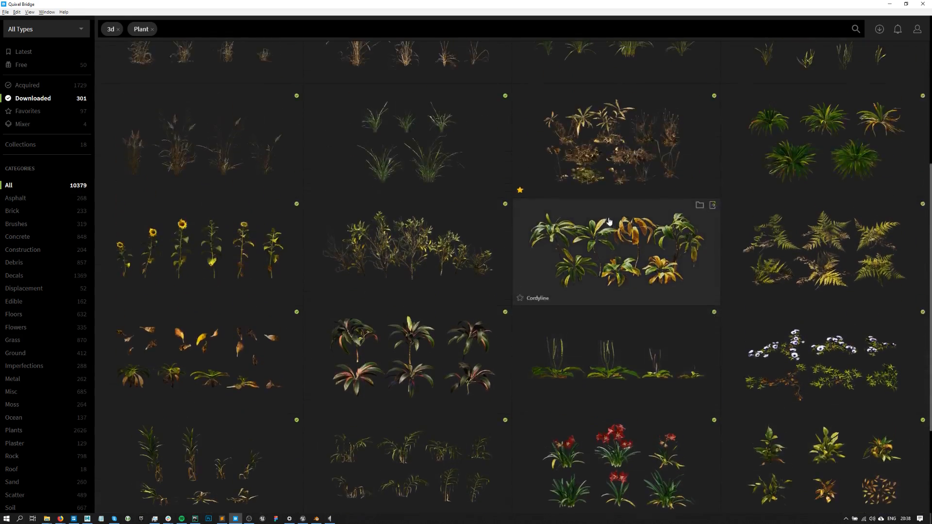
click(799, 237)
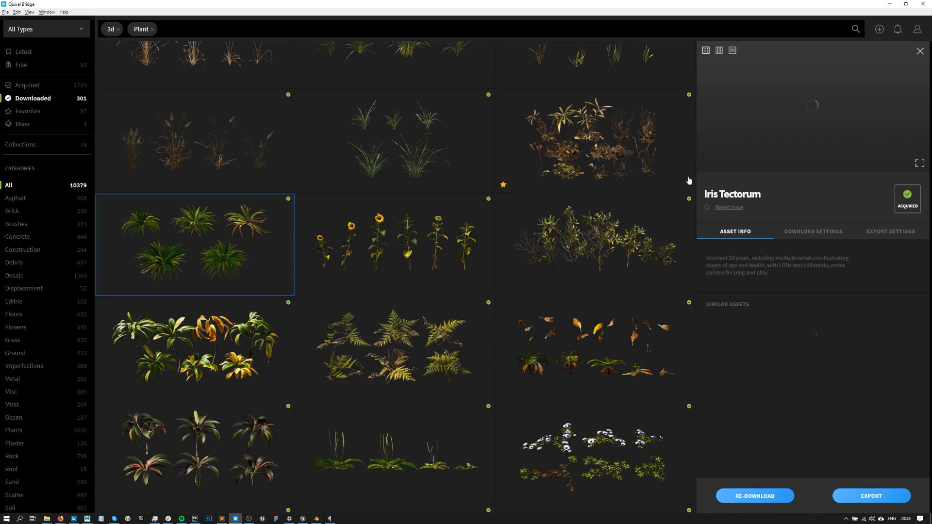
click(890, 232)
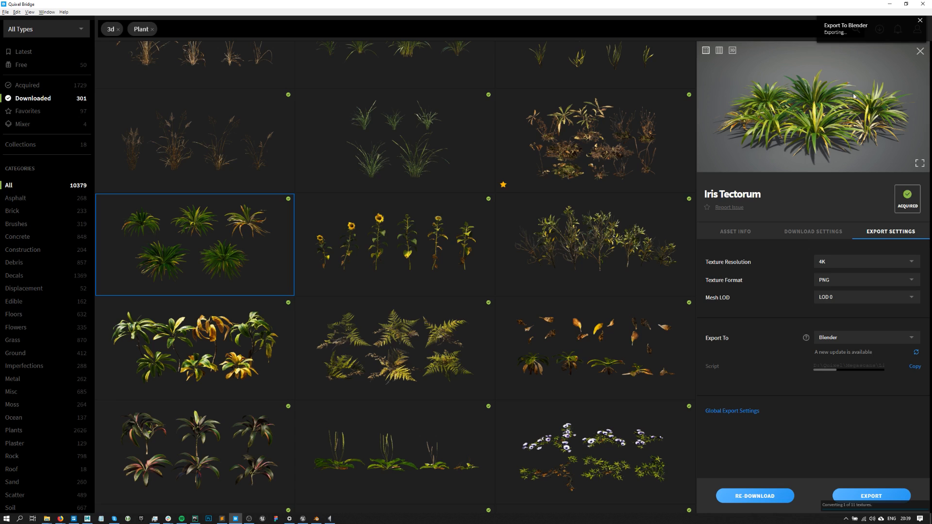
click(889, 3)
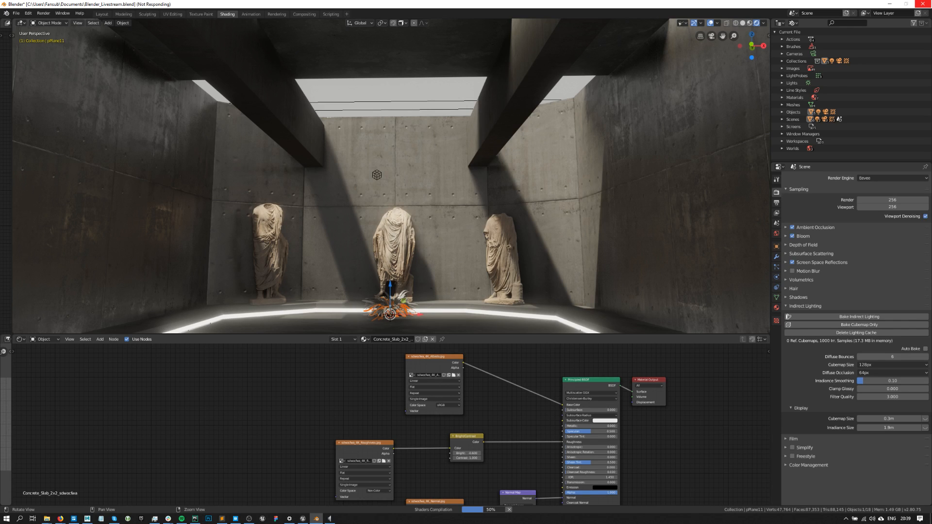
Move the dried iris variation about 1.3 m away from the pile of imported plants on the floor.
key(KP_Decimal)
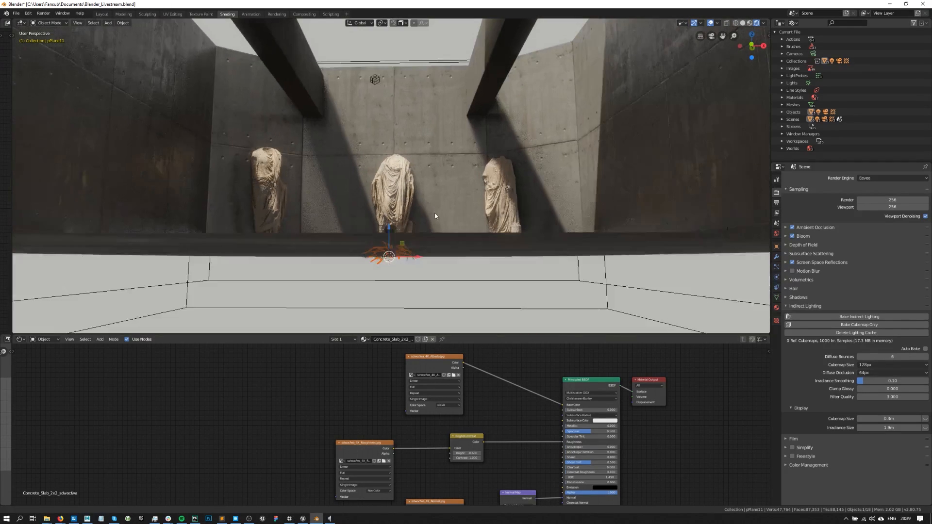
middle_drag(424, 218, 349, 289)
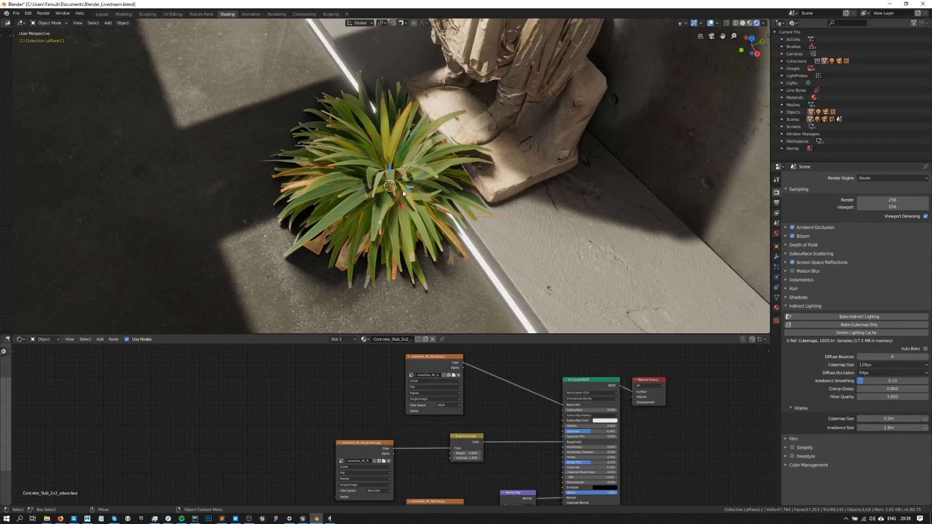
key(shift+d)
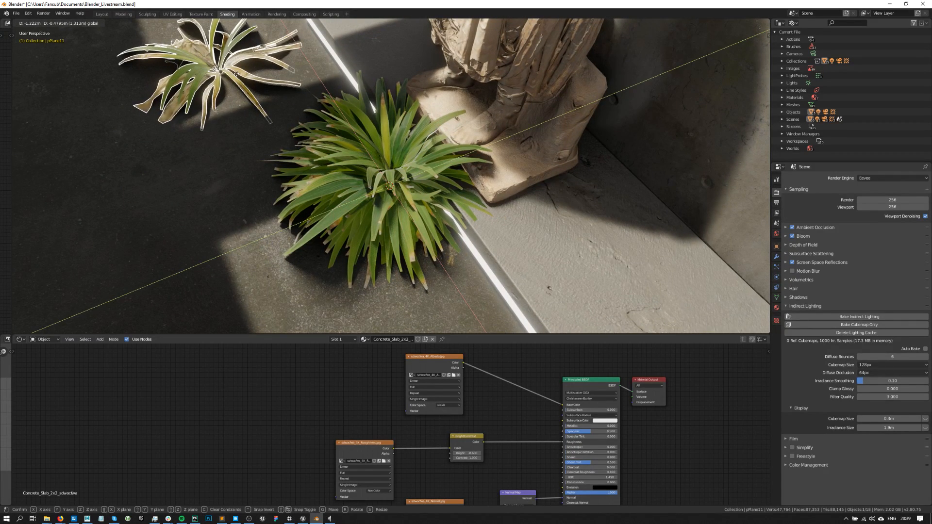
click(236, 73)
Pull the Var3 and Var1 iris plants out of the pile and place them separately on the dark floor.
click(390, 186)
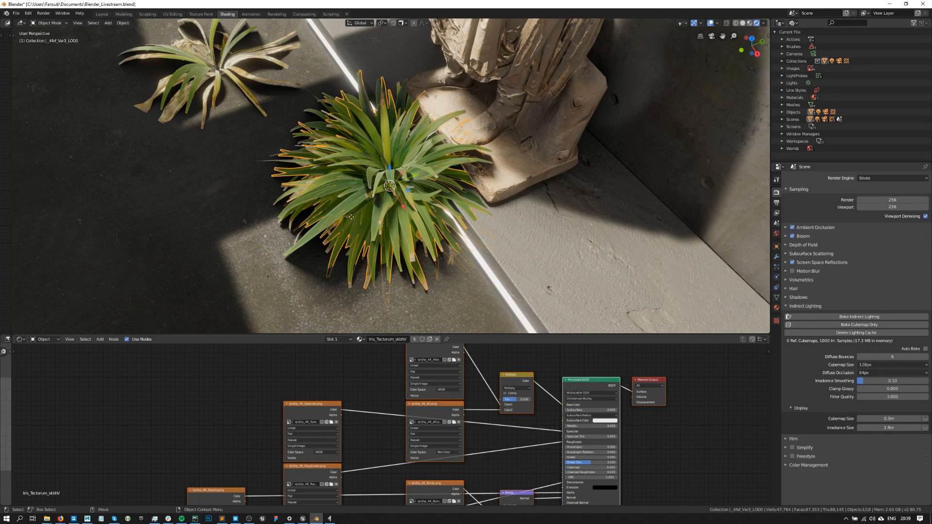
key(g)
click(130, 206)
click(431, 197)
scroll(434, 196, down, 1)
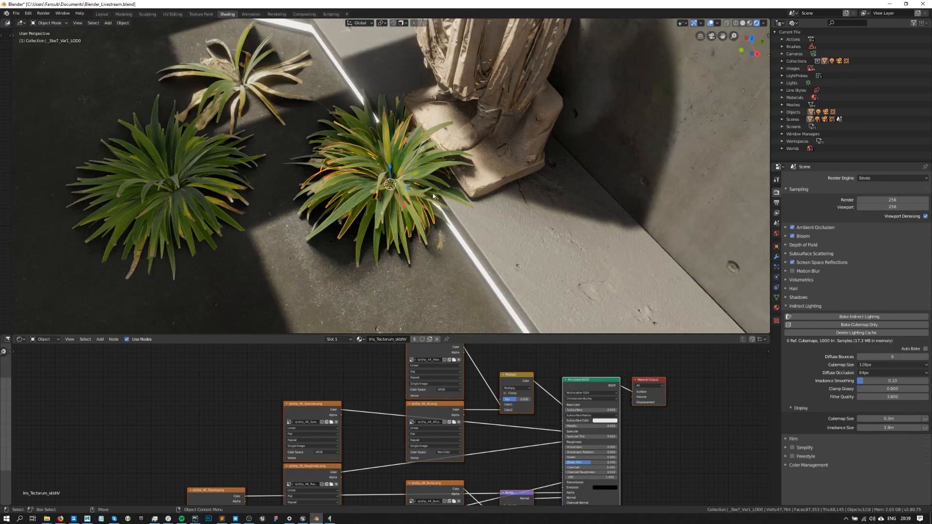
scroll(434, 196, down, 1)
drag(407, 189, 317, 299)
Move the Var2 iris plant away from the pile and shift the remaining Var4 plant slightly along the floor.
click(413, 204)
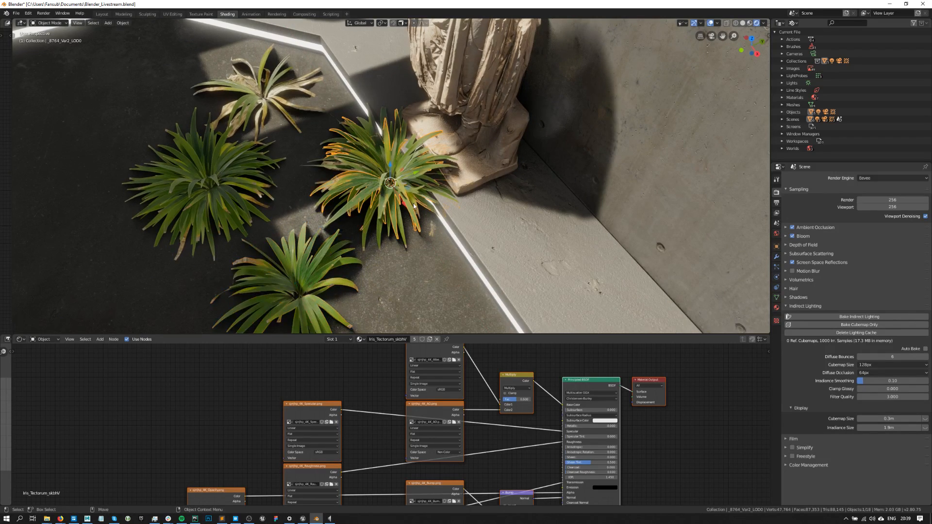
key(g)
click(109, 146)
click(396, 191)
scroll(397, 190, down, 2)
key(g)
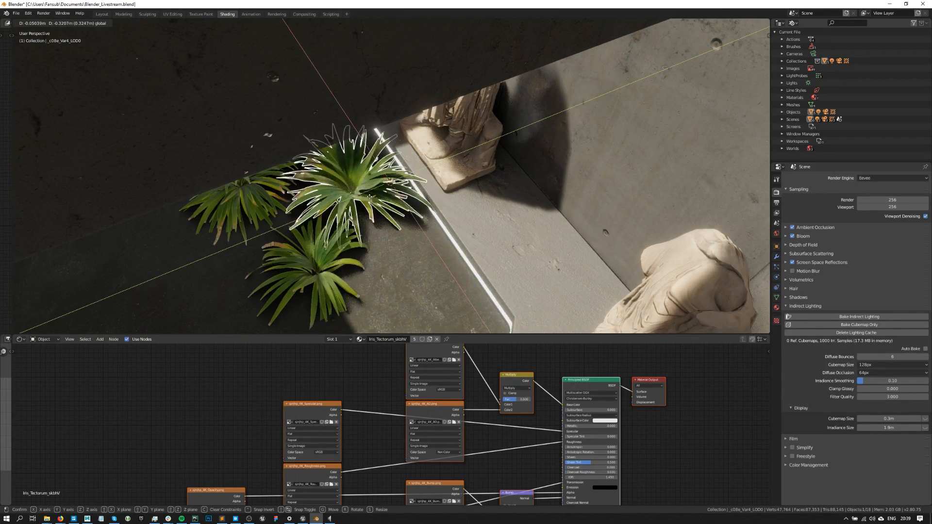
click(373, 179)
Select the Var1 iris plant and examine its leaf surfaces, tips and contact with the floor up close.
scroll(372, 180, up, 3)
middle_drag(372, 181, 357, 136)
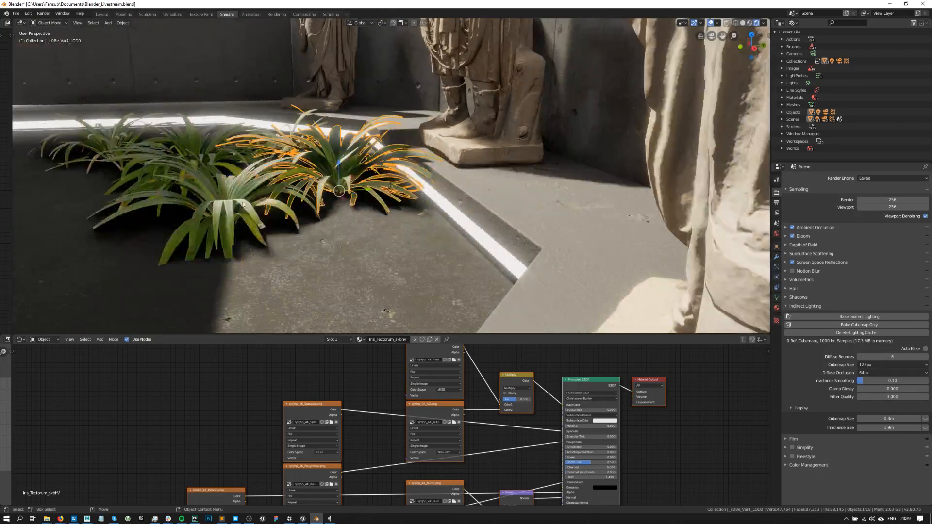
click(291, 194)
scroll(306, 184, up, 3)
alt+middle_drag(307, 184, 397, 184)
scroll(397, 184, up, 3)
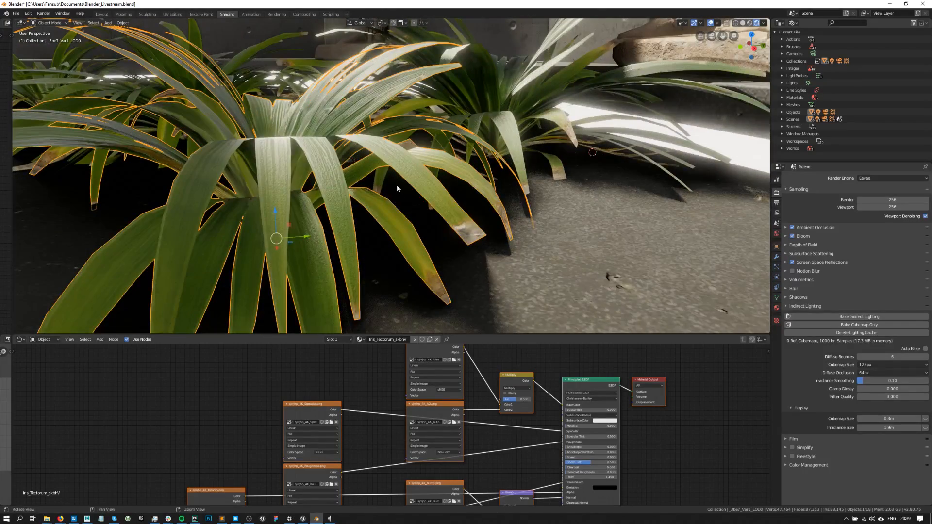
alt+drag(396, 185, 364, 232)
alt+middle_drag(364, 232, 394, 196)
scroll(394, 196, up, 2)
alt+middle_drag(322, 247, 398, 221)
scroll(391, 240, up, 3)
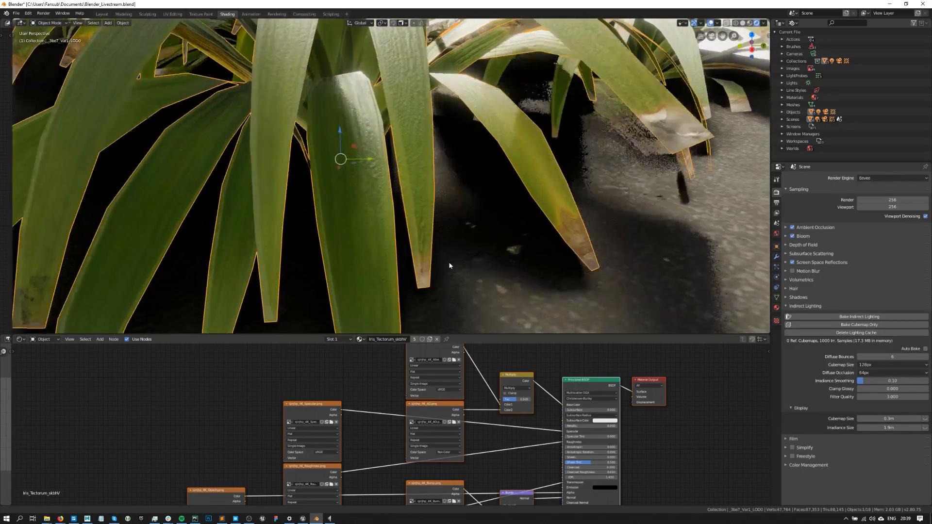
scroll(415, 214, down, 4)
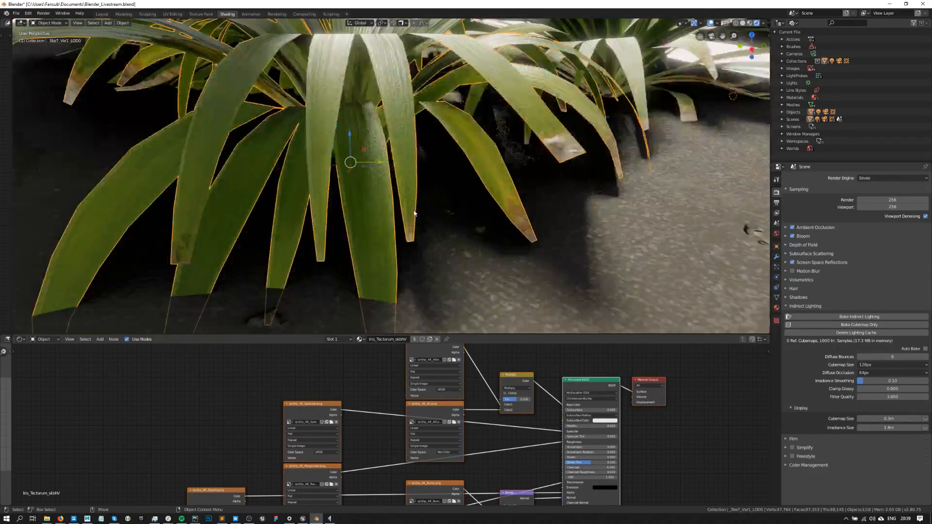
Examine the iris leaf tips and the Iris_Tectorum material nodes, following the opacity map to the shader's alpha input.
alt+middle_drag(420, 198, 427, 224)
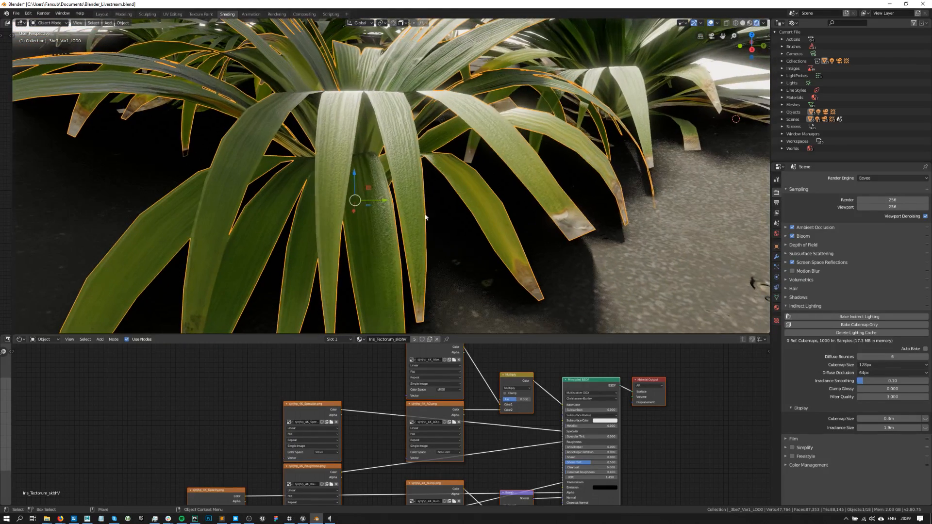
scroll(368, 185, down, 3)
scroll(389, 165, up, 3)
scroll(539, 465, up, 3)
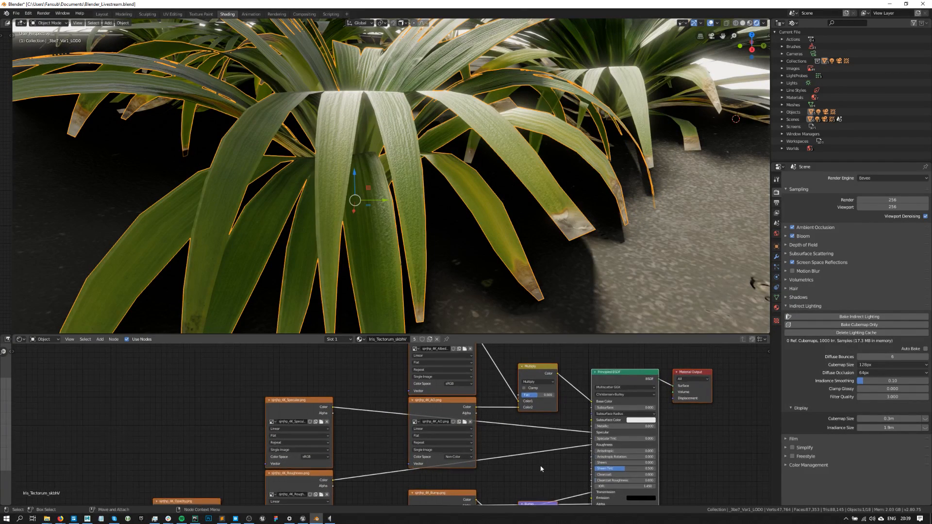
middle_drag(540, 464, 536, 377)
scroll(611, 430, up, 1)
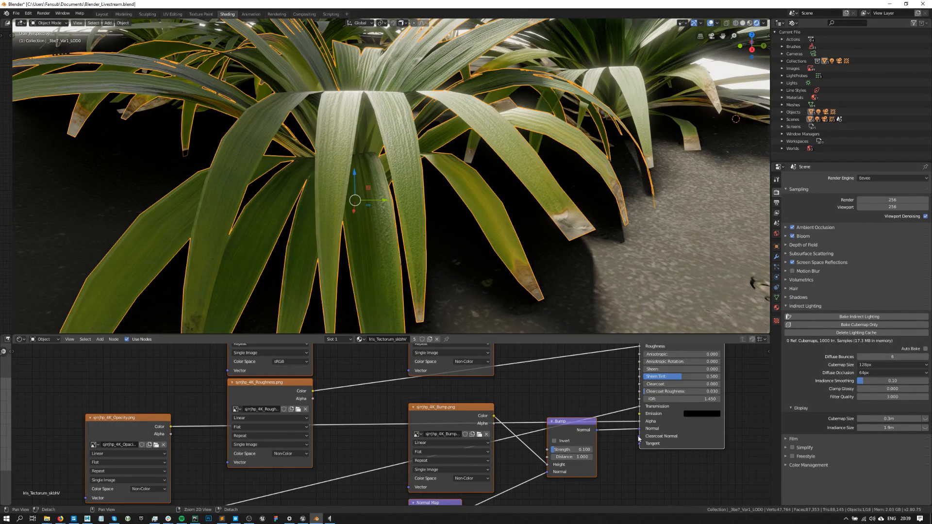
middle_drag(626, 404, 604, 407)
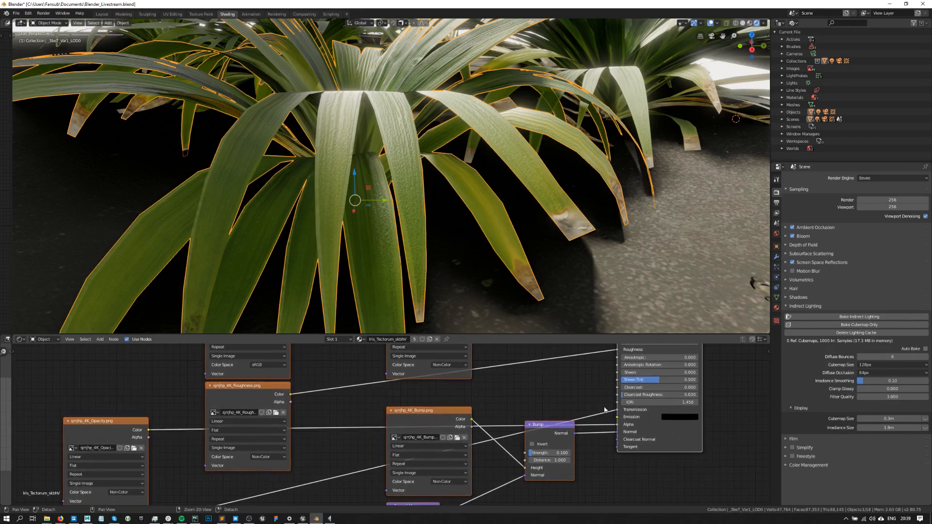
middle_drag(114, 425, 135, 410)
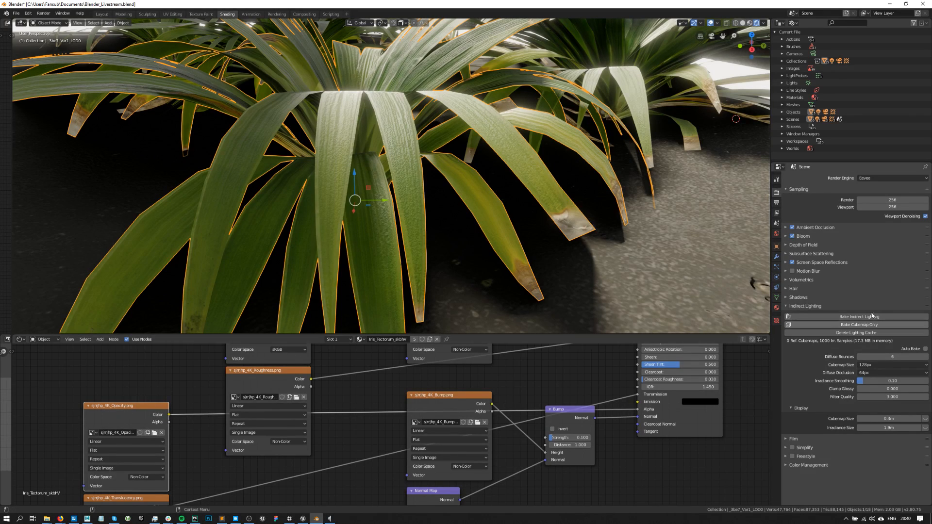
Set the iris material's blend mode to Alpha Hashed and check the leaf tips of the Var1 plant.
click(776, 309)
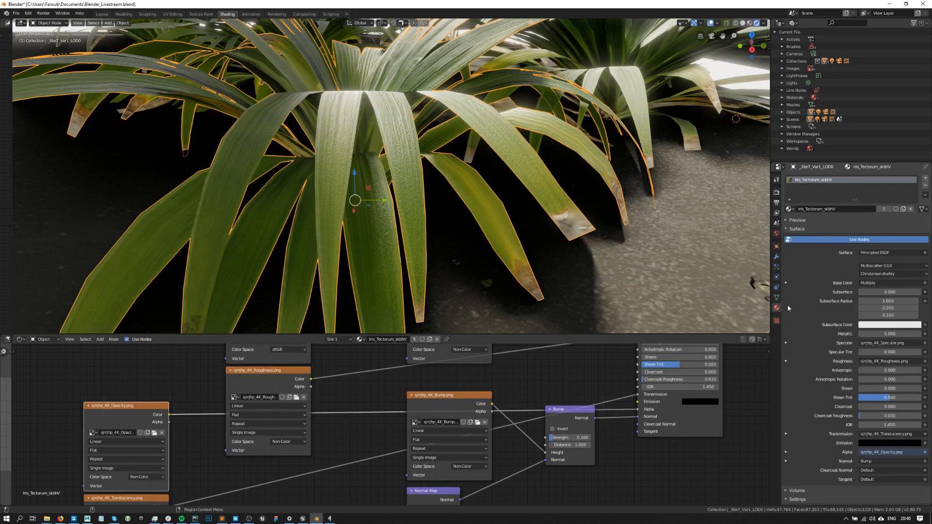
scroll(801, 315, down, 5)
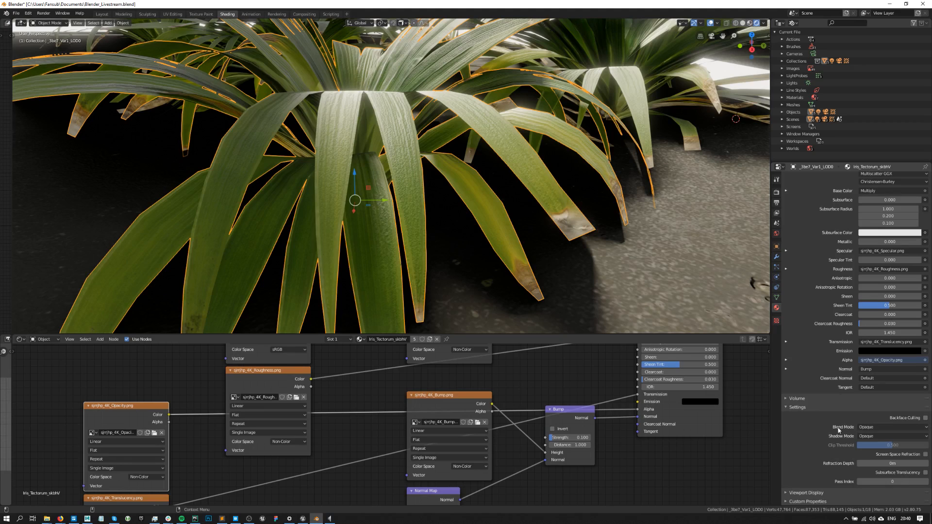
click(902, 428)
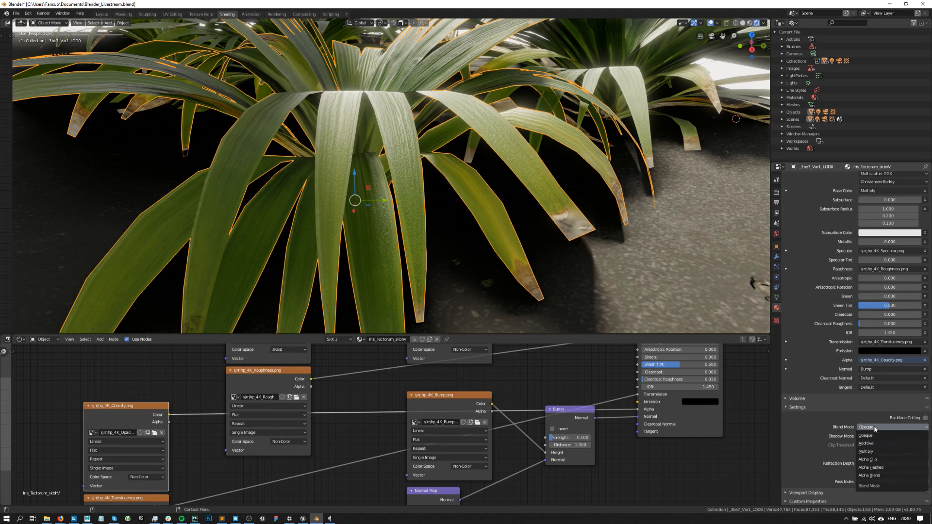
click(883, 468)
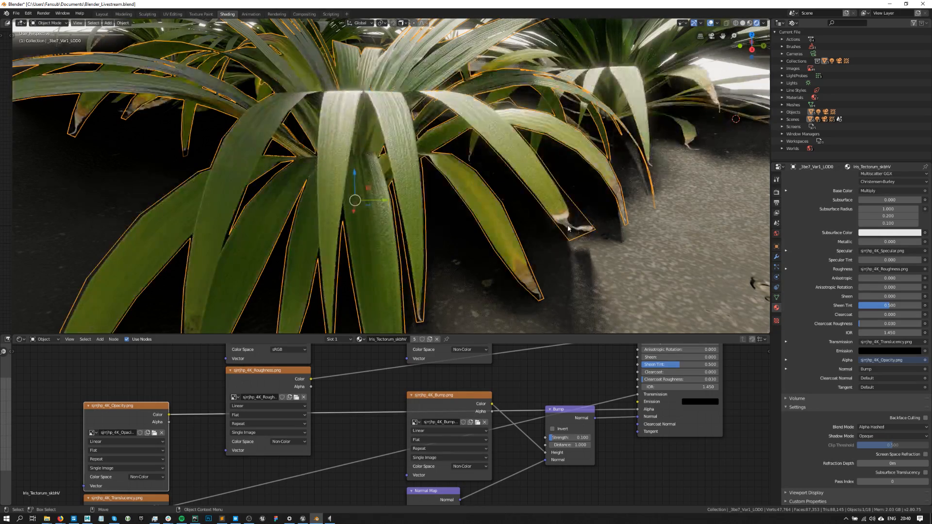
scroll(454, 247, down, 2)
key(alt+a)
scroll(481, 198, up, 2)
middle_drag(480, 177, 474, 141)
click(432, 91)
Switch the iris material's blend mode to Opaque for comparison, restore Alpha Hashed, and inspect the leaf edges up close.
click(878, 427)
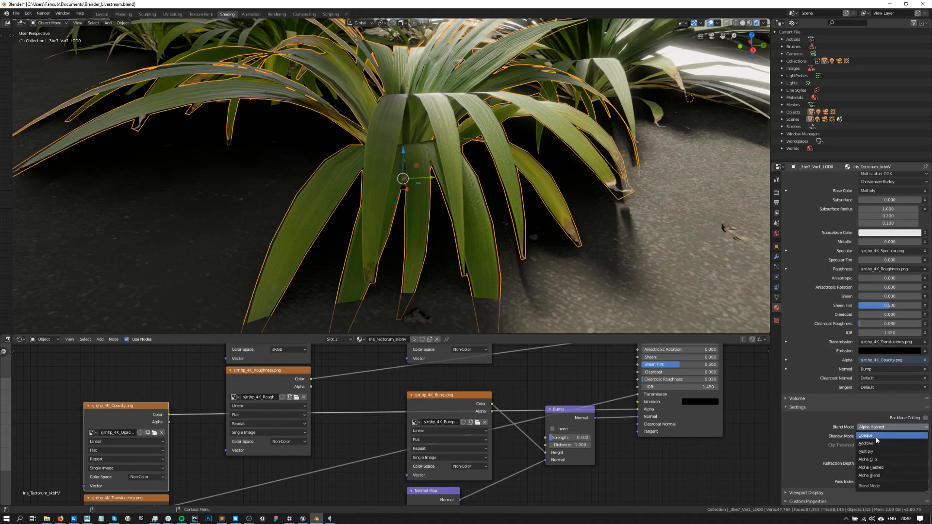
click(891, 435)
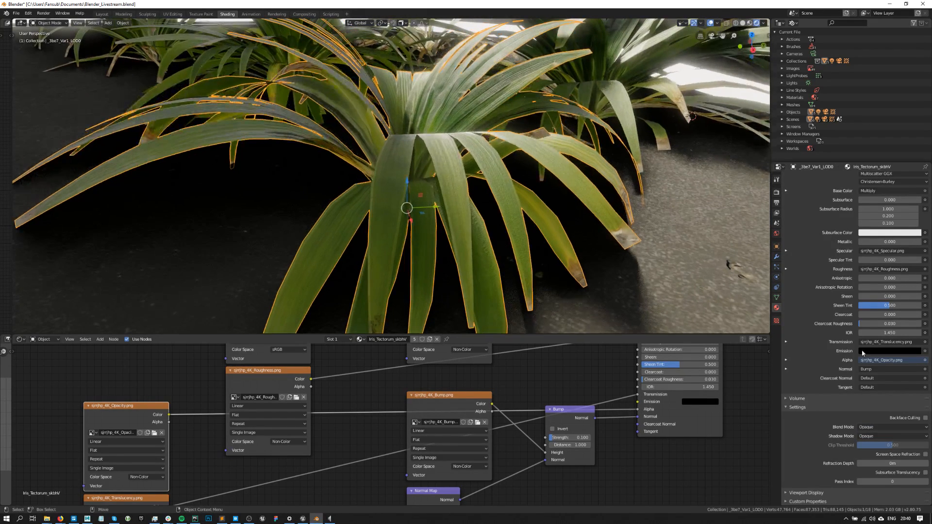
click(881, 427)
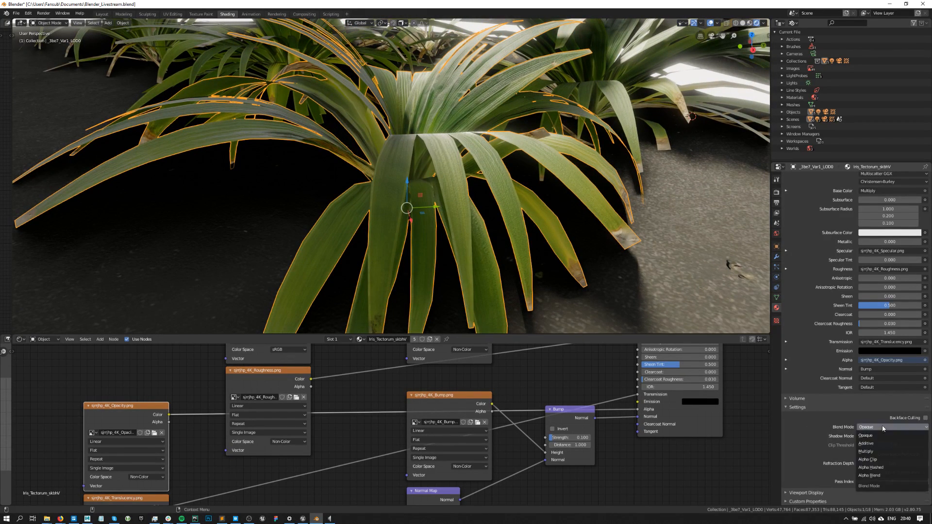
click(886, 467)
scroll(494, 218, up, 3)
scroll(509, 206, down, 4)
shift+middle_drag(509, 204, 471, 181)
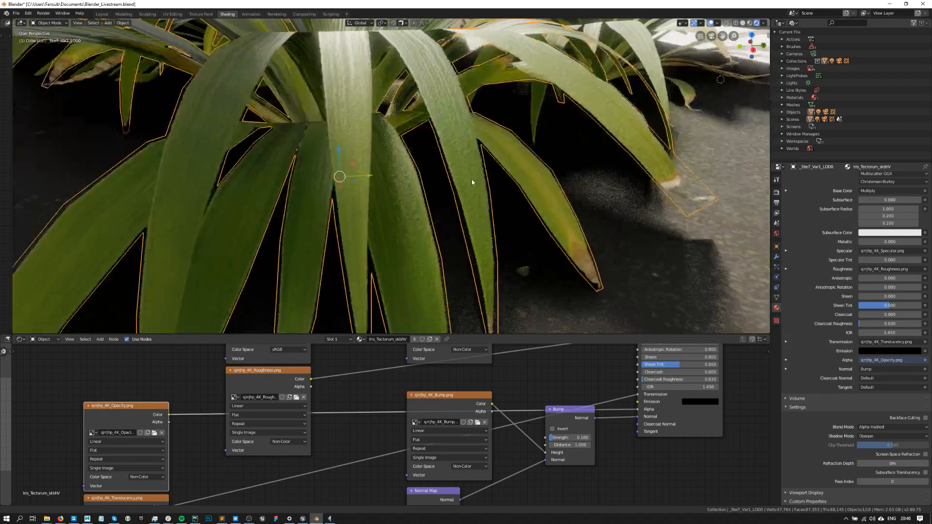
scroll(472, 181, up, 6)
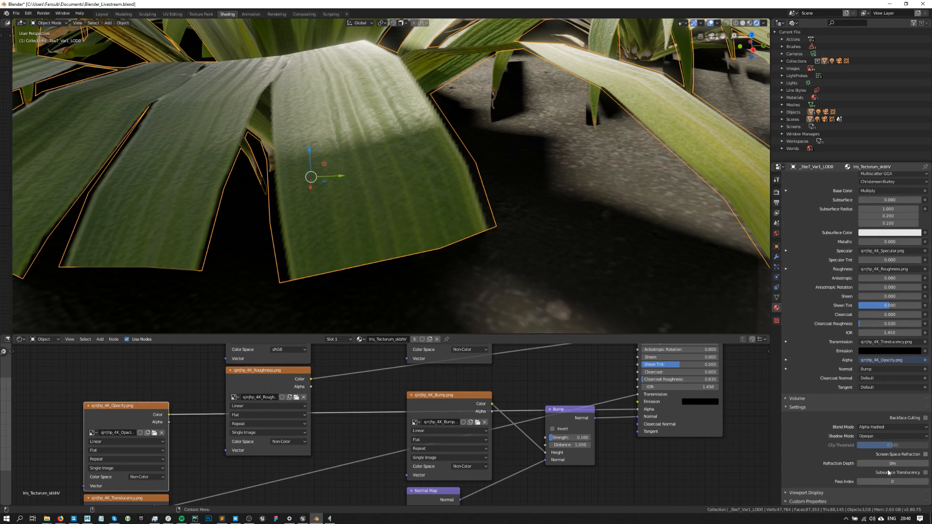
Try the Alpha Clip blend mode on the iris material and return it to Alpha Hashed.
click(876, 428)
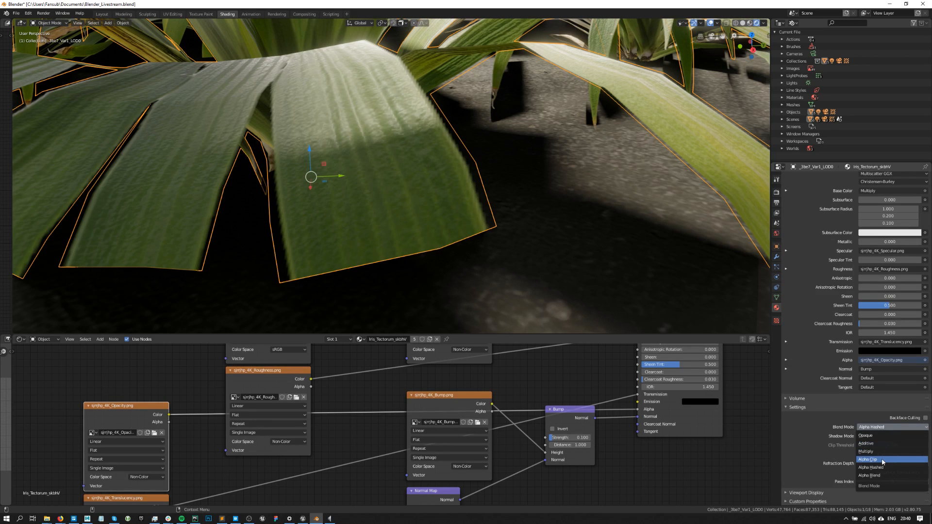
click(869, 460)
scroll(438, 124, down, 6)
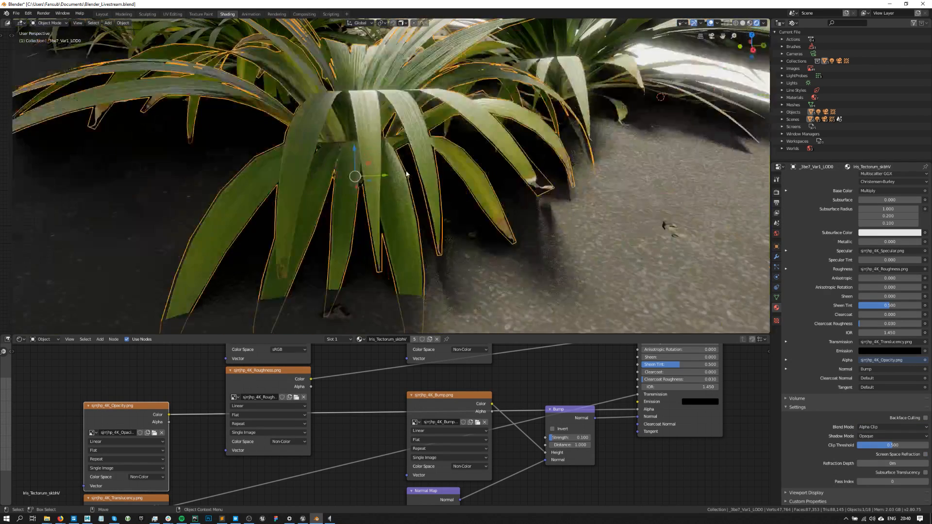
scroll(482, 209, up, 3)
click(879, 427)
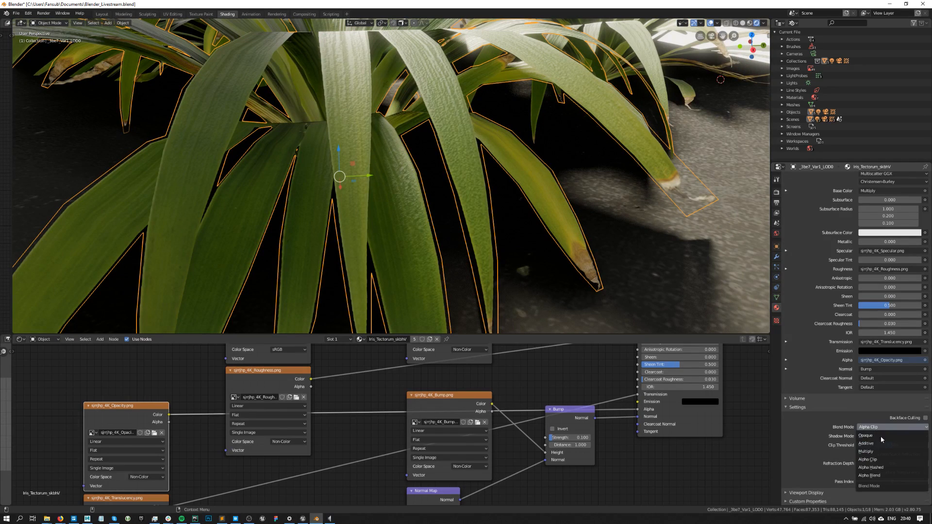
click(884, 468)
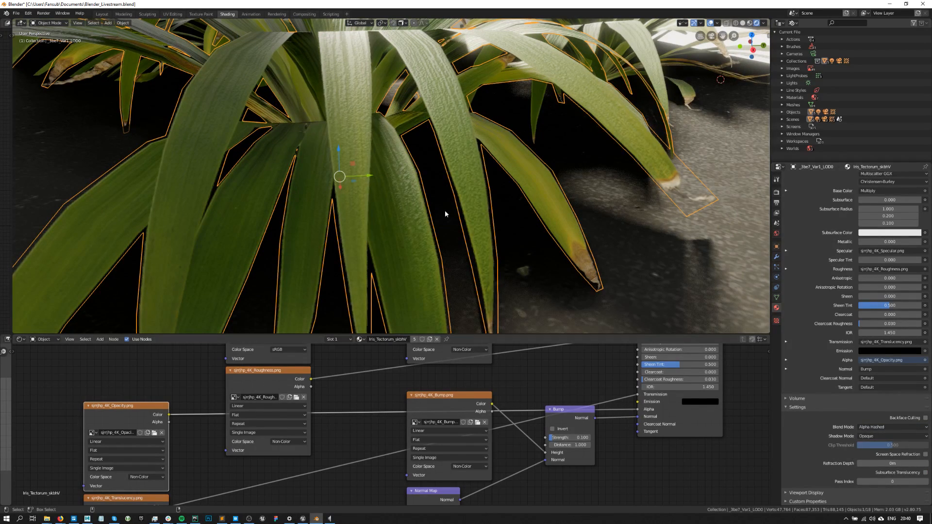
View the iris plants together with the statues from farther back in the hall.
scroll(459, 170, down, 4)
middle_drag(459, 171, 444, 217)
mouse_move(444, 217)
alt+mouse_down()
mouse_move(448, 174)
mouse_move(465, 200)
mouse_move(428, 220)
alt+mouse_up()
scroll(450, 168, down, 4)
scroll(449, 168, up, 3)
alt+middle_drag(428, 220, 461, 189)
scroll(397, 273, up, 2)
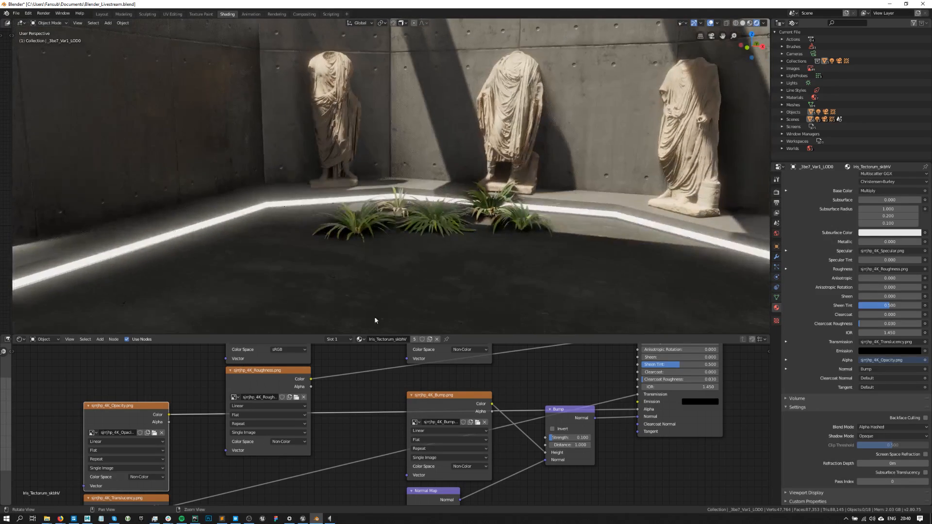
Switch to Quixel Bridge and search the downloaded assets for "decal".
click(236, 522)
click(369, 29)
key(BackSpace)
key(BackSpace)
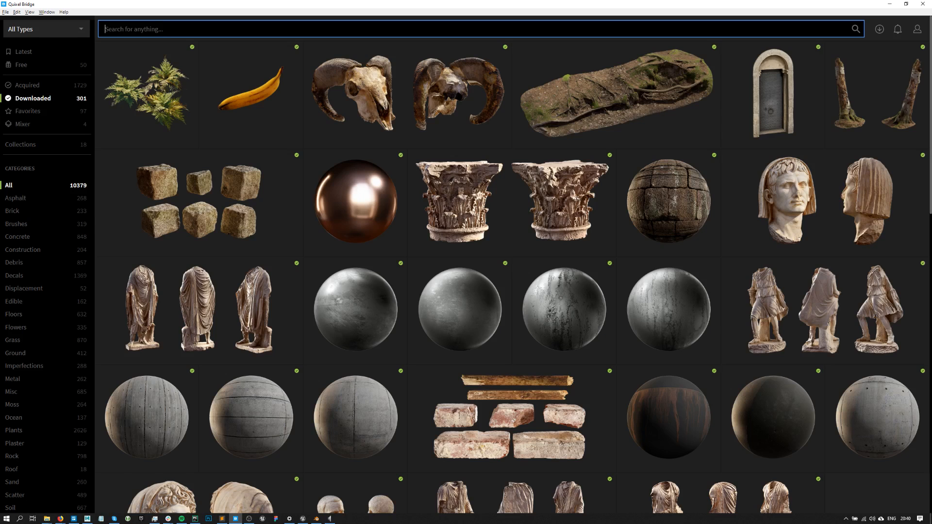
text(decal)
key(Return)
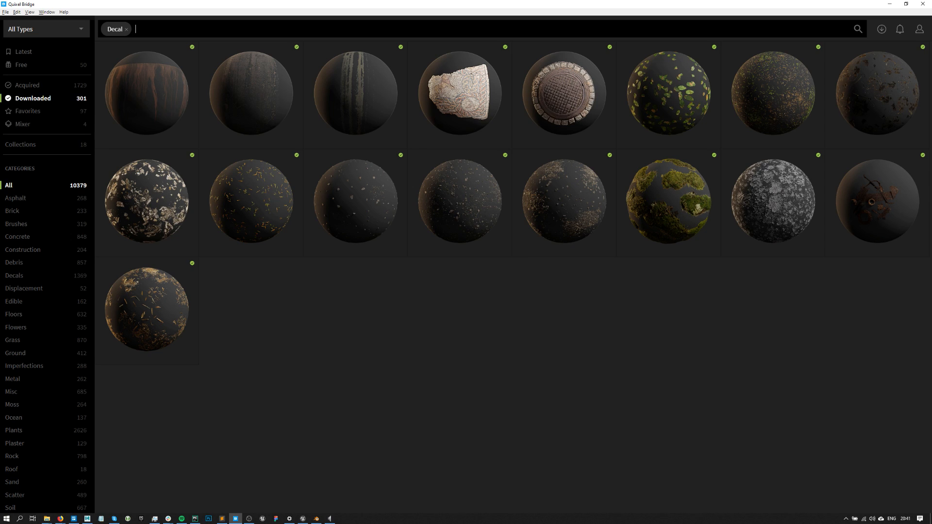
Export the Black Gravel decal from Quixel Bridge to Blender.
key(alt+Tab)
click(317, 328)
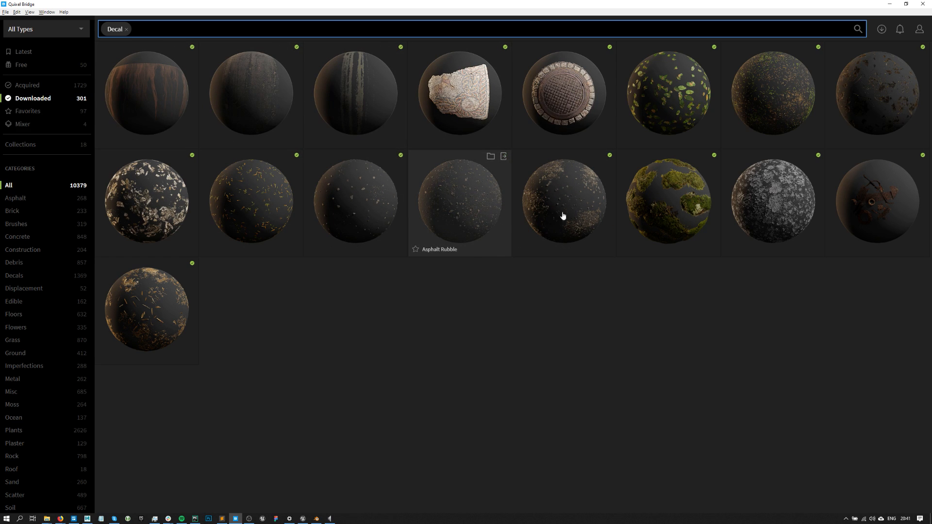
click(819, 156)
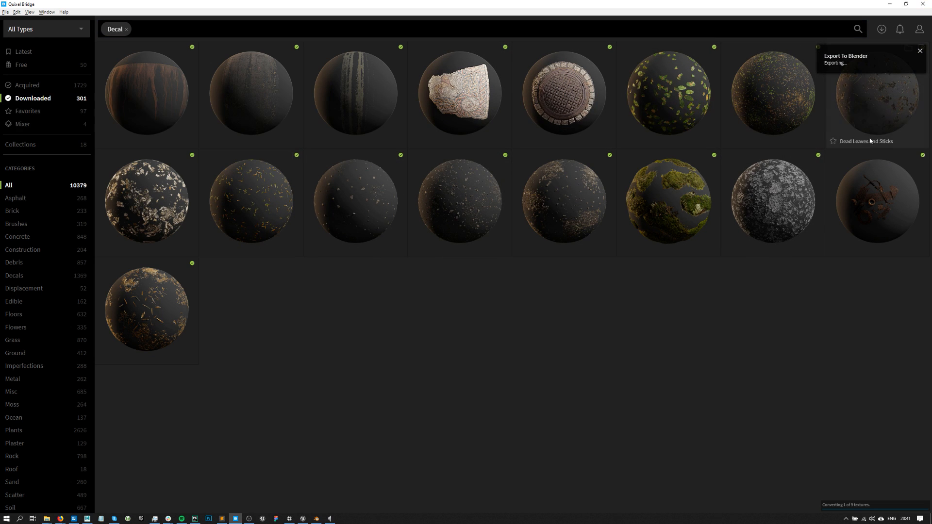
Check the Black Gravel decal's export settings, keep the 2K texture resolution, and return to Blender.
click(753, 217)
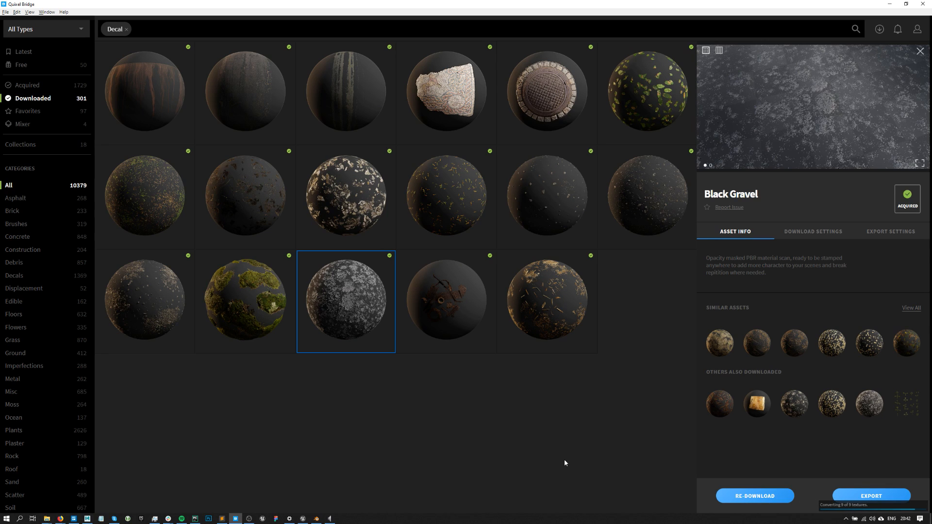
click(874, 234)
click(839, 261)
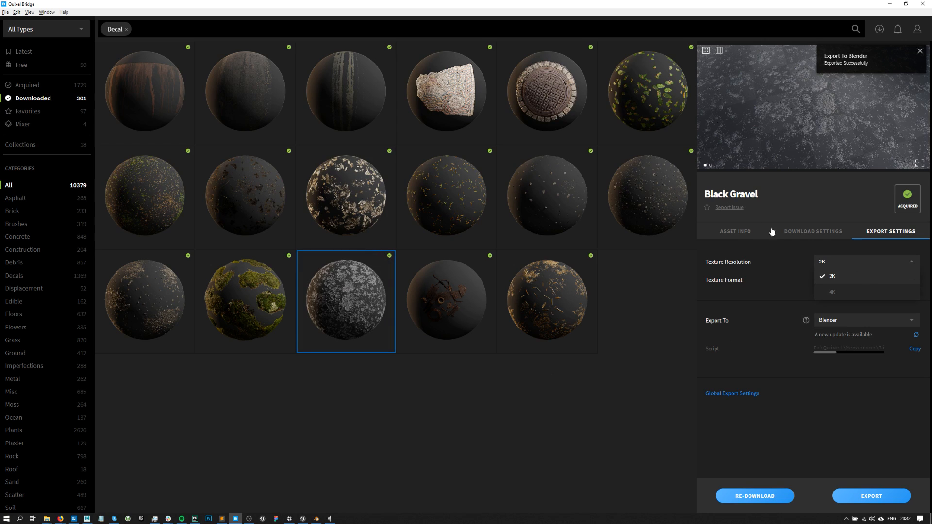
click(833, 275)
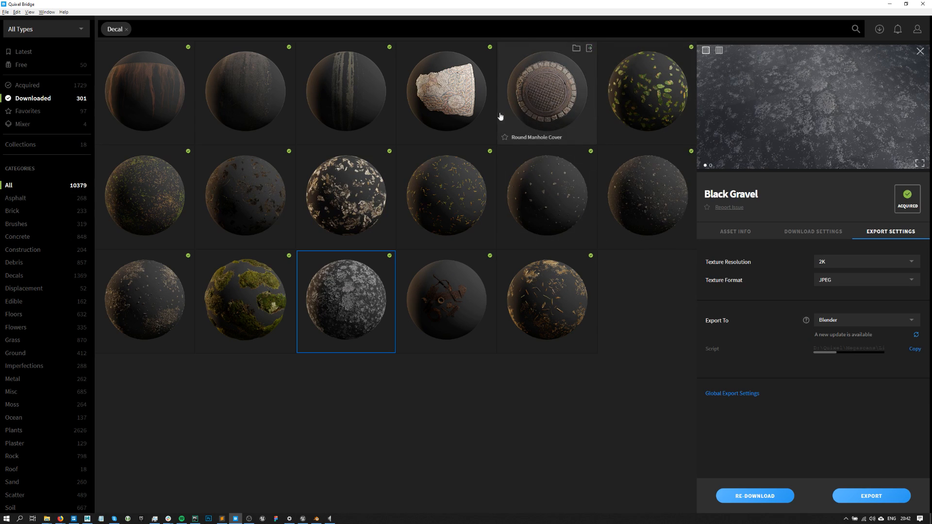
click(890, 4)
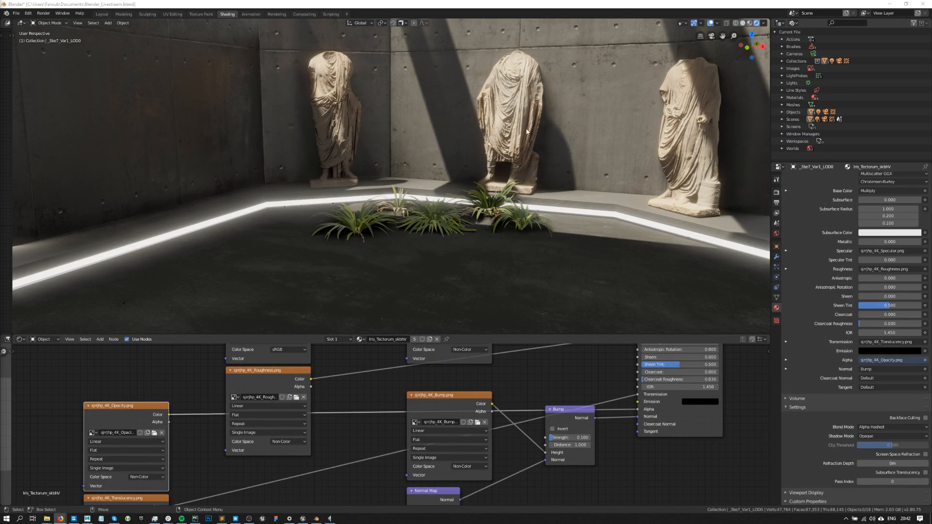
Select the concrete wall object pPlane11 behind the statues and assign it the Black_Gravel_sjyapko material.
scroll(570, 146, down, 6)
scroll(568, 147, up, 3)
click(491, 122)
click(704, 112)
click(548, 84)
middle_drag(532, 124, 647, 121)
click(659, 122)
scroll(503, 112, up, 4)
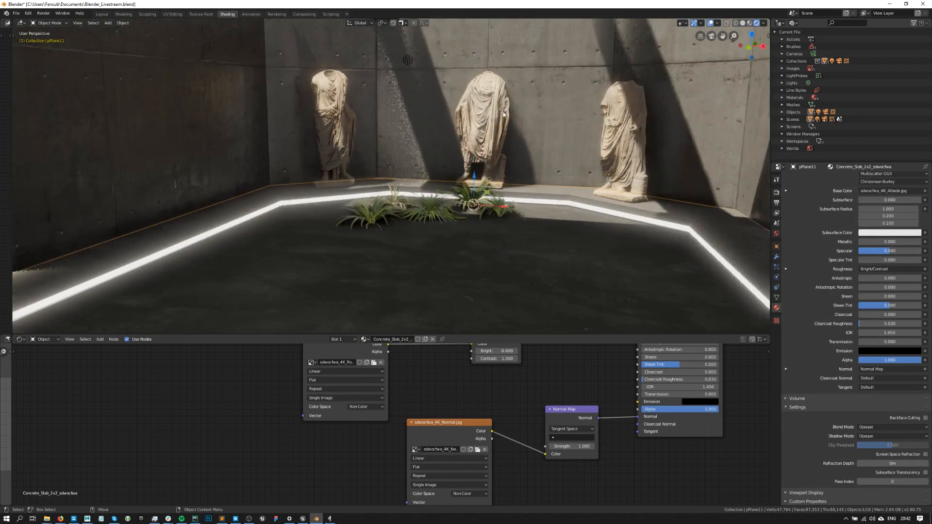
alt+drag(502, 110, 519, 99)
alt+middle_drag(519, 99, 513, 141)
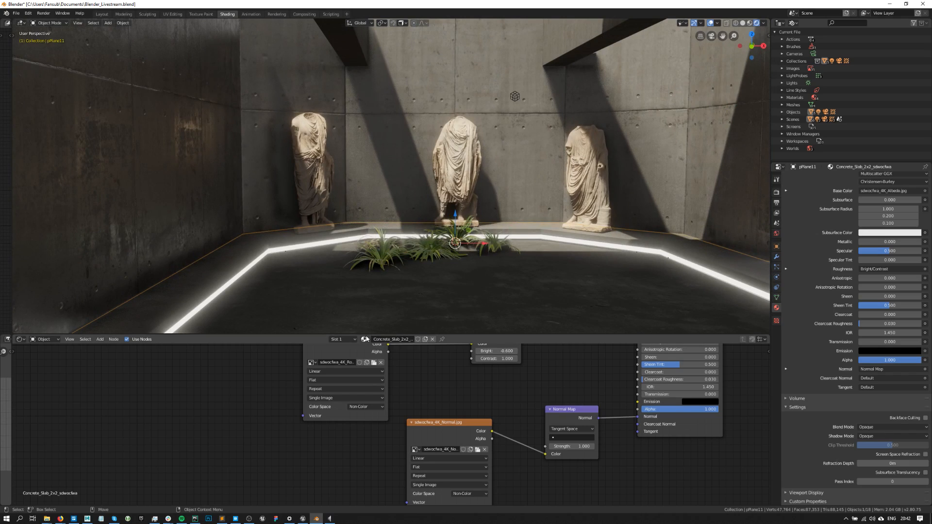
click(365, 339)
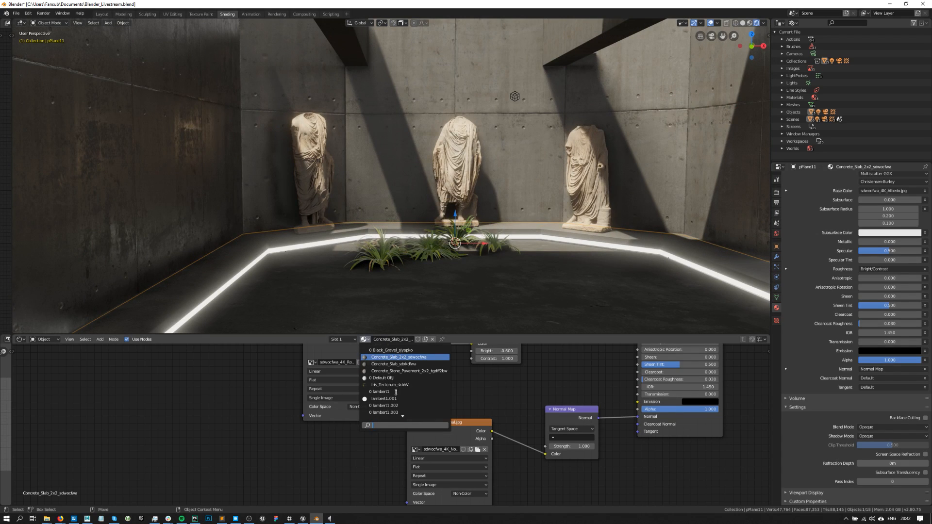
click(420, 351)
scroll(499, 134, down, 2)
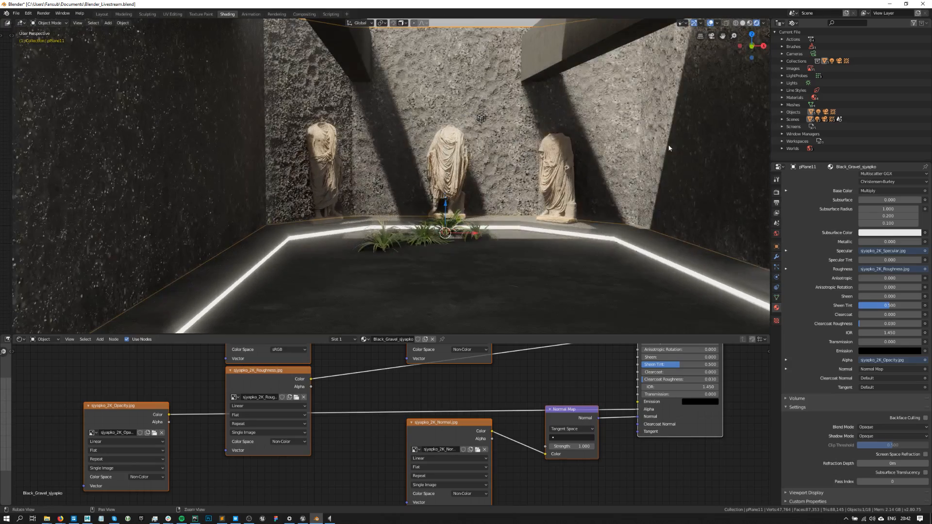
Inspect the gravel surface on the wall up close and set the gravel material's blend mode to Alpha Hashed.
alt+middle_drag(668, 148, 406, 181)
alt+drag(405, 182, 313, 161)
alt+middle_drag(313, 161, 613, 251)
scroll(434, 152, up, 5)
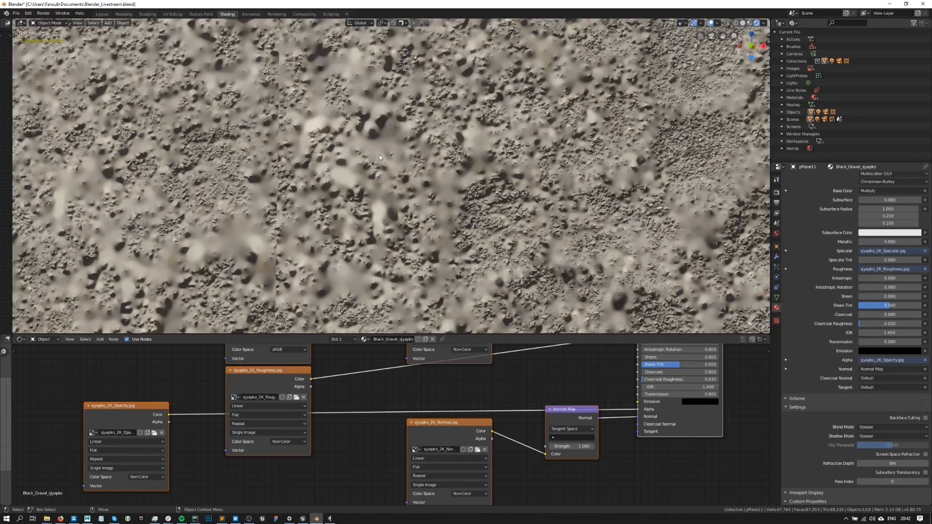
click(869, 428)
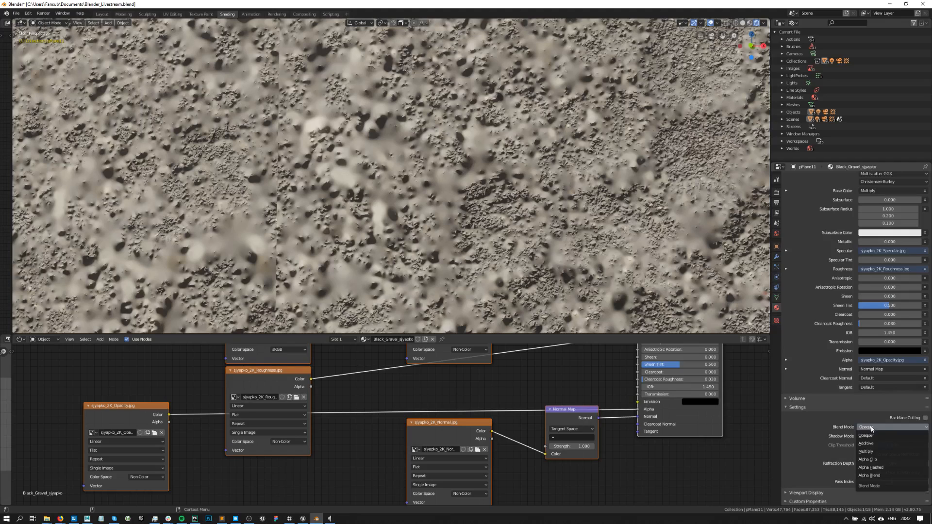
click(870, 467)
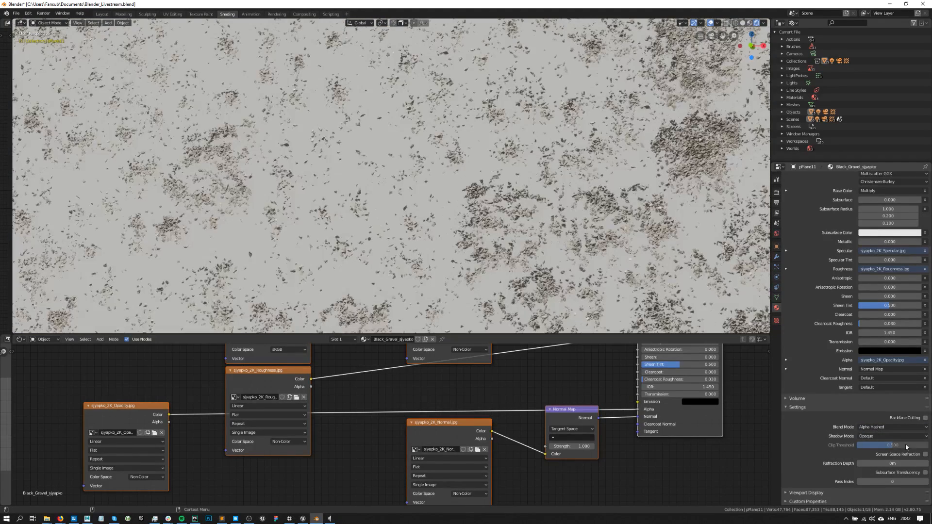
Deselect the wall and examine how the gravel decal's transparency looks on the walls beside the statues.
scroll(531, 147, down, 10)
click(663, 145)
scroll(583, 149, down, 2)
middle_drag(494, 154, 405, 162)
scroll(485, 126, up, 4)
alt+drag(404, 161, 436, 165)
alt+right_drag(434, 192, 457, 158)
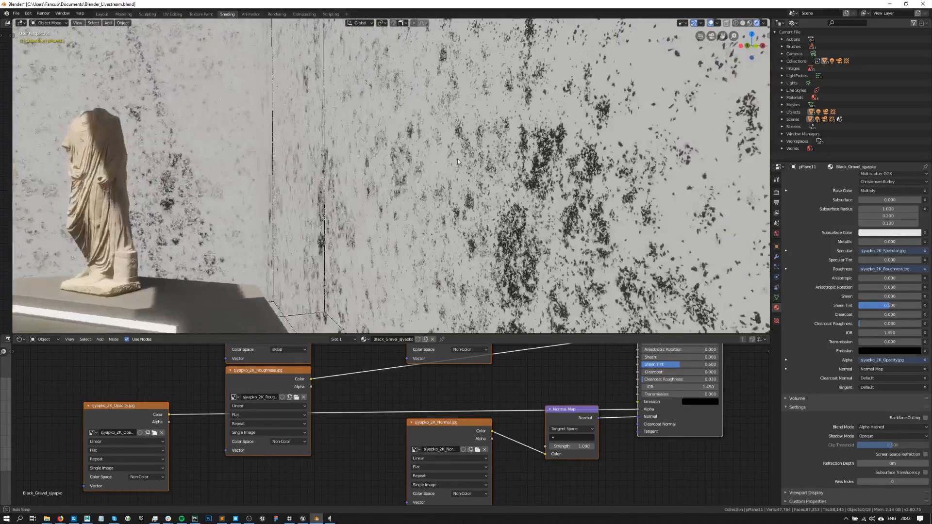
Undo the gravel material assignment on the walls and reselect the concrete wall object pPlane11.
scroll(457, 159, down, 4)
click(457, 159)
key(ctrl+z)
key(ctrl+z)
key(ctrl+z)
key(ctrl+z)
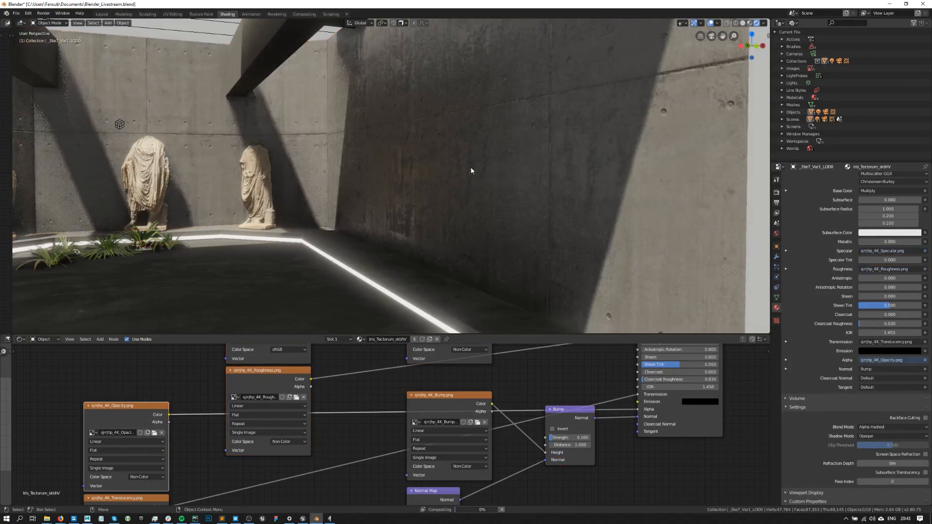
scroll(445, 179, down, 4)
click(409, 138)
scroll(417, 145, down, 1)
alt+middle_drag(428, 150, 449, 172)
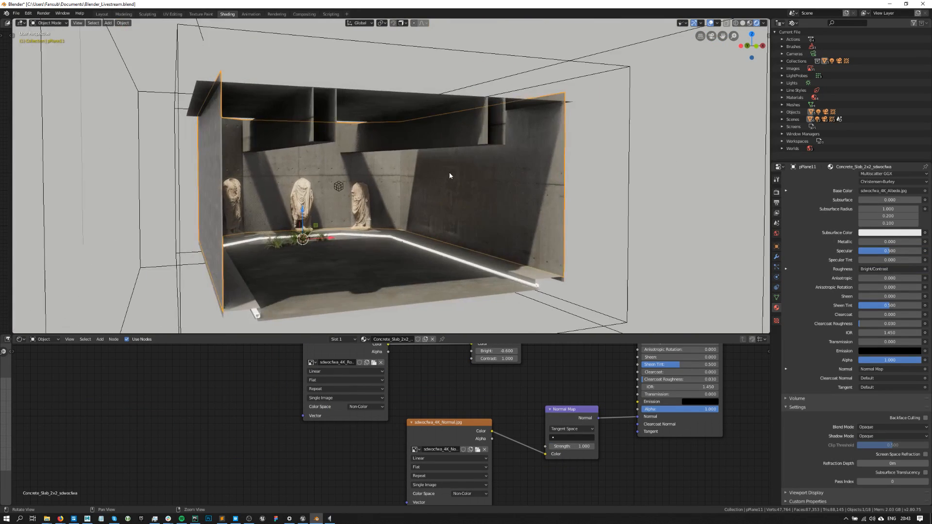
Duplicate the concrete wall pPlane11 in place and delete the surplus copy.
scroll(450, 172, up, 2)
key(ctrl+d)
right_click(487, 182)
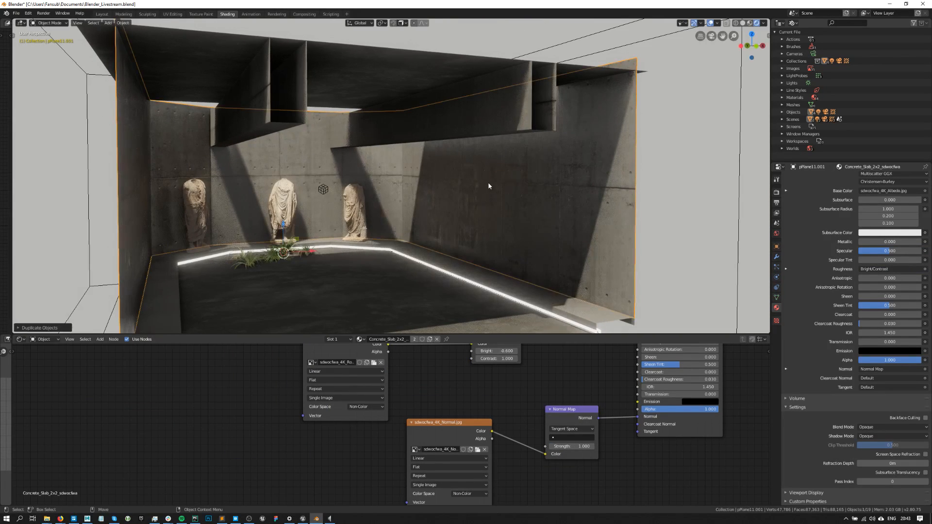
key(shift+d)
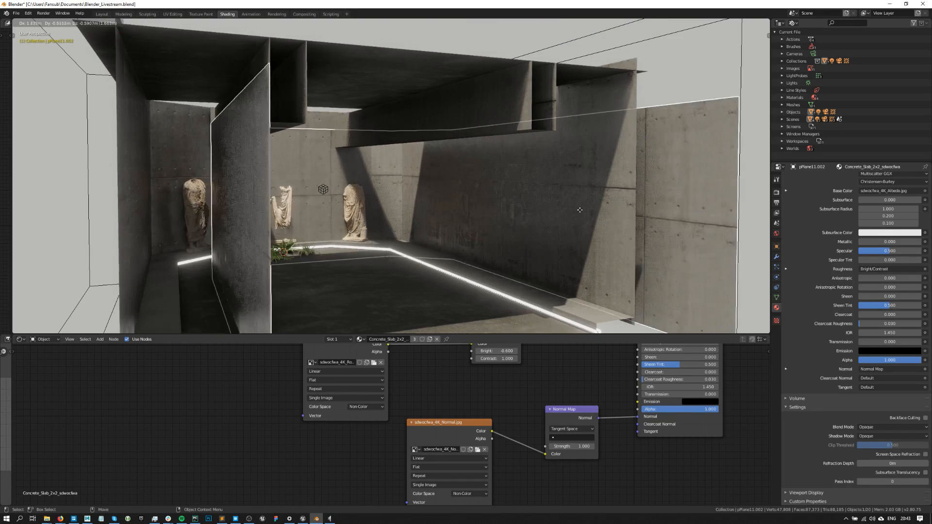
right_click(549, 201)
scroll(585, 189, down, 3)
scroll(584, 189, up, 3)
drag(287, 250, 304, 194)
key(Delete)
Make another in-place copy of the concrete wall and try scaling it slightly along X.
click(556, 193)
key(shift+d)
right_click(555, 190)
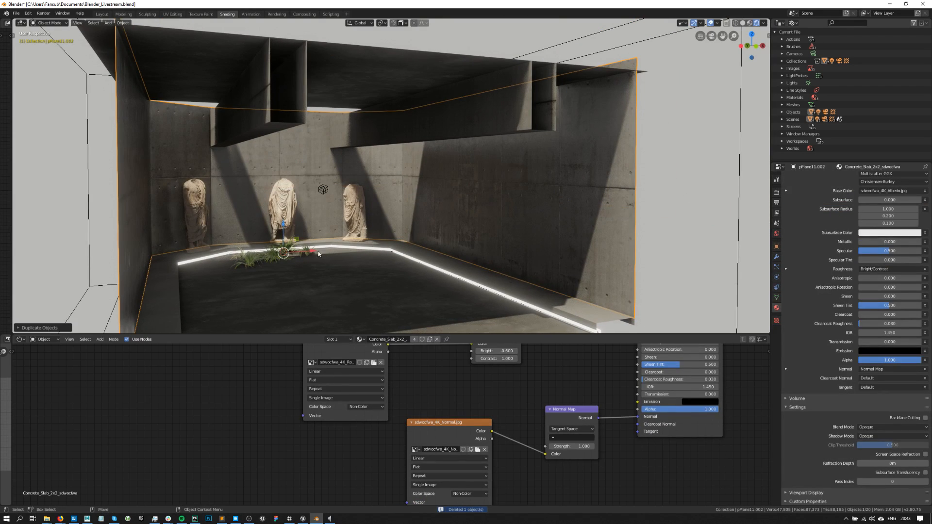
key(ctrl+z)
shift+middle_drag(414, 217, 393, 199)
scroll(373, 216, up, 3)
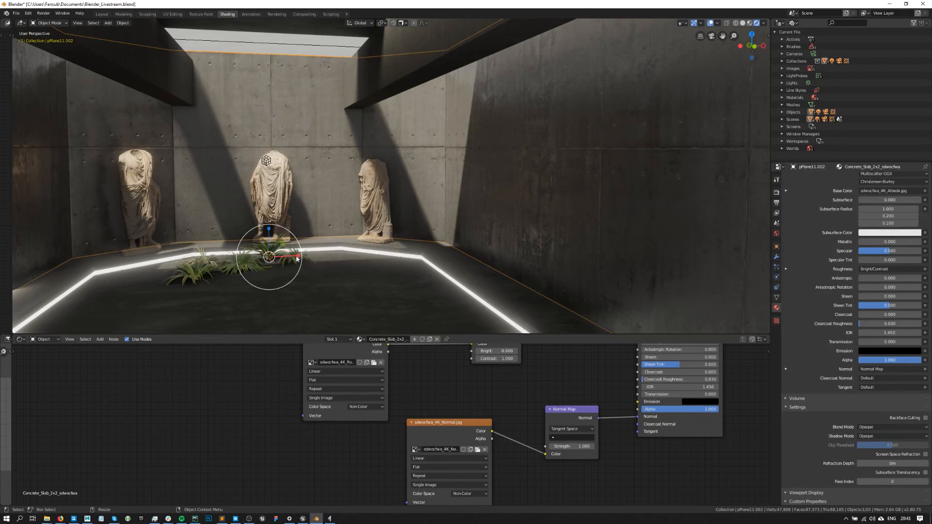
drag(297, 259, 309, 264)
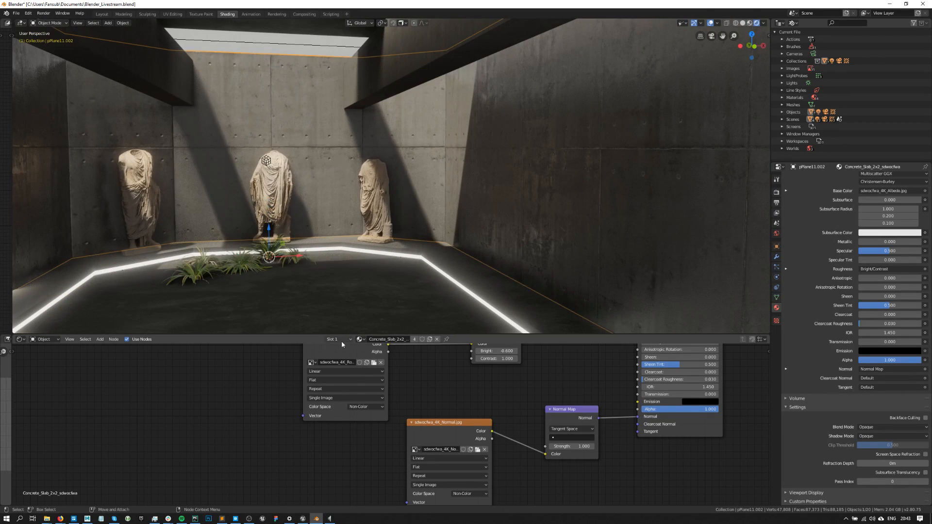
Assign the Black_Gravel_sjyapko material to the wall copy pPlane11.002 and set its blend mode to Alpha Hashed.
click(360, 339)
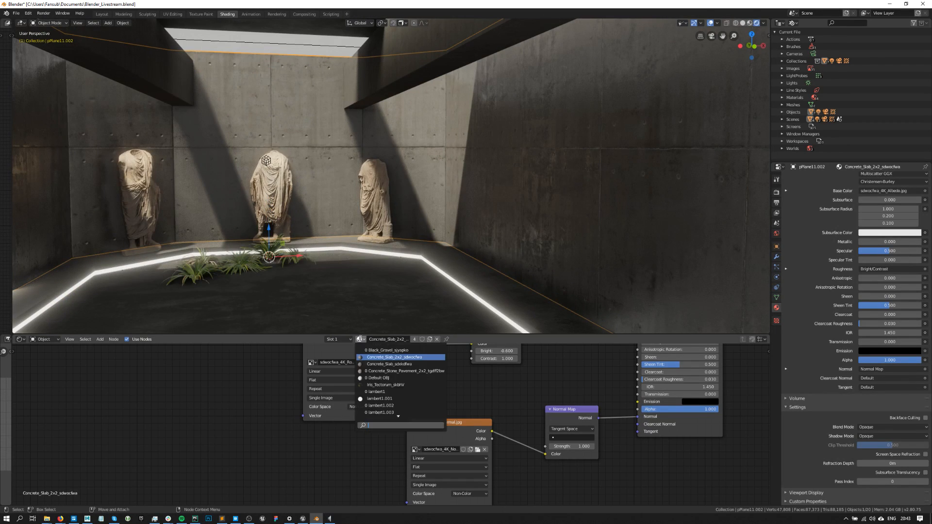
click(413, 350)
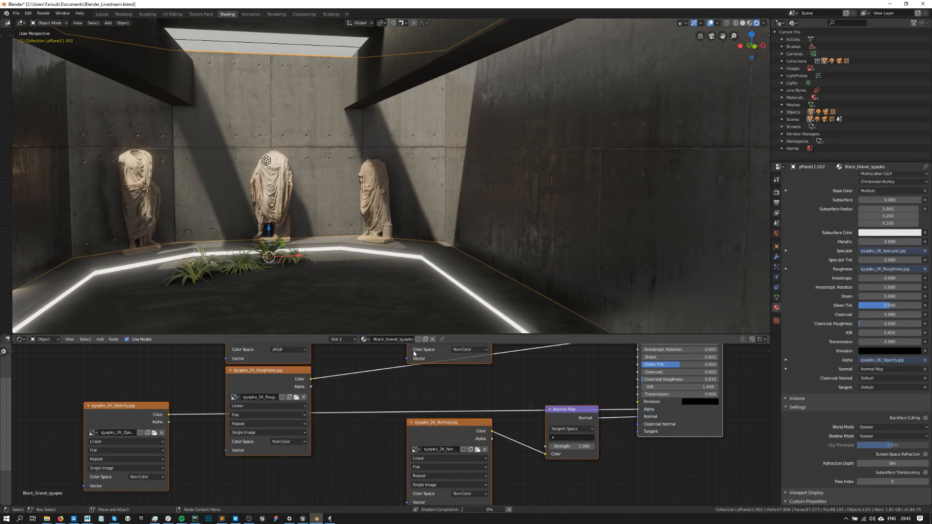
scroll(461, 212, down, 5)
scroll(425, 202, up, 4)
scroll(423, 203, up, 6)
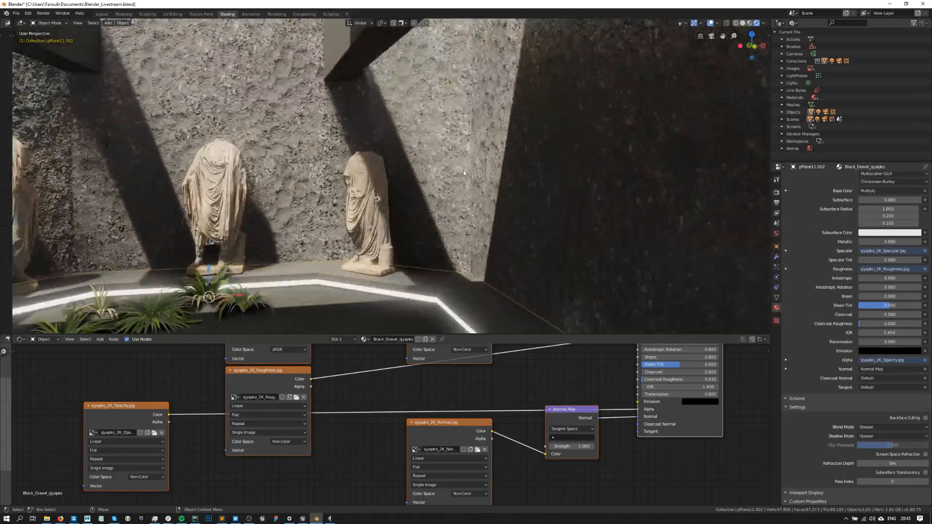
click(887, 433)
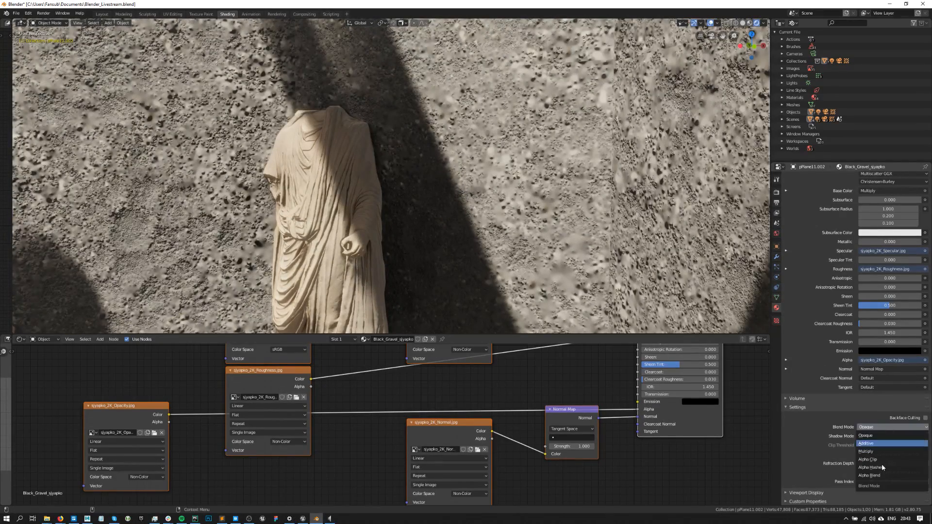
click(883, 468)
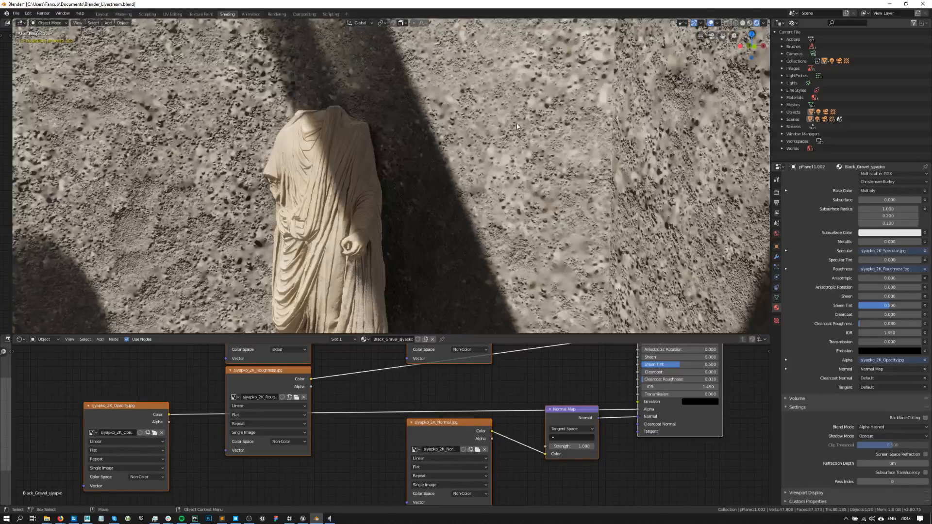
Scale the gravel wall copy pPlane11.002 along X by 1.012 so it is offset from the concrete wall.
scroll(516, 123, down, 3)
scroll(525, 116, up, 8)
scroll(526, 119, down, 12)
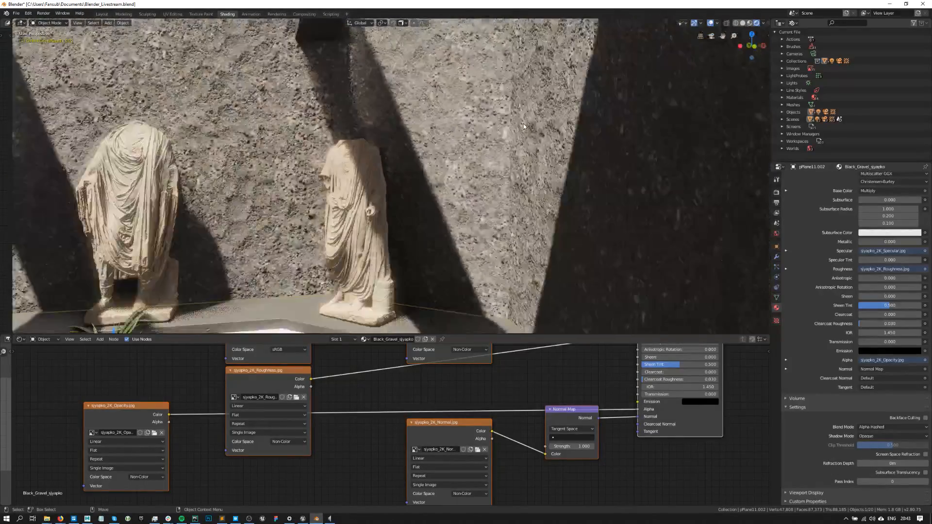
scroll(455, 147, up, 5)
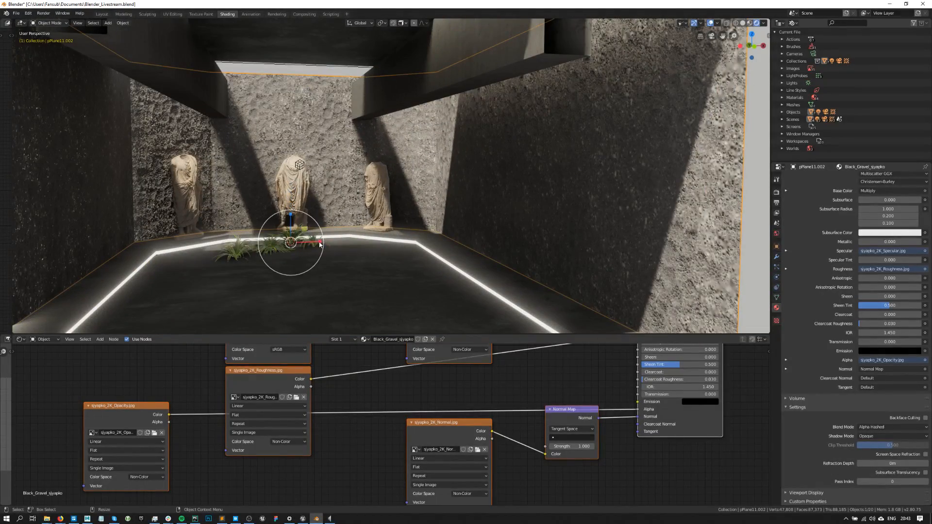
drag(318, 240, 322, 241)
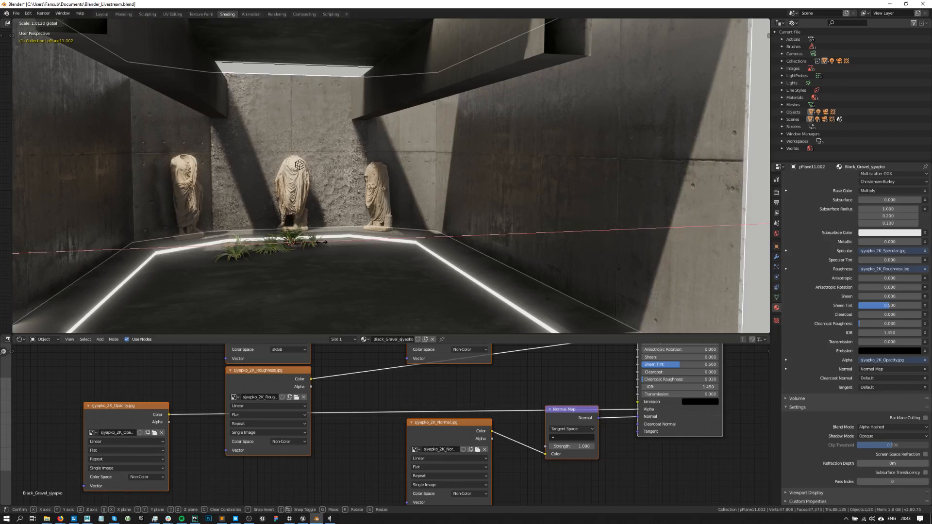
click(322, 242)
Examine how the gravel layer blends with the concrete on the side walls and across the whole hall.
scroll(562, 197, up, 5)
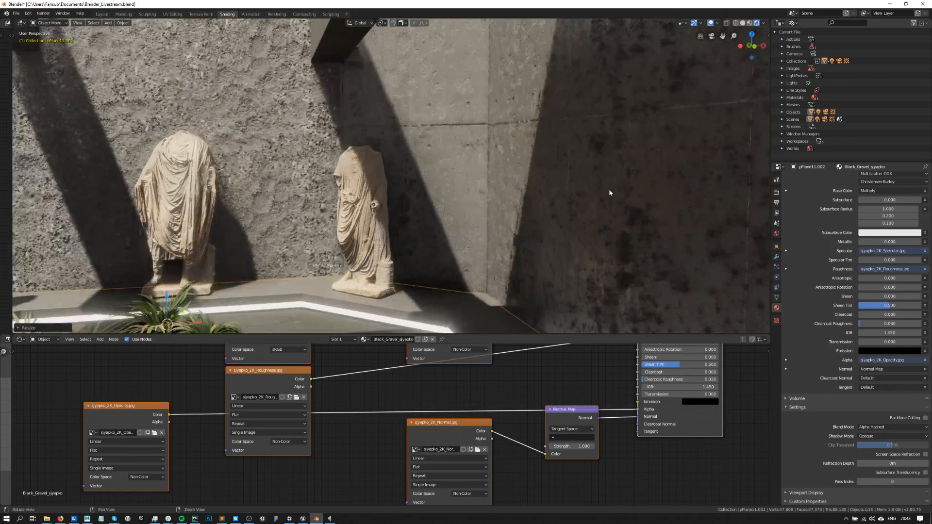
alt+middle_drag(609, 193, 444, 181)
alt+drag(443, 181, 613, 158)
alt+middle_drag(614, 158, 426, 183)
scroll(425, 202, up, 1)
scroll(426, 203, up, 1)
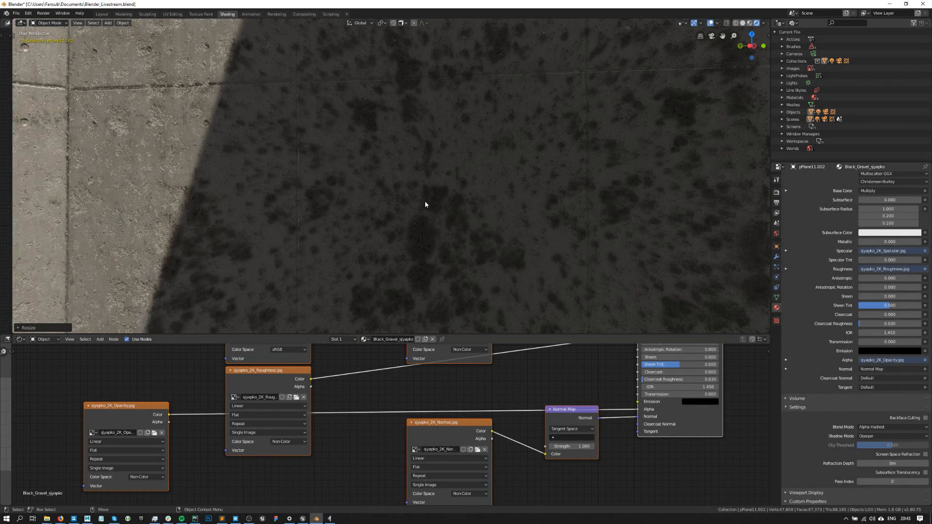
scroll(385, 121, down, 10)
scroll(578, 153, up, 4)
alt+drag(581, 153, 526, 162)
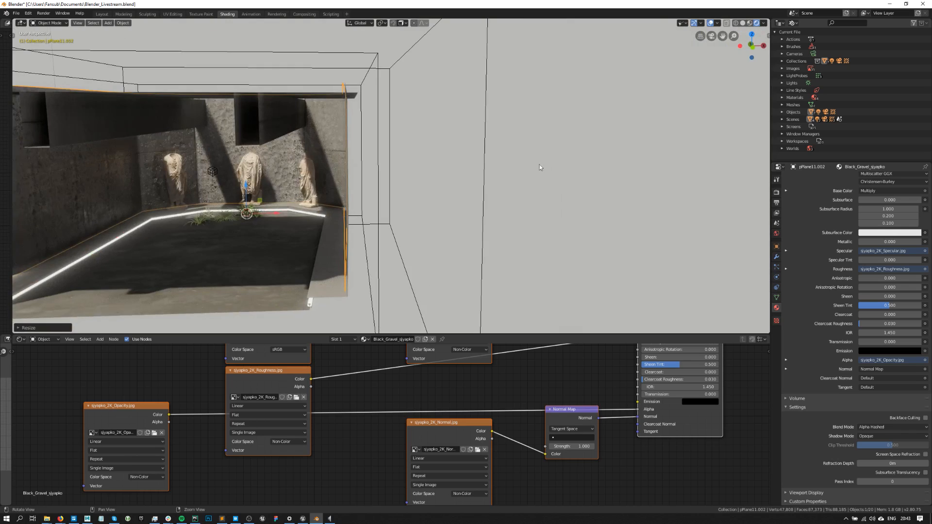
click(526, 162)
alt+middle_drag(310, 168, 449, 122)
scroll(430, 164, up, 3)
scroll(437, 136, up, 1)
click(380, 223)
key(f)
scroll(392, 199, up, 4)
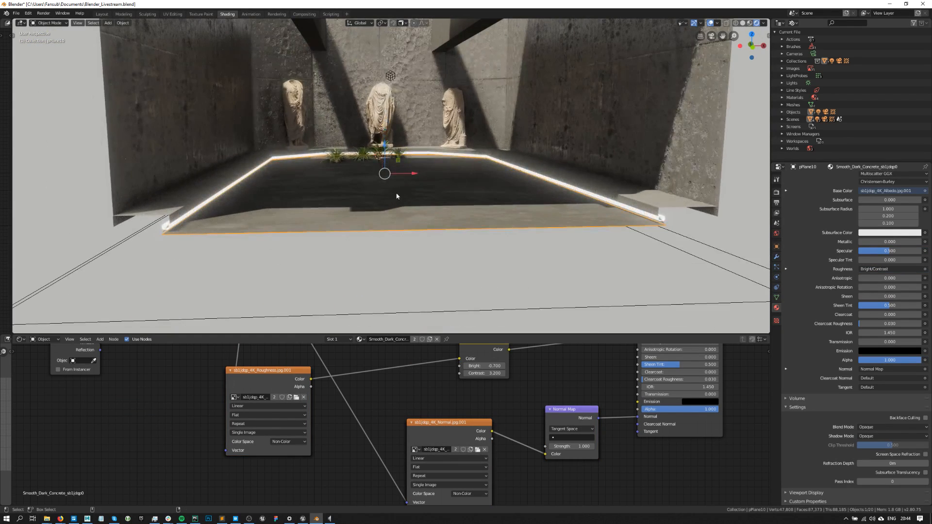
Switch to Maya, put the code editor away and delete the rock assembly mesh from the scene.
click(87, 518)
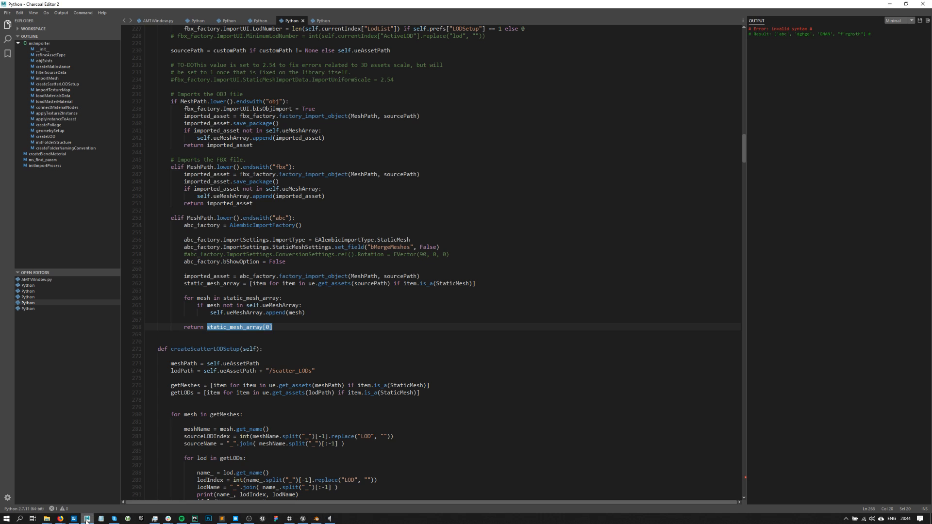
click(890, 4)
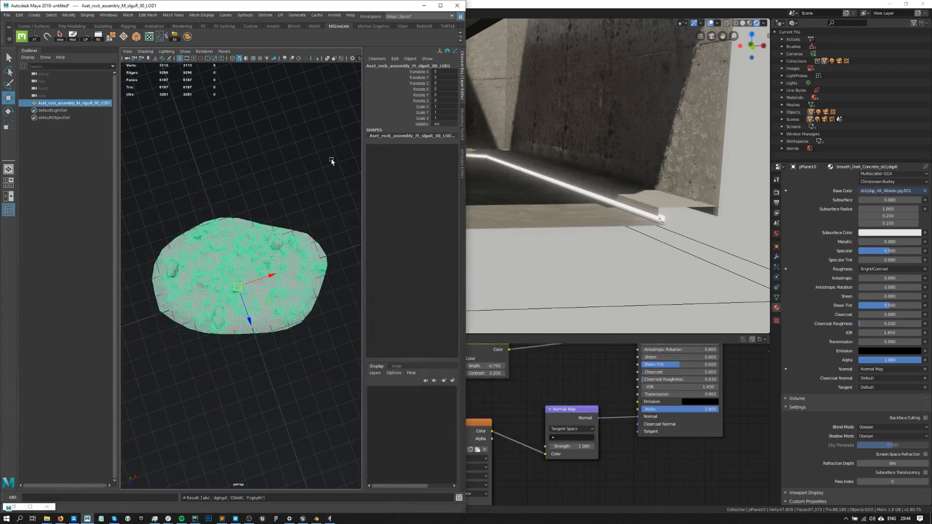
click(440, 5)
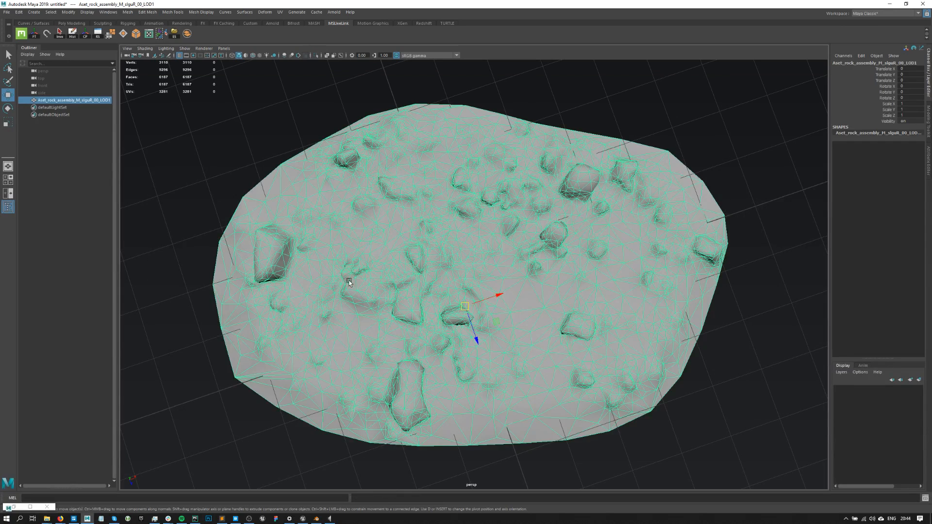
key(Delete)
key(f)
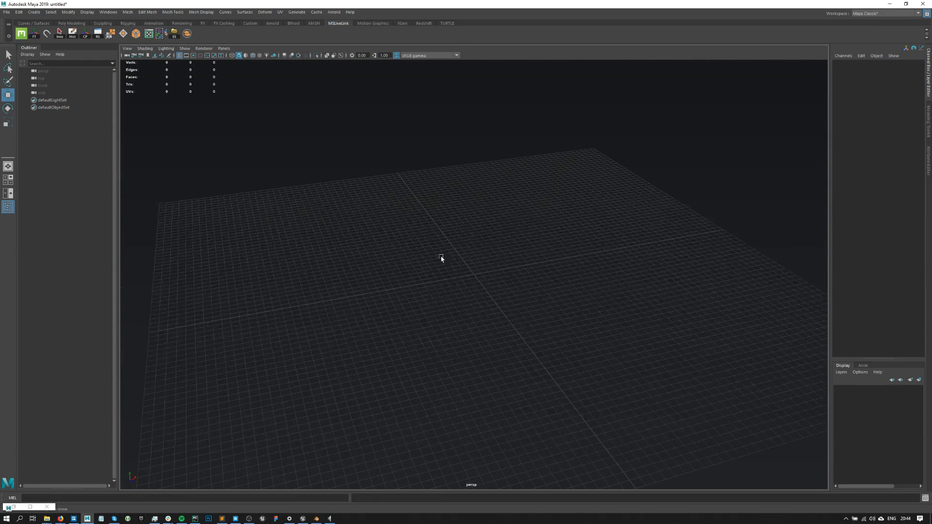
Draw a polygon cylinder with a radius of about 28 and a height of about 129 units on the grid.
shift+right_drag(454, 256, 406, 262)
key(w)
scroll(473, 271, down, 3)
scroll(474, 270, up, 4)
shift+right_drag(497, 244, 450, 249)
drag(464, 343, 506, 370)
drag(507, 370, 519, 79)
key(f)
scroll(531, 264, down, 4)
Delete the end cap faces of the cylinder, leaving an open tube, and return to object selection.
right_drag(552, 263, 555, 234)
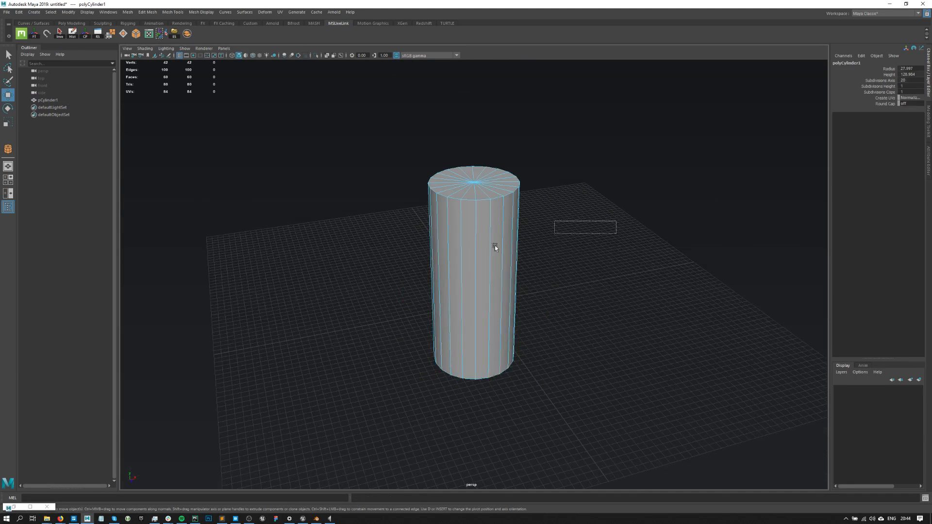
drag(302, 77, 636, 385)
ctrl+drag(398, 237, 546, 274)
scroll(547, 274, up, 4)
key(Delete)
right_drag(514, 271, 539, 249)
mouse_move(538, 249)
alt+mouse_down()
mouse_move(505, 258)
mouse_move(528, 233)
mouse_move(549, 231)
mouse_move(544, 252)
alt+mouse_up()
scroll(506, 252, up, 3)
scroll(516, 220, up, 4)
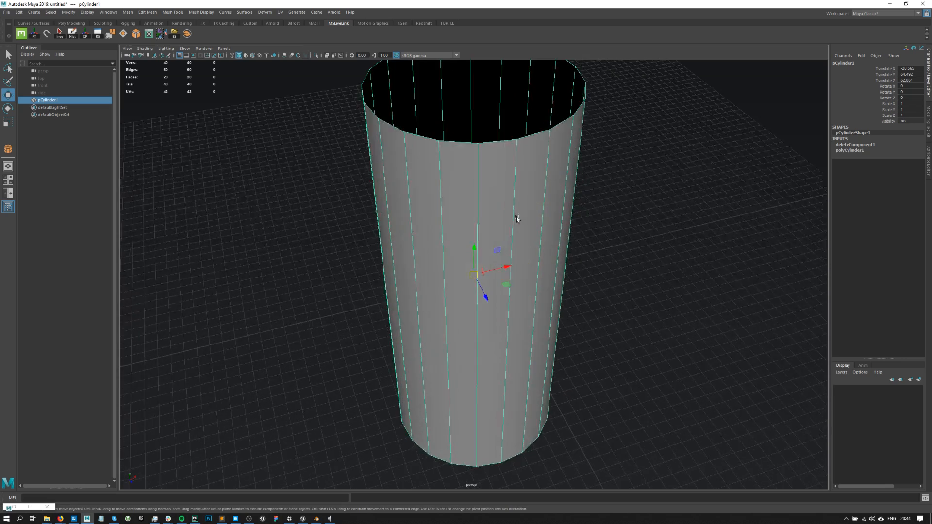
Duplicate the open cylinder, try scaling the copy freehand, and undo that scaling.
alt+middle_drag(516, 228, 496, 297)
key(ctrl+d)
key(r)
drag(484, 354, 486, 354)
key(ctrl+z)
Set the duplicate cylinder's X and Z scale to 1.01, keeping its Y scale at 1.
click(887, 103)
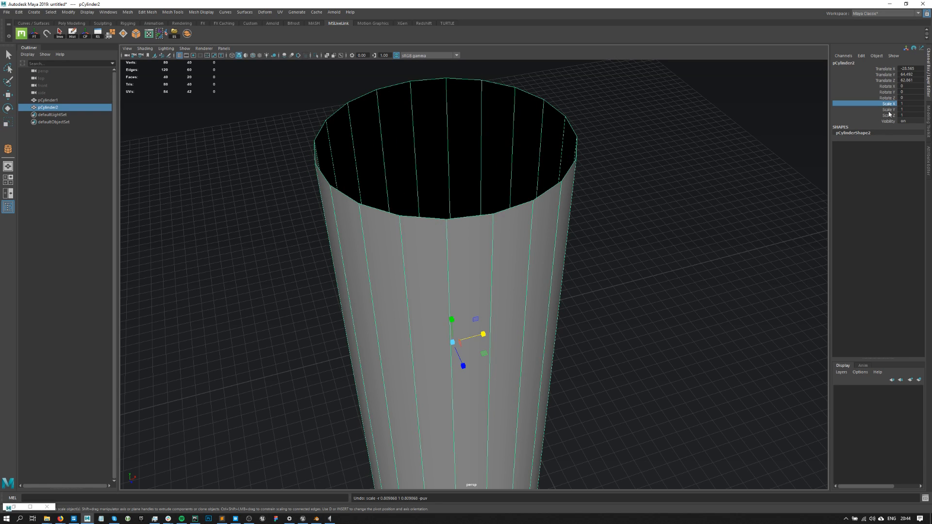
ctrl+click(888, 115)
middle_drag(687, 154, 688, 158)
key(ctrl+z)
drag(884, 110, 883, 105)
middle_drag(716, 153, 682, 176)
key(ctrl+z)
click(887, 104)
ctrl+click(887, 115)
scroll(538, 259, down, 3)
alt+drag(537, 260, 545, 234)
key(w)
key(f)
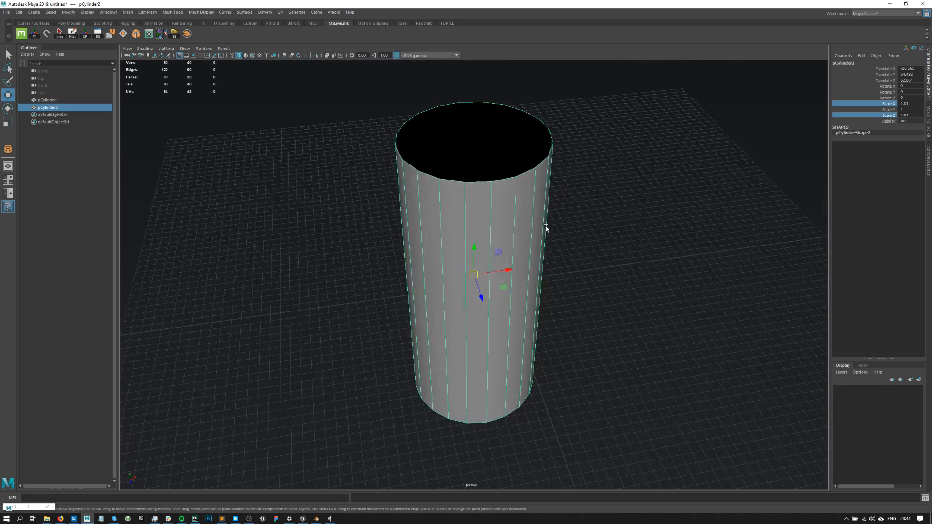
Show wireframes on the shaded cylinders and lift the inner and outer one in turn, undoing each move.
click(490, 120)
key(f)
drag(474, 245, 491, 194)
click(253, 55)
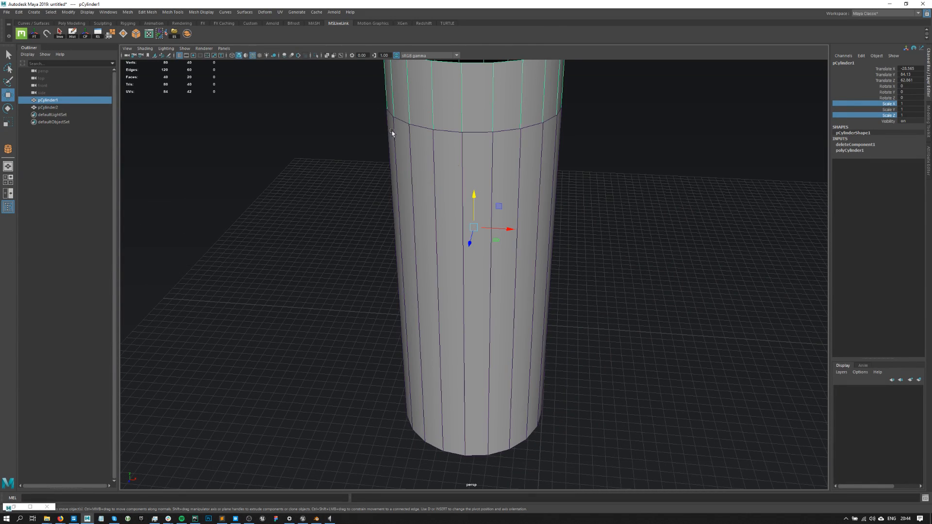
scroll(570, 248, down, 3)
alt+drag(570, 248, 540, 223)
key(ctrl+z)
click(499, 191)
drag(474, 245, 497, 178)
key(ctrl+z)
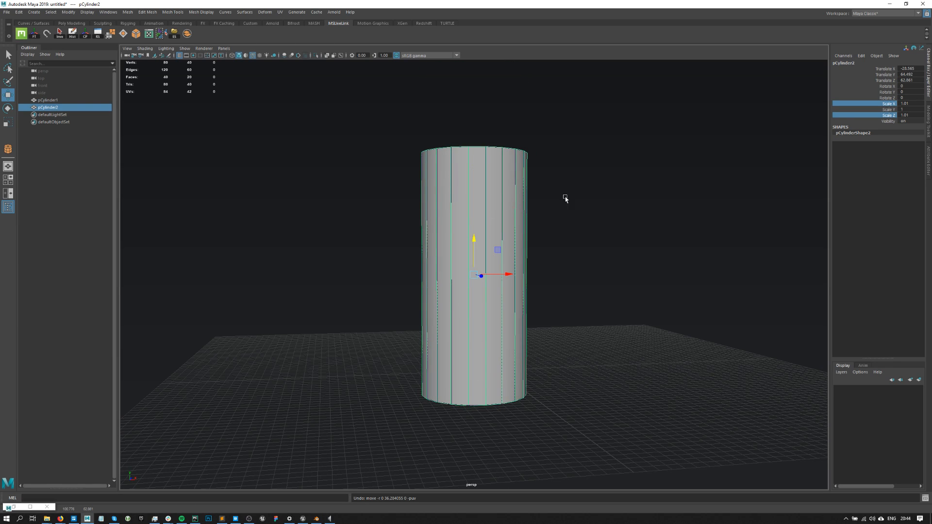
Delete both cylinders from the Maya scene.
drag(573, 130, 330, 428)
key(Delete)
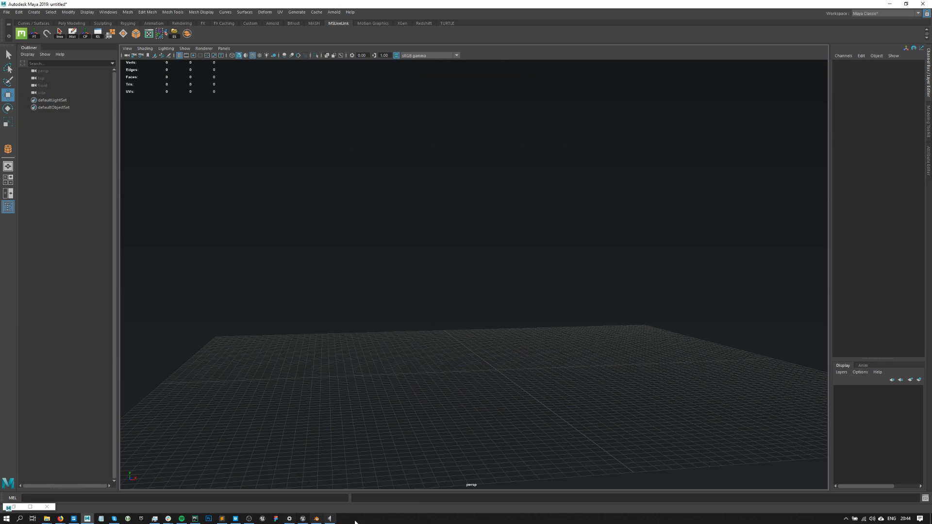
Switch back to Blender and select the gravel wall layer pPlane11.002.
click(316, 518)
middle_drag(570, 133, 591, 119)
scroll(552, 195, up, 2)
click(590, 121)
scroll(588, 144, down, 3)
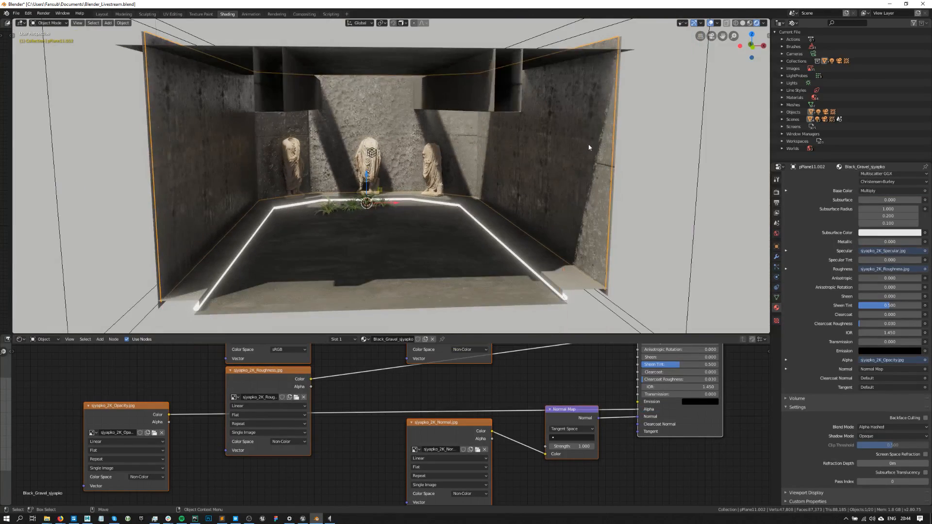
scroll(590, 144, up, 1)
middle_drag(634, 143, 639, 149)
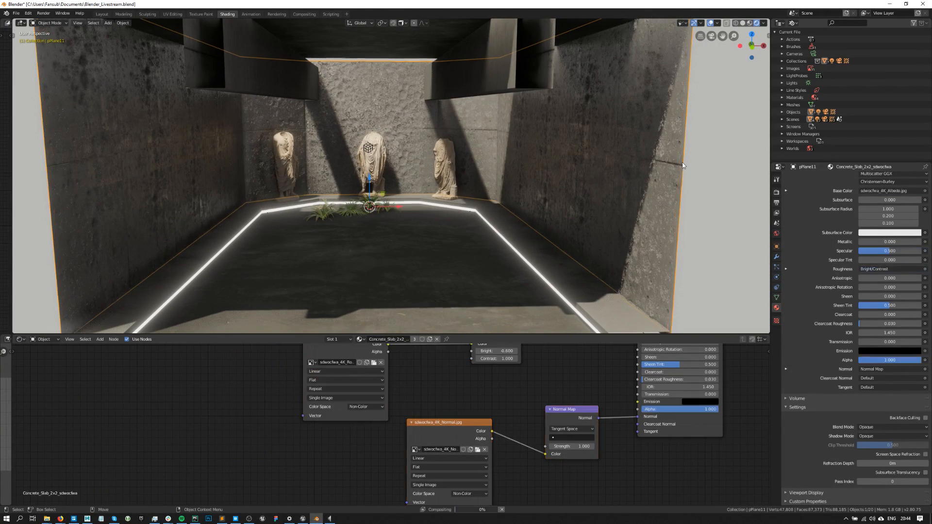
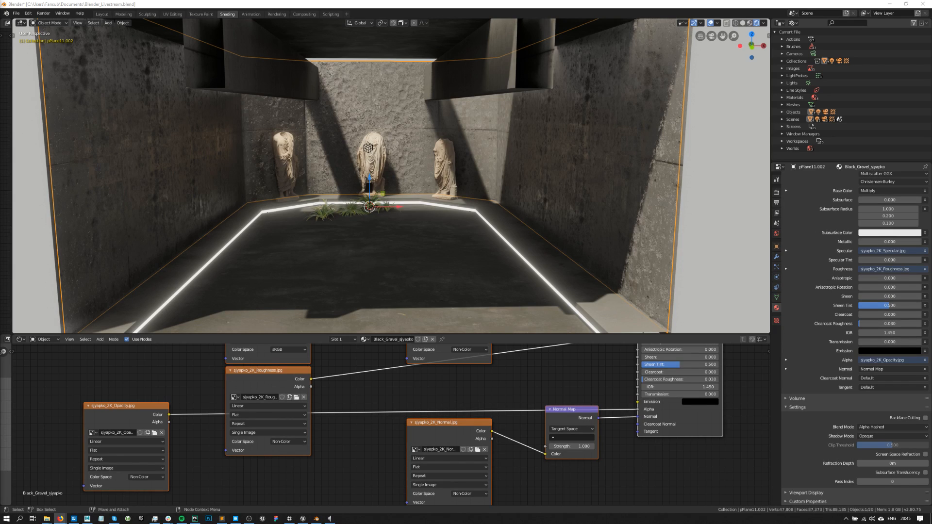
scroll(351, 421, down, 4)
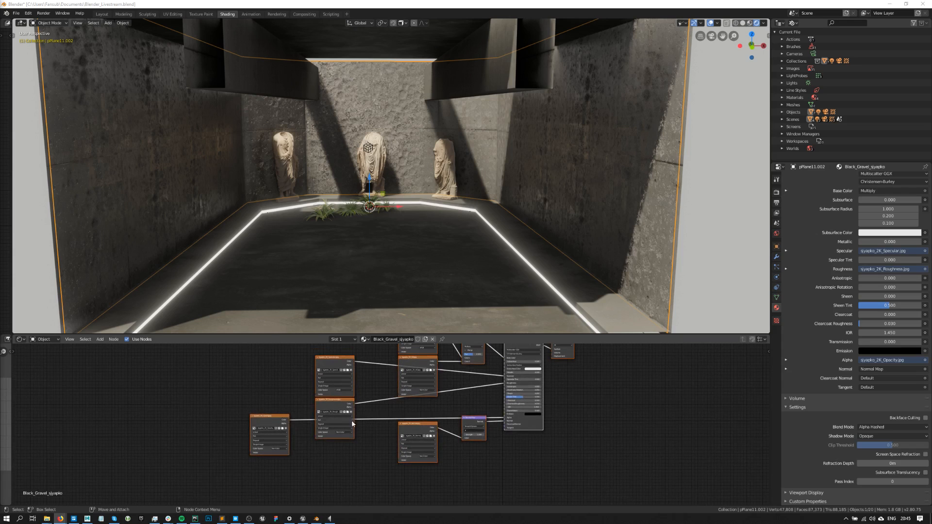
middle_drag(383, 401, 421, 477)
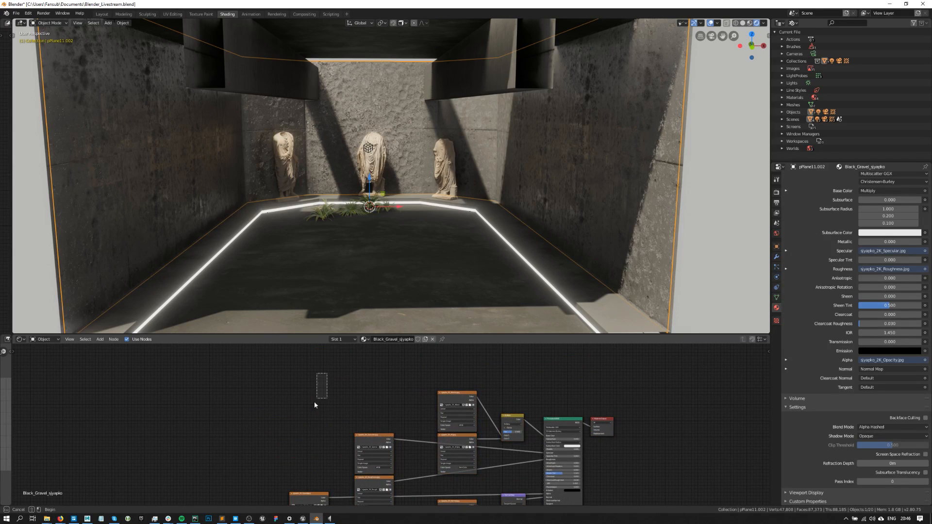
key(Tab)
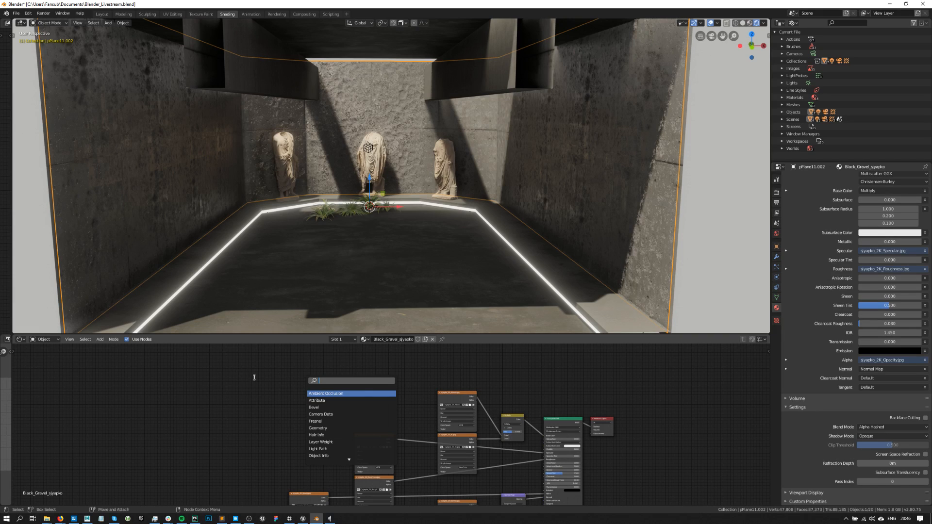
key(Escape)
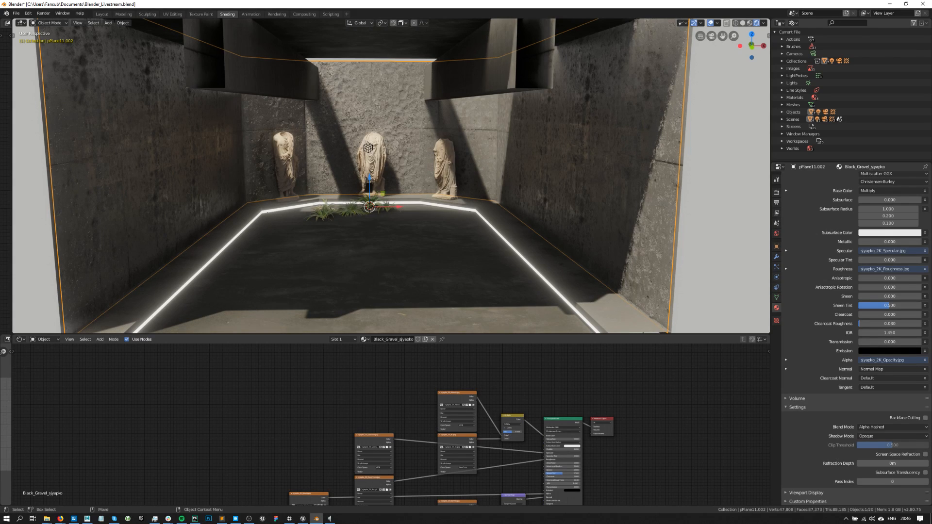
drag(244, 385, 279, 439)
Select the concrete wall object pPlane11 and examine the hall up close together with the wall's concrete material nodes.
click(667, 177)
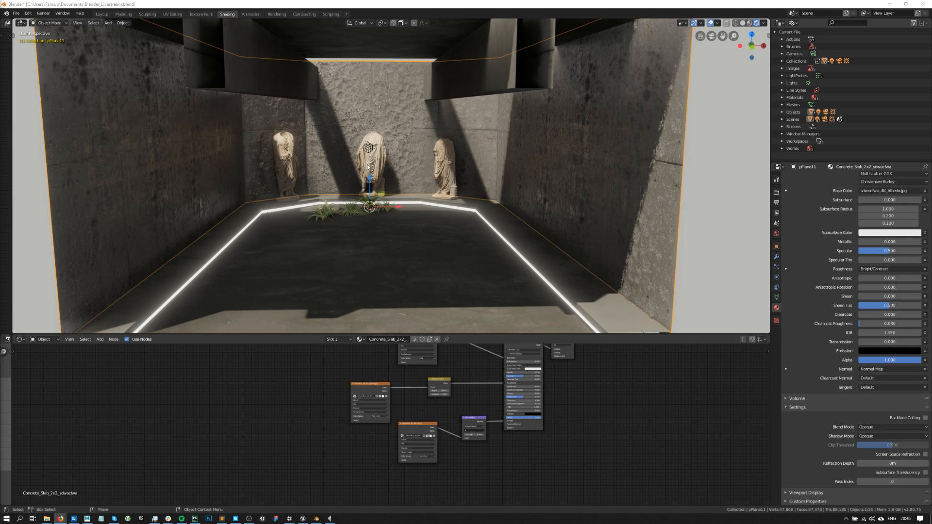
middle_drag(368, 165, 415, 191)
key(ctrl+z)
scroll(612, 175, down, 3)
scroll(598, 180, up, 1)
scroll(679, 200, down, 3)
click(649, 199)
scroll(400, 165, up, 3)
middle_drag(400, 165, 422, 215)
scroll(462, 220, up, 4)
scroll(462, 220, down, 3)
scroll(462, 220, up, 3)
scroll(383, 202, down, 5)
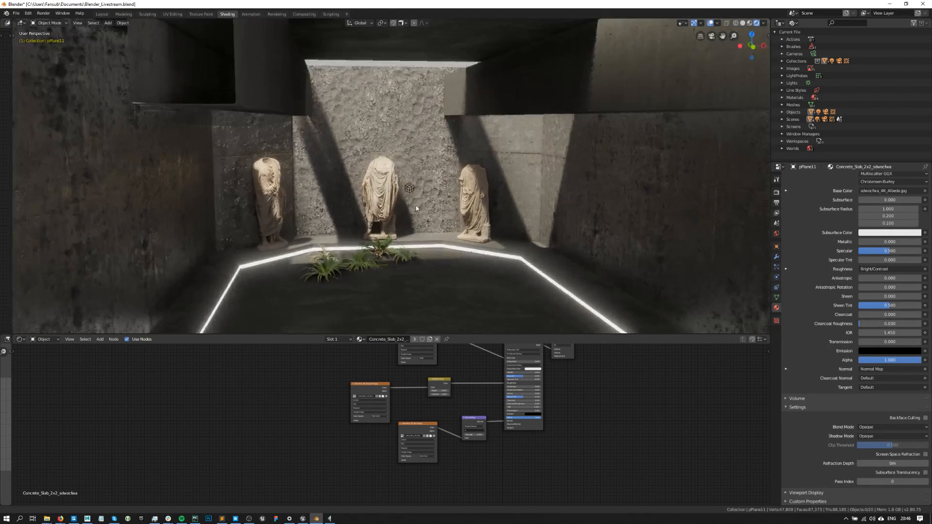
scroll(422, 214, up, 2)
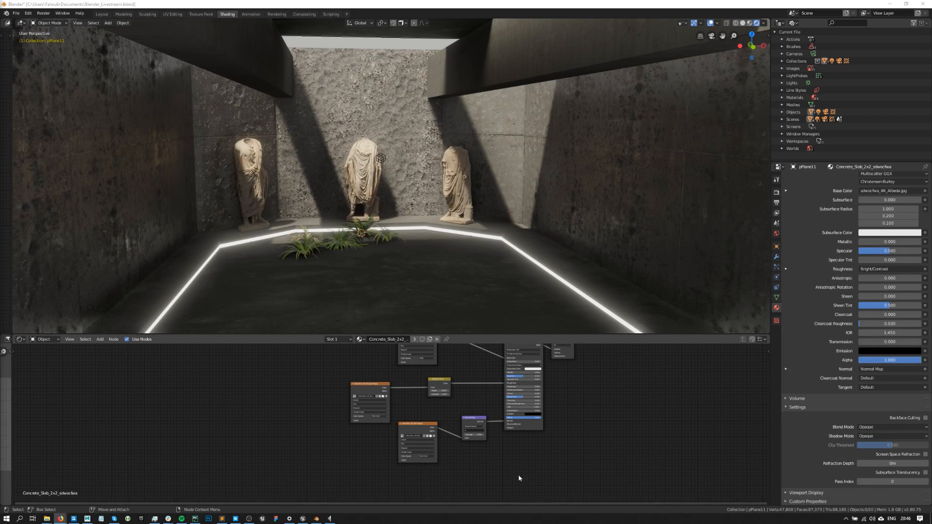
scroll(484, 427, up, 3)
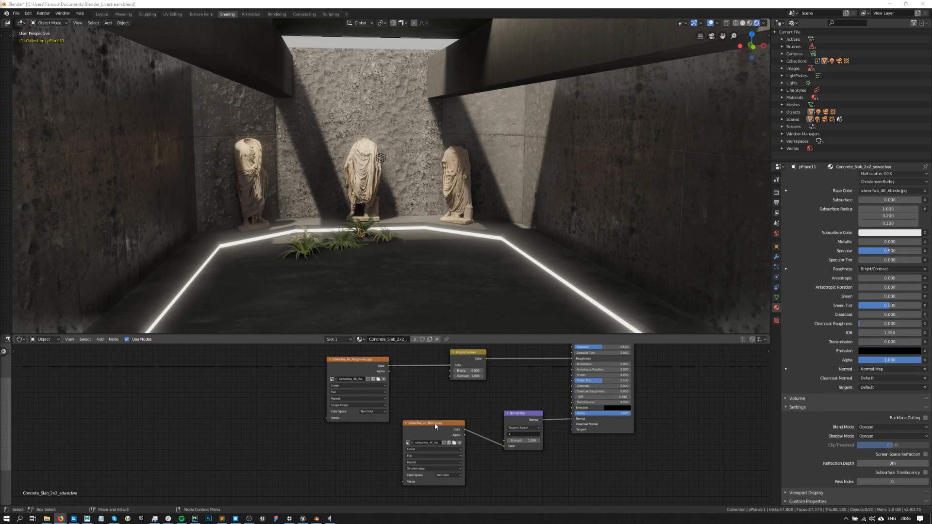
scroll(404, 372, up, 1)
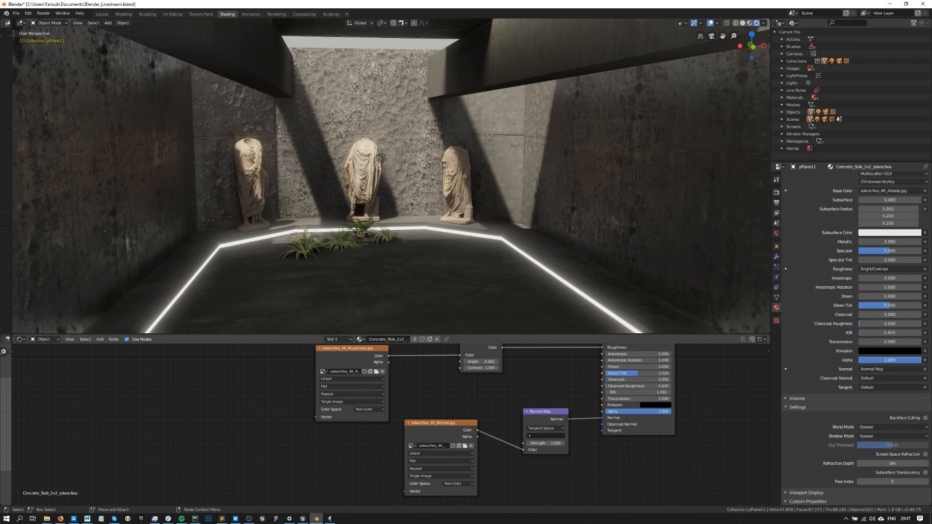
Reselect the concrete wall pPlane11 and inspect the layered gravel effect on the hall's side wall.
key(alt+Tab)
drag(138, 447, 158, 458)
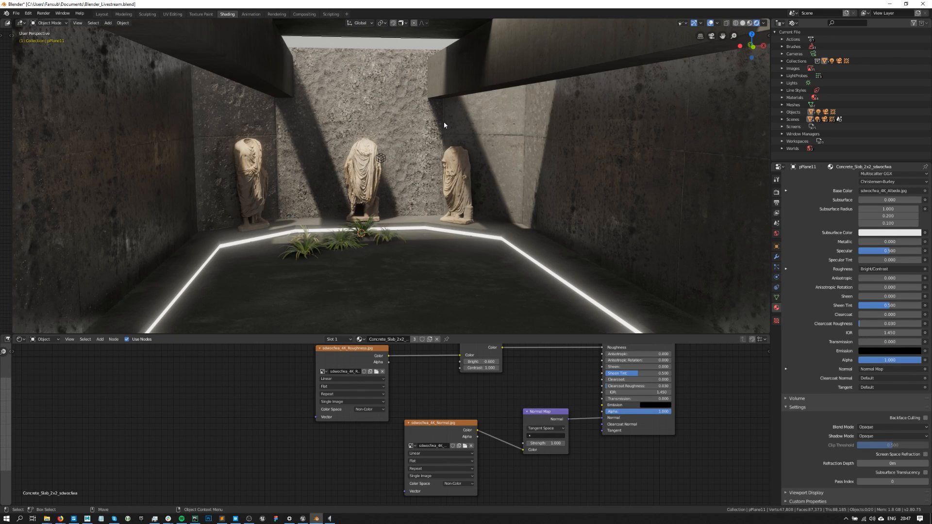
scroll(443, 125, down, 6)
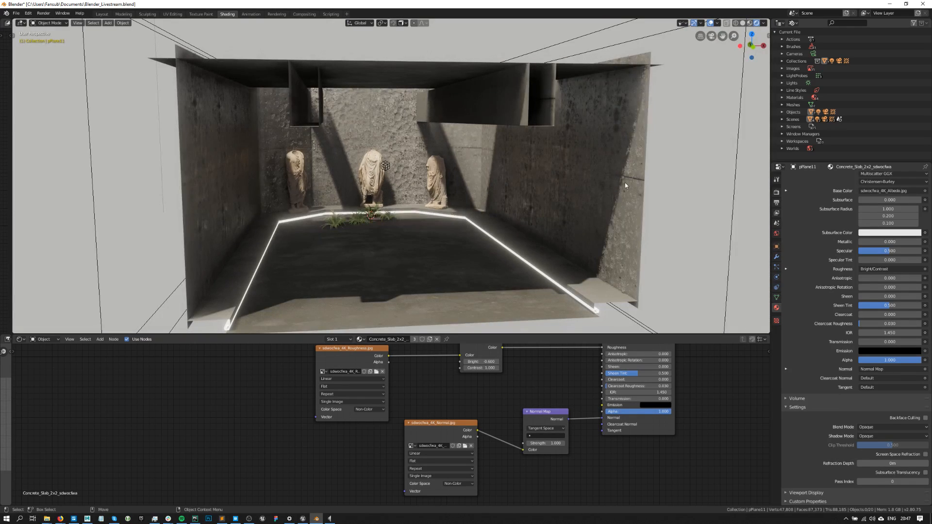
scroll(649, 77, down, 4)
click(384, 196)
scroll(472, 187, up, 4)
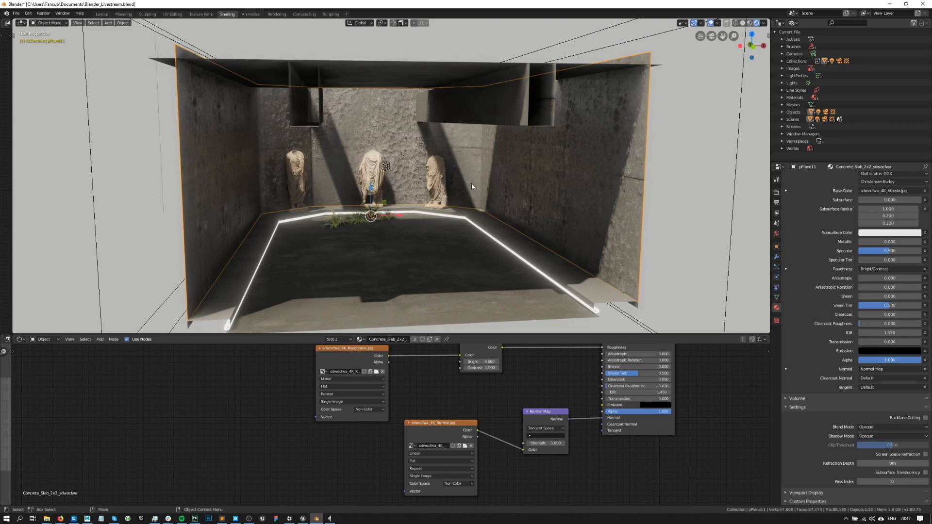
middle_drag(597, 191, 446, 169)
alt+middle_drag(582, 154, 549, 153)
scroll(572, 153, up, 4)
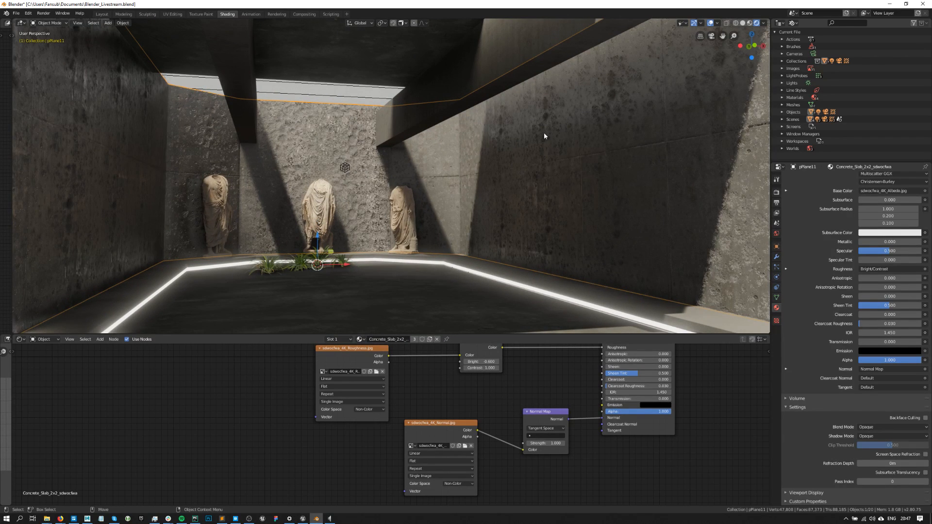
Select the gravel layer pPlane11.002 and the concrete wall pPlane11 in turn to compare their material node networks.
click(571, 103)
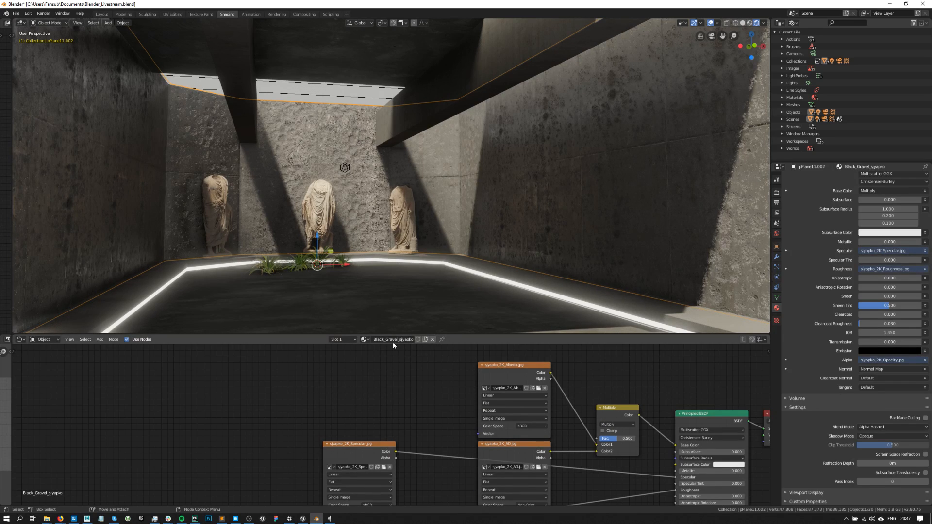
scroll(561, 144, down, 5)
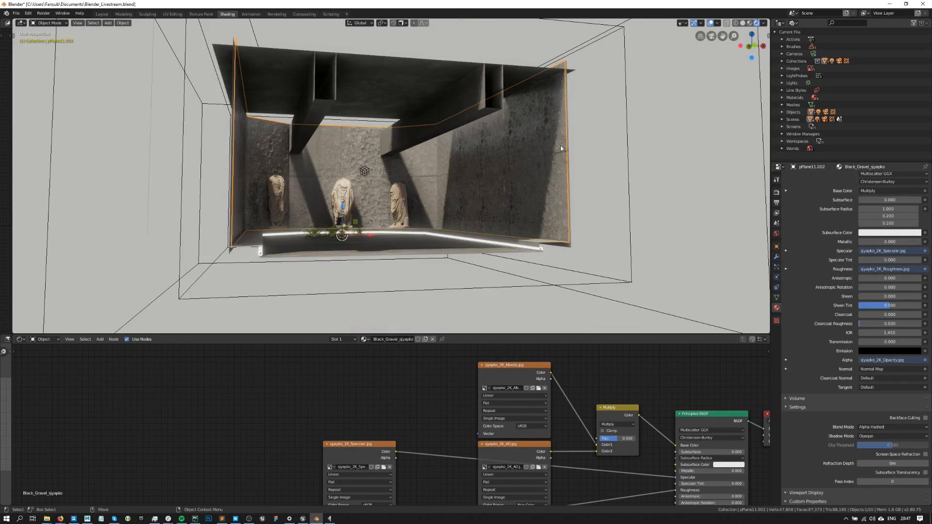
click(572, 238)
scroll(548, 202, up, 5)
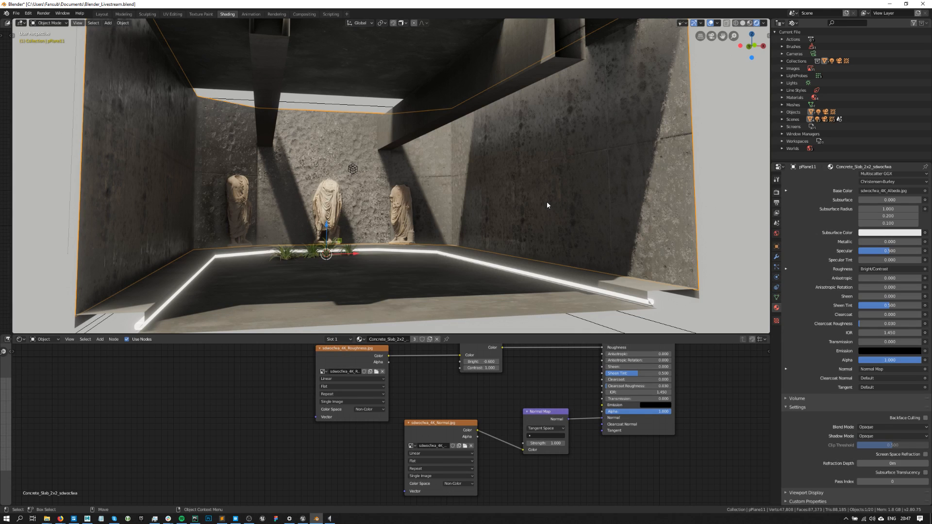
scroll(275, 390, down, 1)
middle_drag(309, 394, 320, 467)
middle_drag(368, 405, 392, 446)
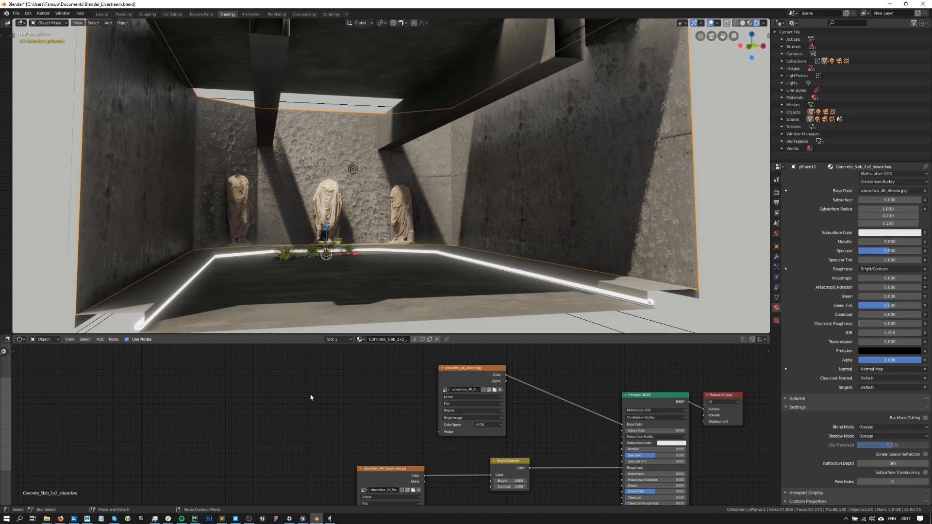
drag(300, 387, 233, 437)
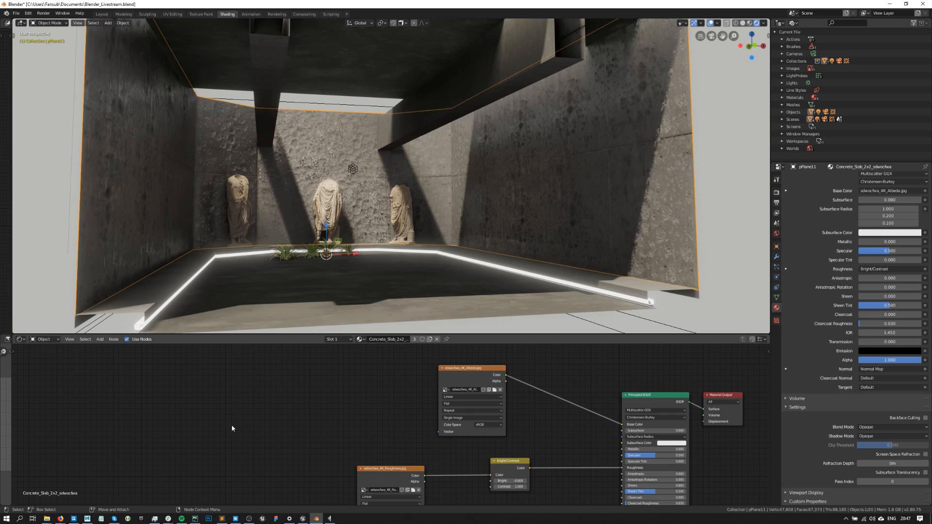
Select the ceiling beams pPlane12 and examine their concrete surface from close up.
click(432, 111)
key(f)
scroll(420, 117, up, 7)
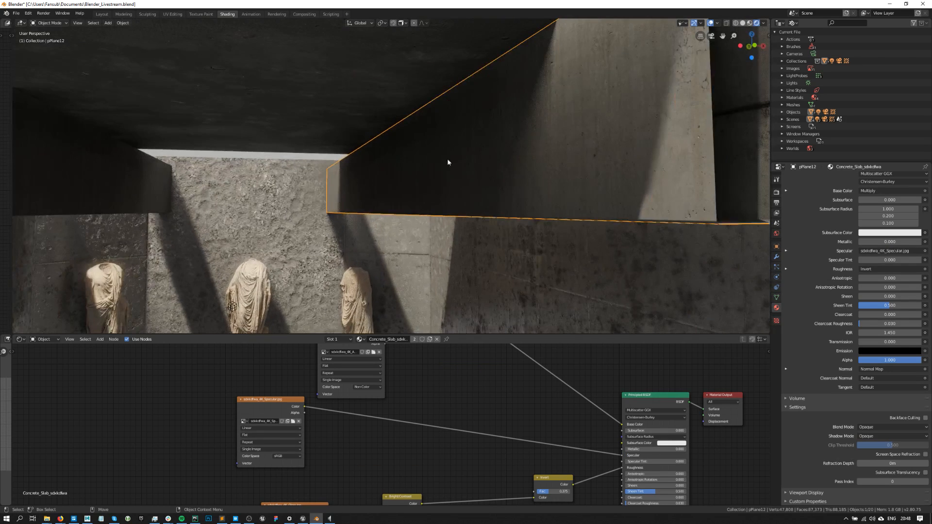
middle_drag(415, 156, 534, 97)
scroll(538, 76, up, 2)
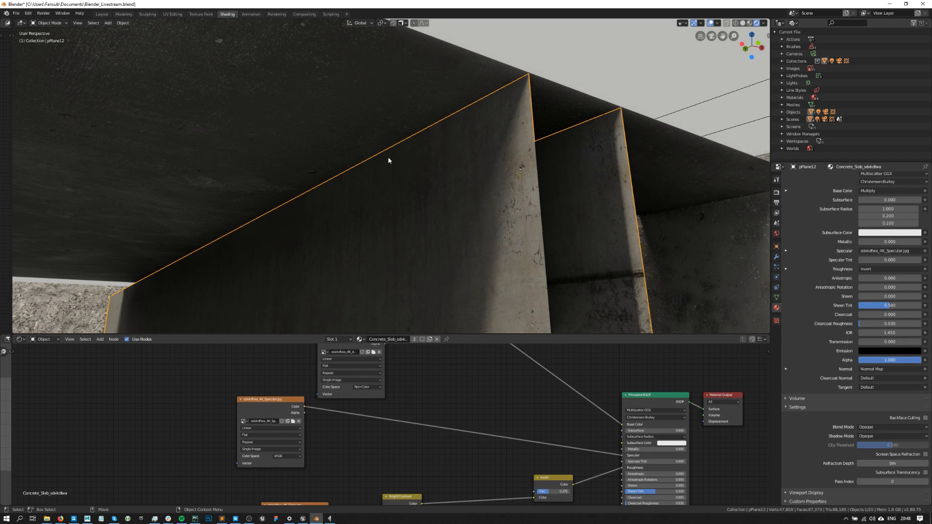
Deselect the beams and look over the whole hall, ending on a frontal view of the three statues.
scroll(290, 142, down, 7)
click(579, 159)
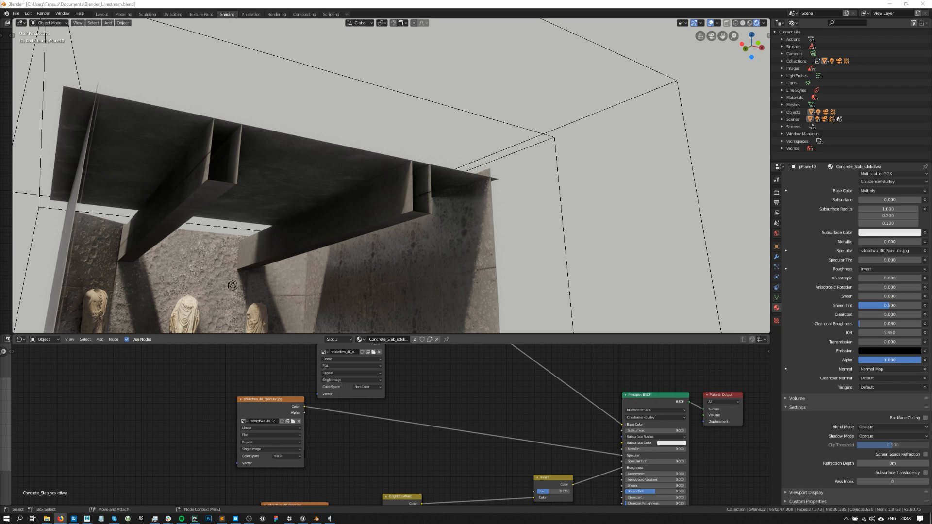
scroll(555, 206, down, 5)
click(555, 206)
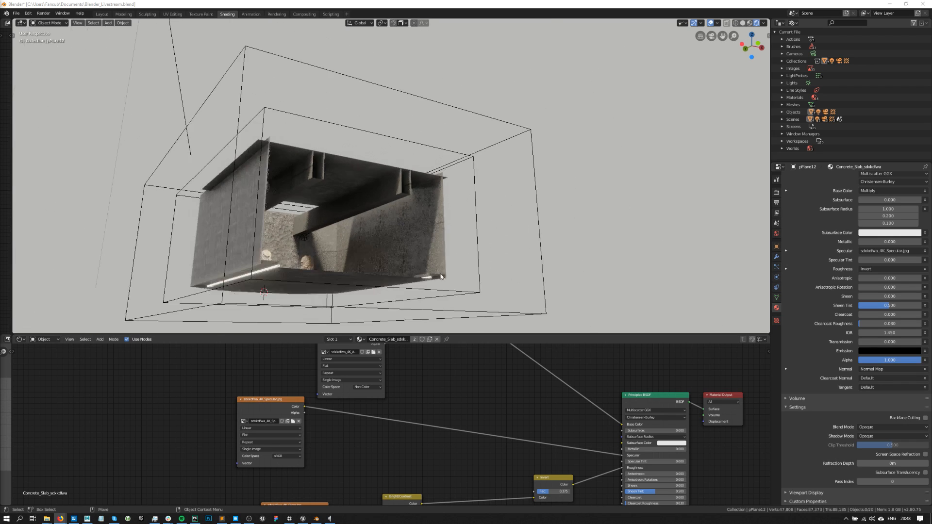
scroll(405, 238, up, 5)
middle_drag(381, 237, 461, 184)
scroll(433, 205, up, 4)
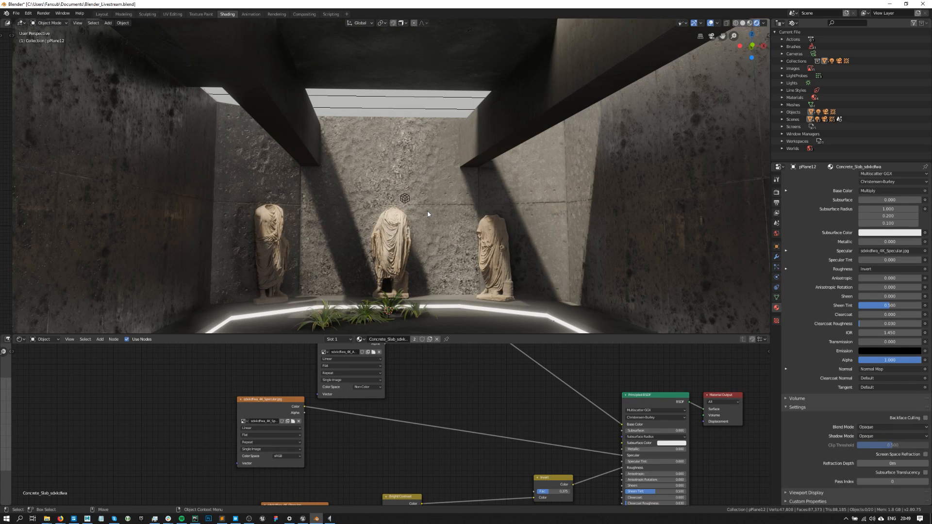
Delete the sun light above the hall.
scroll(438, 179, down, 10)
scroll(438, 178, up, 3)
alt+middle_drag(415, 127, 432, 181)
scroll(432, 183, down, 4)
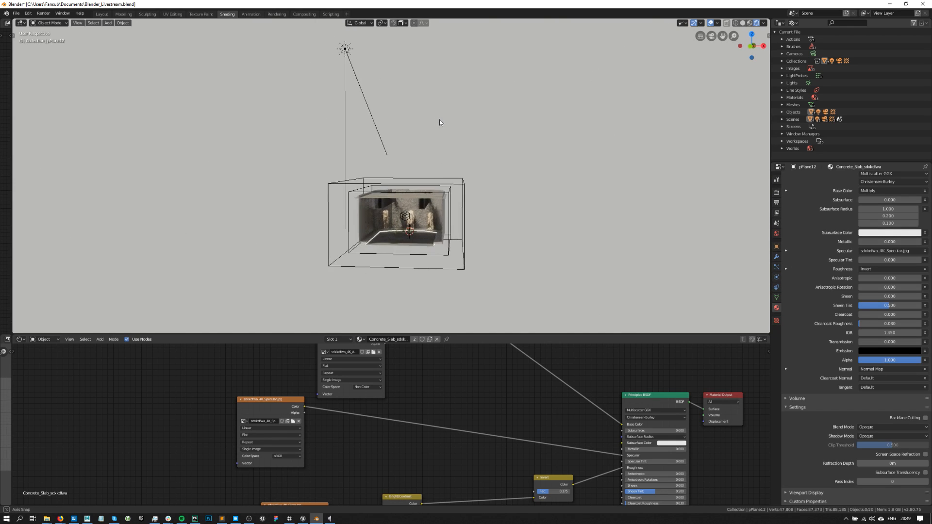
click(342, 48)
scroll(349, 68, up, 8)
scroll(374, 121, down, 8)
scroll(382, 137, up, 1)
alt+drag(408, 204, 419, 191)
scroll(432, 208, up, 6)
alt+middle_drag(444, 233, 434, 162)
scroll(434, 167, up, 3)
key(Delete)
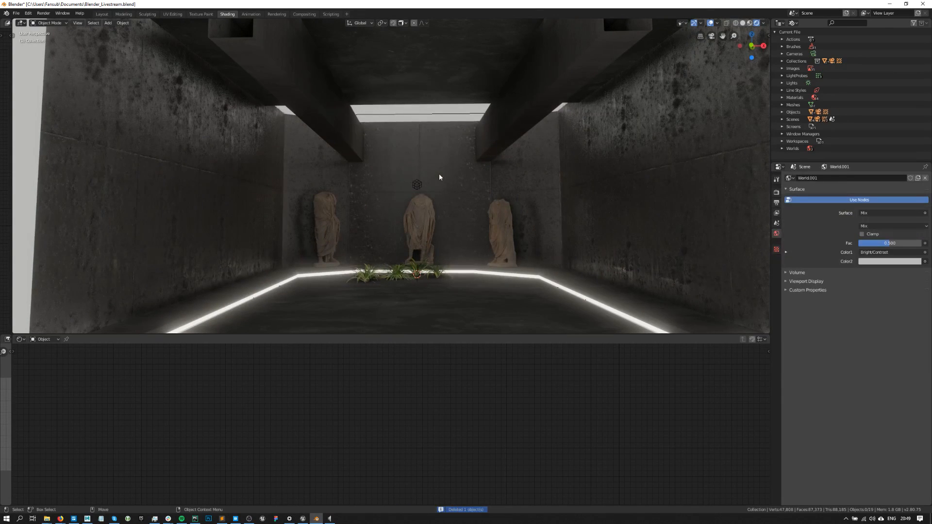
Delete the glowing light strip that runs around the edge of the dark floor.
scroll(439, 173, down, 2)
click(563, 282)
key(Delete)
key(ctrl+z)
mouse_move(587, 303)
alt+mouse_down()
mouse_move(583, 275)
mouse_move(585, 288)
alt+mouse_up()
scroll(585, 287, up, 2)
key(Delete)
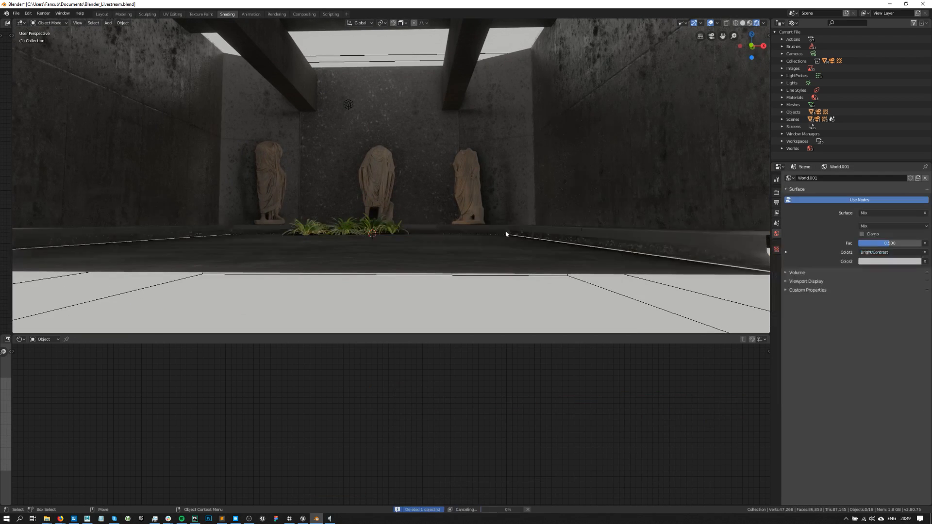
Delete the baked lighting cache from the scene's indirect lighting.
scroll(516, 233, down, 4)
scroll(458, 219, up, 2)
scroll(473, 153, up, 2)
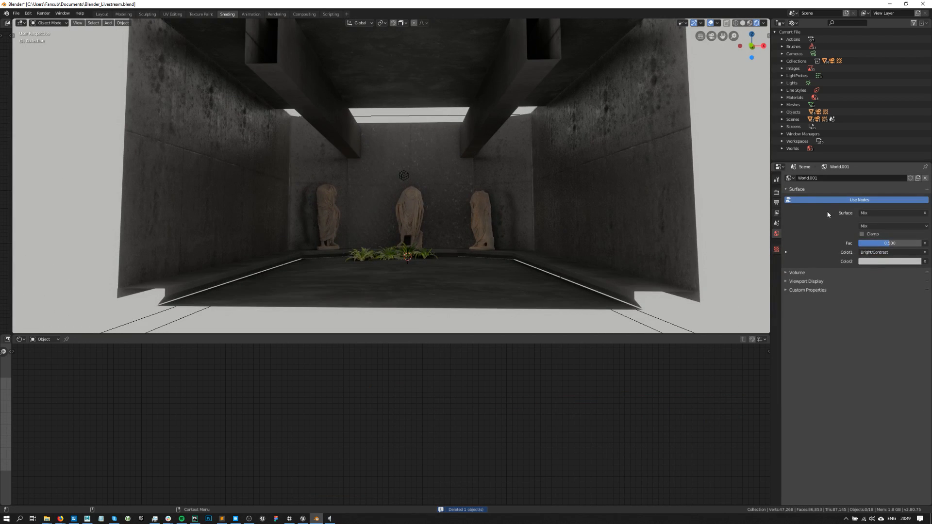
click(777, 192)
click(863, 332)
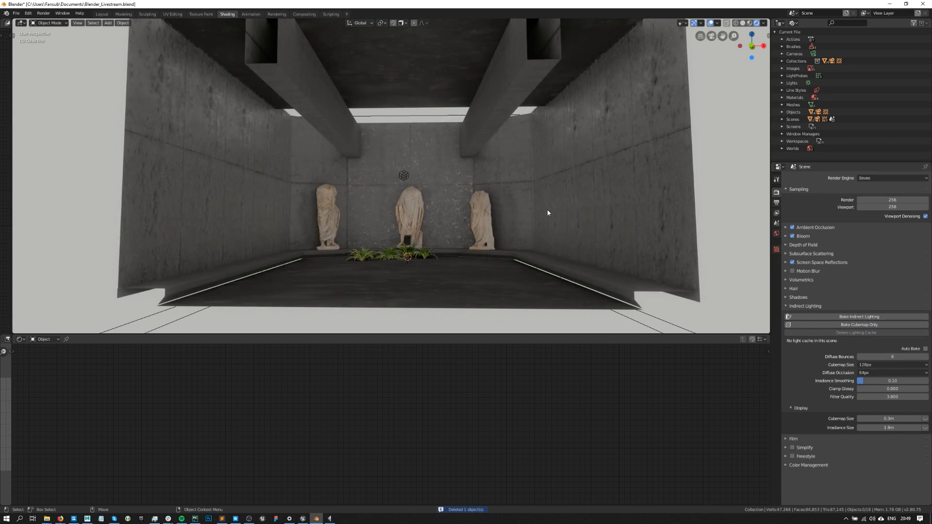
Inspect the hall without its lights and switch the shader editor to the World.001 node network.
scroll(474, 183, down, 3)
scroll(504, 233, up, 4)
scroll(490, 202, up, 2)
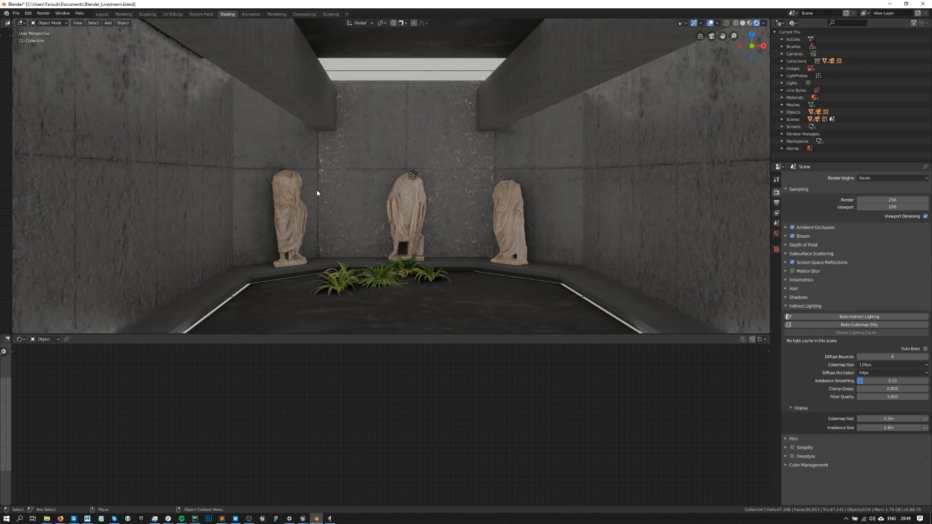
scroll(317, 189, down, 3)
scroll(317, 182, up, 3)
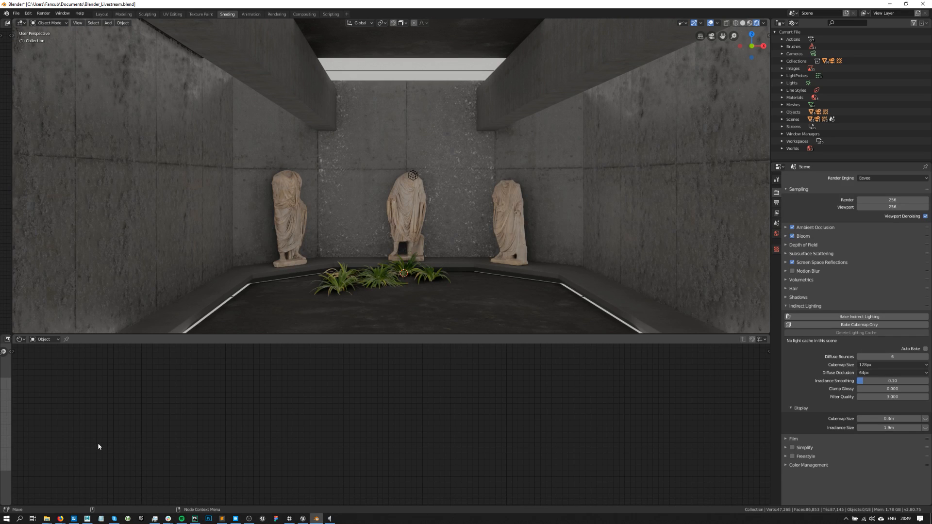
click(53, 339)
click(54, 358)
middle_drag(646, 448, 416, 443)
scroll(421, 442, up, 1)
scroll(469, 435, up, 1)
Set the world's Mix factor to 0.483 and the Bright value of the Bright/Contrast node to -4.200.
drag(530, 441, 548, 426)
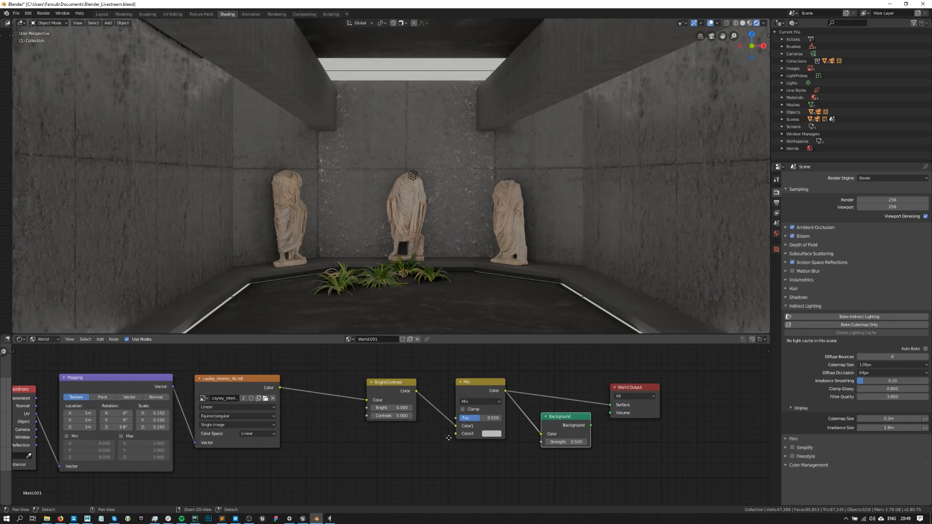
middle_drag(476, 405, 560, 416)
drag(548, 401, 546, 396)
drag(566, 424, 563, 424)
drag(477, 420, 455, 419)
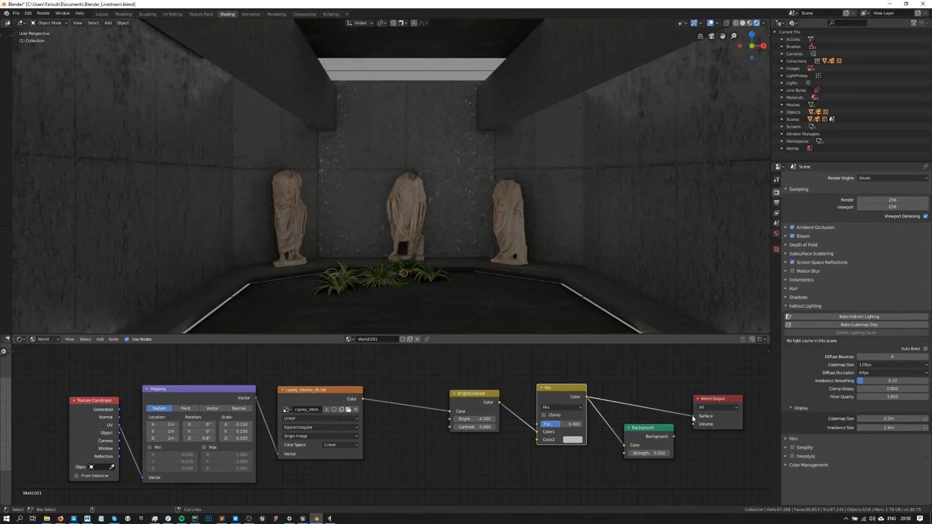
Disconnect the Mix node from the World Output's Surface to view the scene unlit, then reconnect it.
drag(693, 416, 639, 388)
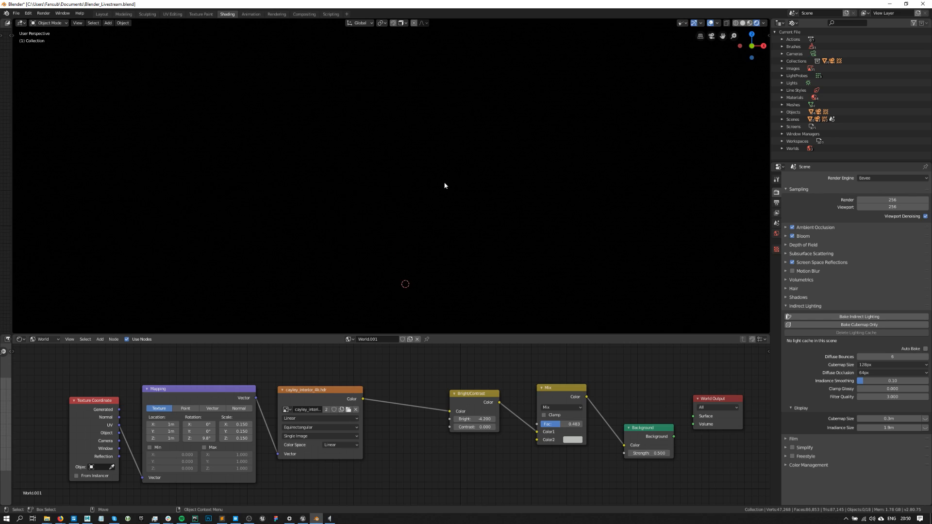
mouse_move(447, 202)
middle_down()
mouse_move(437, 196)
mouse_move(451, 198)
middle_up()
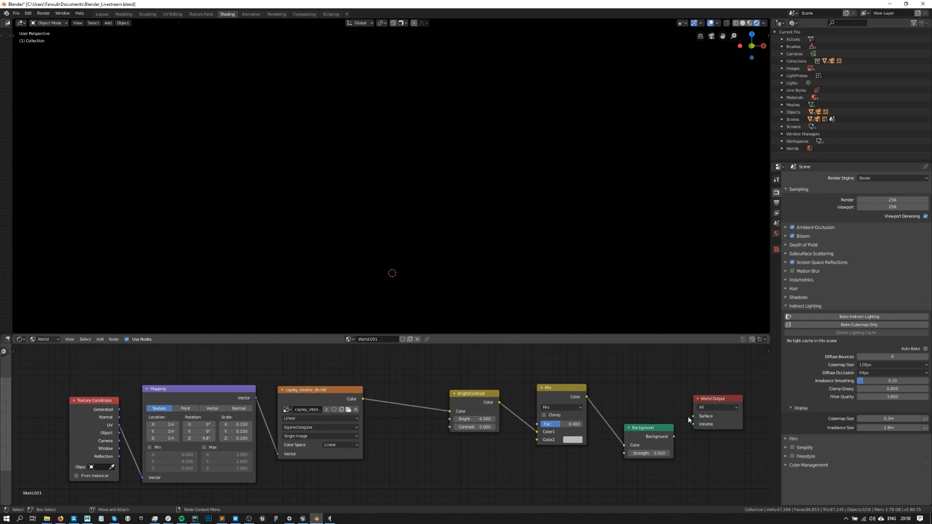
drag(692, 416, 586, 398)
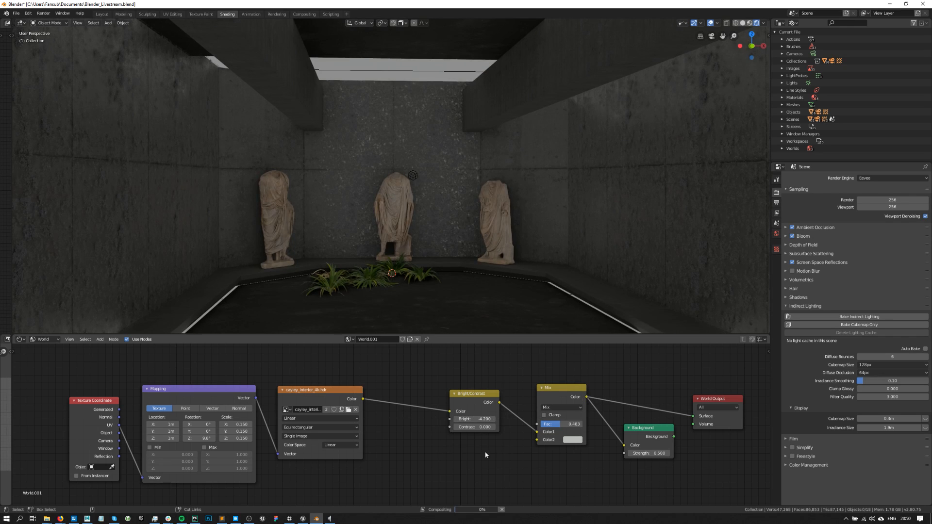
Rearrange the environment texture and Mapping nodes and reconnect the Mix node to the World Output's Surface.
key(ctrl+z)
scroll(388, 443, down, 1)
middle_drag(388, 443, 431, 437)
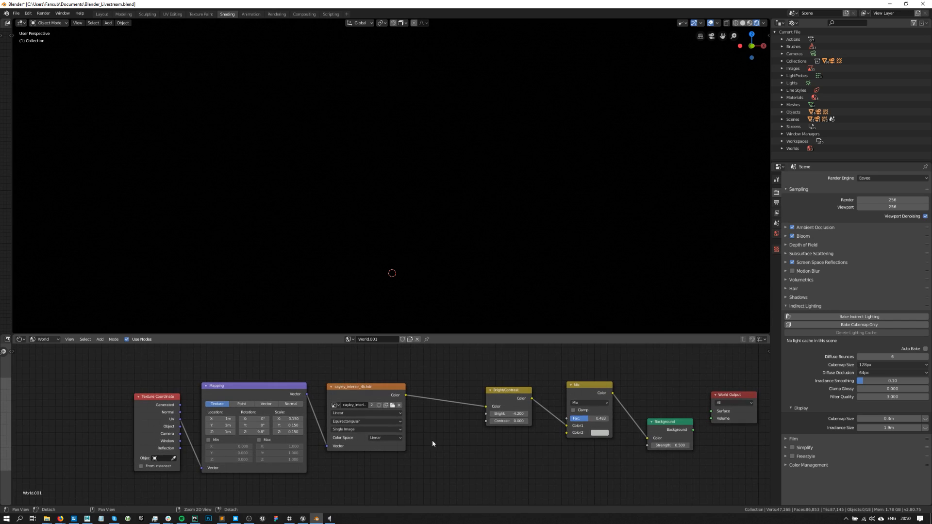
drag(368, 393, 393, 377)
drag(259, 391, 286, 426)
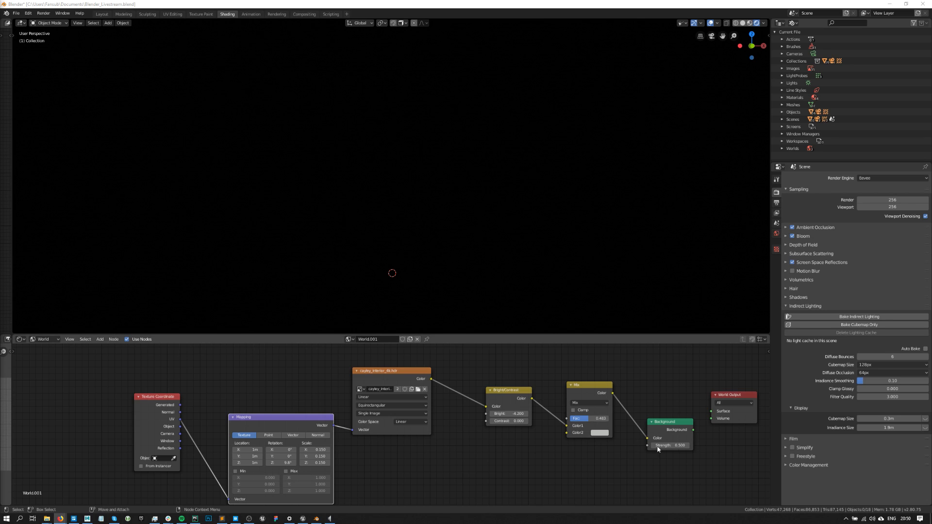
drag(613, 393, 712, 412)
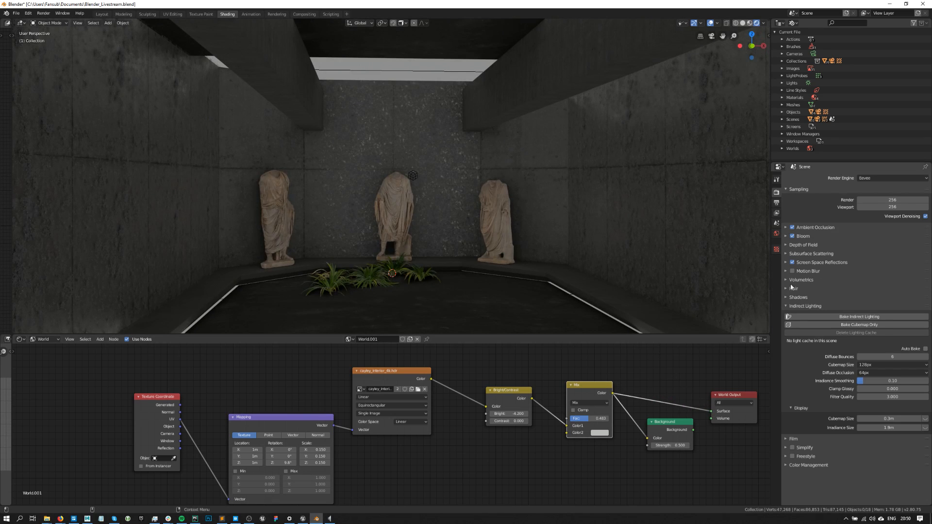
Undo the recent world node and lighting changes until the baked lighting cache and the deleted lights are restored.
key(ctrl+z)
key(ctrl+z)
key(ctrl+z)
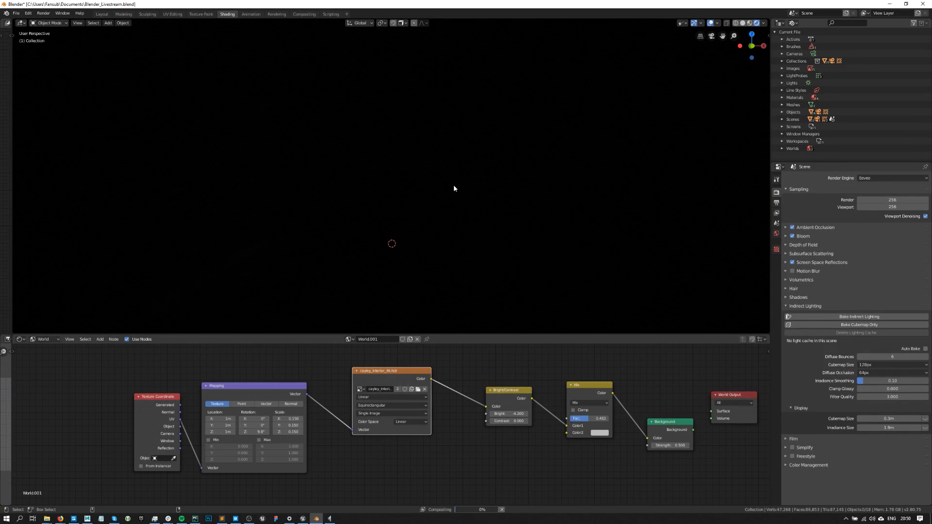
key(ctrl+shift+z)
key(ctrl+shift+z)
key(ctrl+shift+z)
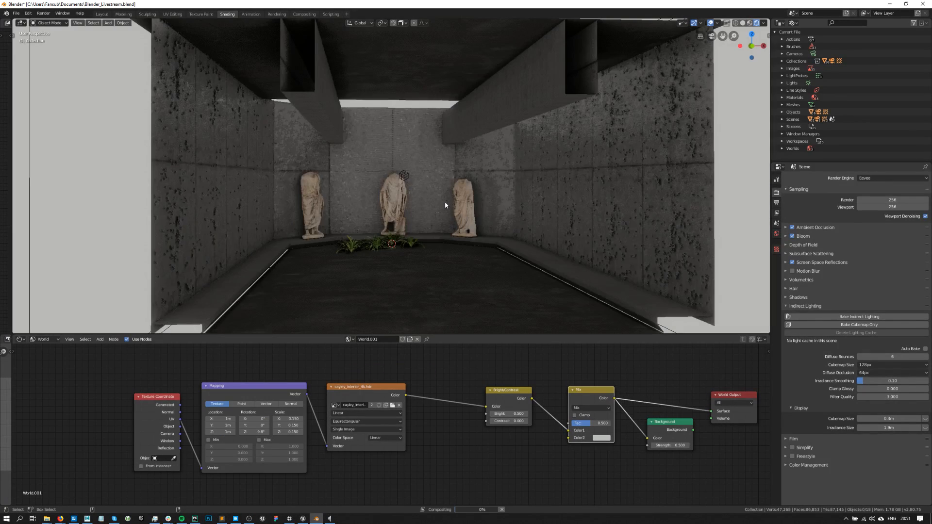
click(444, 203)
scroll(457, 207, down, 6)
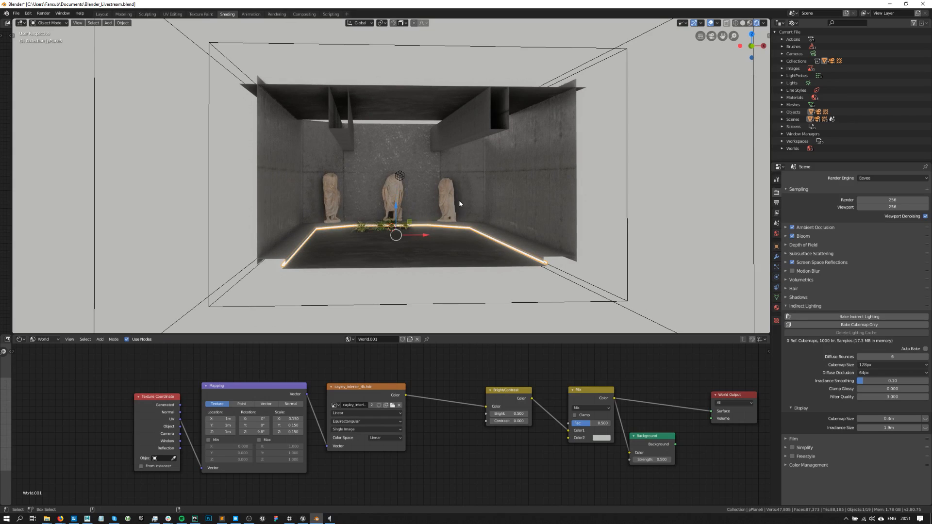
key(ctrl+z)
key(ctrl+z)
key(ctrl+z)
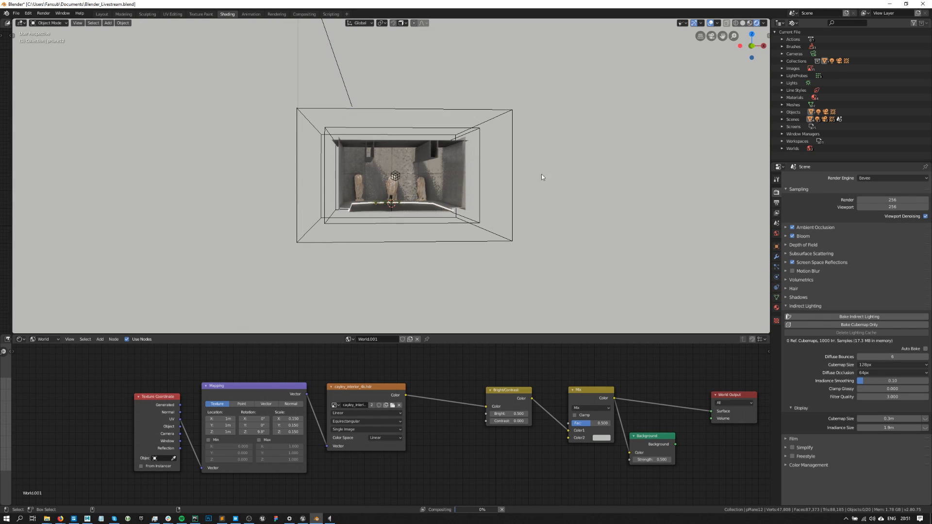
Delete the overlay planes covering the hall's concrete walls.
scroll(385, 173, up, 8)
click(448, 136)
key(Delete)
scroll(457, 152, down, 4)
scroll(395, 131, up, 3)
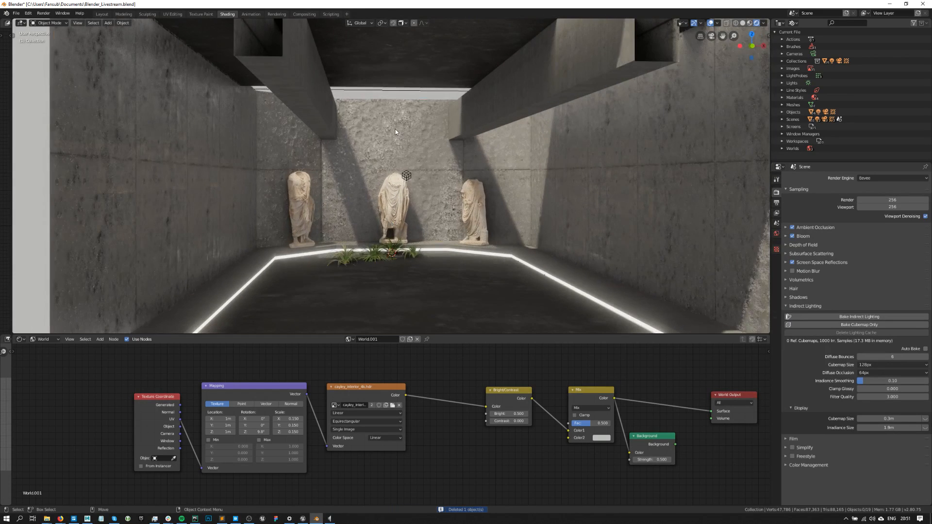
scroll(393, 140, up, 4)
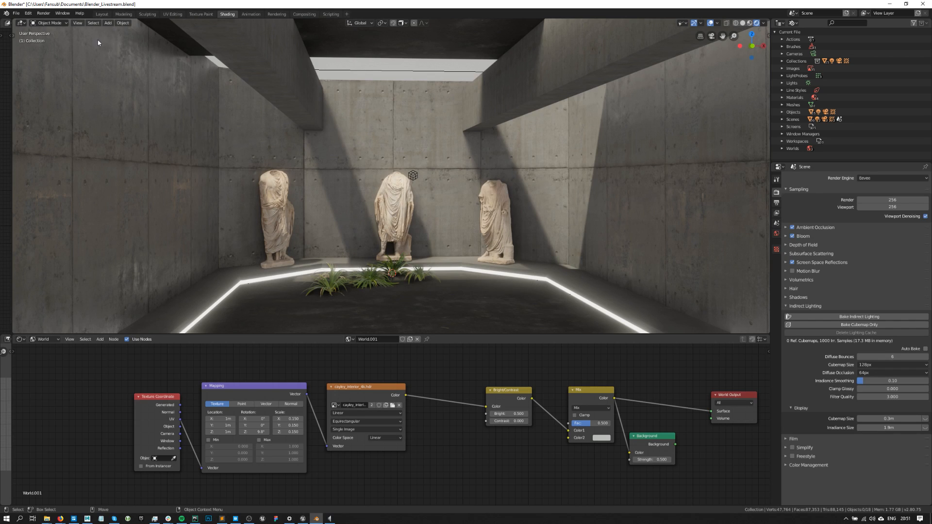
Open the concrete wall mesh in Edit Mode, clear its face selection, and return to Object Mode.
click(77, 23)
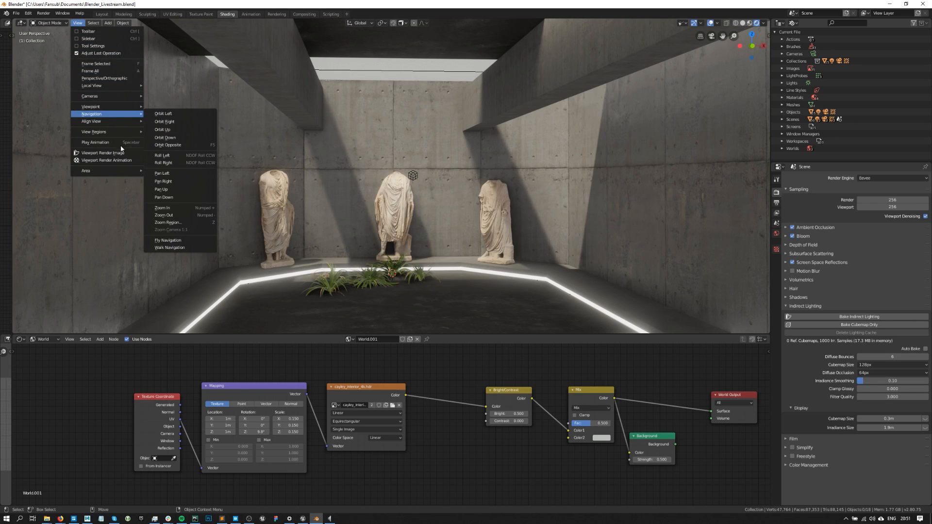
click(245, 147)
scroll(286, 155, down, 4)
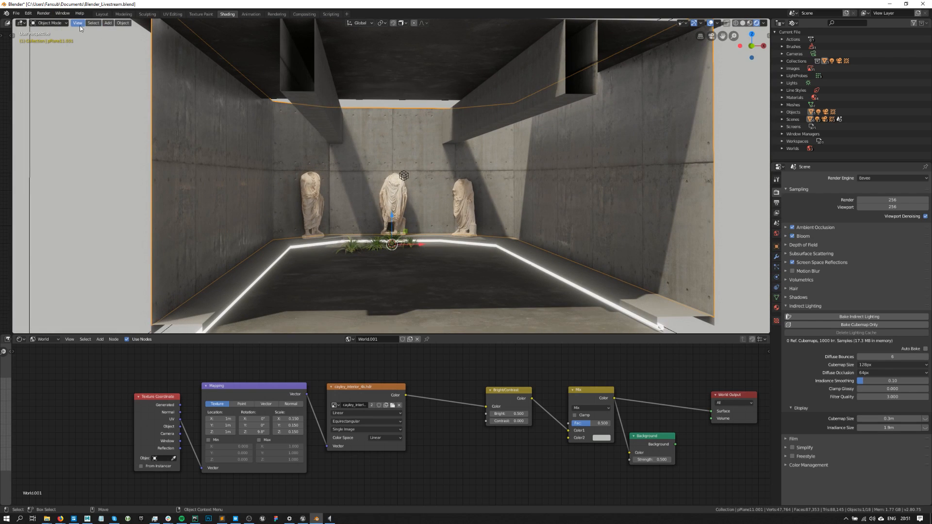
click(50, 23)
click(49, 39)
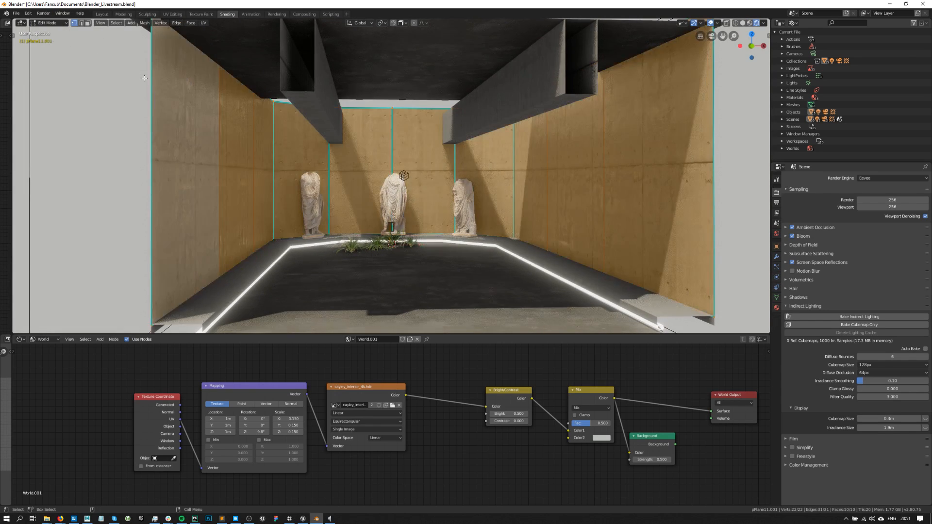
scroll(534, 135, down, 4)
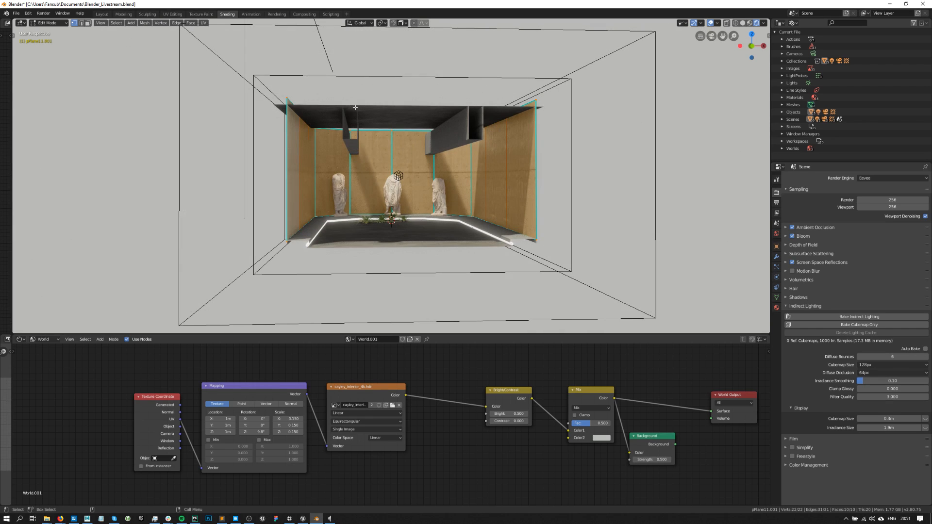
click(422, 230)
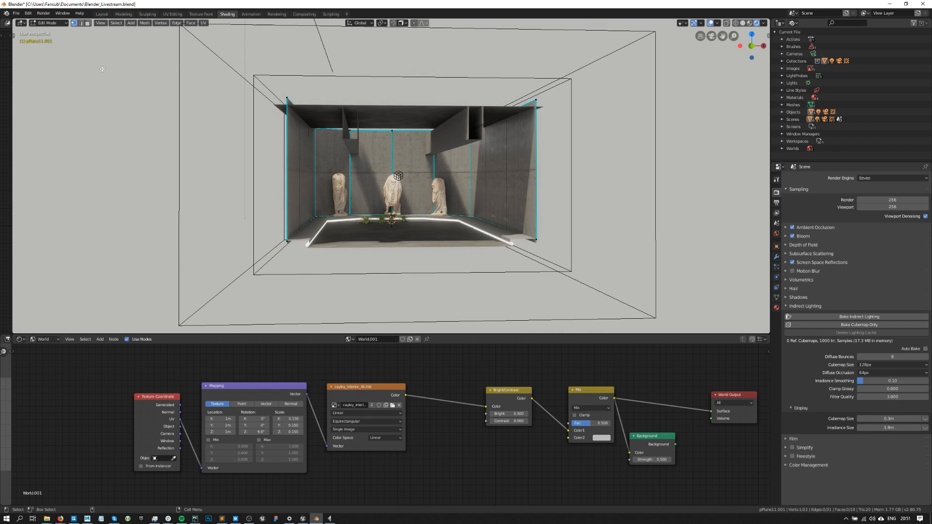
scroll(154, 116, down, 5)
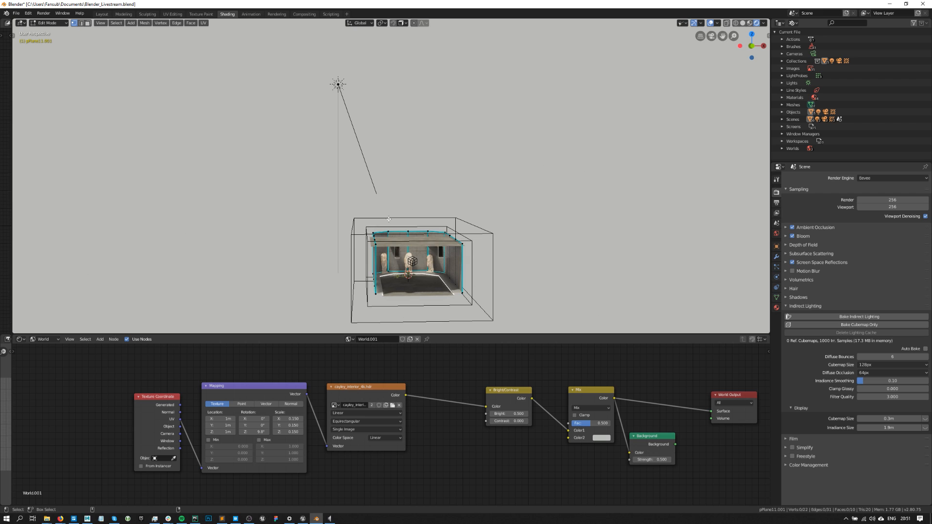
click(48, 23)
click(51, 31)
scroll(396, 203, up, 7)
alt+middle_drag(372, 33, 365, 4)
scroll(452, 470, down, 1)
mouse_move(451, 301)
alt+middle_down()
mouse_move(441, 209)
mouse_move(441, 218)
alt+middle_up()
scroll(440, 193, up, 4)
click(87, 519)
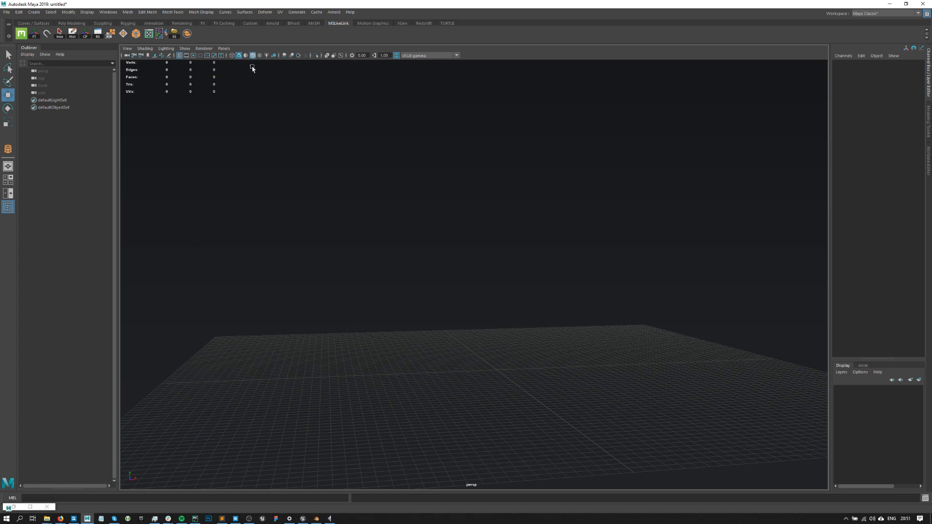
click(321, 519)
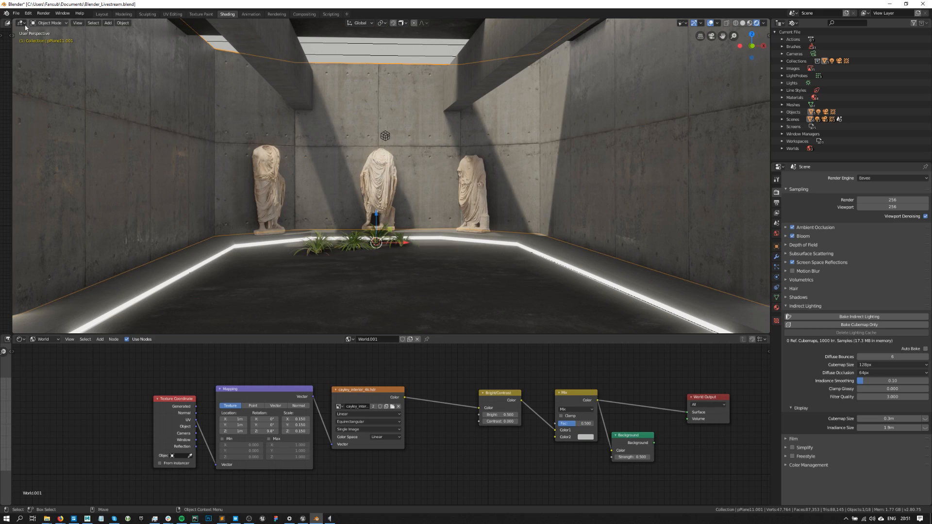
click(78, 23)
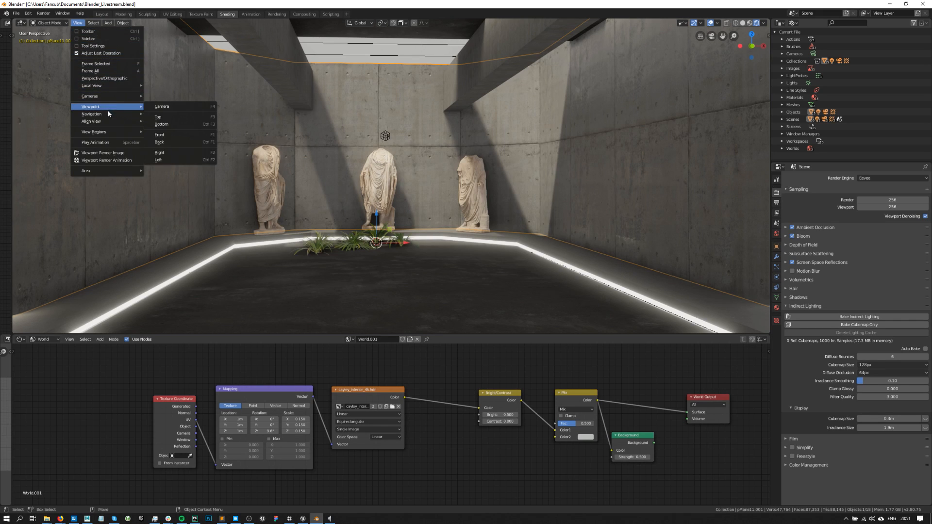
mouse_move(108, 132)
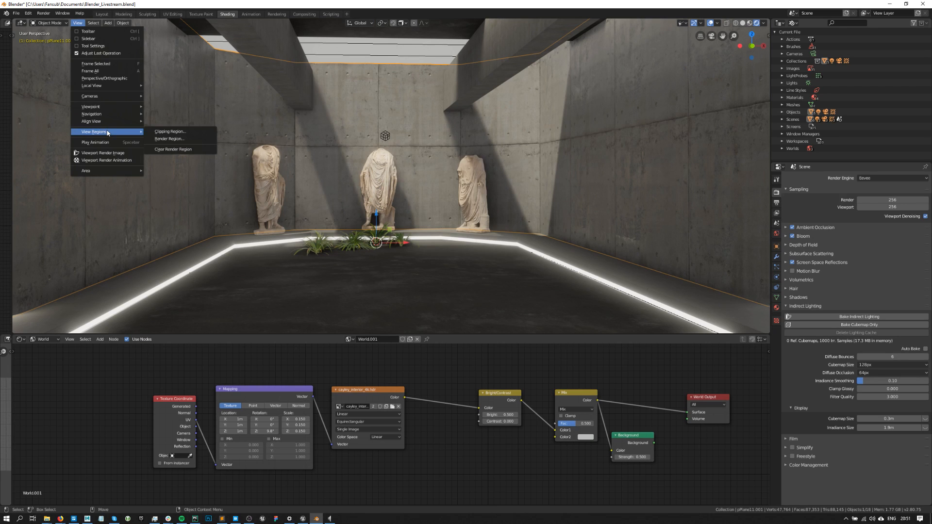
mouse_move(111, 173)
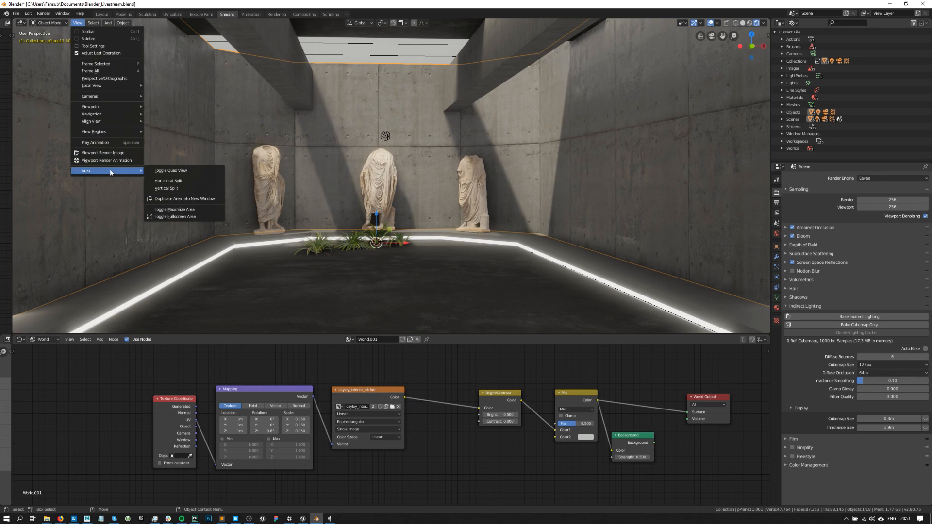
Compare the hall in orthographic and perspective projection, and view it from different distances.
mouse_move(480, 128)
middle_down()
mouse_move(473, 116)
mouse_move(487, 127)
middle_up()
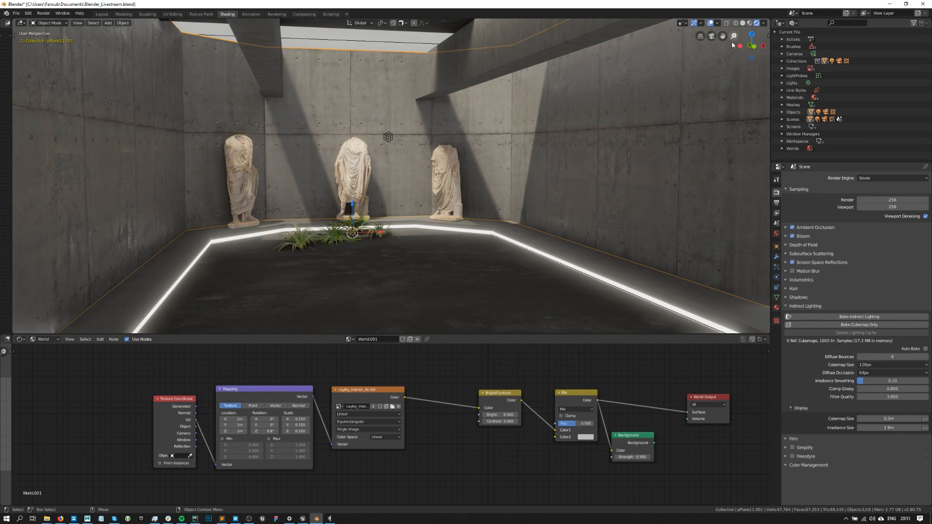
click(699, 36)
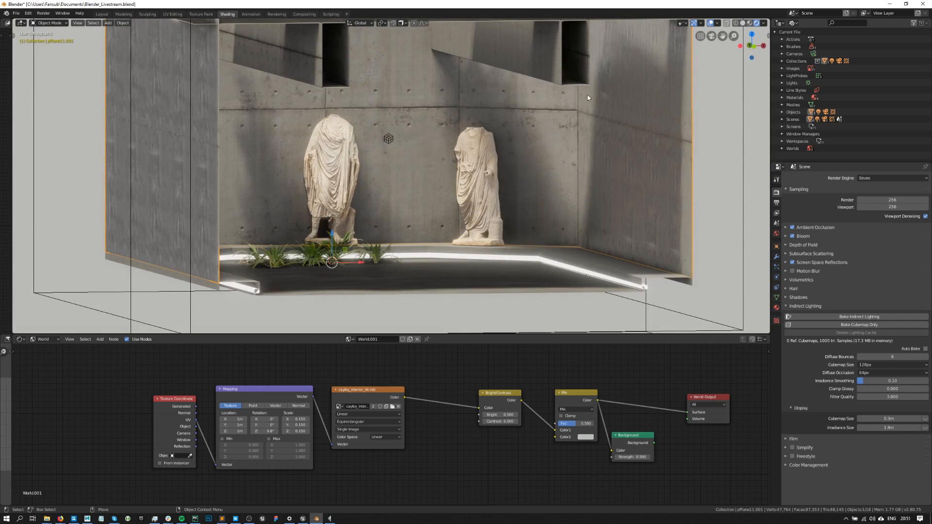
click(700, 36)
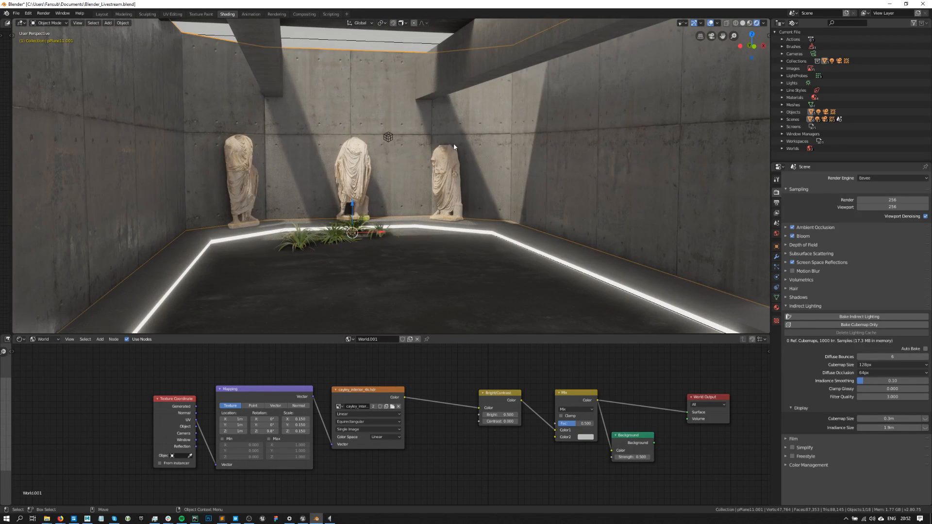
scroll(325, 134, down, 5)
scroll(326, 134, up, 5)
scroll(373, 238, down, 3)
scroll(381, 237, up, 4)
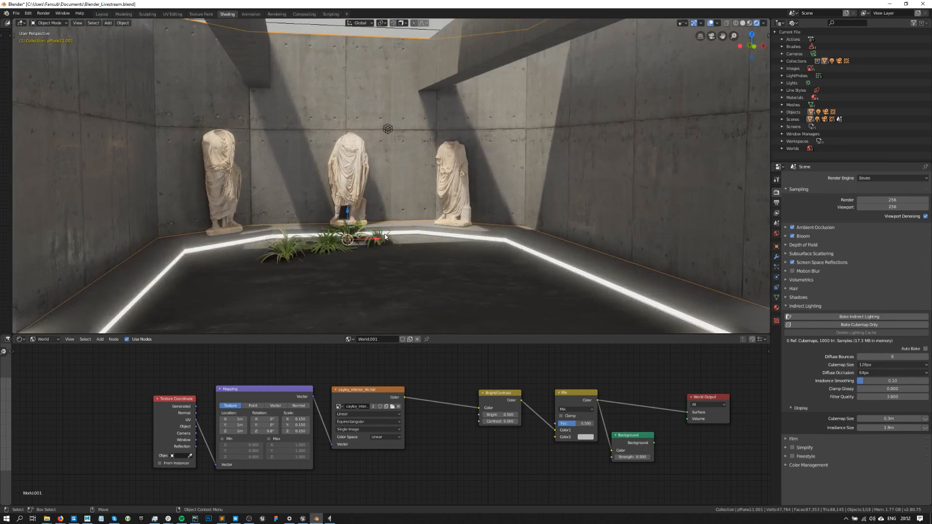
Open the concrete wall mesh in Edit Mode and examine its edges from several distances.
click(49, 23)
click(46, 32)
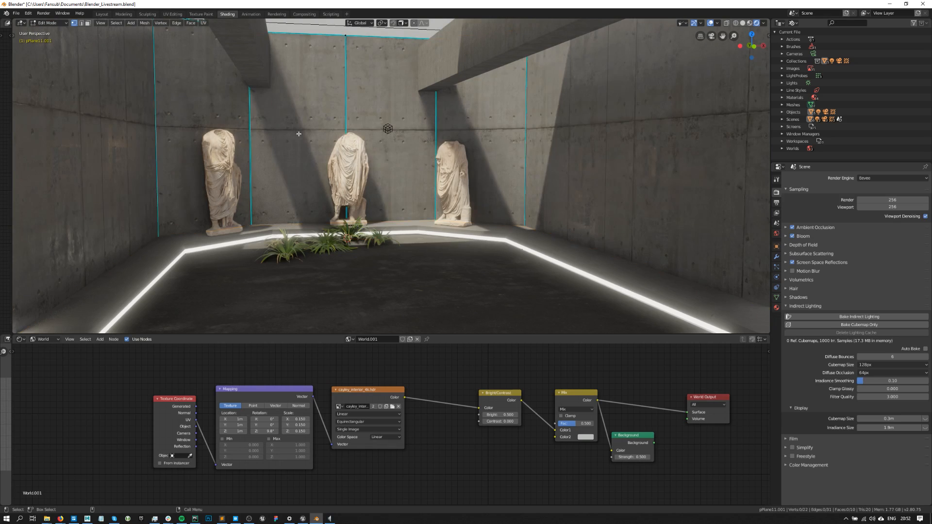
scroll(351, 159, up, 2)
scroll(352, 159, down, 7)
scroll(310, 127, up, 7)
scroll(290, 98, down, 4)
scroll(314, 103, up, 4)
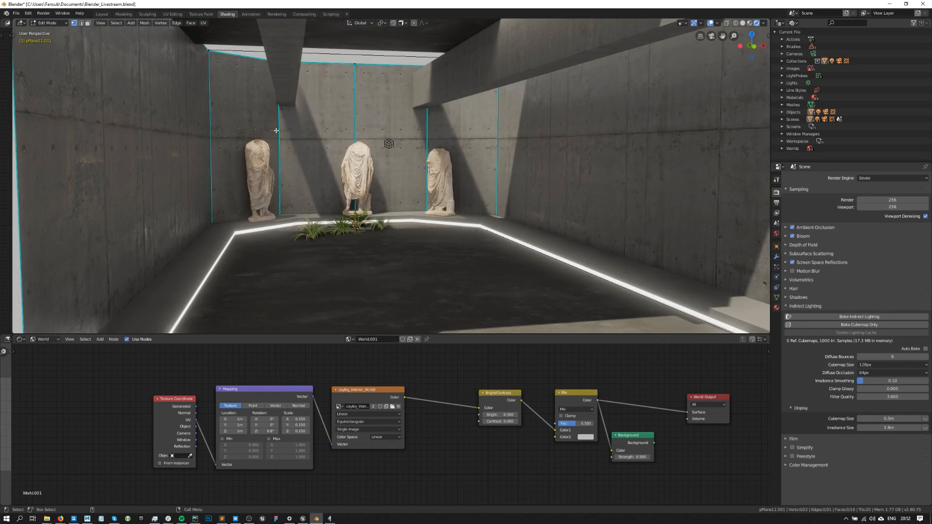
scroll(234, 192, down, 8)
scroll(422, 272, up, 6)
Turn on snapping and return the concrete wall mesh to Object Mode.
key(b)
key(Escape)
scroll(365, 187, up, 3)
scroll(365, 205, down, 1)
key(shift+Tab)
scroll(364, 206, up, 2)
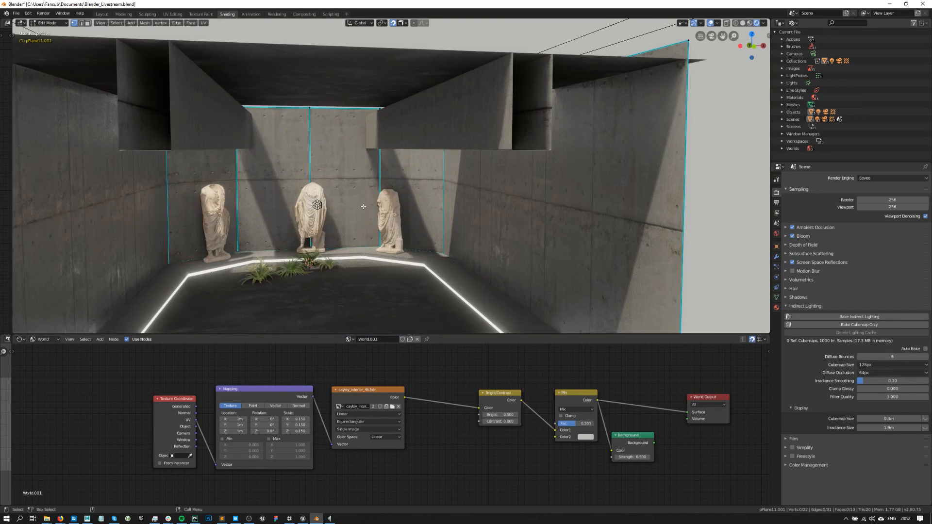
scroll(351, 198, down, 8)
scroll(404, 137, up, 10)
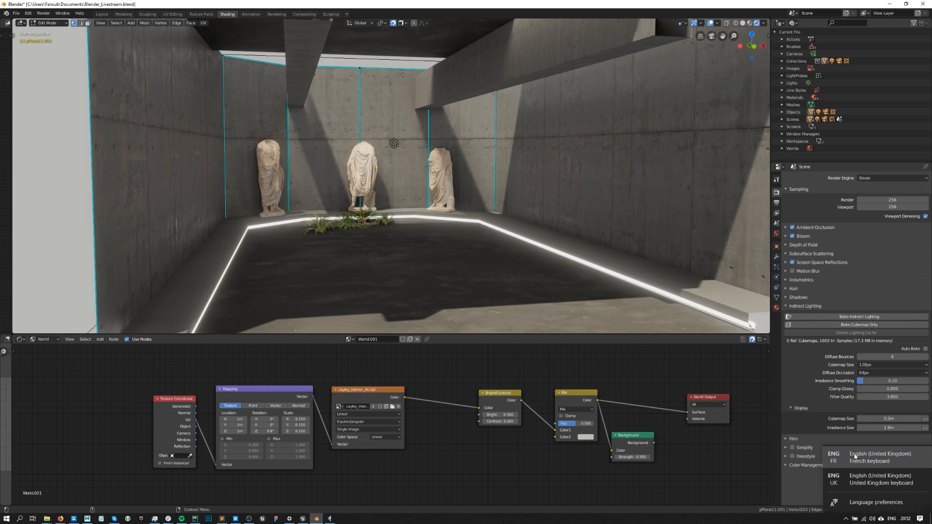
click(47, 23)
click(49, 30)
middle_drag(298, 174, 268, 162)
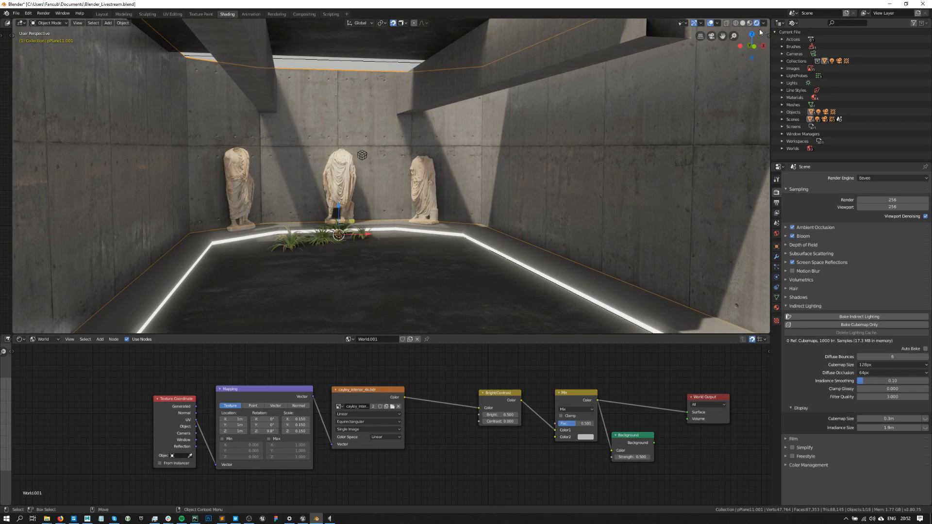
Look over the 3D viewport's focal length, clipping and view lock settings.
click(770, 55)
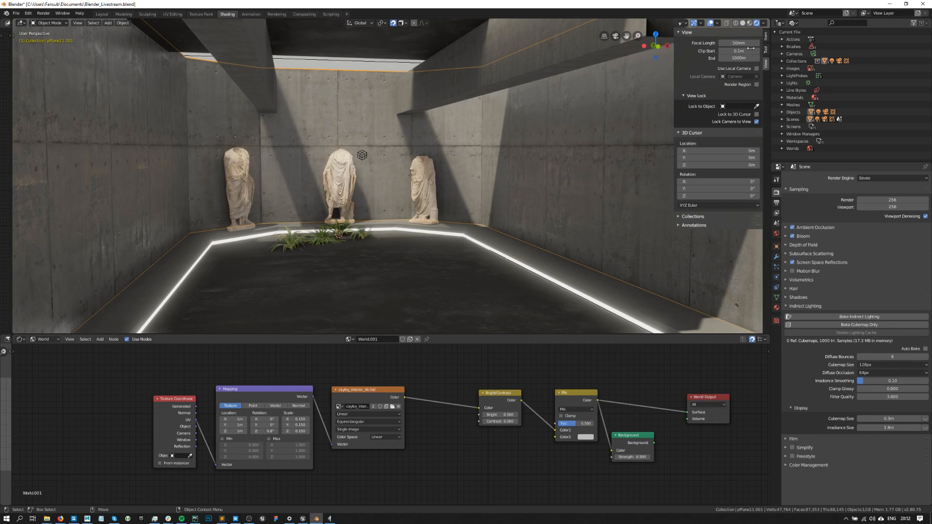
drag(771, 55, 909, 63)
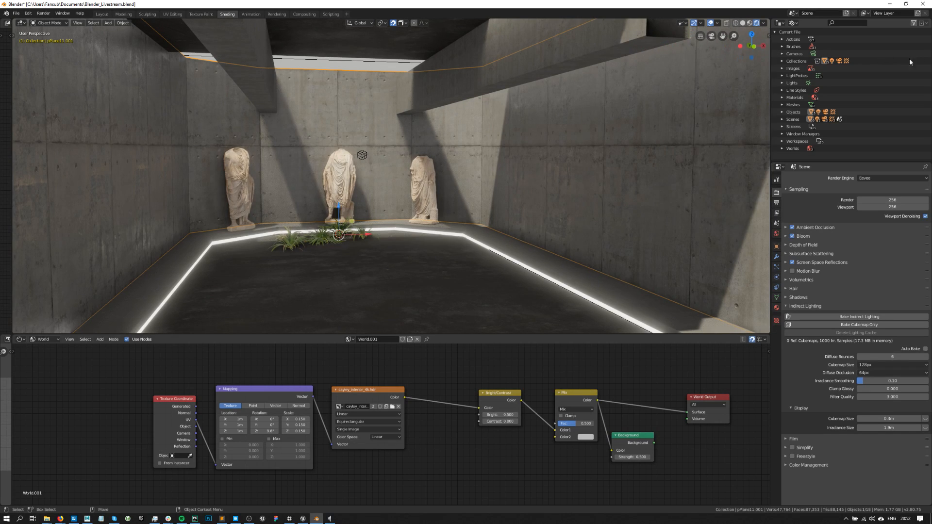
click(682, 22)
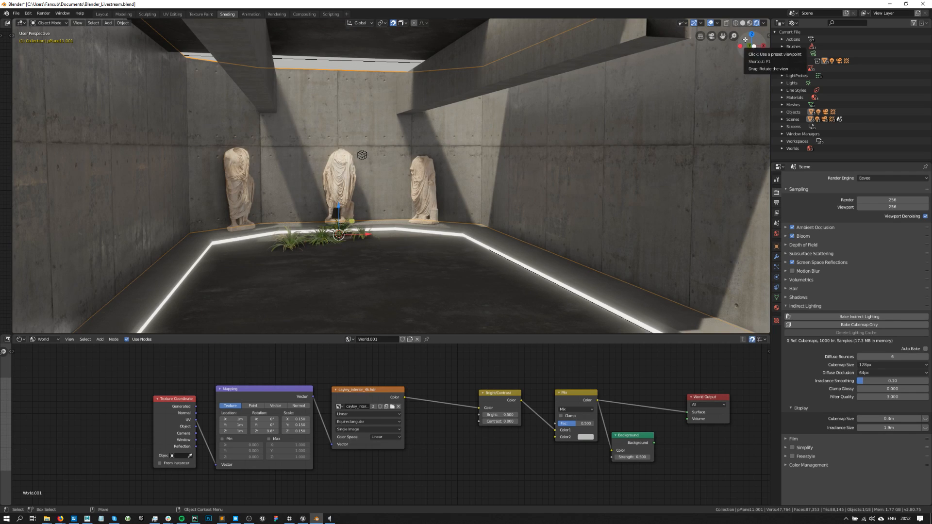
Display the 3D viewport in wireframe shading and deselect the wall mesh.
click(736, 23)
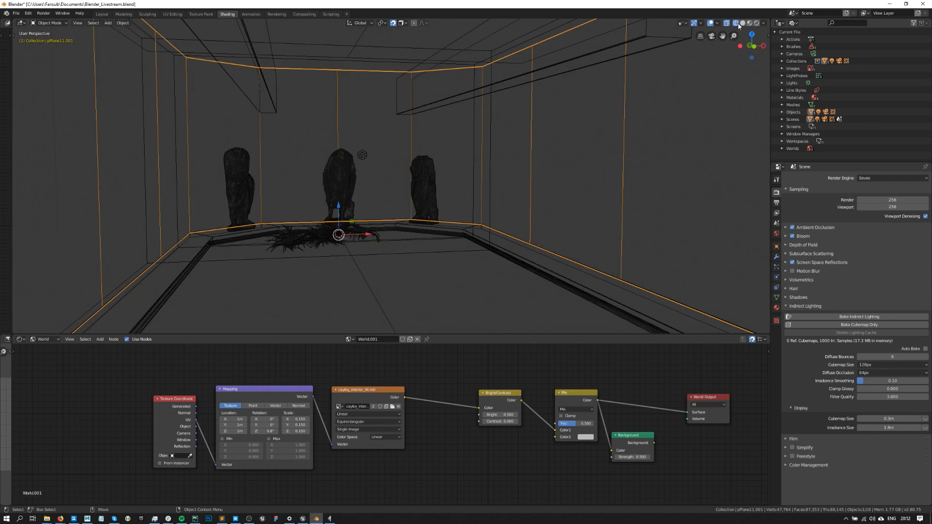
scroll(289, 183, up, 2)
scroll(290, 181, up, 2)
scroll(293, 181, down, 6)
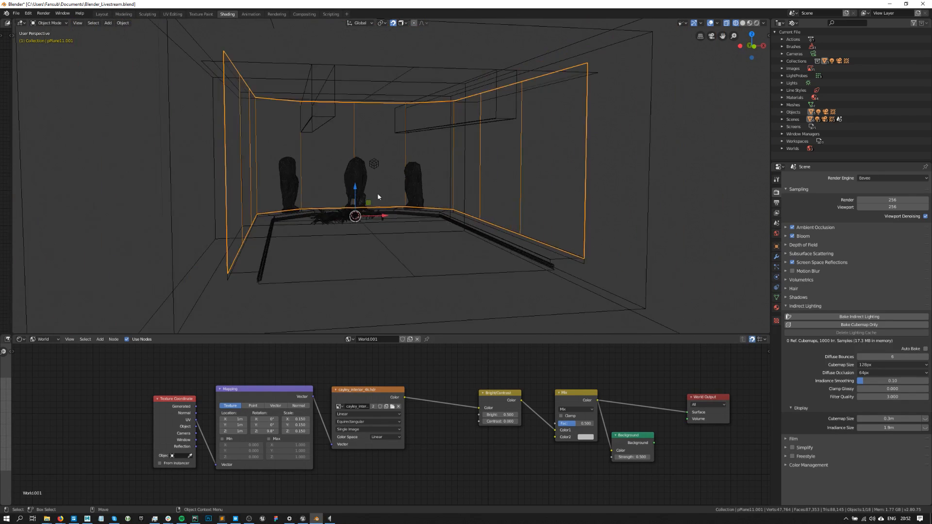
scroll(373, 194, up, 2)
scroll(411, 181, down, 4)
click(695, 169)
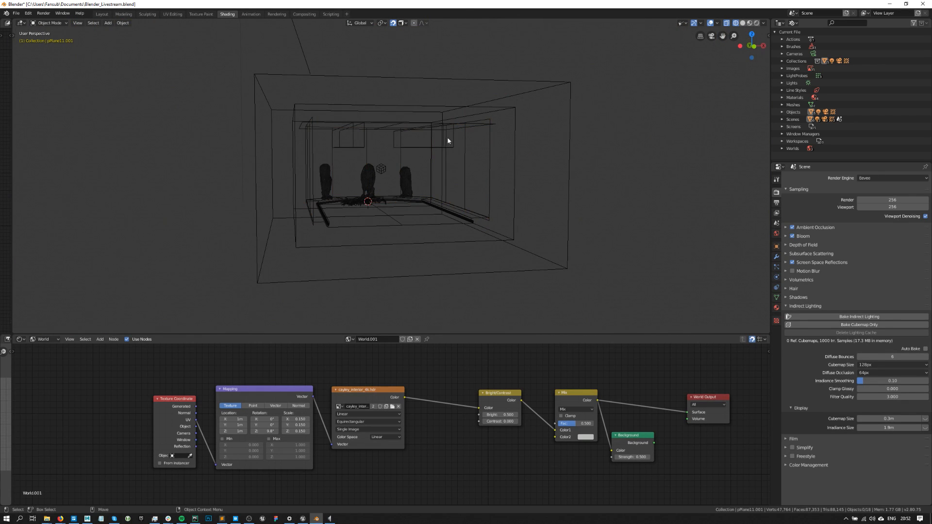
Examine the hall and the central statue's mesh in wireframe from several distances.
scroll(377, 176, up, 5)
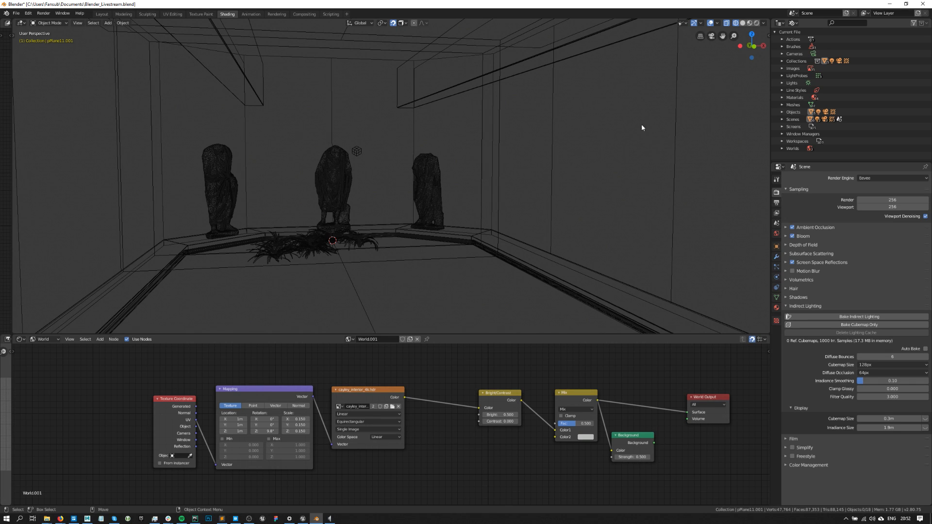
middle_drag(293, 224, 358, 235)
key(Home)
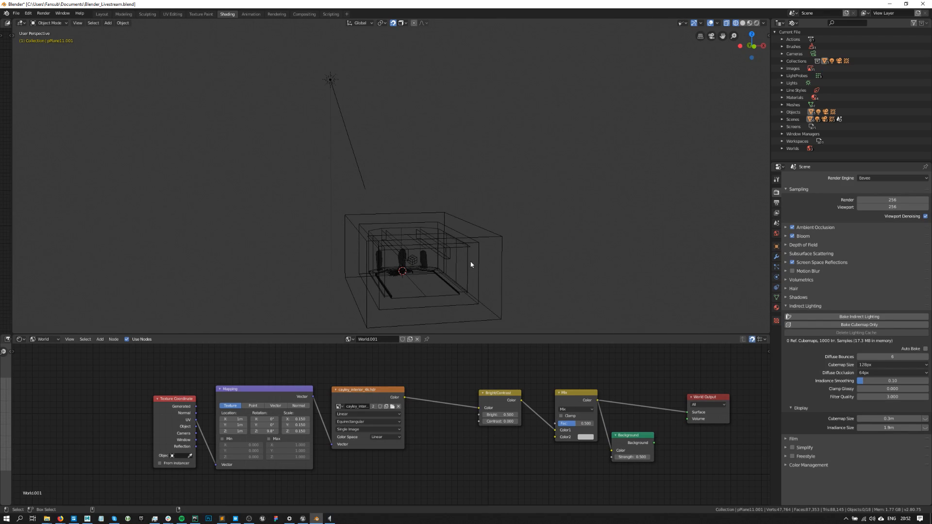
key(i)
scroll(430, 271, up, 5)
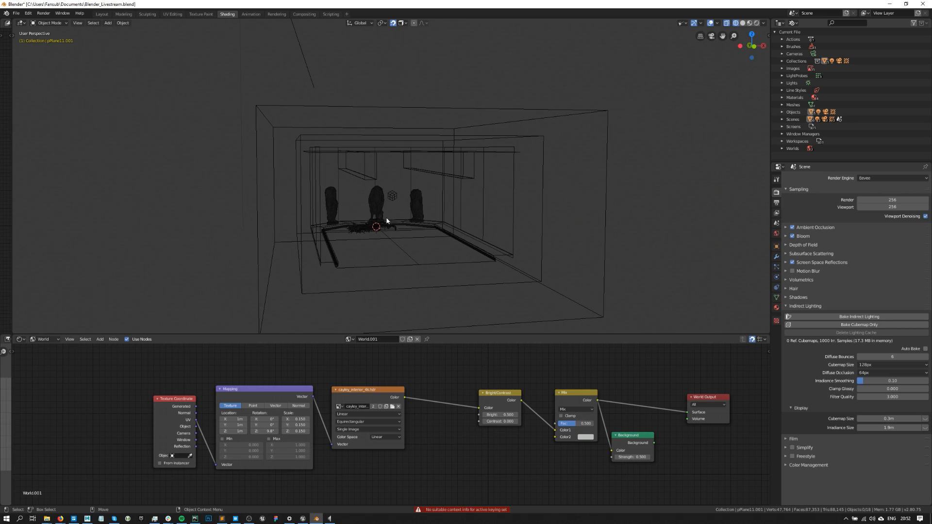
click(375, 196)
key(KP_Decimal)
middle_drag(421, 177, 452, 170)
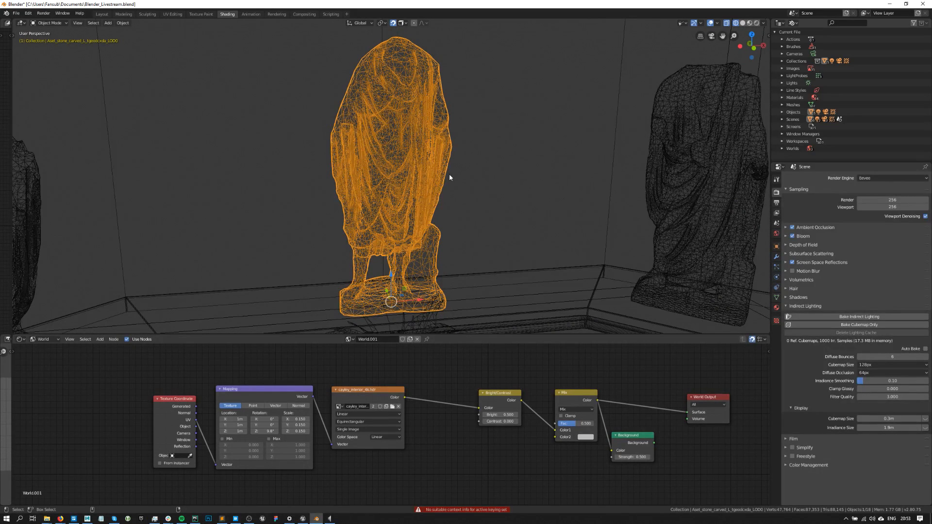
key(alt+a)
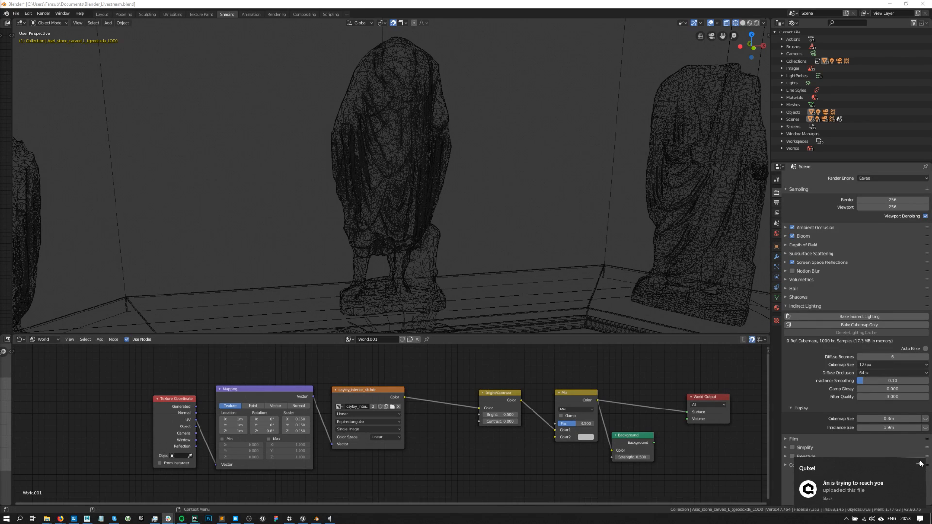
click(921, 463)
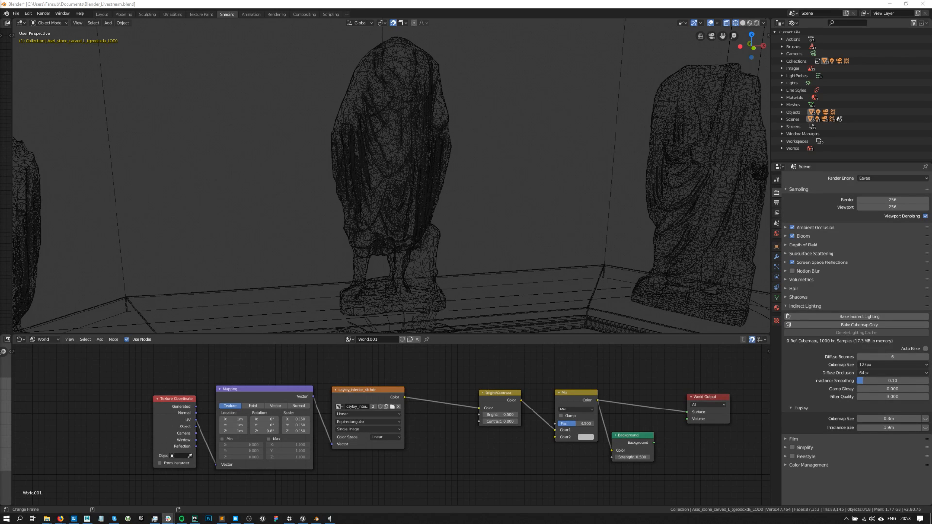
Display the 3D viewport in rendered shading and bring the three statues back into view.
click(757, 23)
scroll(438, 127, down, 5)
alt+drag(439, 126, 442, 148)
alt+middle_drag(443, 149, 428, 184)
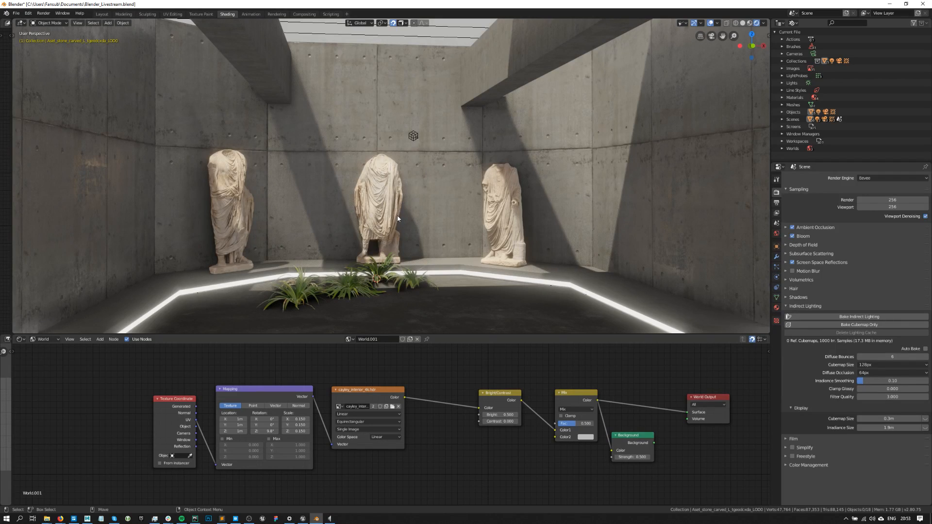
drag(427, 364, 448, 429)
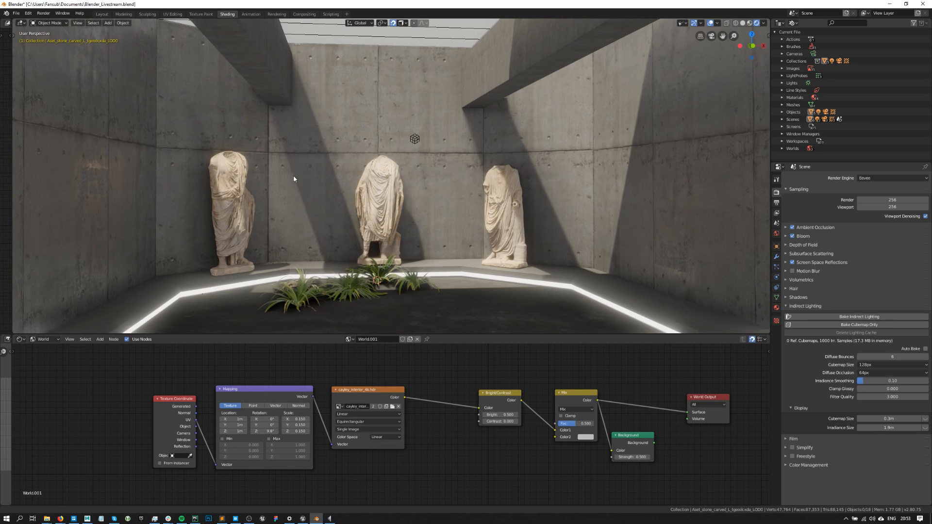
alt+middle_drag(290, 188, 301, 147)
Look over the rendered statues, plants and light strip from closer and farther viewpoints.
key(alt+Tab)
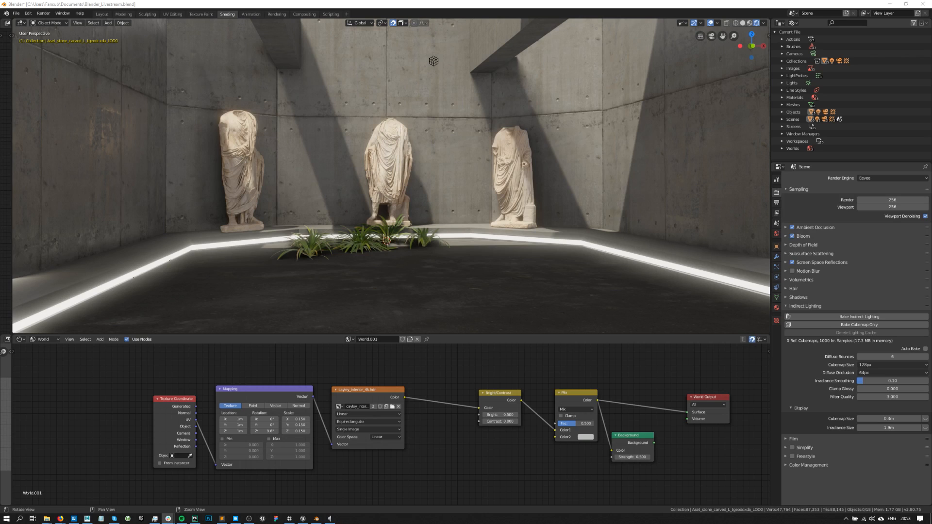
click(343, 272)
alt+middle_drag(435, 161, 424, 181)
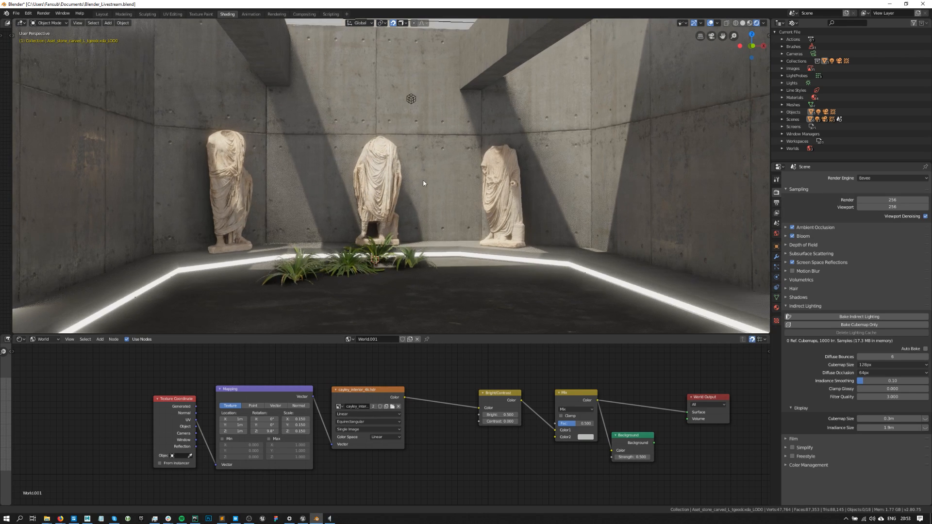
shift+middle_drag(496, 181, 452, 200)
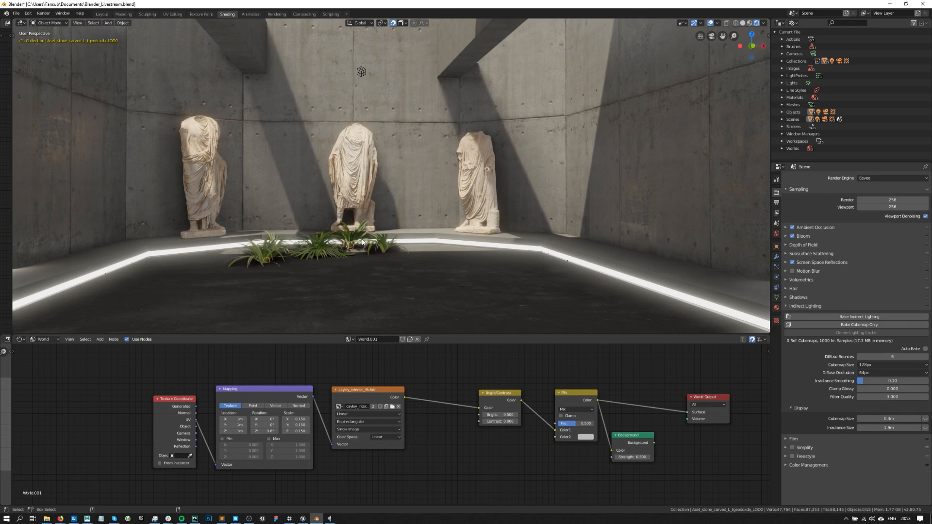
alt+right_drag(361, 235, 365, 212)
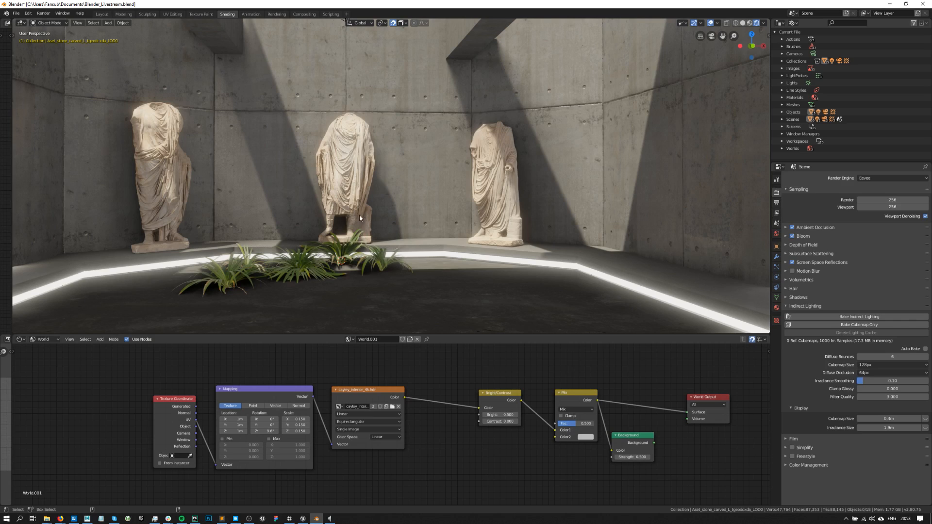
drag(168, 406, 157, 455)
alt+right_drag(359, 100, 416, 159)
scroll(417, 162, up, 5)
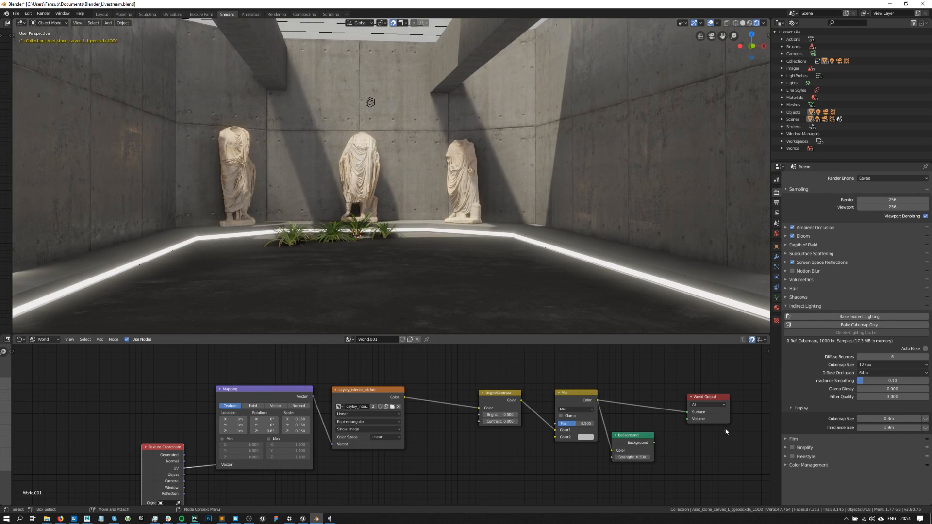
Collapse the Indirect Lighting settings and select the glowing light strip around the dark floor.
click(786, 307)
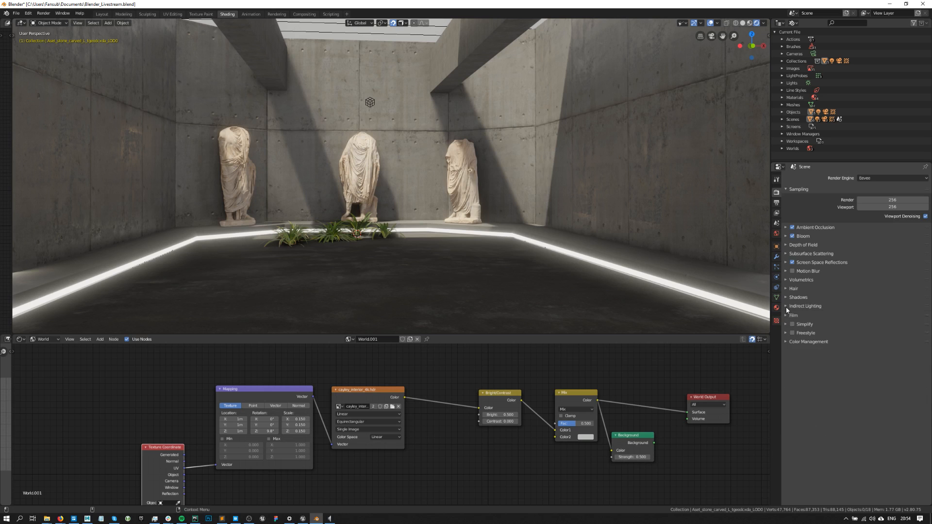
click(680, 290)
shift+middle_drag(681, 290, 539, 235)
scroll(374, 233, up, 3)
shift+middle_drag(373, 233, 385, 206)
middle_drag(383, 168, 543, 170)
scroll(356, 167, down, 2)
scroll(544, 170, up, 2)
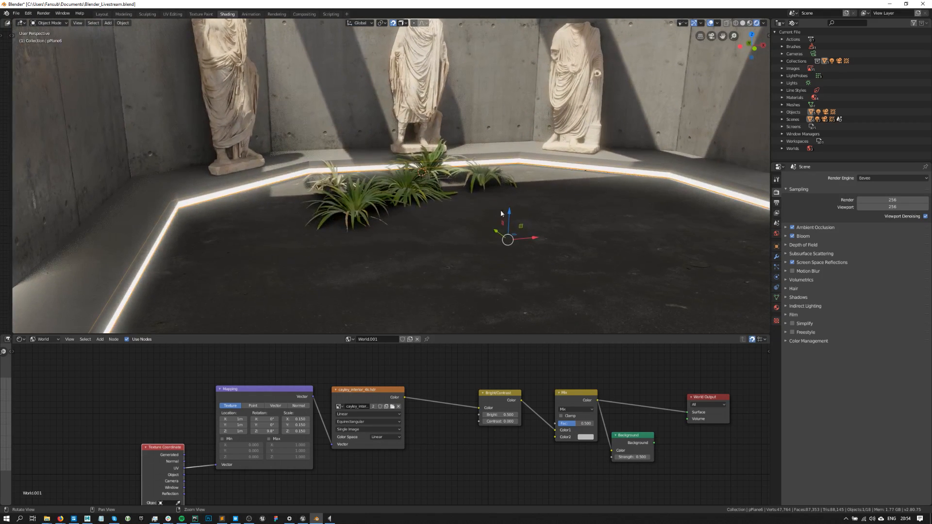
Switch the shader editor from World to Object shading to show the light strip's material nodes.
click(47, 343)
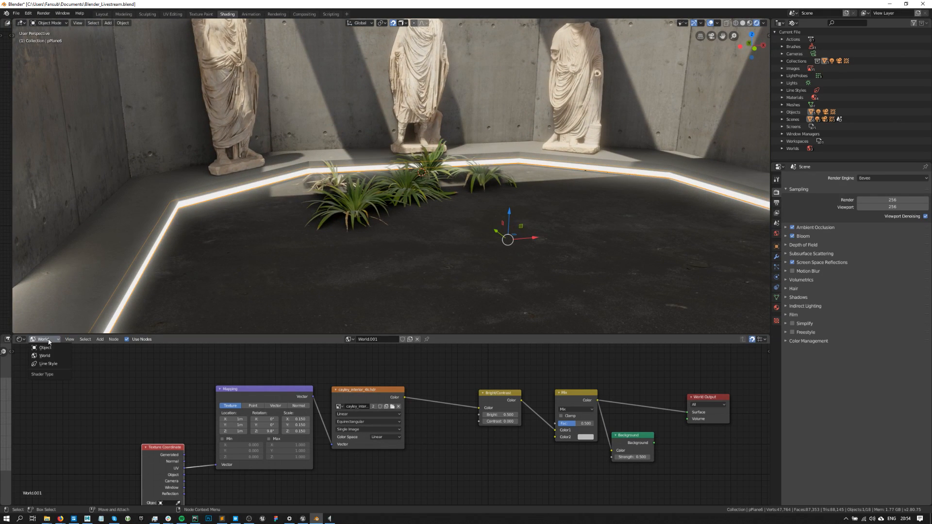
click(43, 348)
scroll(418, 432, up, 3)
middle_drag(368, 395, 365, 352)
shift+middle_drag(114, 223, 160, 137)
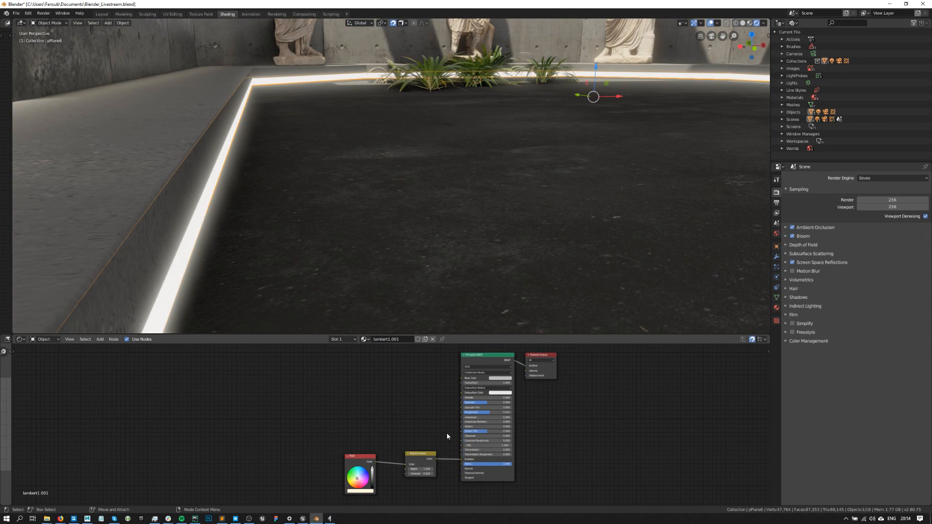
scroll(449, 432, up, 3)
mouse_move(545, 478)
mouse_down()
mouse_move(564, 485)
mouse_move(542, 479)
mouse_up()
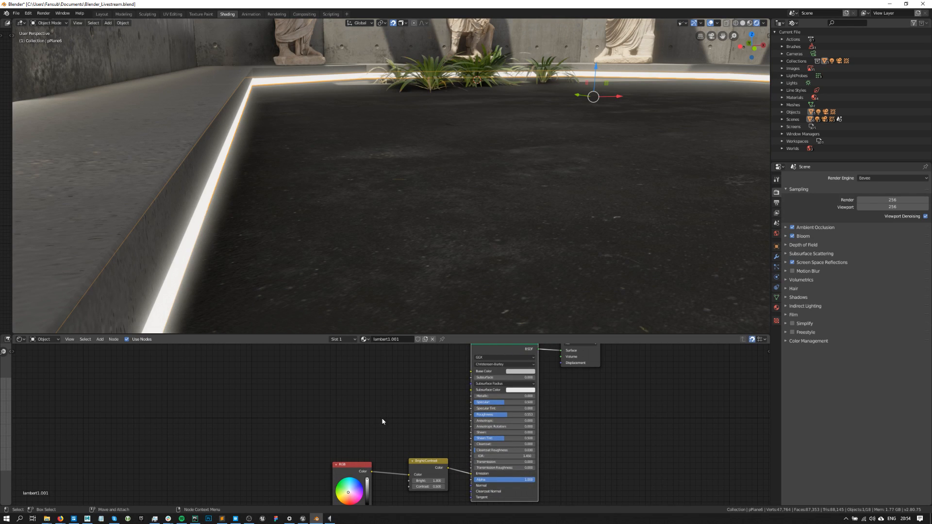
scroll(388, 423, up, 3)
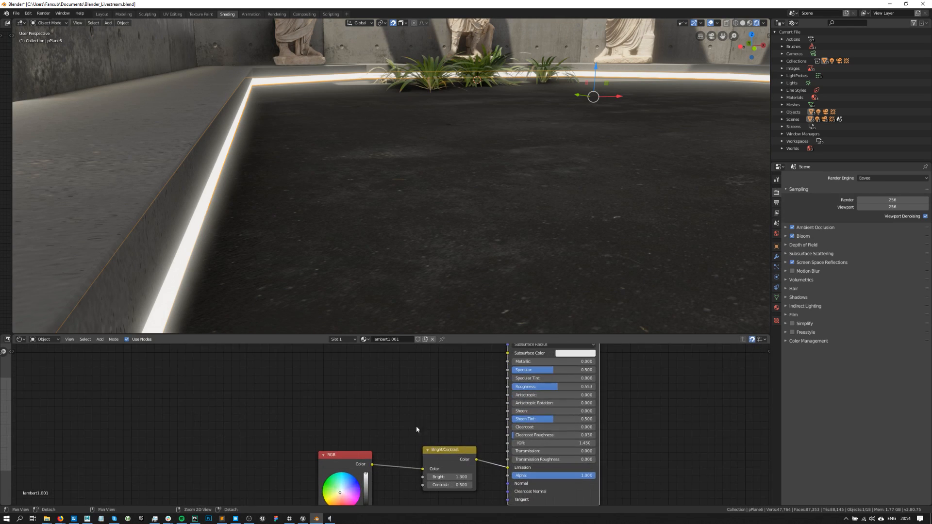
Reposition the RGB and Bright/Contrast nodes that feed the light strip's emission.
middle_drag(417, 429, 435, 373)
click(382, 398)
key(g)
click(378, 392)
drag(481, 403, 442, 402)
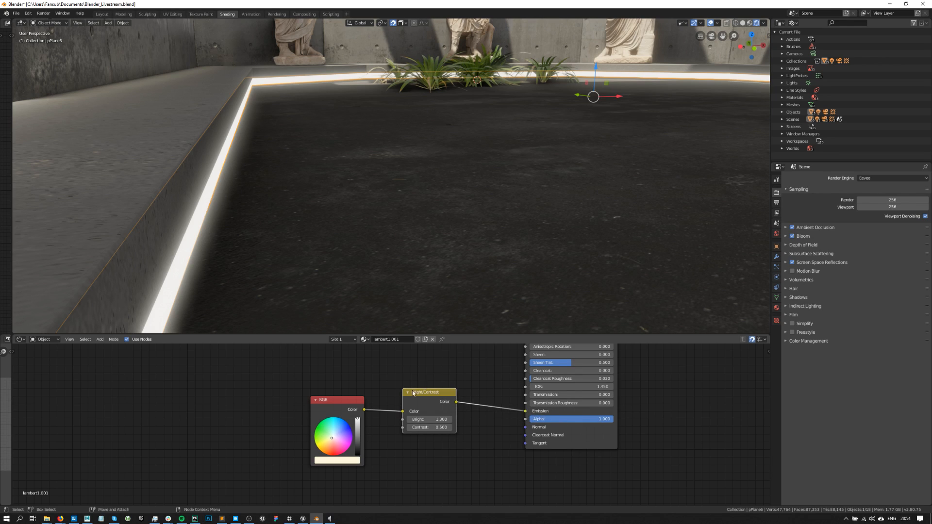
Set the Bright value of the light strip's Bright/Contrast node to 5.300 and check the glow.
drag(435, 419, 458, 419)
scroll(495, 121, down, 9)
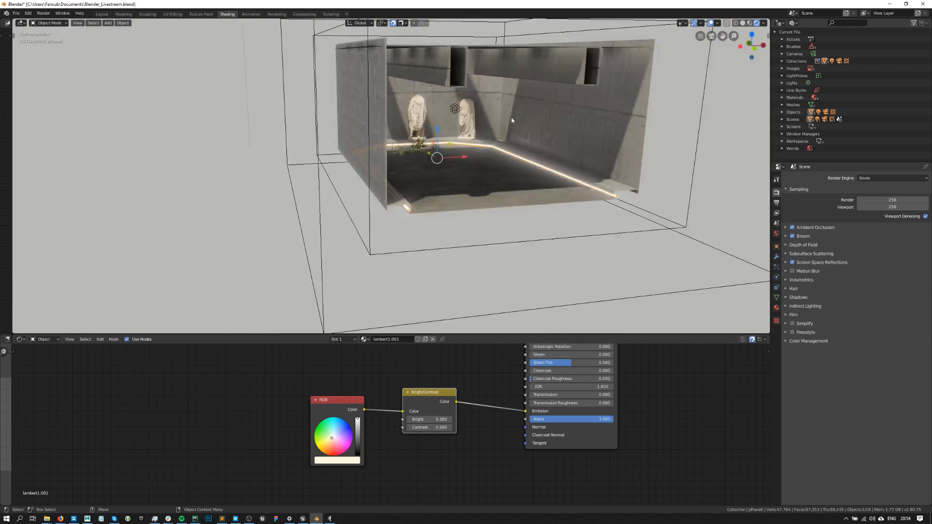
scroll(496, 120, up, 10)
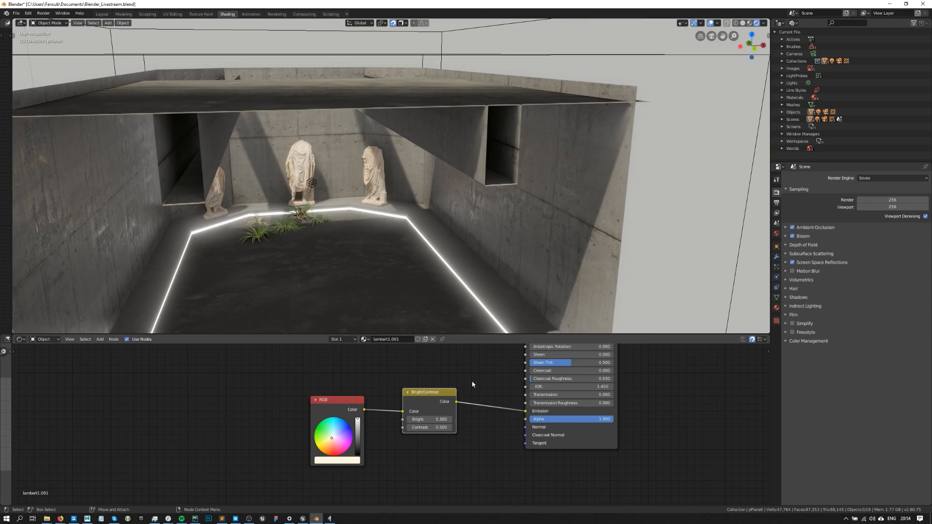
middle_drag(450, 352, 462, 372)
middle_drag(283, 382, 322, 391)
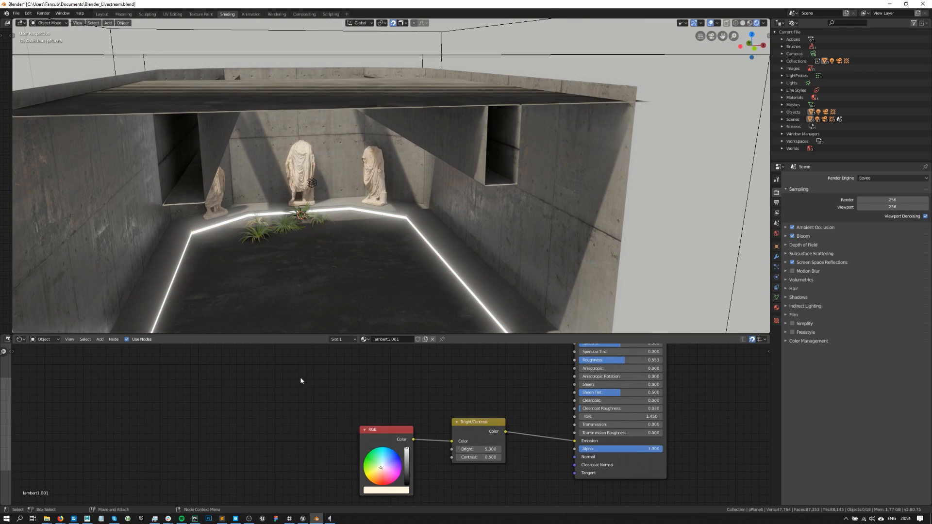
key(shift+a)
click(293, 377)
key(Escape)
key(shift+a)
click(261, 364)
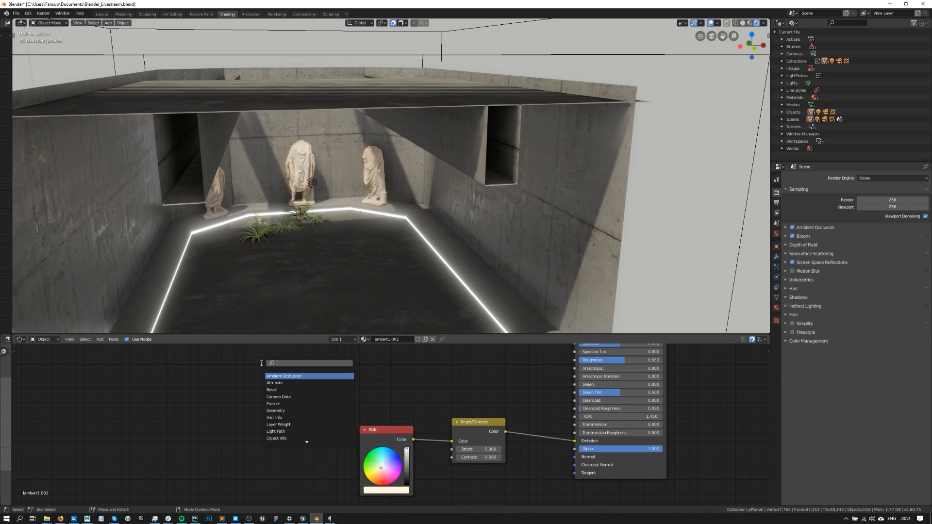
click(100, 340)
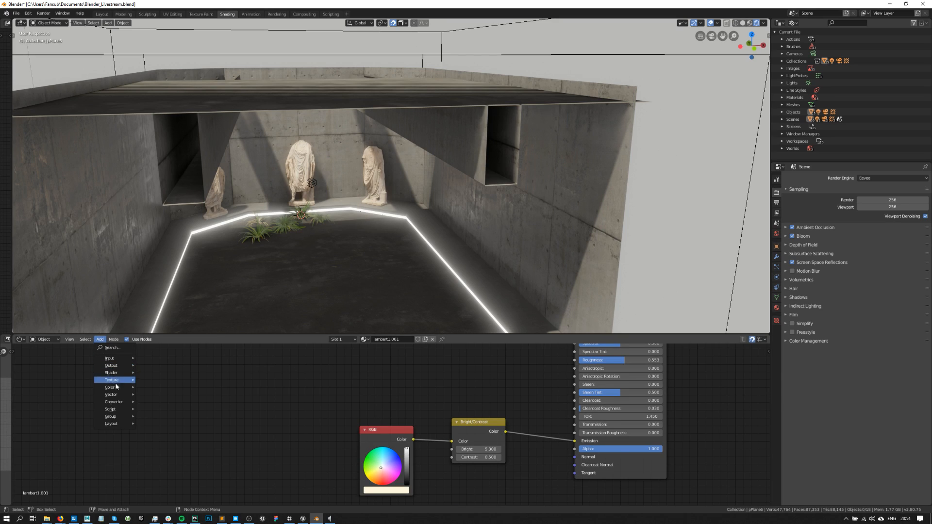
click(115, 347)
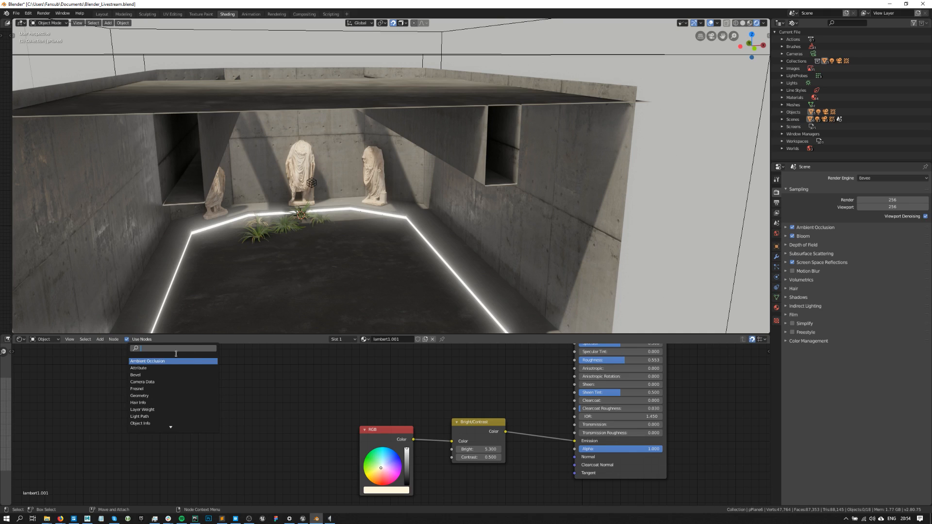
click(100, 339)
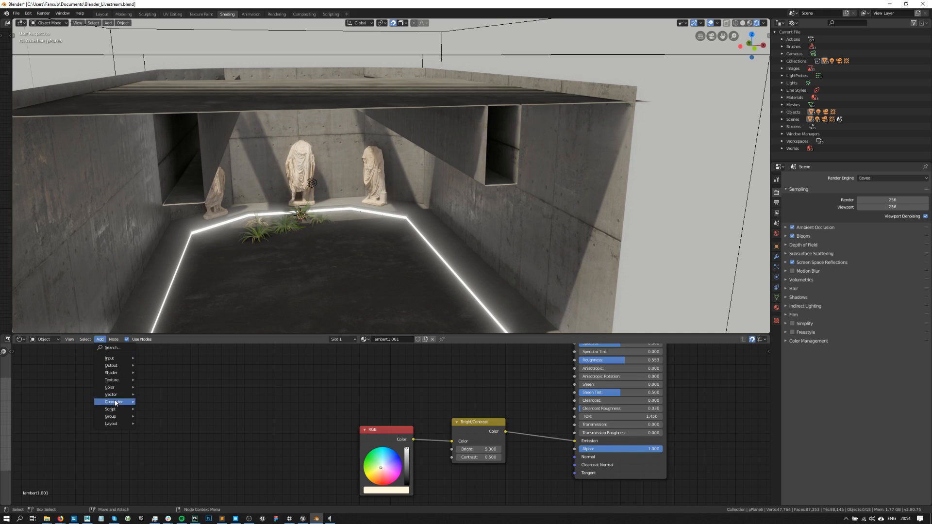
Add a second RGB and Bright/Contrast node pair and link it in series into the Principled shader's Emission input.
key(shift+a)
click(236, 371)
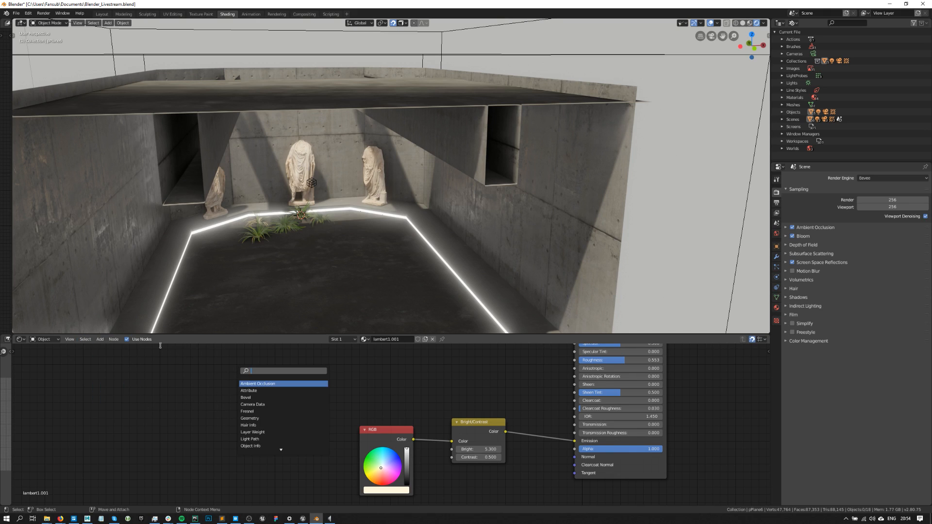
text(bright)
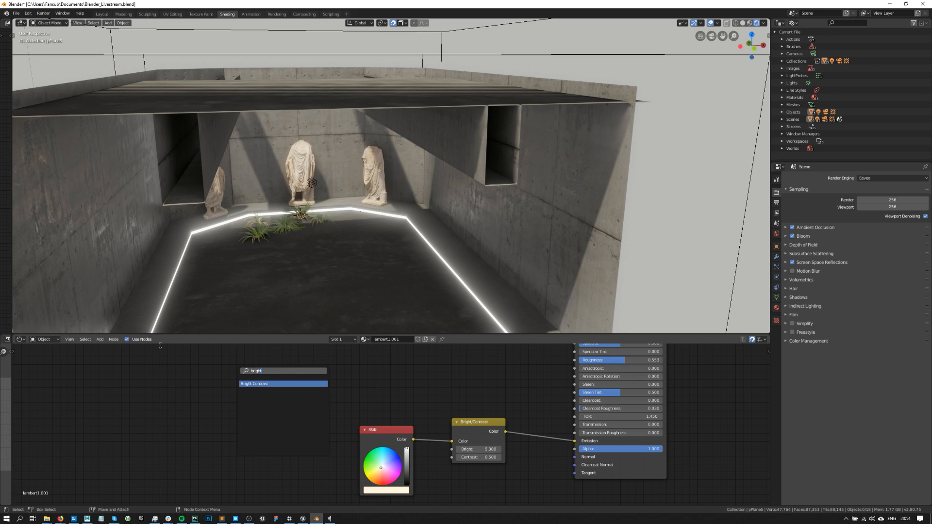
key(Return)
key(shift+a)
text(rgb)
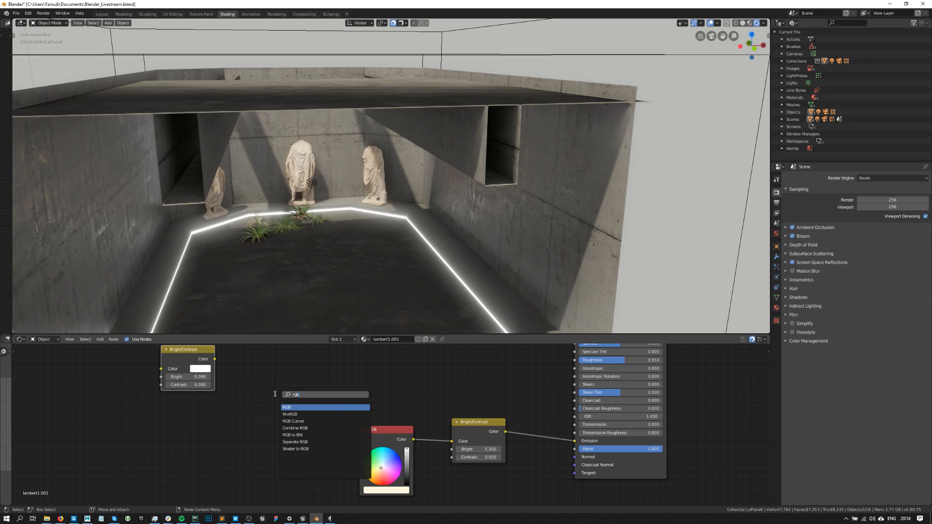
key(Return)
drag(191, 350, 328, 353)
drag(259, 366, 575, 440)
Colour the new RGB node purple and set its Bright/Contrast node to Bright 20.300 and Contrast 34.500.
drag(238, 396, 258, 396)
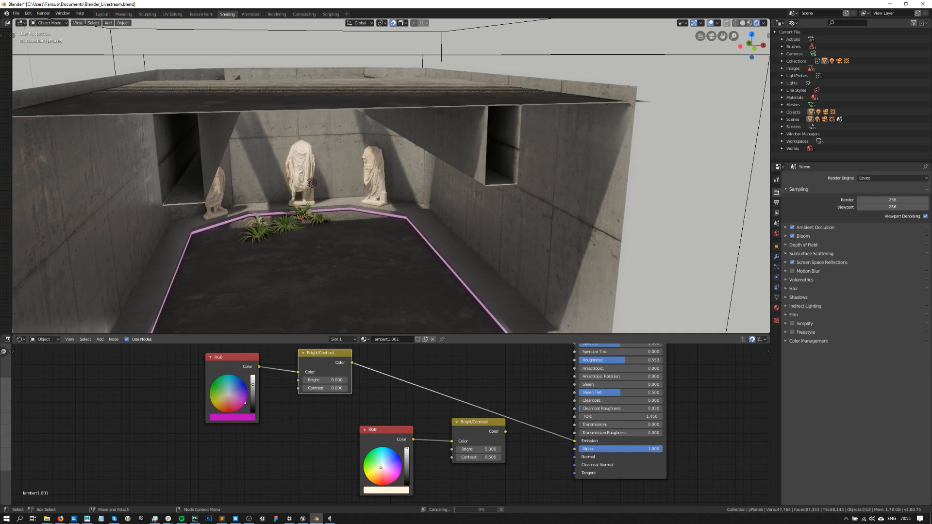
drag(326, 380, 424, 380)
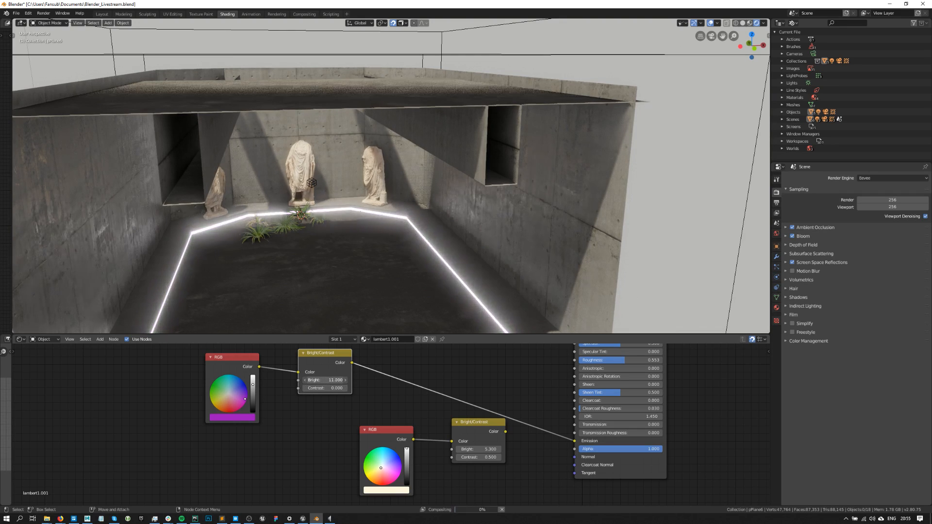
drag(240, 397, 244, 397)
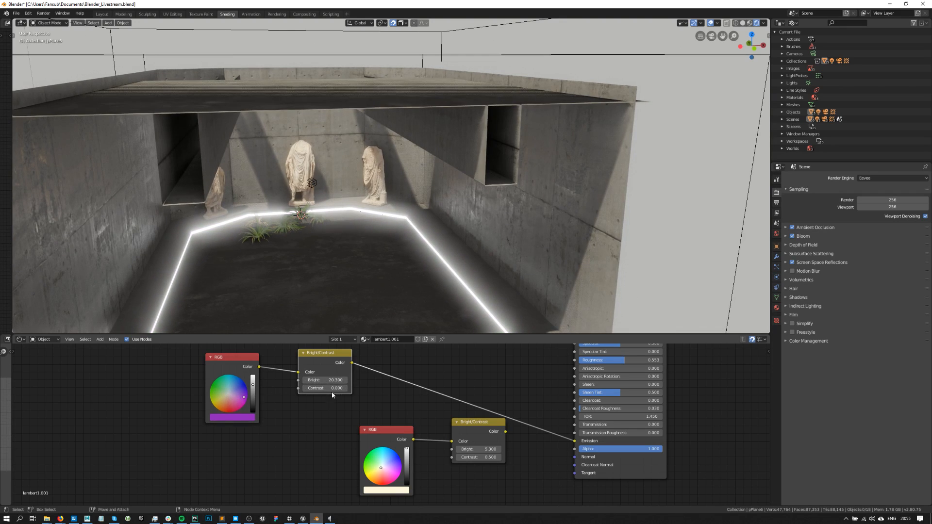
drag(333, 388, 500, 388)
Select the Sun light above the hall and return the view to the statues.
mouse_move(397, 198)
middle_down()
mouse_move(360, 171)
mouse_move(382, 200)
middle_up()
scroll(357, 148, down, 5)
key(a)
scroll(357, 147, down, 2)
click(552, 124)
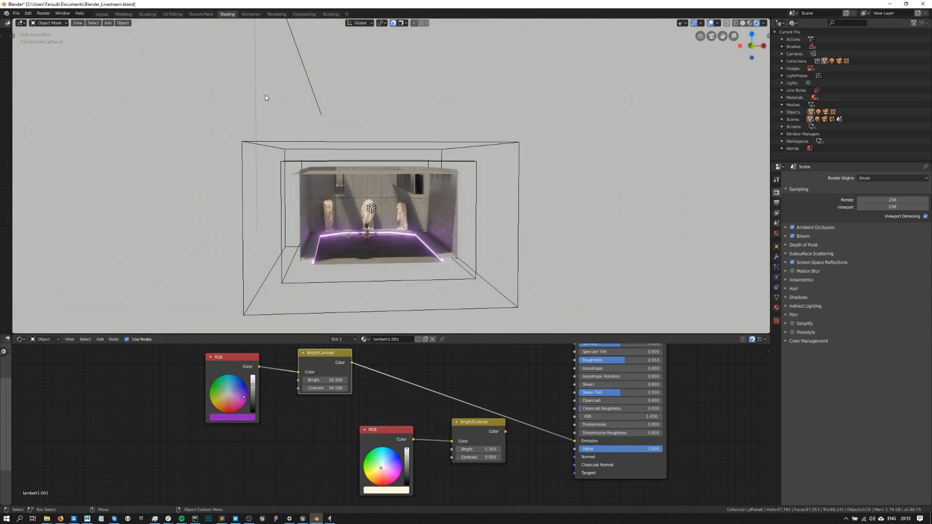
click(311, 89)
scroll(311, 89, up, 8)
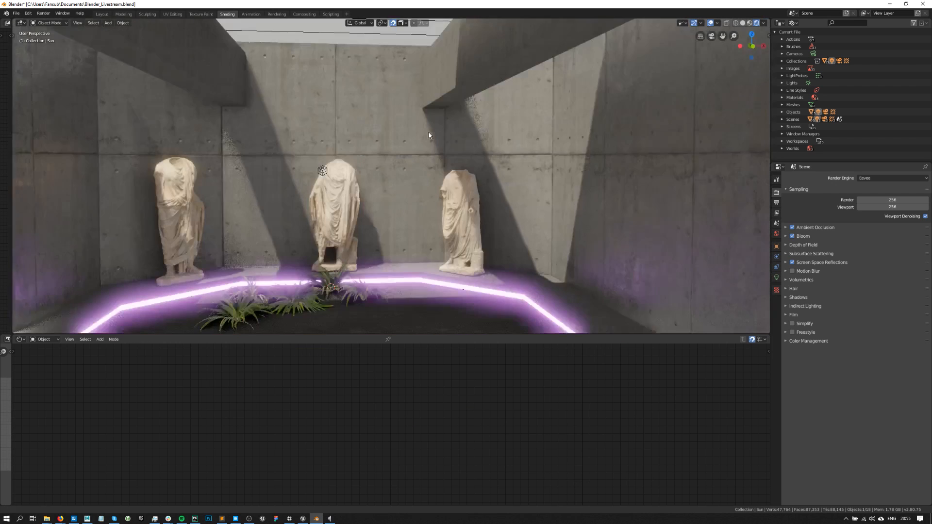
Try a pink-purple colour for the Sun light and check its effect on the walls and statues.
click(777, 277)
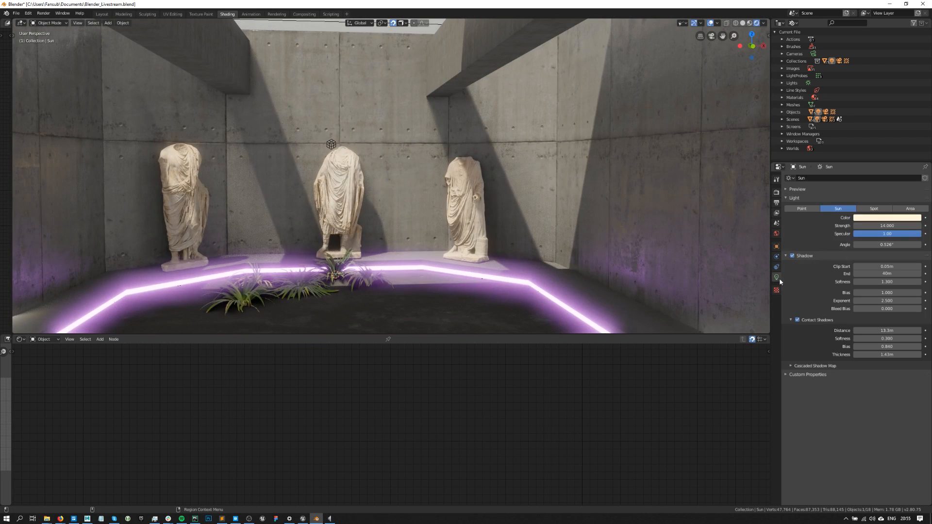
click(891, 218)
drag(894, 152, 899, 151)
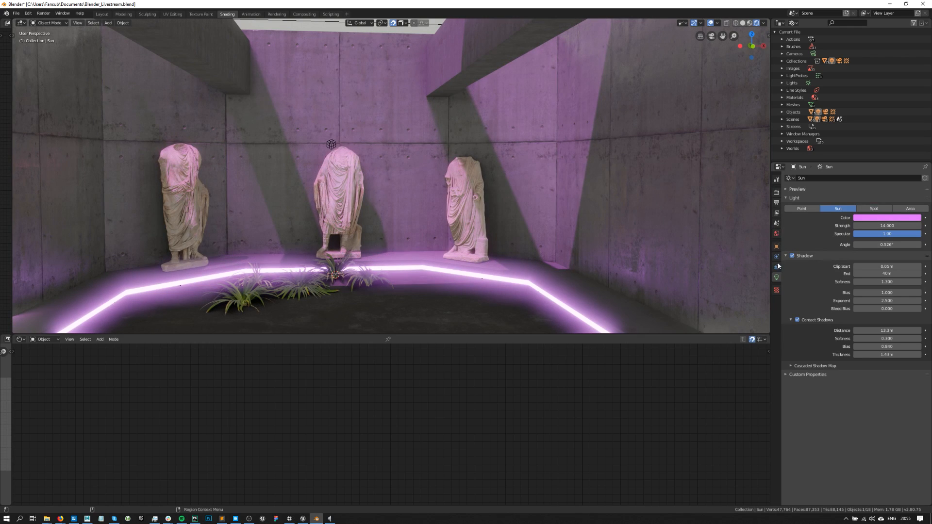
scroll(402, 192, down, 4)
scroll(405, 199, up, 3)
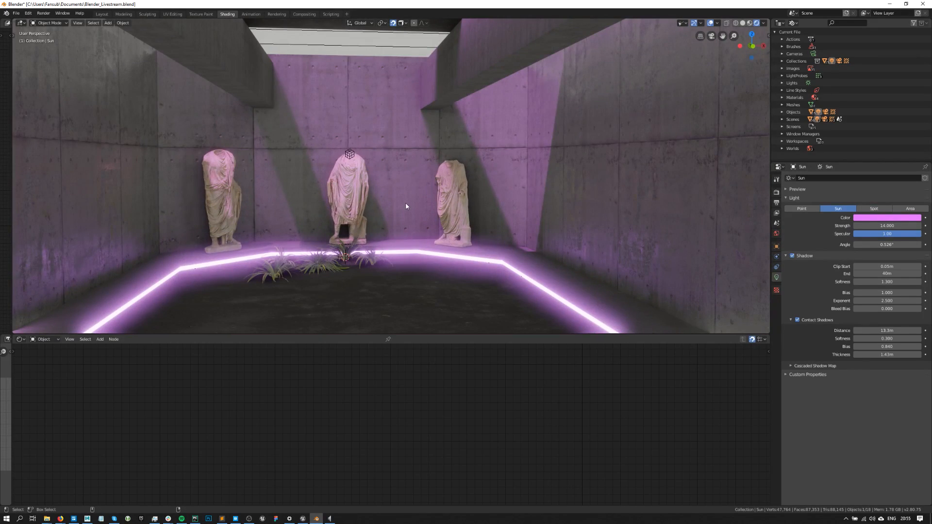
Undo the Sun light's colour change and clear the object selection.
key(ctrl+z)
key(ctrl+z)
key(ctrl+z)
scroll(406, 196, down, 3)
drag(707, 162, 731, 210)
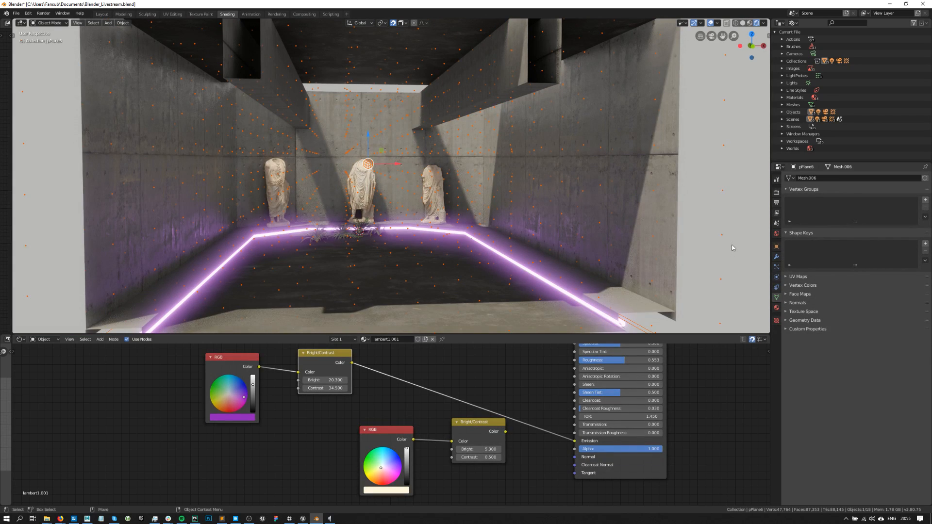
click(752, 229)
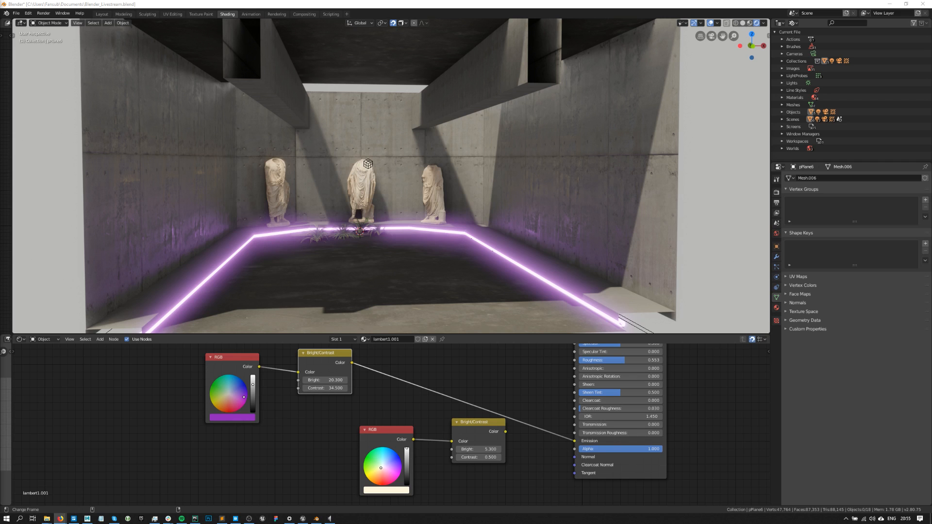
scroll(389, 198, up, 3)
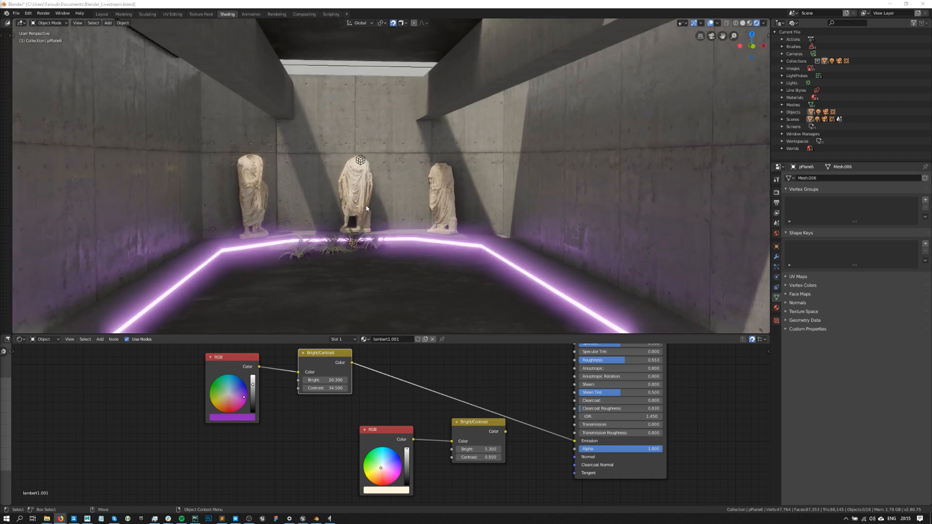
shift+middle_drag(389, 198, 428, 182)
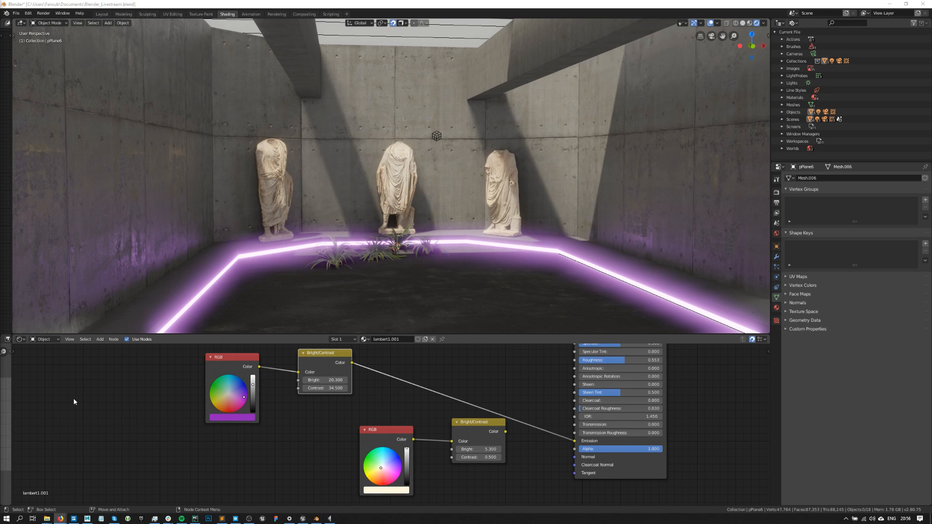
drag(105, 390, 525, 480)
drag(533, 374, 152, 485)
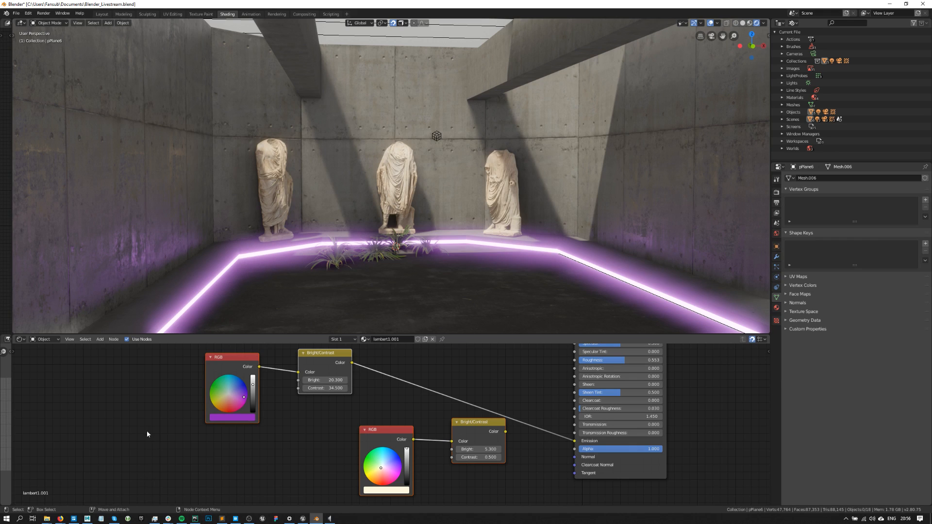
click(142, 404)
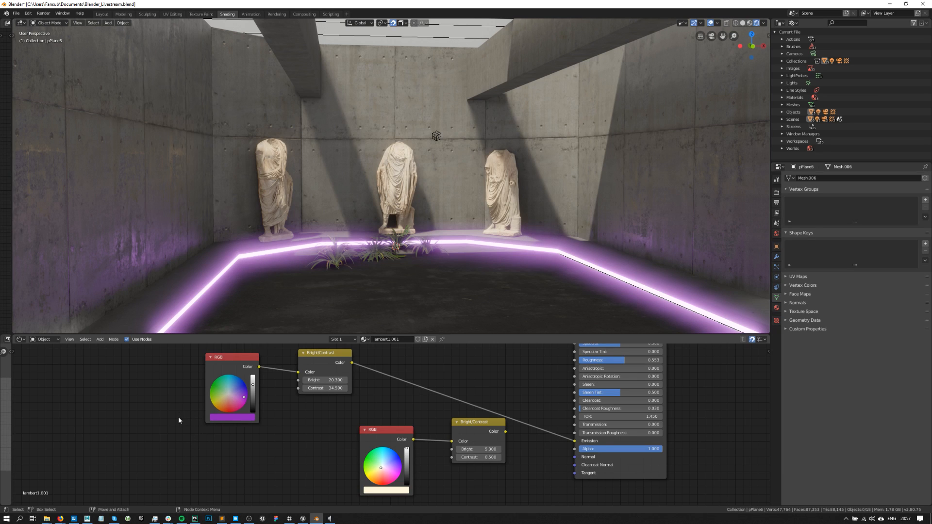
shift+middle_drag(500, 136, 464, 171)
shift+middle_drag(470, 185, 484, 150)
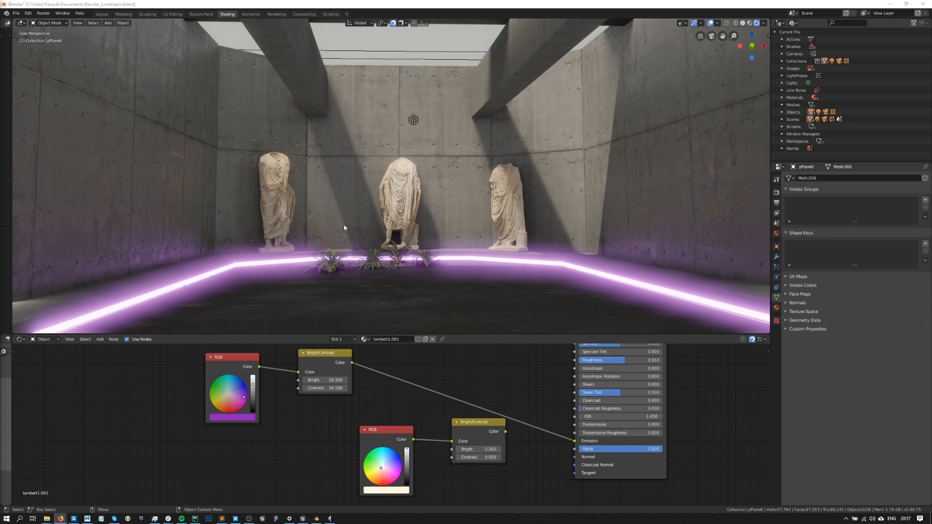
Select the floor light strip and recolour its unlinked RGB node pale pink and the RGB node feeding Emission blue.
click(197, 282)
mouse_move(383, 466)
mouse_down()
mouse_move(400, 458)
mouse_move(387, 470)
mouse_up()
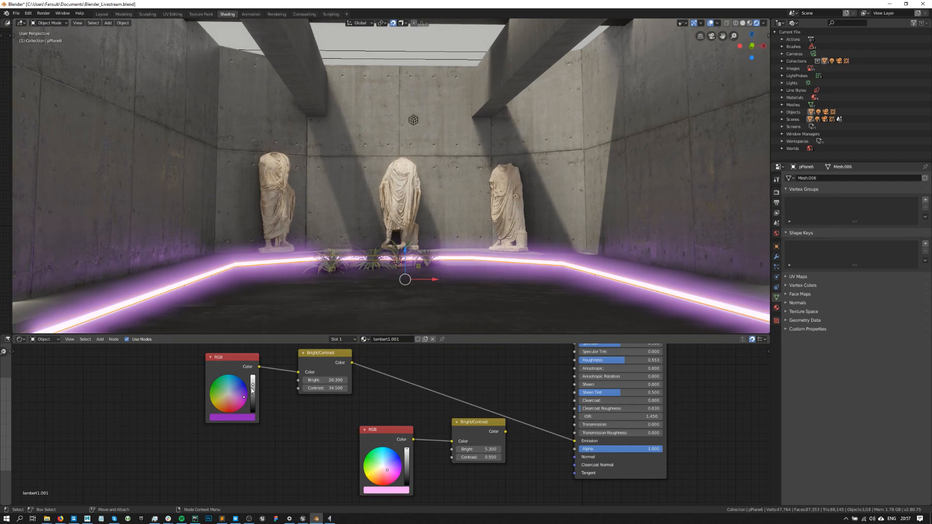
mouse_move(238, 393)
mouse_down()
mouse_move(211, 401)
mouse_move(240, 380)
mouse_move(228, 376)
mouse_move(214, 406)
mouse_move(241, 381)
mouse_move(242, 402)
mouse_move(215, 380)
mouse_move(222, 399)
mouse_move(236, 387)
mouse_up()
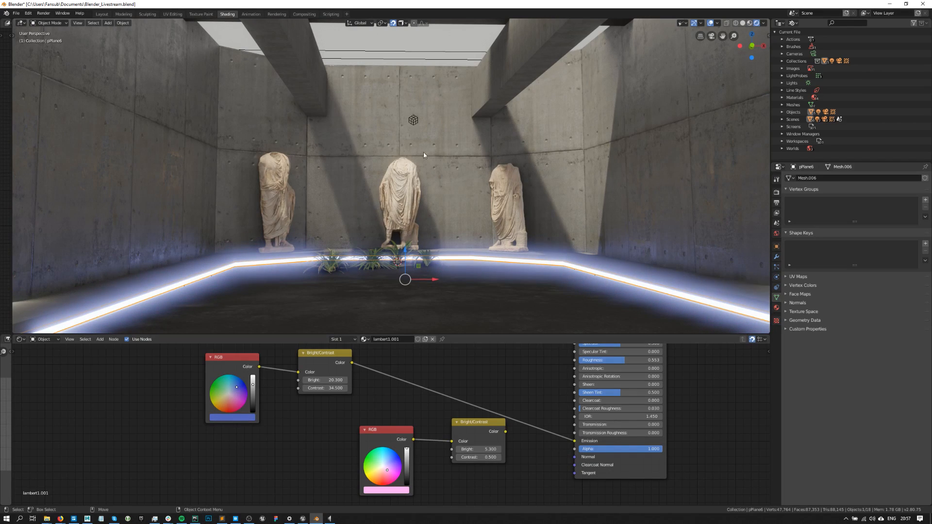
alt+middle_drag(439, 150, 441, 151)
click(441, 153)
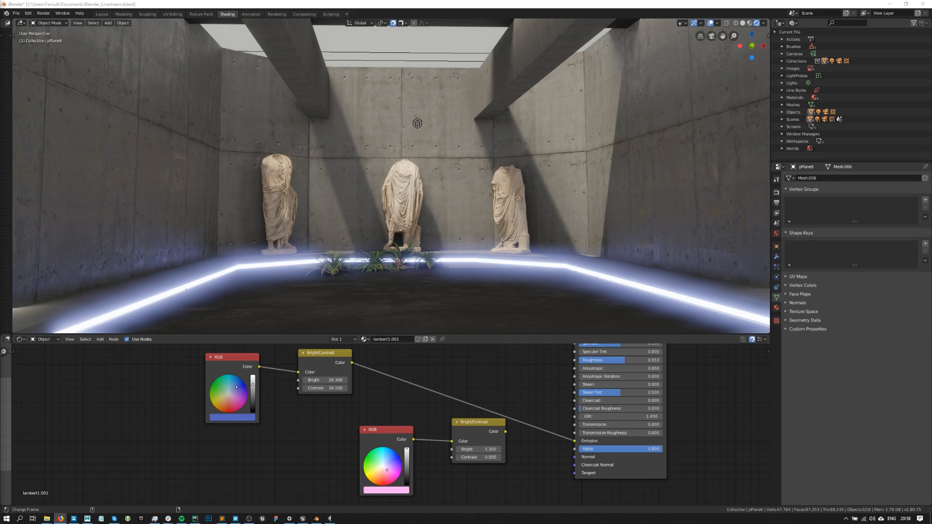
Switch to Quixel Bridge and browse the downloaded assets and the latest releases.
drag(81, 430, 92, 507)
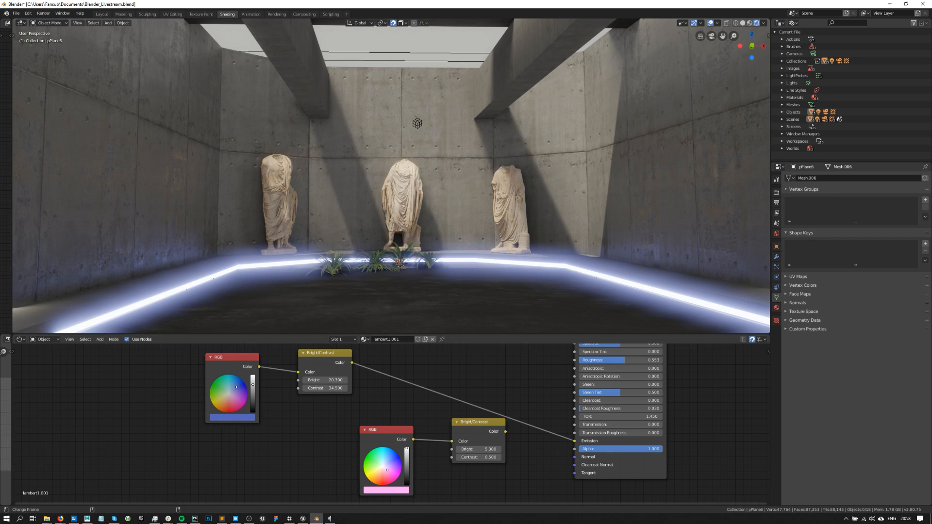
click(235, 519)
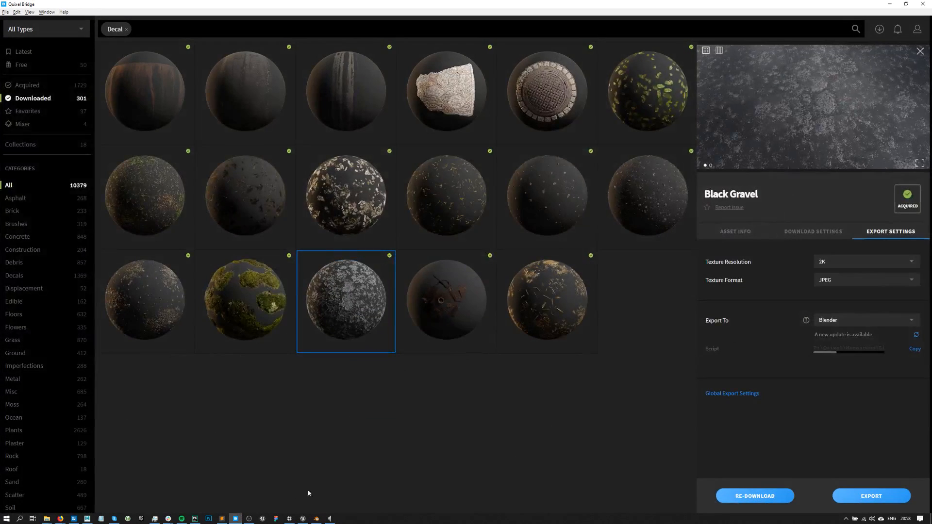
click(52, 101)
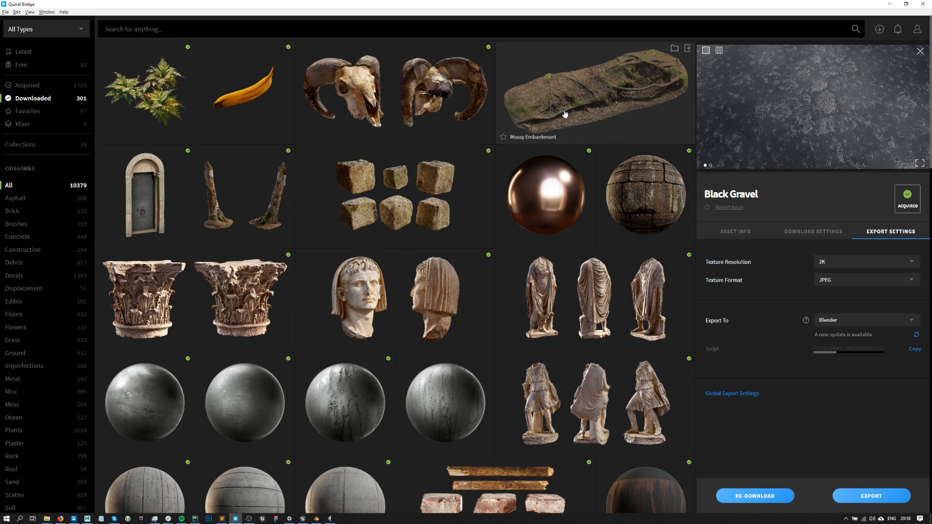
key(Escape)
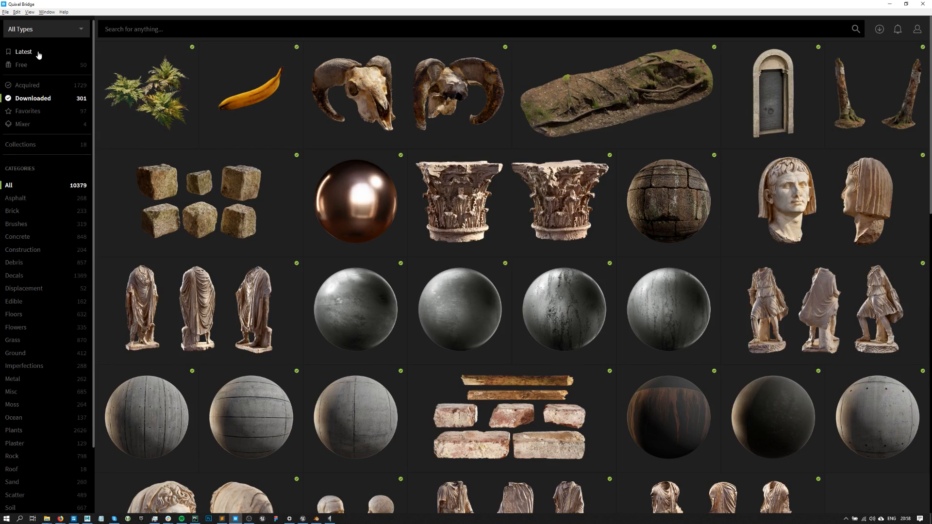
click(23, 52)
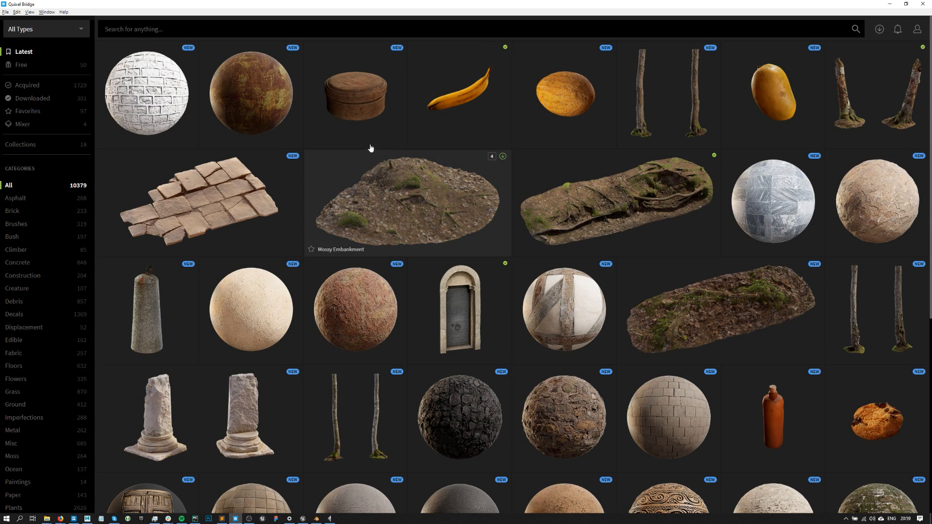
click(890, 4)
On the central statue's material, relink the albedo texture's Color to Base Color and choose sRGB as its colour space.
scroll(478, 388, down, 4)
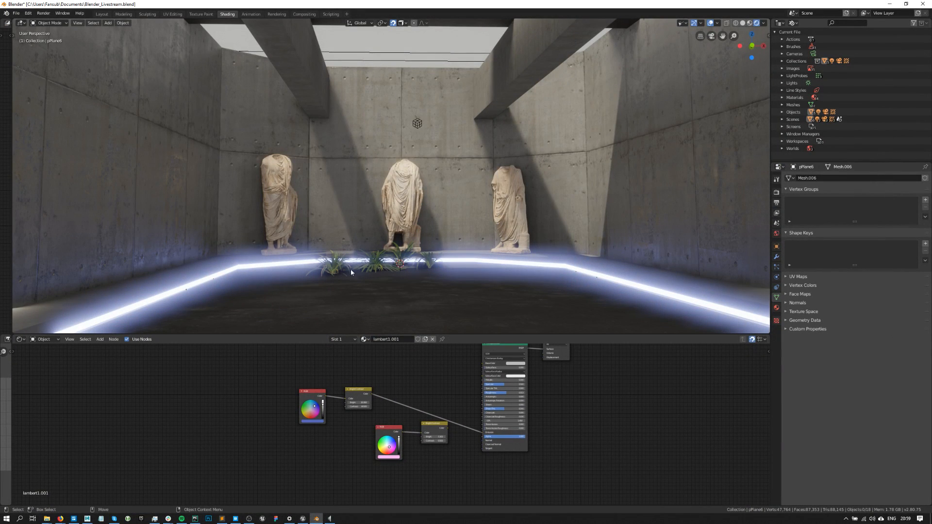
scroll(428, 378, up, 2)
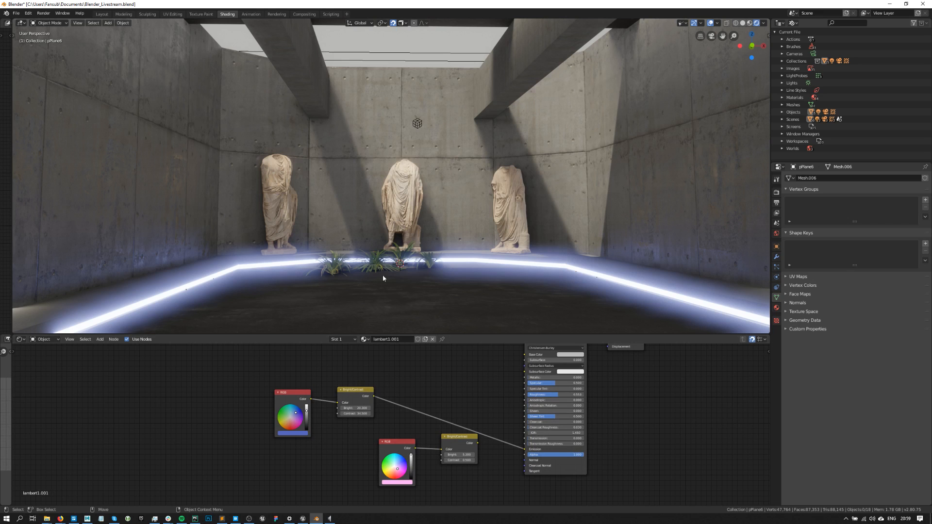
click(399, 228)
middle_drag(354, 395, 504, 453)
scroll(405, 420, up, 3)
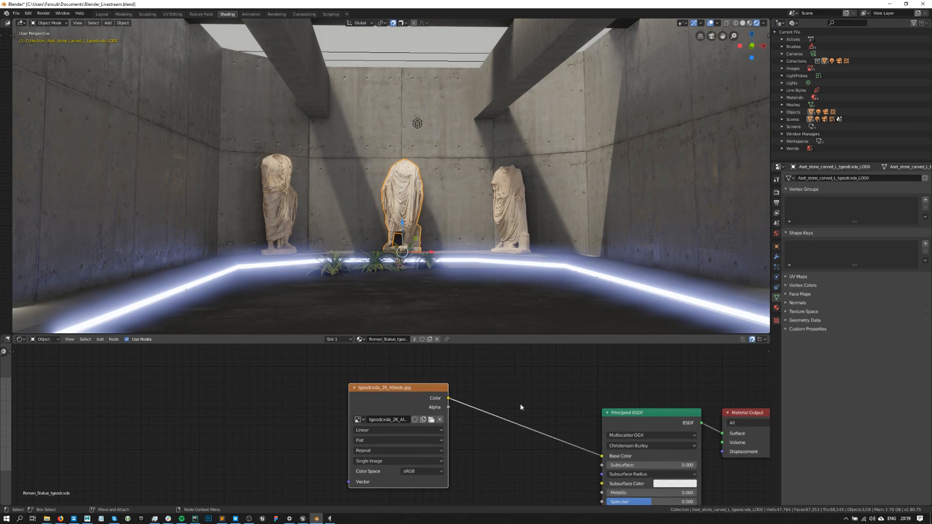
mouse_move(537, 374)
ctrl+right_down()
mouse_move(519, 412)
mouse_move(543, 438)
ctrl+right_up()
drag(602, 455, 449, 398)
middle_drag(505, 470, 518, 455)
click(447, 438)
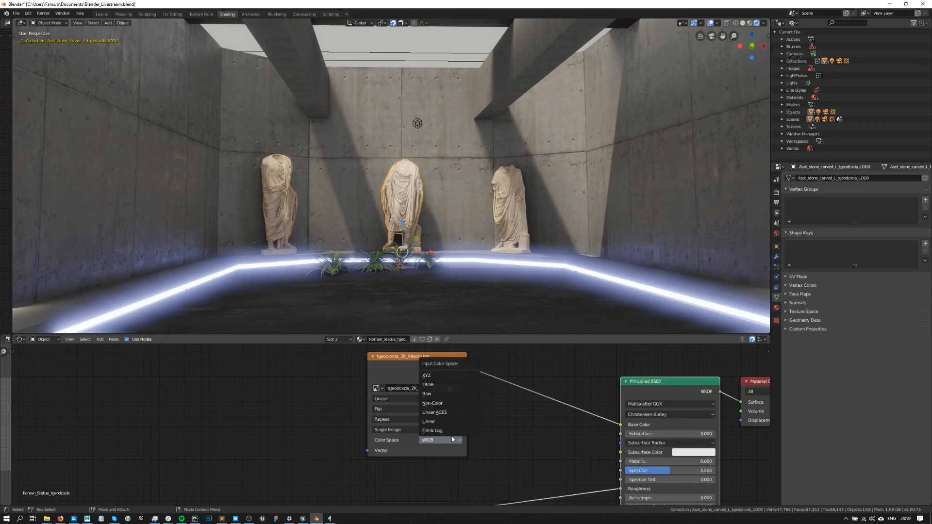
click(437, 384)
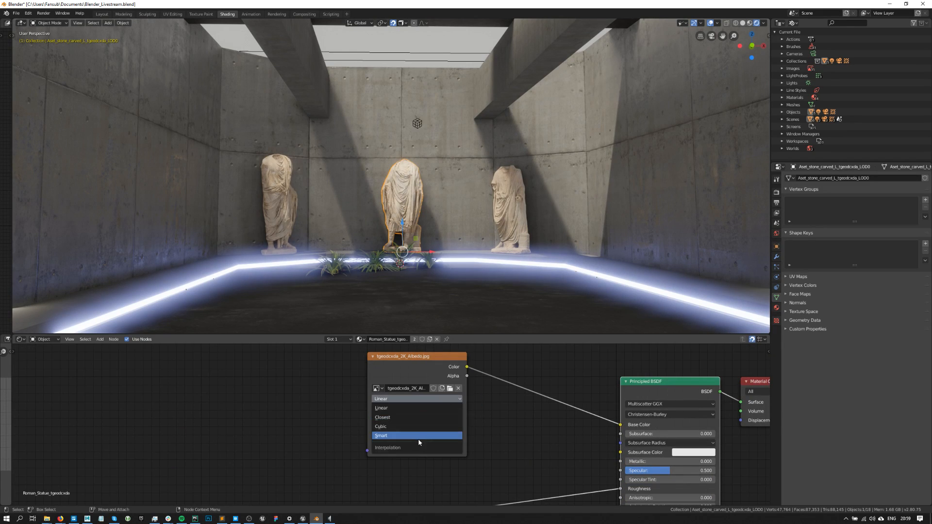
Move the roughness texture node beneath the albedo node and relink its Color to the Principled shader's Roughness input.
middle_drag(546, 457, 568, 331)
drag(217, 411, 436, 353)
middle_drag(563, 378, 518, 413)
drag(597, 397, 435, 391)
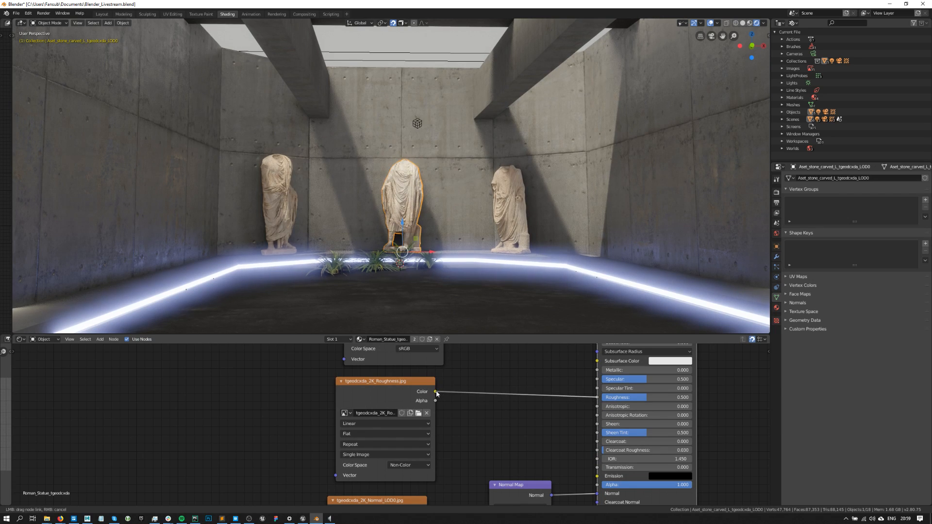
middle_drag(563, 416, 564, 419)
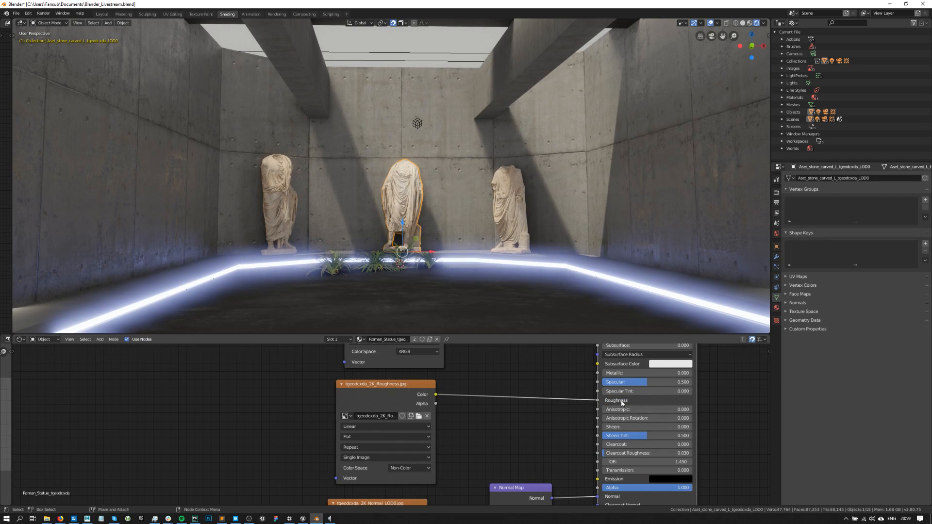
click(423, 469)
Arrange the normal texture node directly below the roughness texture, with the Normal Map node close beside it.
drag(281, 402, 198, 478)
middle_drag(291, 442, 260, 371)
drag(316, 458, 339, 456)
middle_drag(398, 439, 414, 400)
drag(408, 400, 382, 392)
middle_drag(430, 385, 436, 485)
mouse_move(382, 384)
mouse_down()
mouse_move(371, 383)
mouse_move(393, 384)
mouse_move(372, 383)
mouse_up()
middle_drag(421, 394, 453, 456)
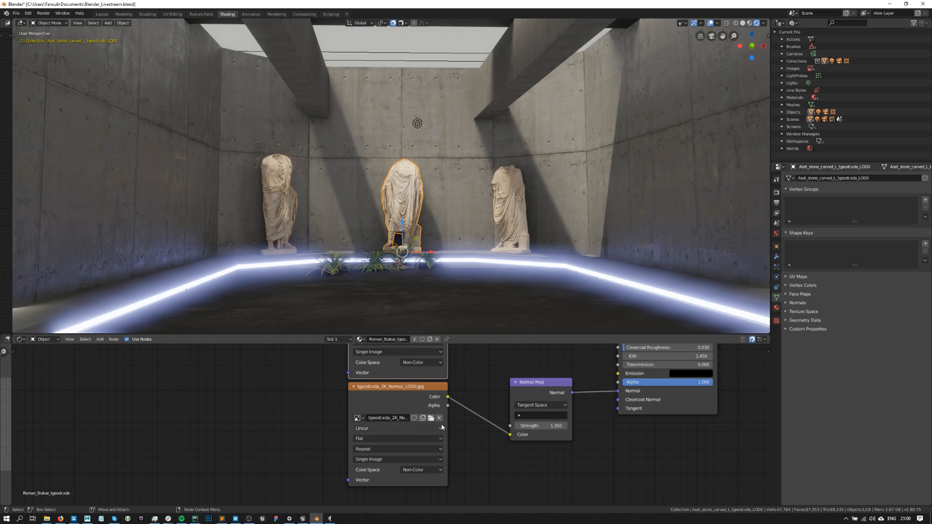
drag(544, 392, 506, 377)
Add a spare Normal Map node to the statue material and delete it again.
key(shift+a)
text(normal)
key(Down)
key(Return)
click(565, 449)
key(Delete)
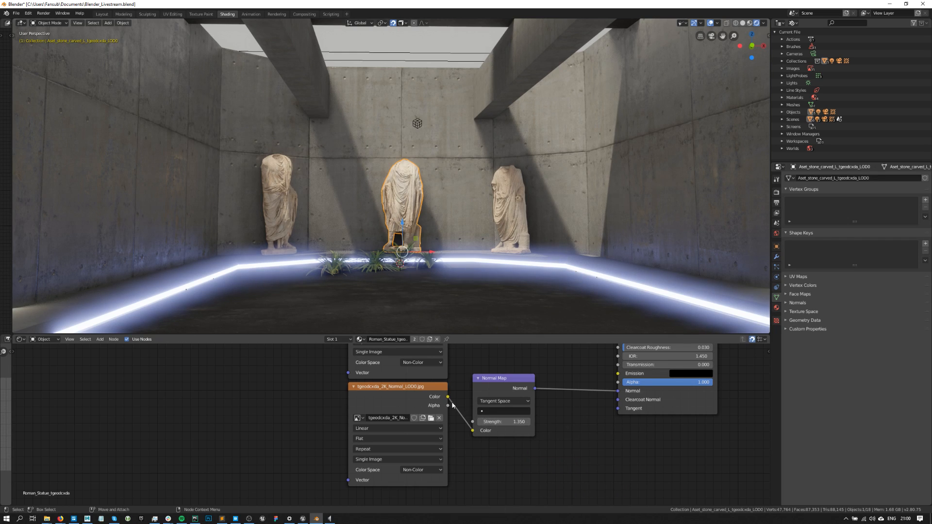
Cut and relink the Normal Map node's output to the Principled shader's Normal input, keeping Tangent Space.
ctrl+right_drag(551, 374, 543, 400)
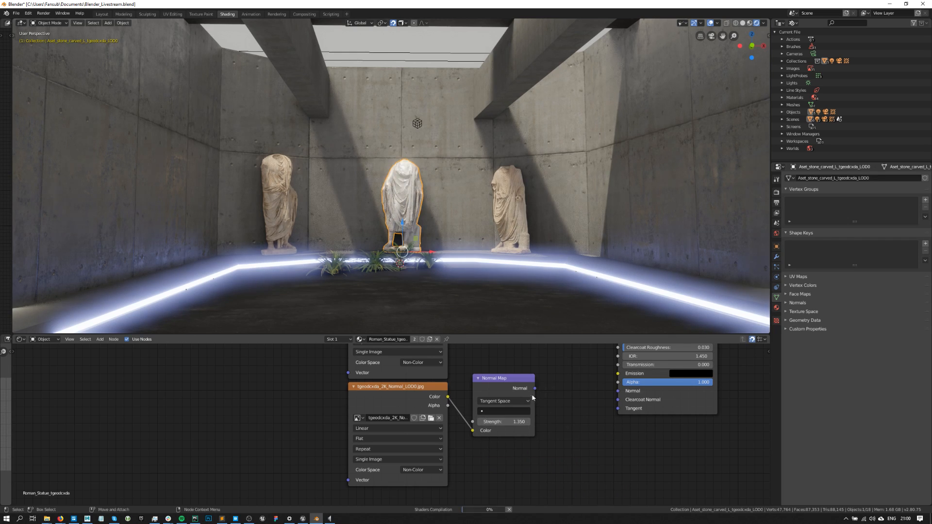
drag(519, 378, 622, 393)
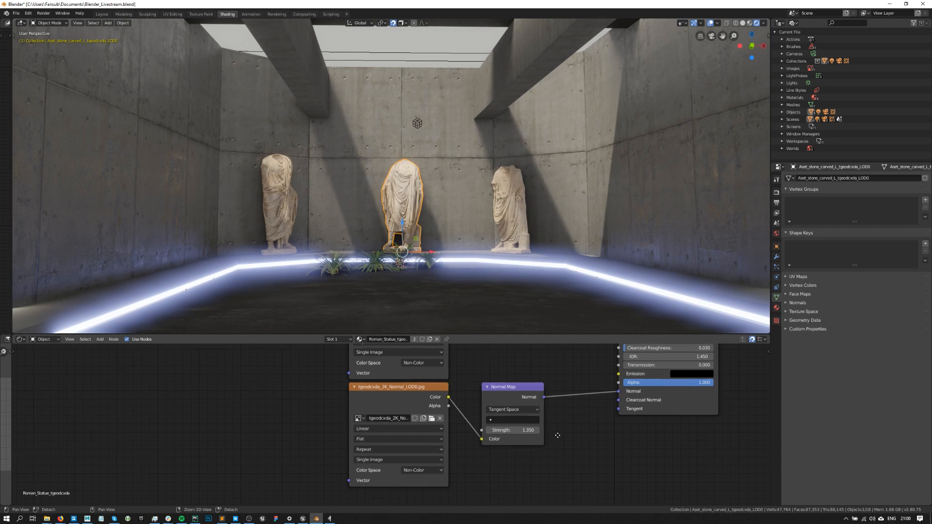
middle_drag(555, 431, 548, 462)
drag(487, 416, 495, 399)
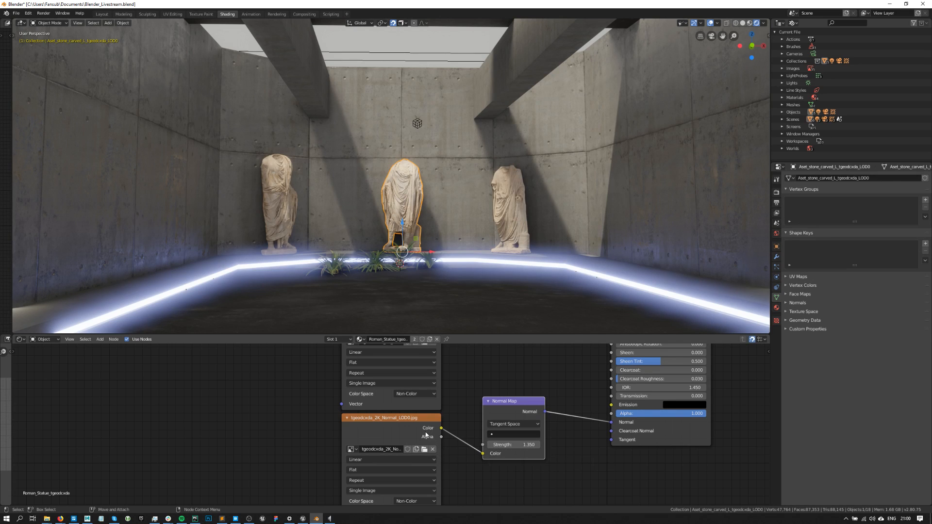
click(533, 424)
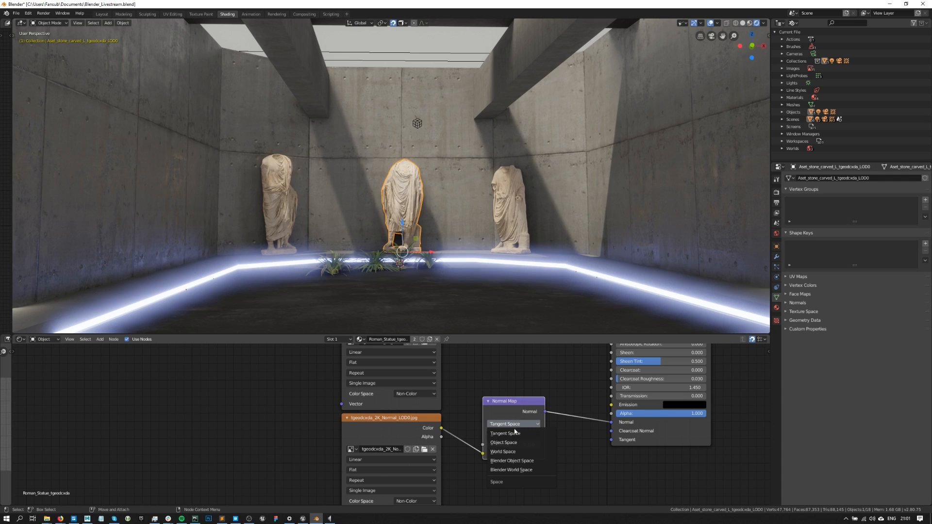
click(596, 478)
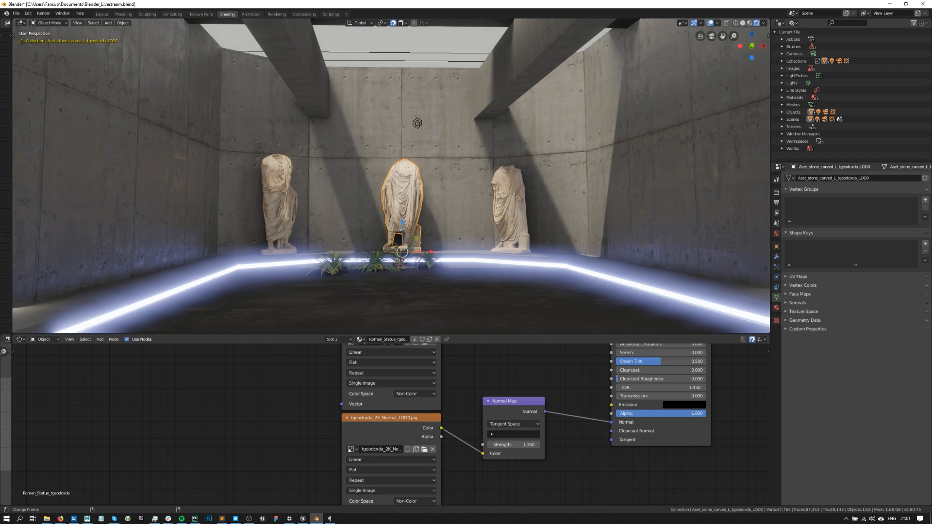
key(alt+Tab)
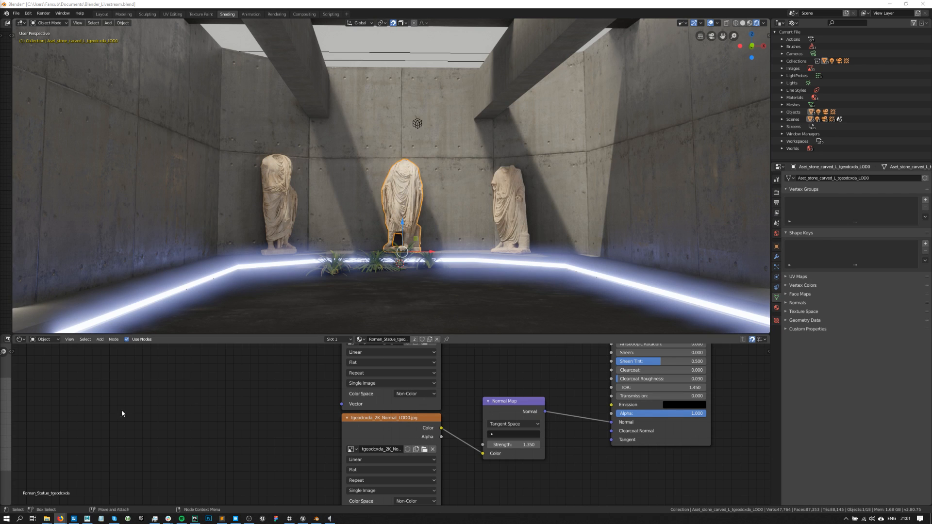
scroll(284, 434, down, 5)
key(Home)
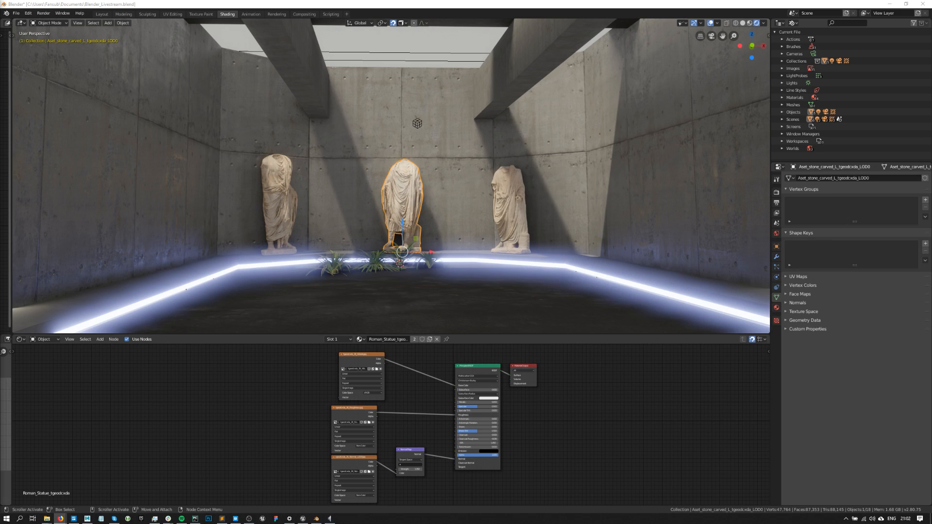
drag(125, 402, 187, 458)
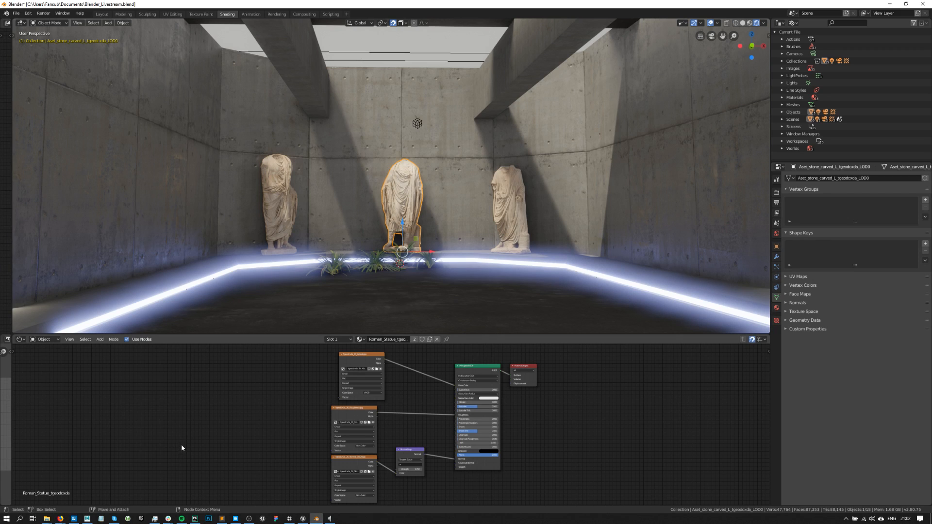
Deselect the statue, switch to Quixel Bridge and search the downloaded assets for "scatter".
alt+middle_drag(354, 194, 371, 203)
click(302, 191)
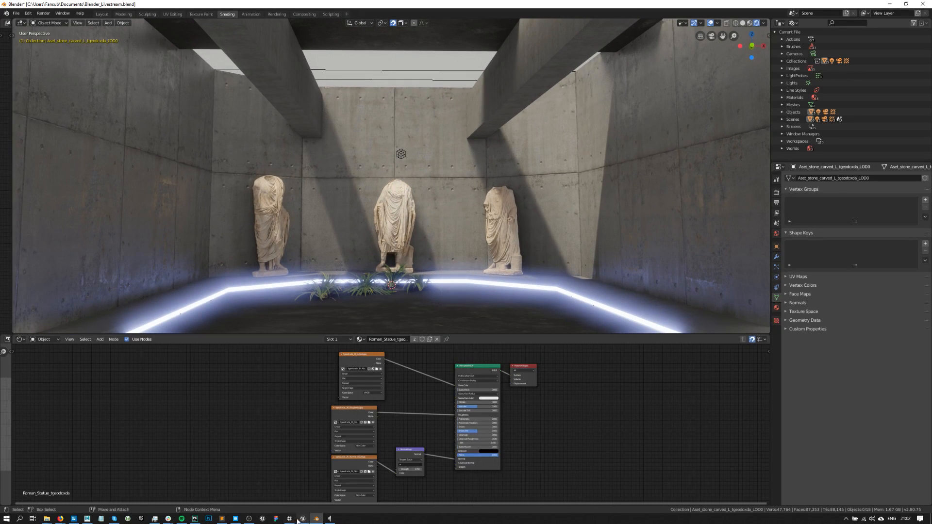
click(235, 518)
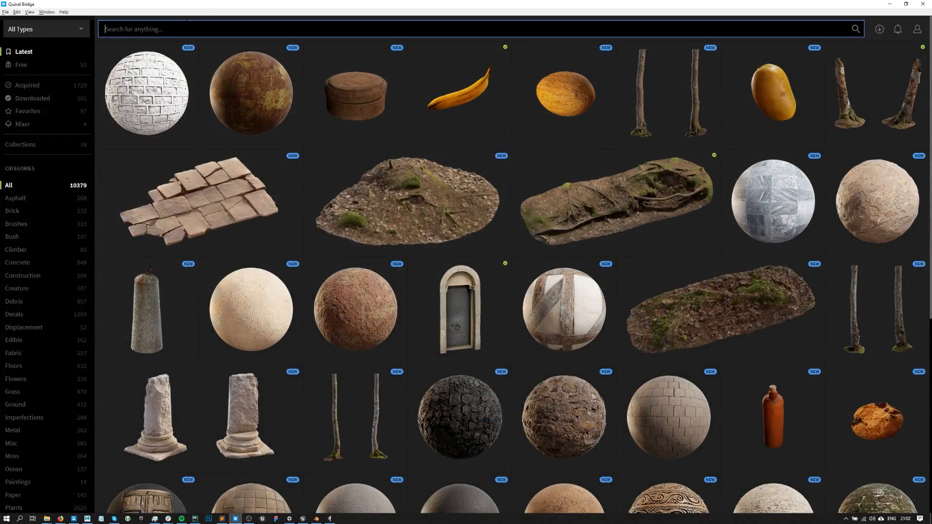
text(scatter)
key(Return)
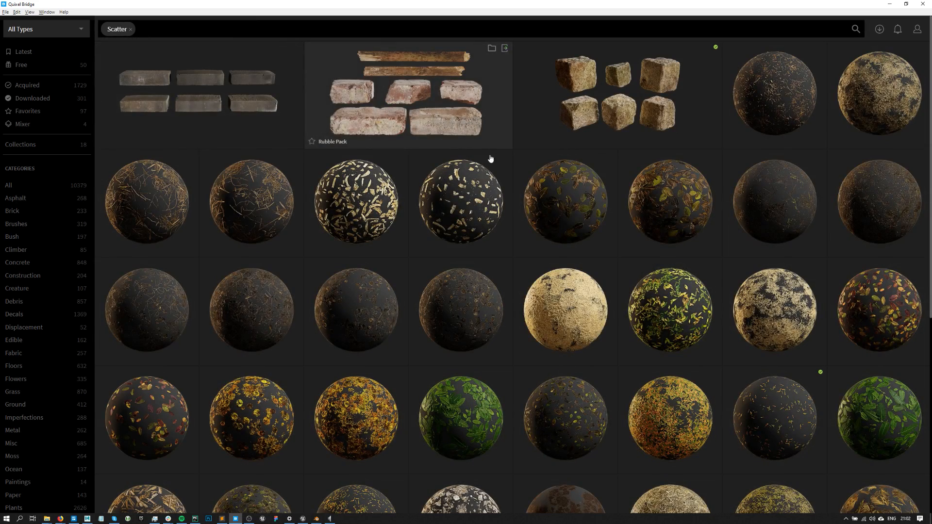
scroll(482, 201, down, 6)
scroll(453, 213, up, 6)
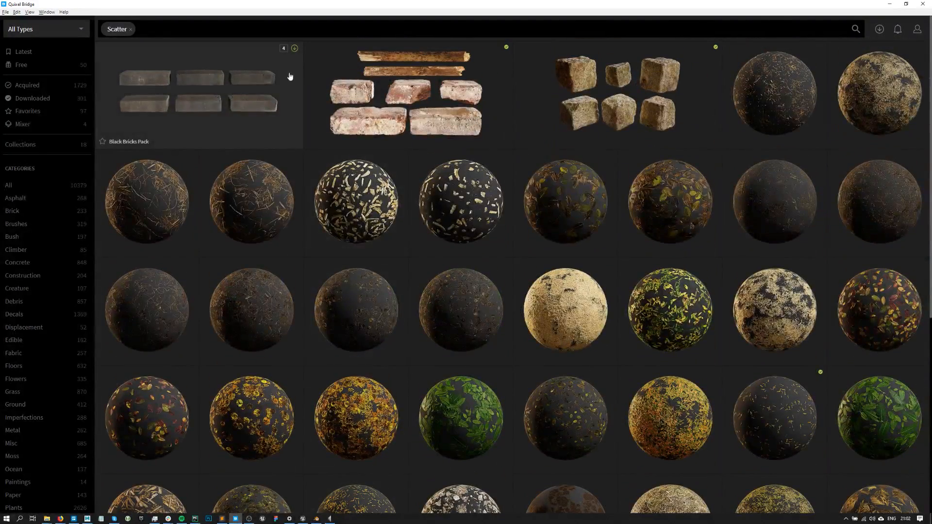
click(36, 99)
text(scatter)
key(Return)
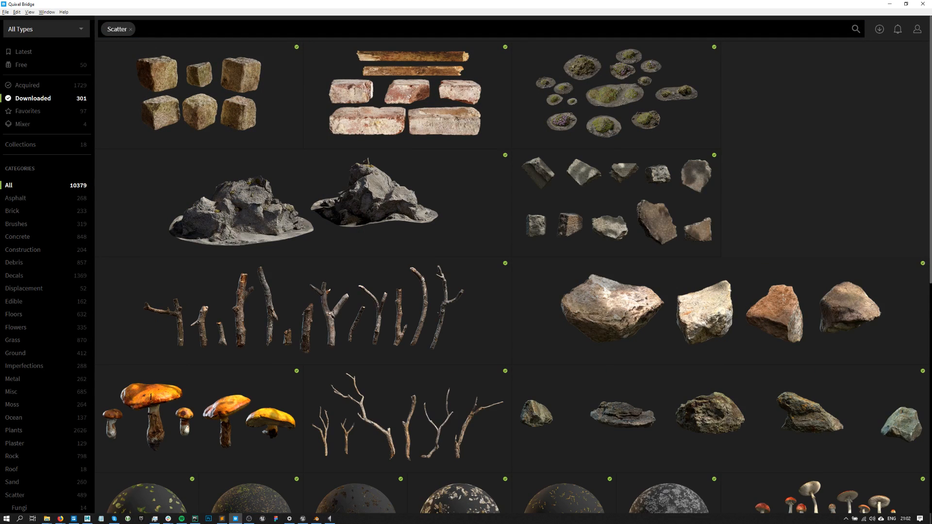
Export the downloaded Concrete Rubble pack to Blender and return to the Blender scene.
key(alt+Tab)
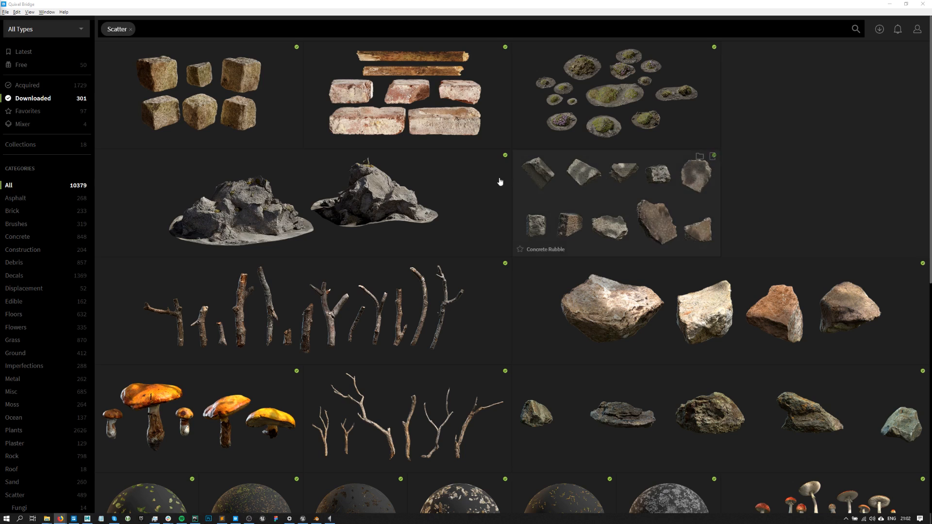
click(769, 202)
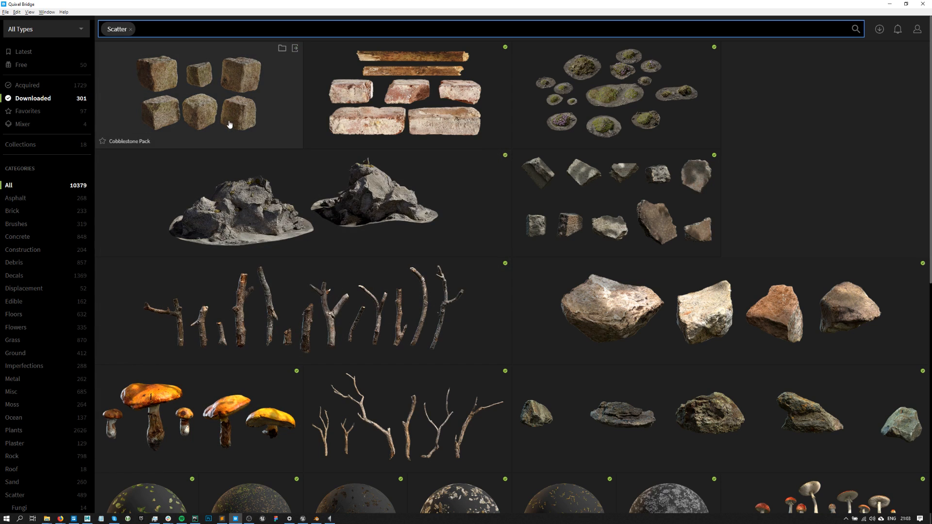
click(786, 178)
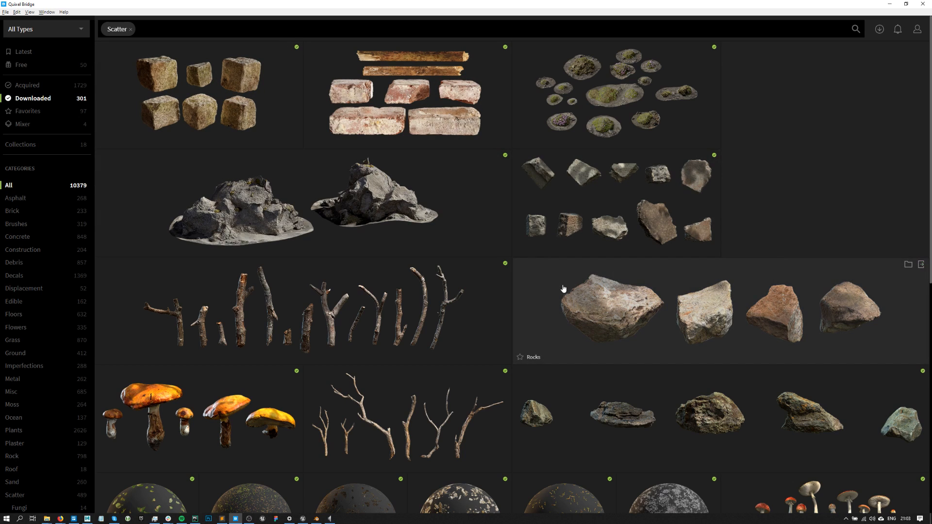
click(565, 188)
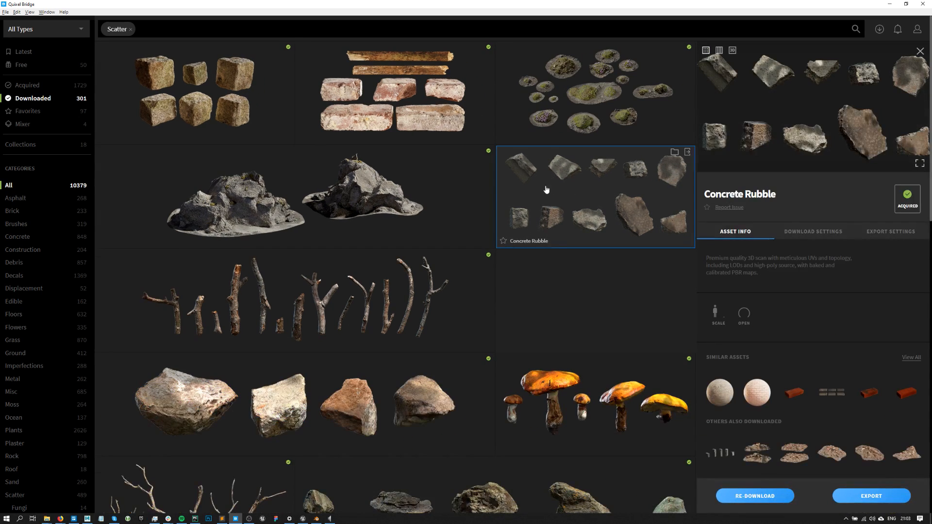
click(891, 231)
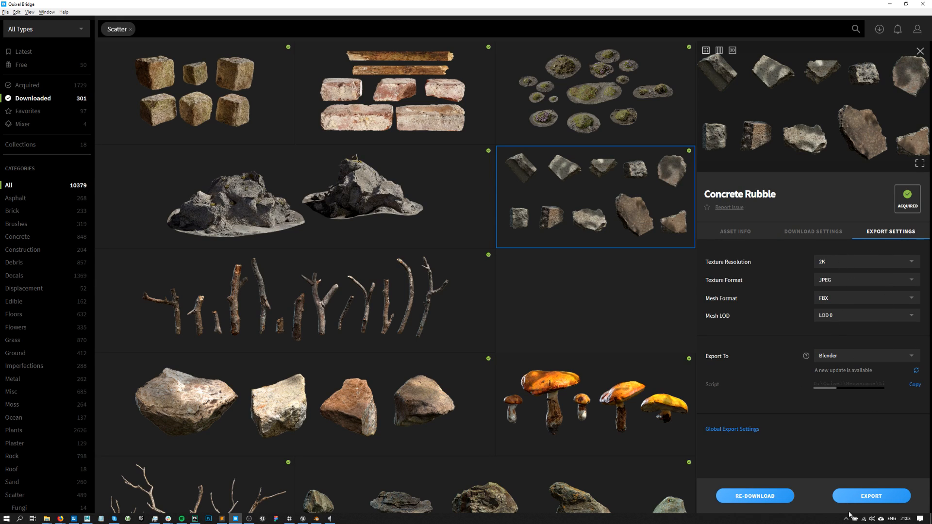
click(856, 499)
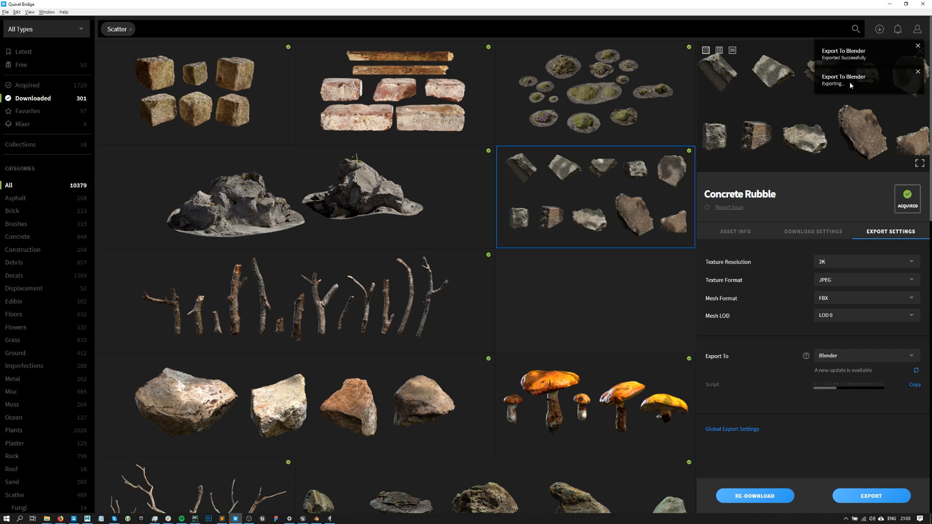
click(890, 4)
scroll(431, 275, up, 5)
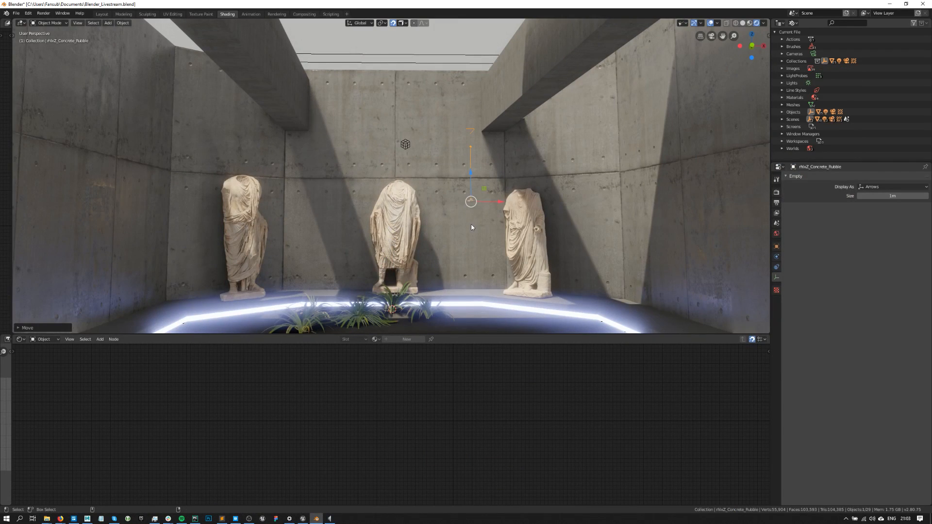
Delete all five iris plants from the hall floor in front of the statues.
alt+drag(460, 230, 444, 249)
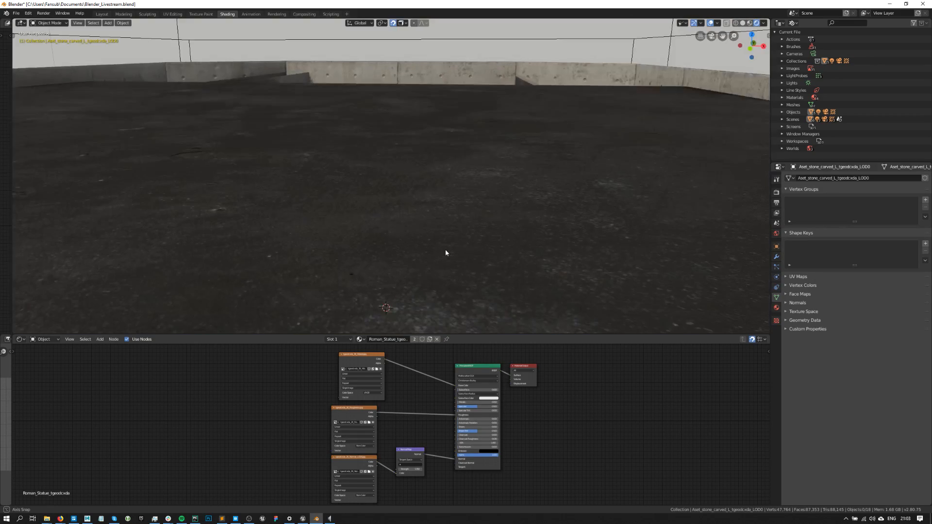
alt+middle_drag(444, 249, 464, 187)
scroll(466, 194, up, 6)
alt+middle_drag(476, 238, 477, 166)
alt+drag(476, 169, 417, 189)
click(301, 213)
key(Delete)
scroll(286, 298, down, 2)
click(289, 286)
key(Delete)
click(218, 218)
key(Delete)
click(262, 149)
key(Delete)
click(40, 202)
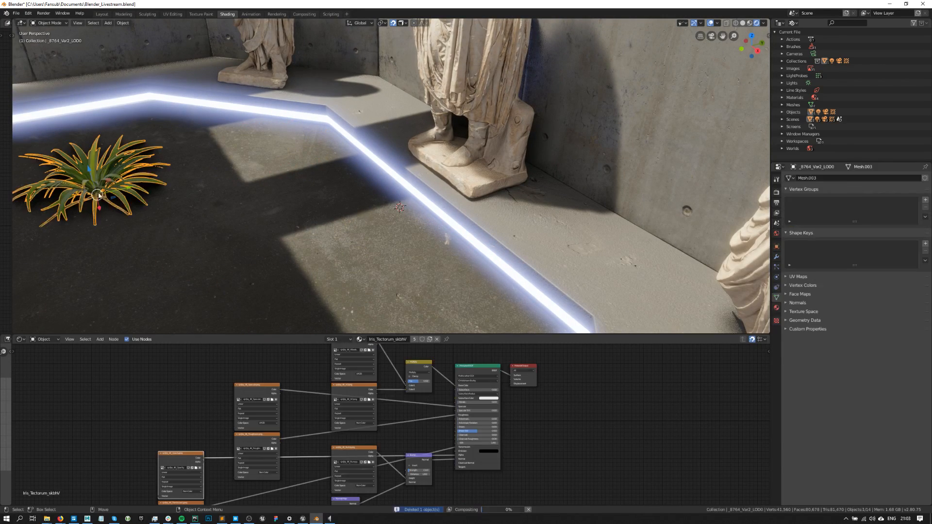
key(Delete)
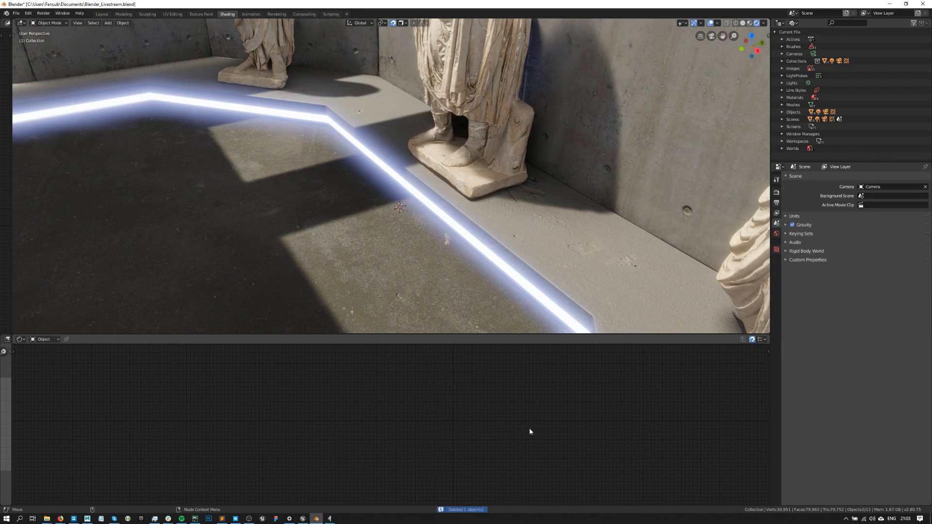
Switch to Quixel Bridge, export the Concrete Rubble pack to Blender again and return to the scene.
click(235, 518)
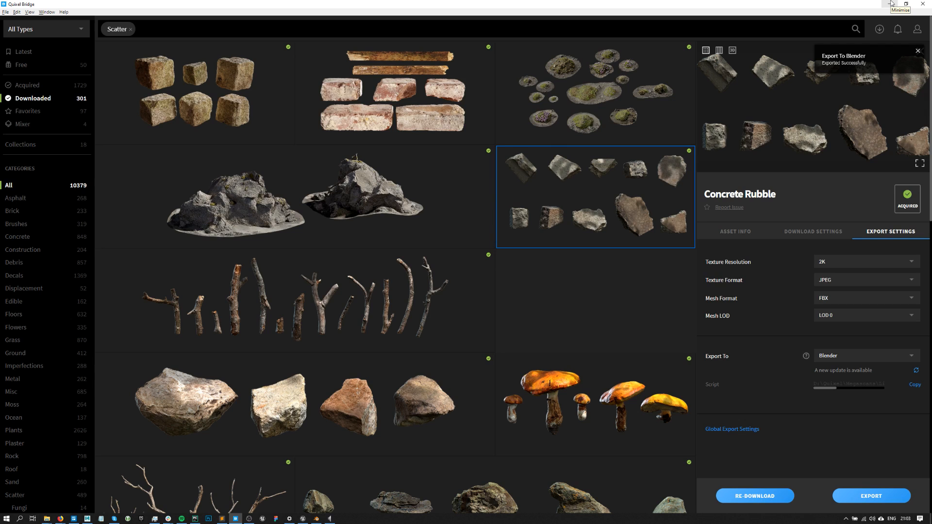
click(891, 3)
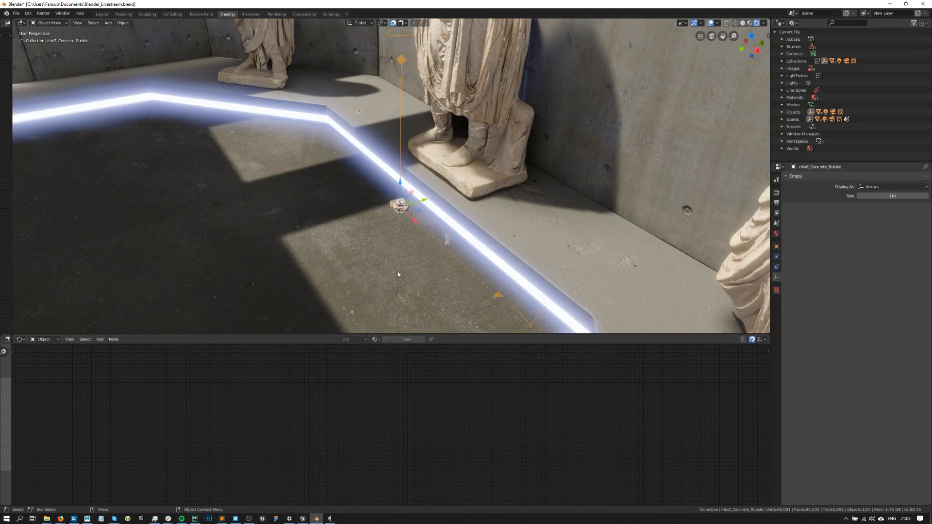
scroll(411, 207, down, 1)
scroll(398, 229, down, 2)
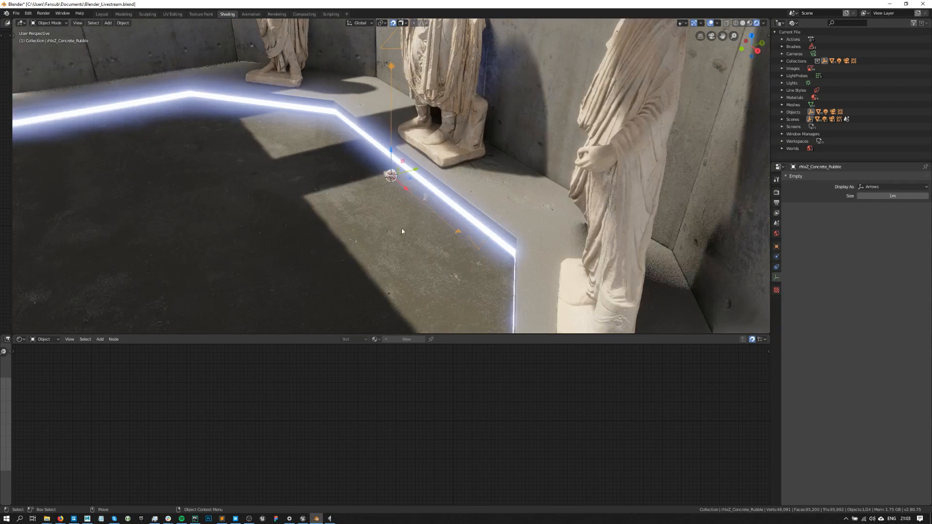
Try to stretch the imported rubble pack along the global X axis, and undo it.
scroll(407, 173, up, 6)
key(s)
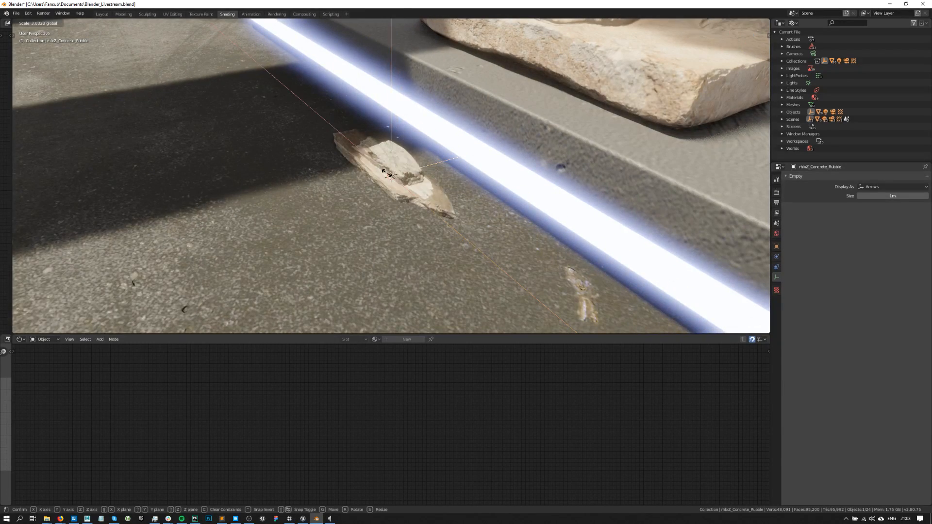
click(390, 175)
key(ctrl+z)
Restore the undone rubble pack beside the light strip and squeeze it along the global X axis.
scroll(396, 191, down, 5)
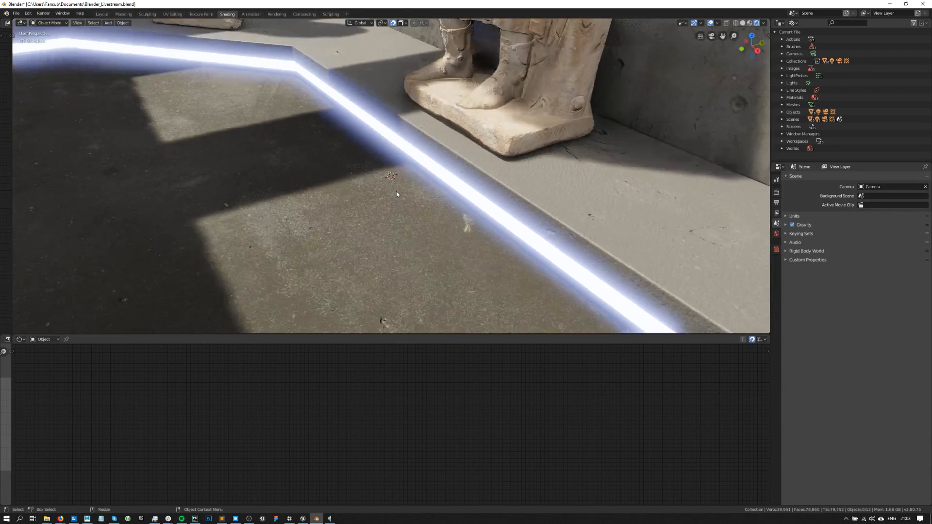
scroll(396, 192, up, 2)
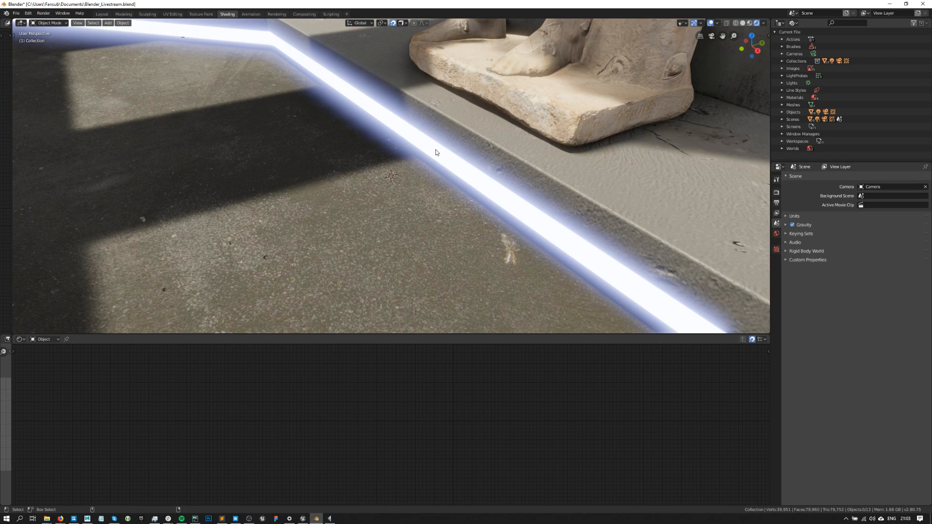
middle_drag(410, 189, 429, 196)
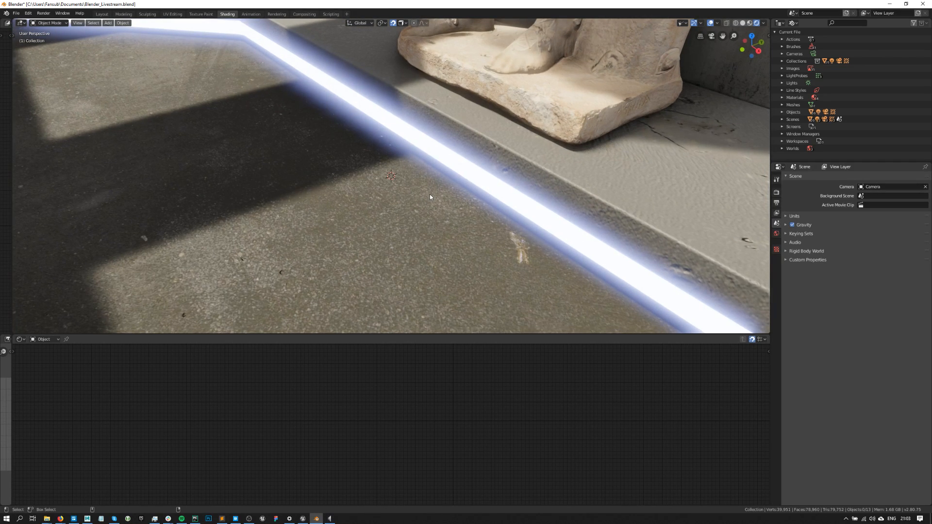
scroll(399, 217, up, 1)
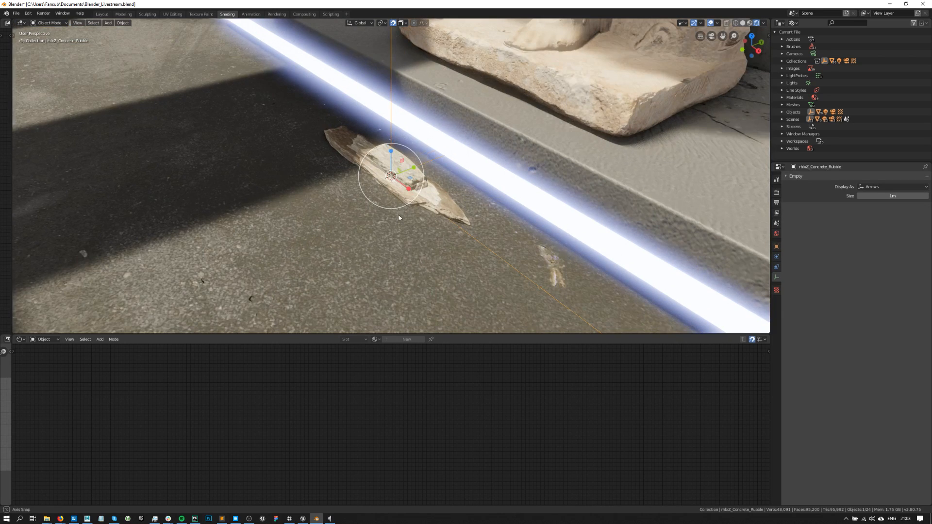
middle_drag(400, 217, 402, 217)
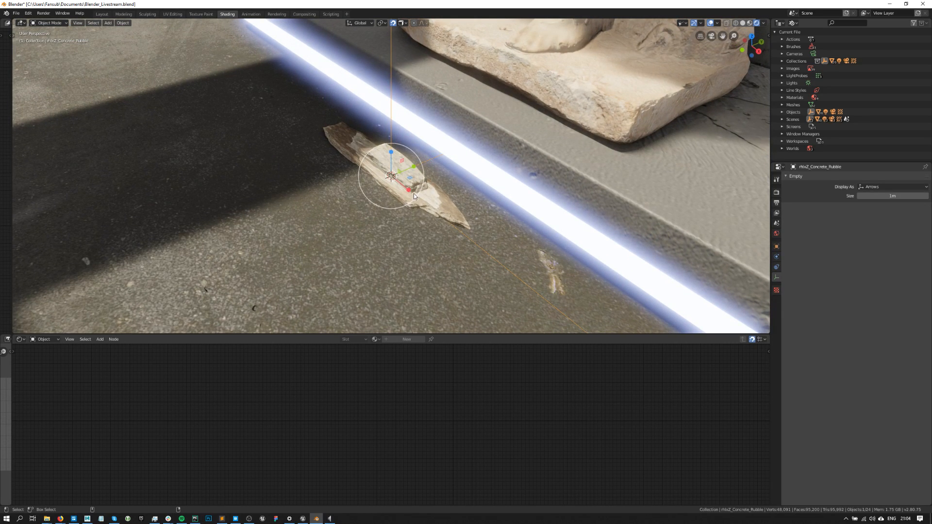
middle_drag(413, 196, 410, 189)
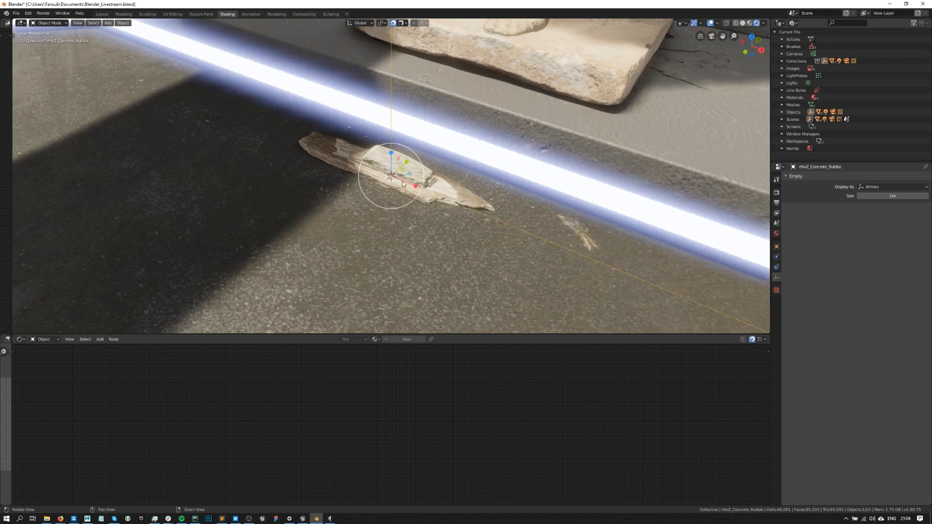
key(s)
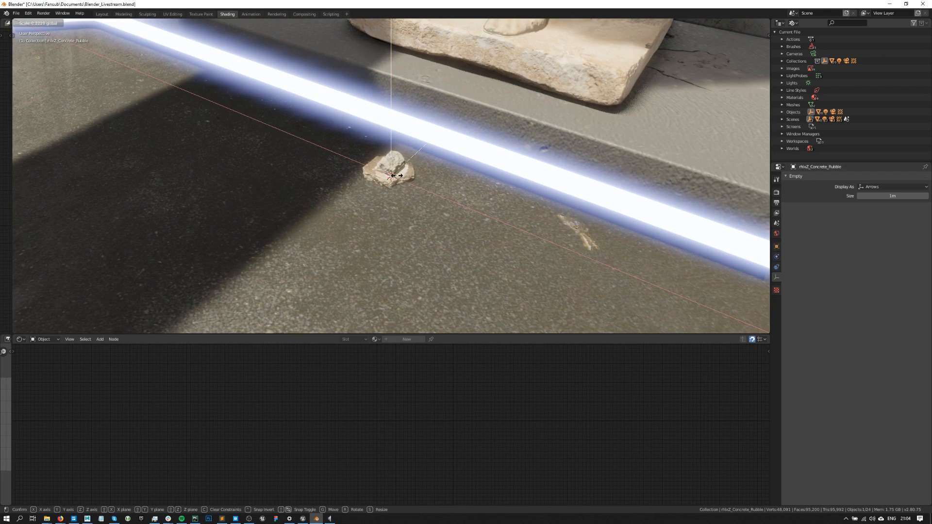
click(399, 181)
Enlarge the whole rubble pack and move it off the glowing strip onto the open floor.
key(s)
click(435, 224)
middle_drag(435, 224, 408, 179)
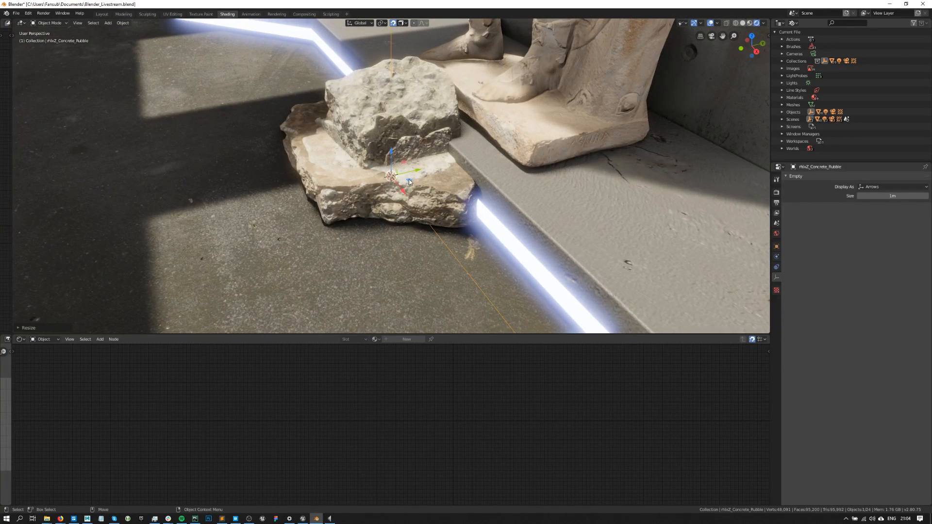
key(g)
click(196, 212)
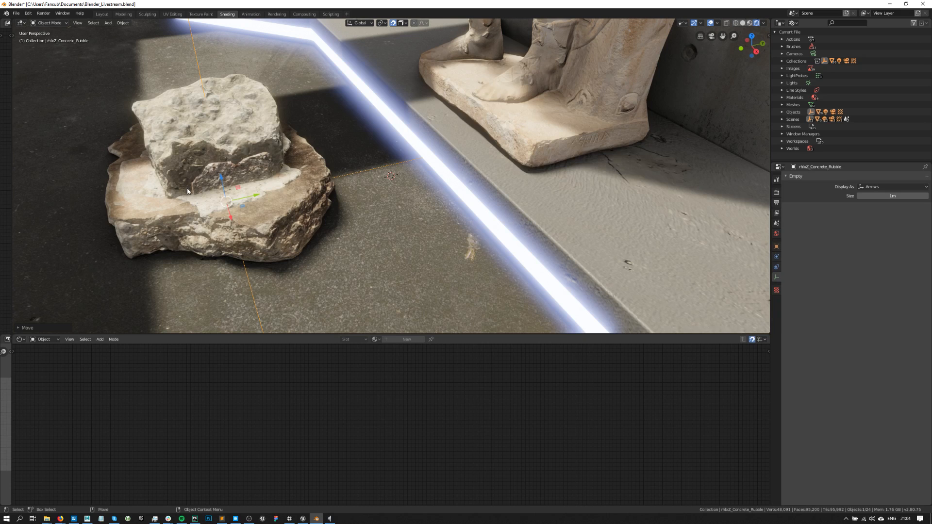
Move the two uppermost rubble pieces out of the stack and set them side by side to its right.
click(216, 118)
middle_drag(216, 118, 441, 204)
key(g)
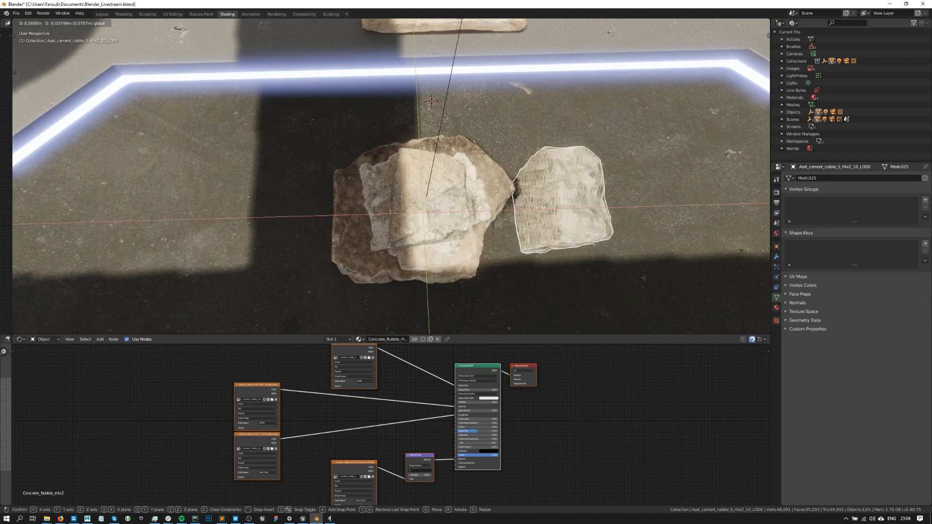
click(489, 185)
click(449, 181)
key(g)
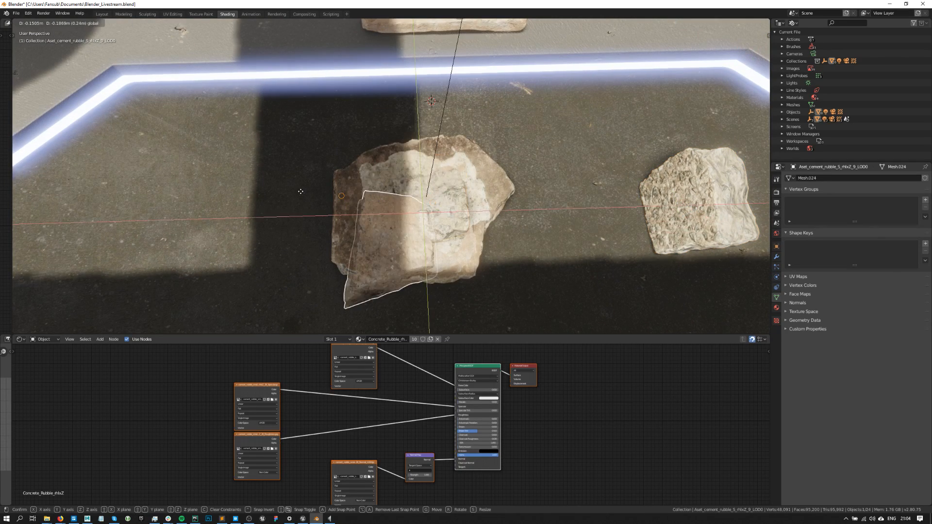
click(618, 188)
Move two more rubble pieces out of the stack, one to its left and one to its front left.
click(441, 208)
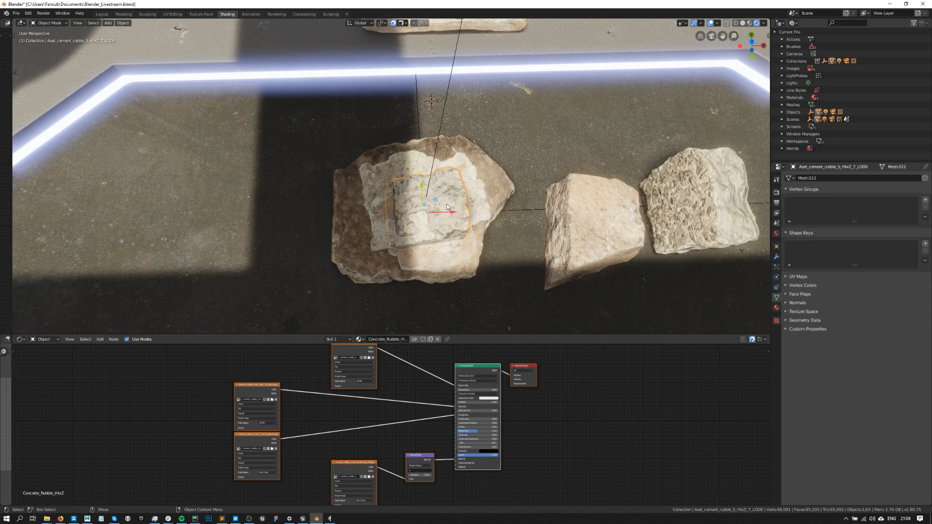
key(g)
click(138, 187)
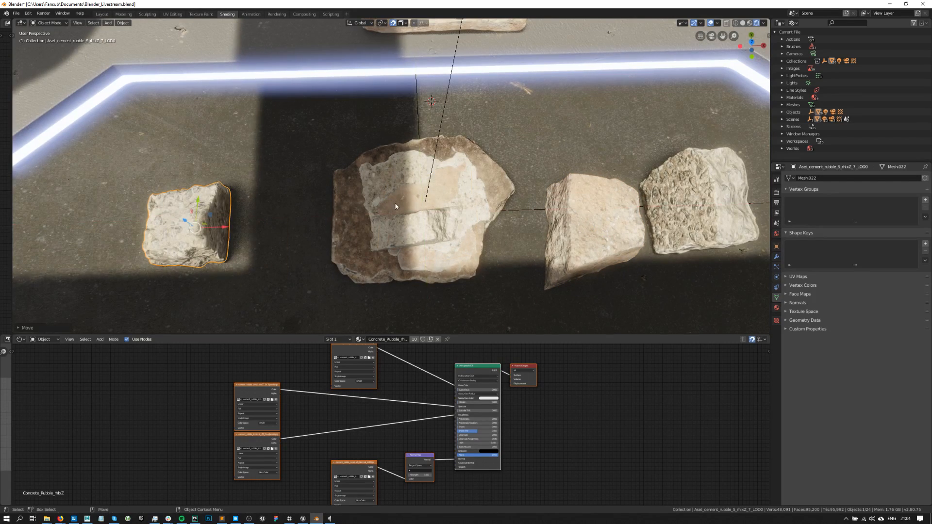
click(397, 205)
scroll(396, 204, down, 3)
key(g)
click(270, 293)
Spread three further rubble pieces across the shaded floor in front and to the front right of the stack.
click(421, 191)
key(g)
click(532, 286)
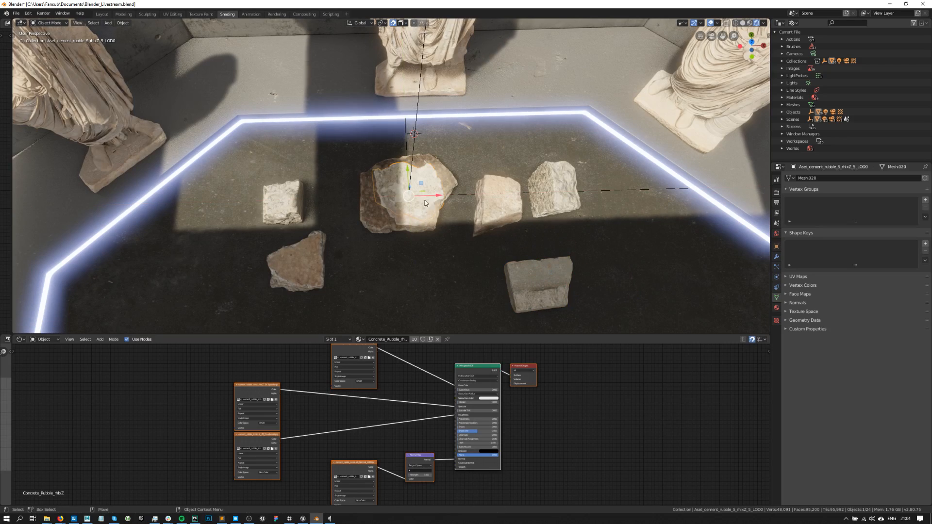
click(419, 185)
key(g)
click(430, 330)
click(410, 203)
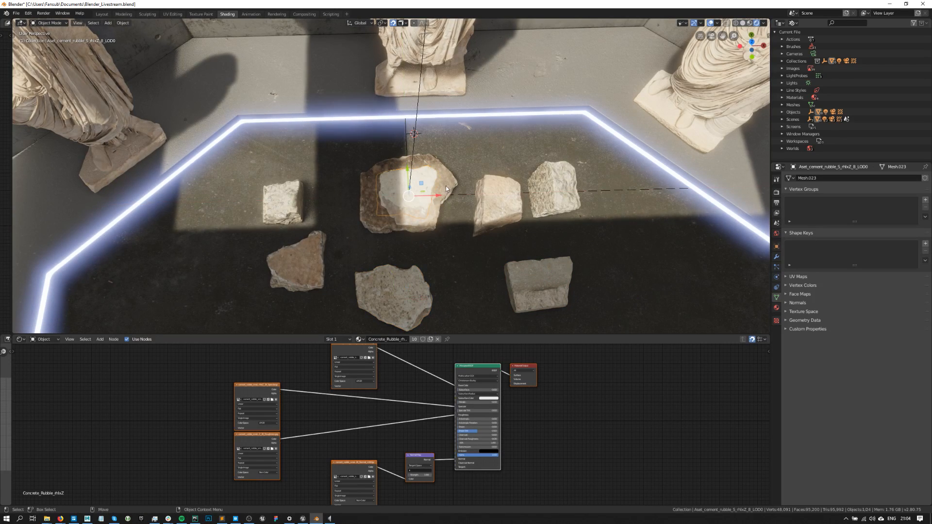
key(g)
click(661, 314)
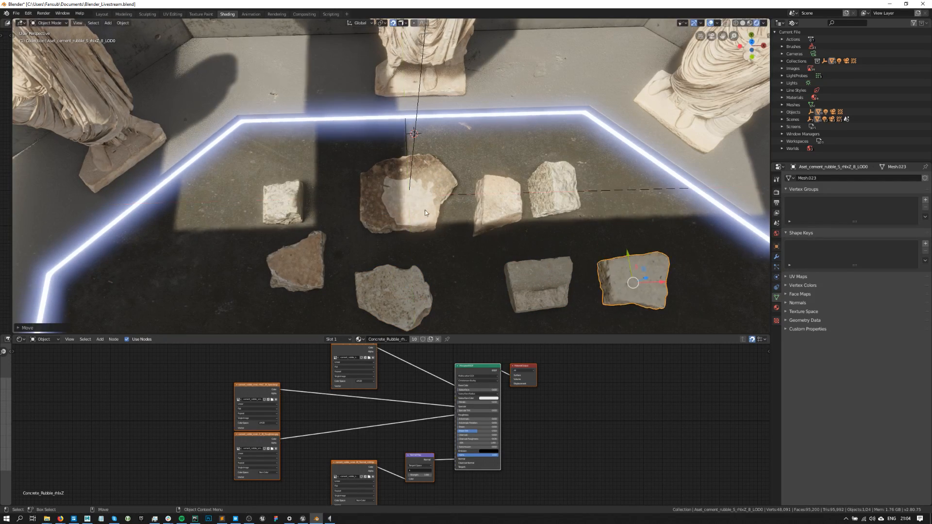
Move two more rubble pieces out of the stack, one beside the strip's right corner and one to the front right, and deselect everything.
click(425, 204)
key(g)
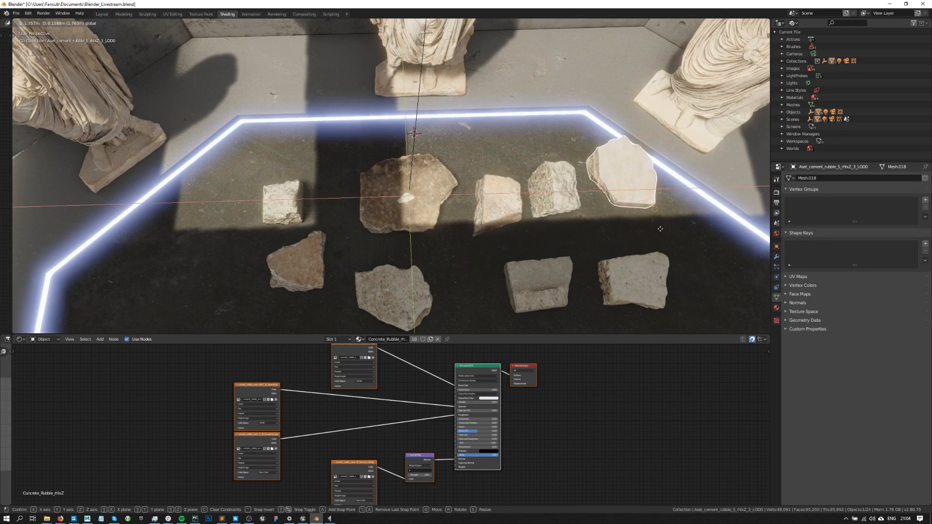
click(644, 203)
click(435, 208)
key(g)
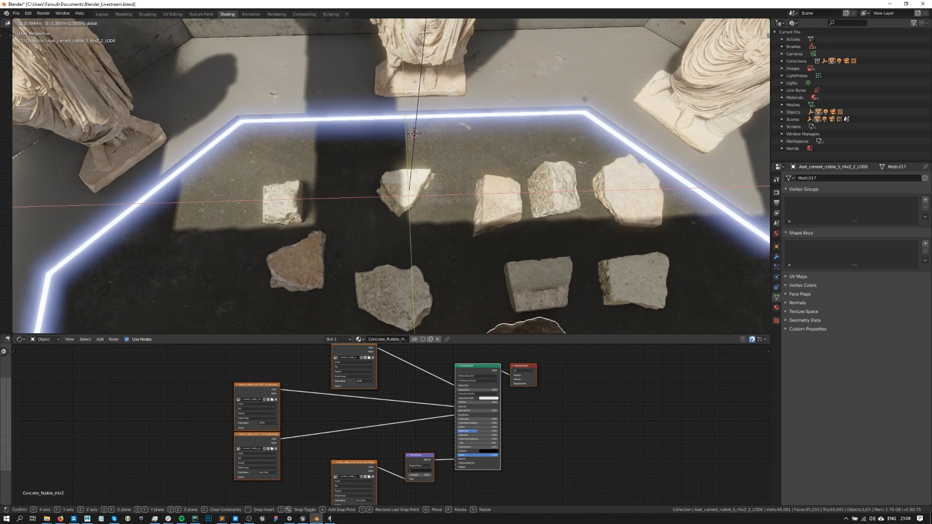
click(420, 128)
middle_drag(505, 208, 458, 156)
key(alt+a)
scroll(472, 166, down, 2)
scroll(472, 167, up, 4)
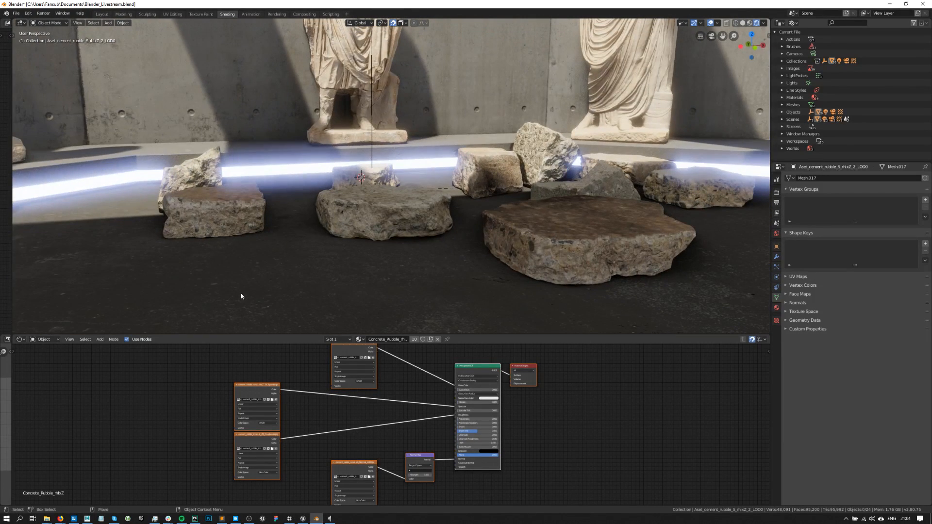
key(b)
mouse_move(159, 463)
mouse_down()
mouse_move(209, 475)
mouse_move(167, 479)
mouse_up()
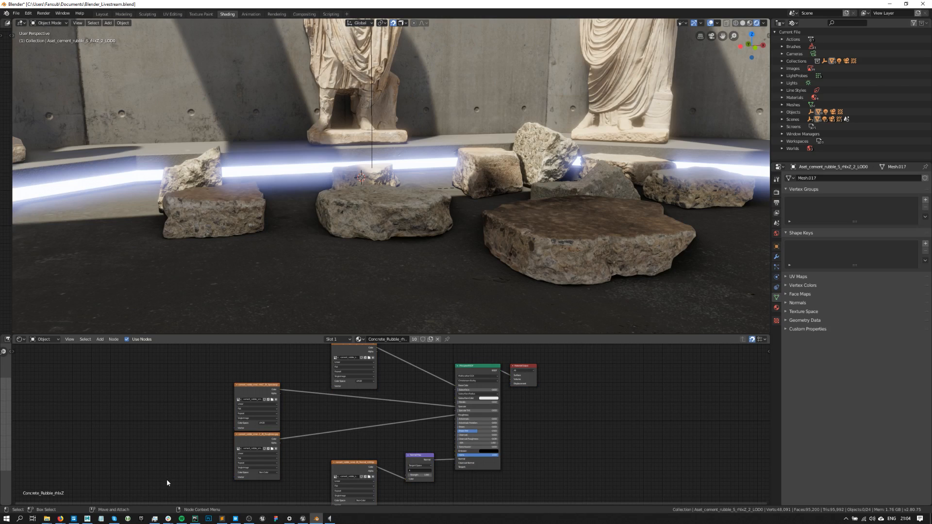
Switch to Quixel Bridge and search the downloaded assets for "atlas" in place of the Scatter filter.
click(236, 518)
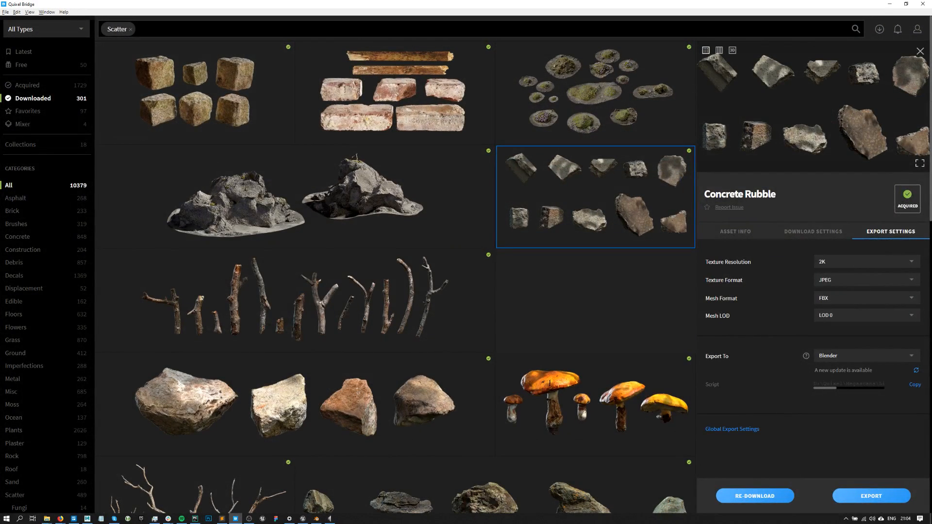
click(130, 29)
text(atlas)
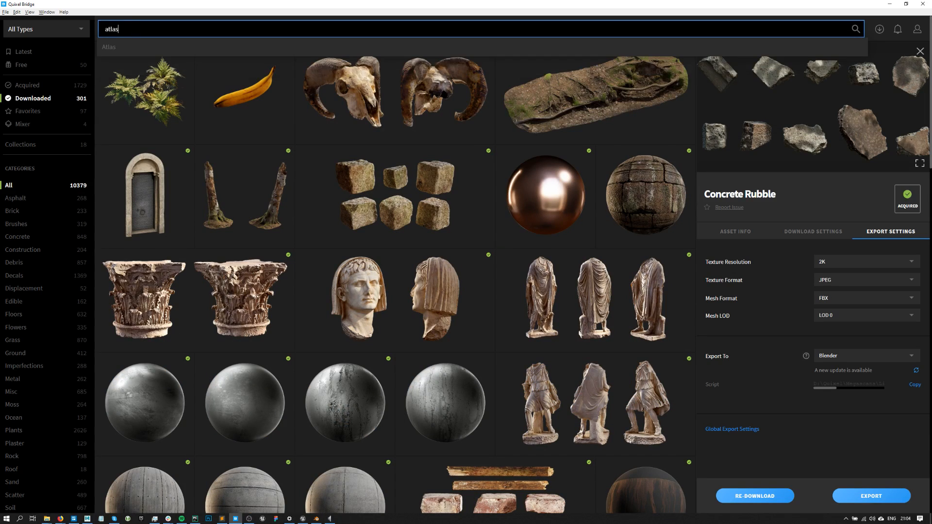
key(Return)
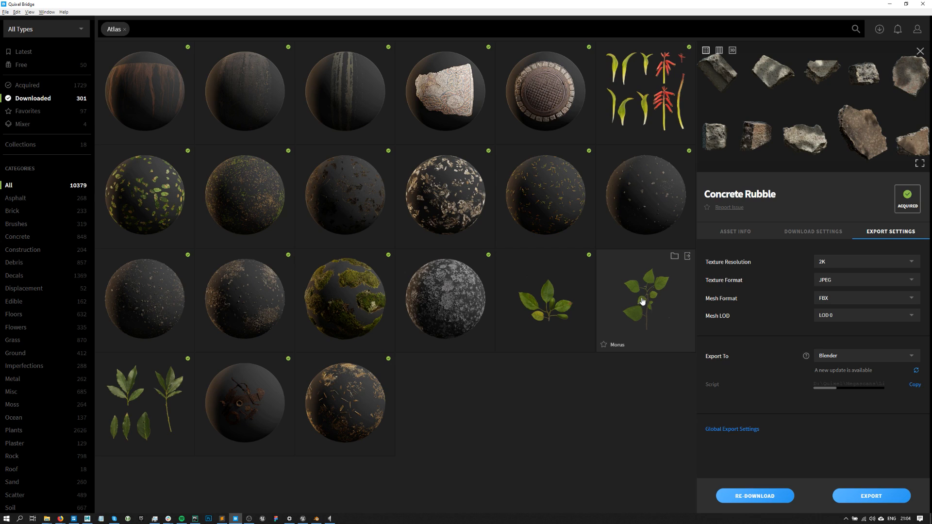
View the Morus atlas in the full-screen preview and close its asset details.
click(615, 269)
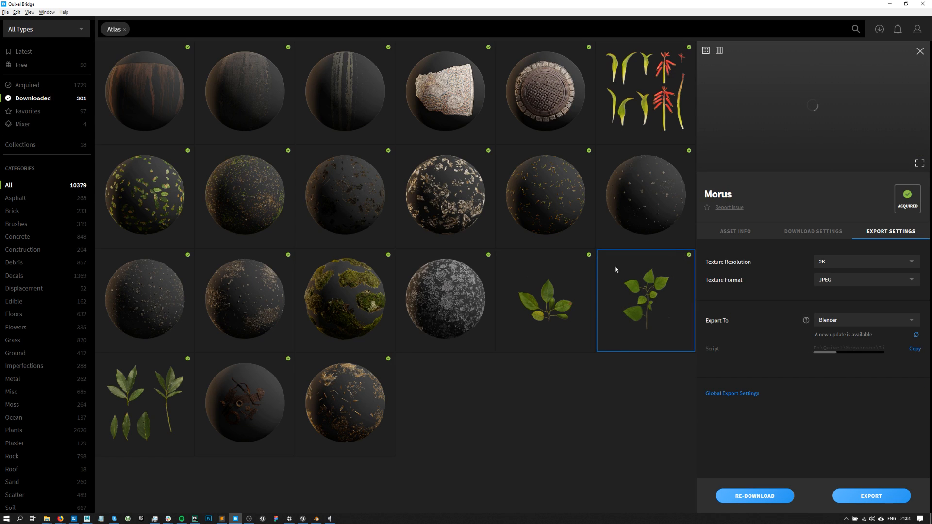
click(920, 163)
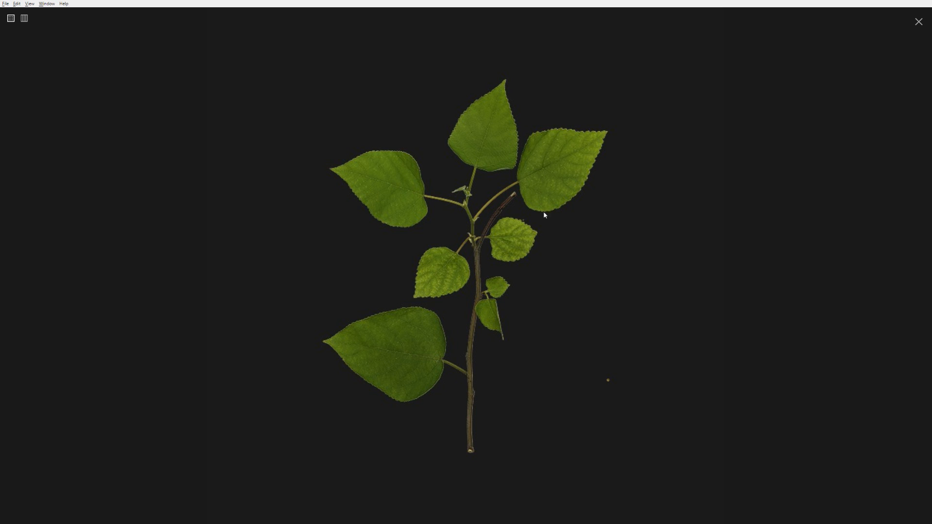
key(Escape)
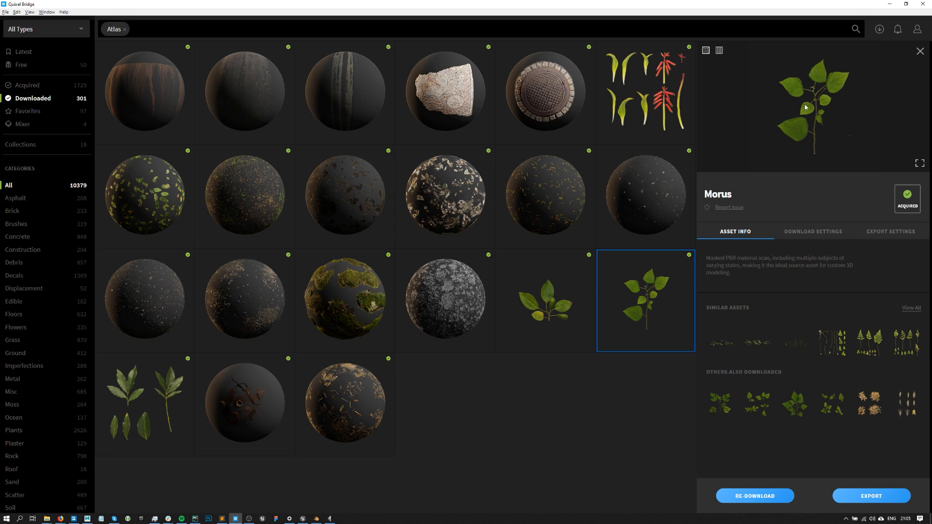
key(Escape)
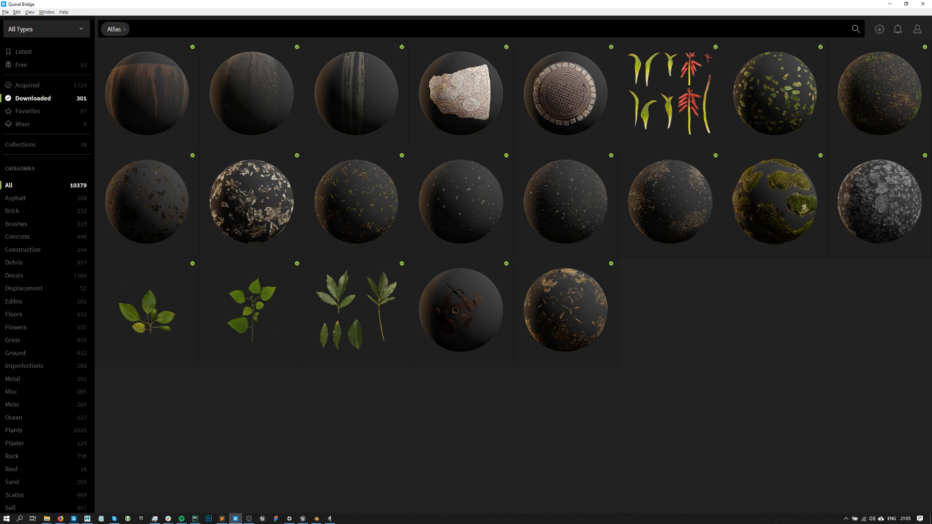
Replace the Atlas filter with a search for "scatter" in the downloaded assets.
key(alt+Tab)
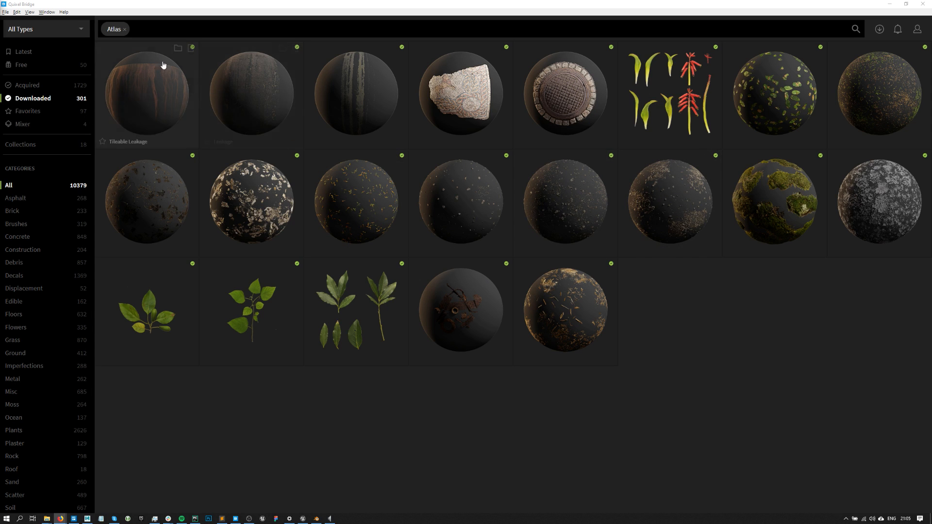
click(124, 29)
click(124, 30)
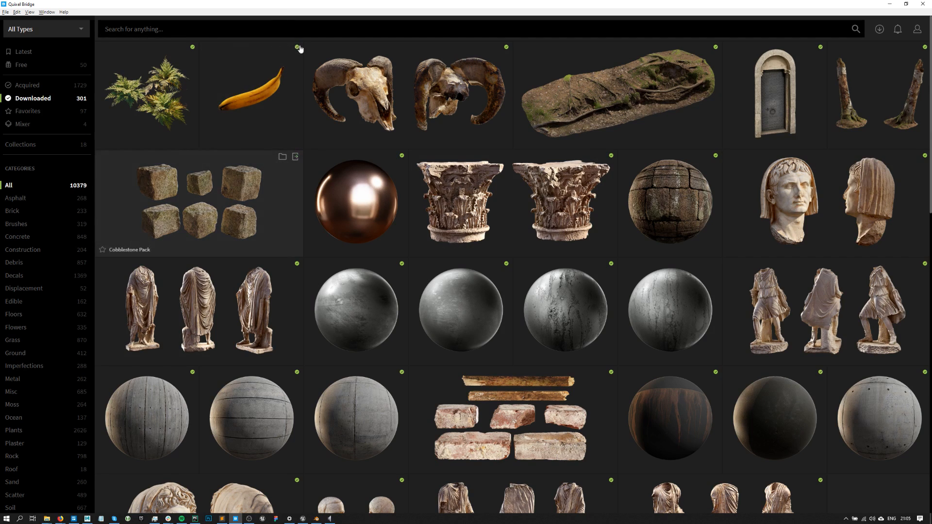
text(scatter)
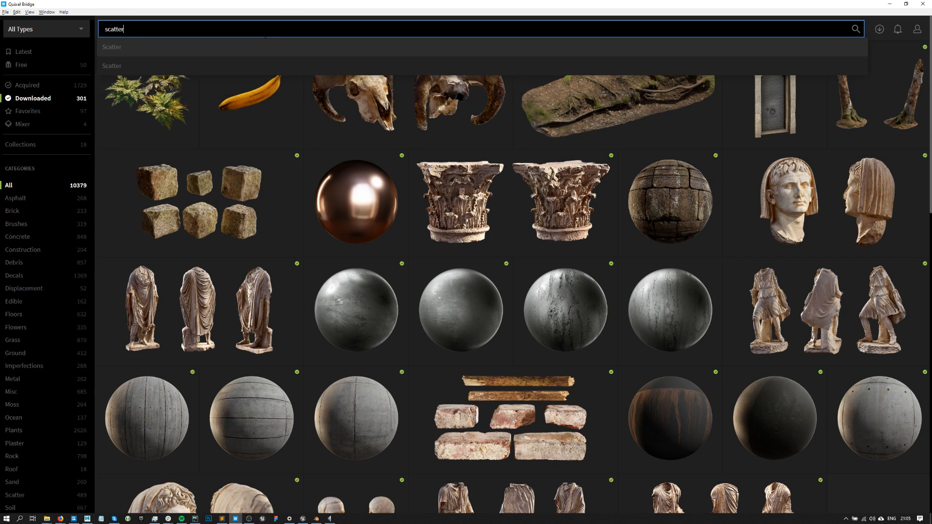
key(Return)
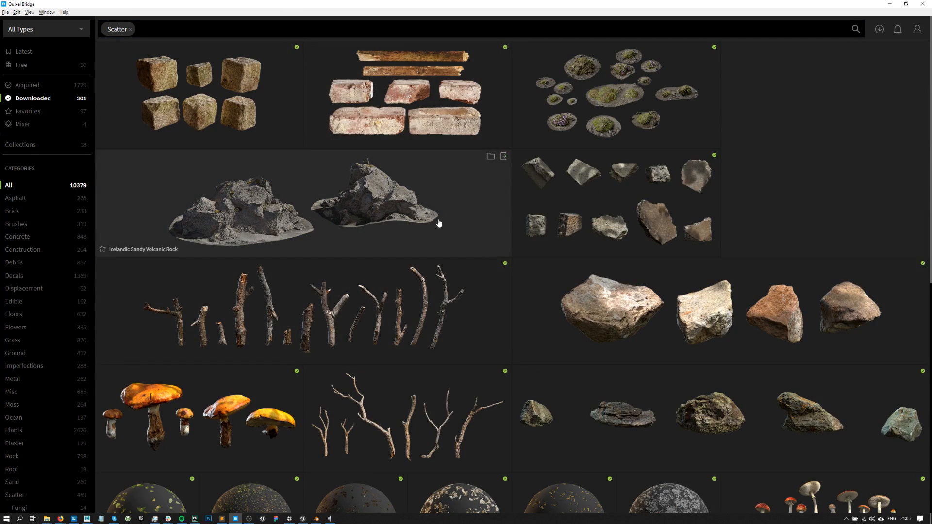
Open the Concrete Rubble asset's file folder, inspect its meshes and texture maps as large thumbnails, and close the folder.
click(700, 159)
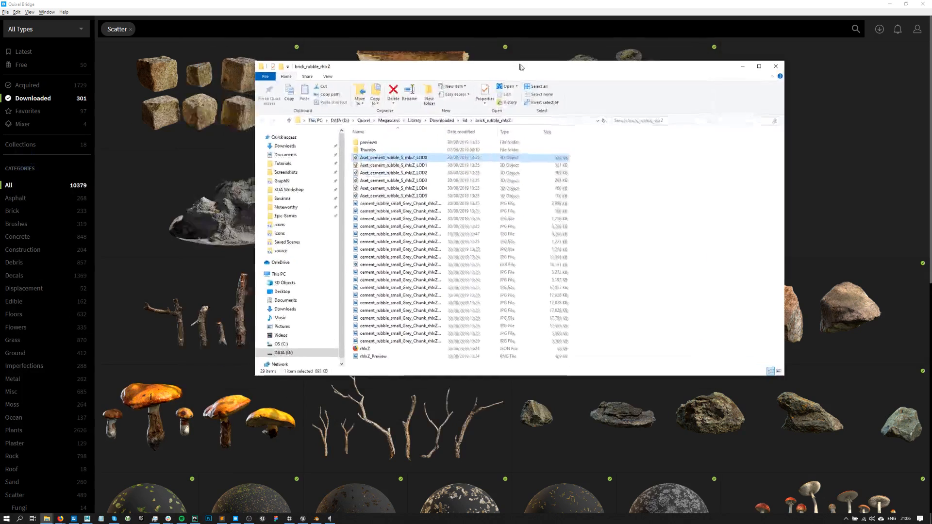
double_click(520, 66)
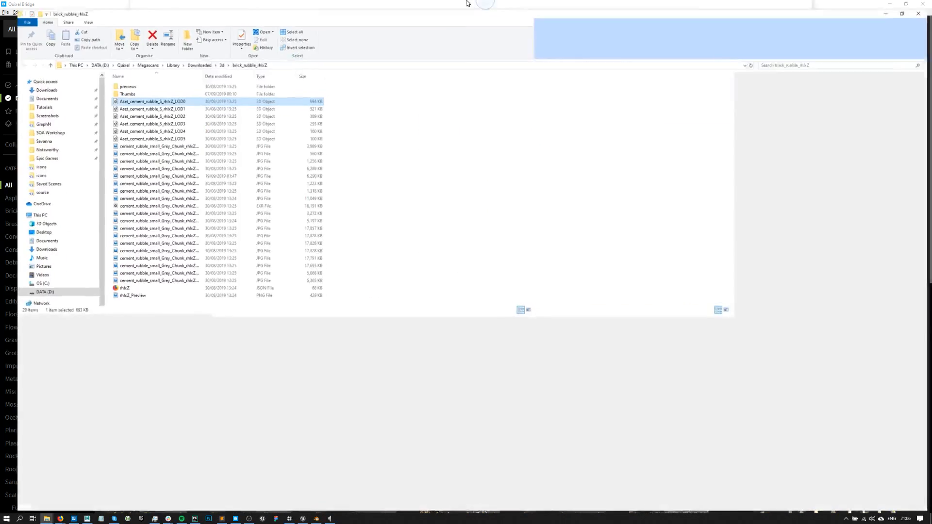
ctrl+scroll(359, 228, up, 3)
ctrl+scroll(336, 266, up, 2)
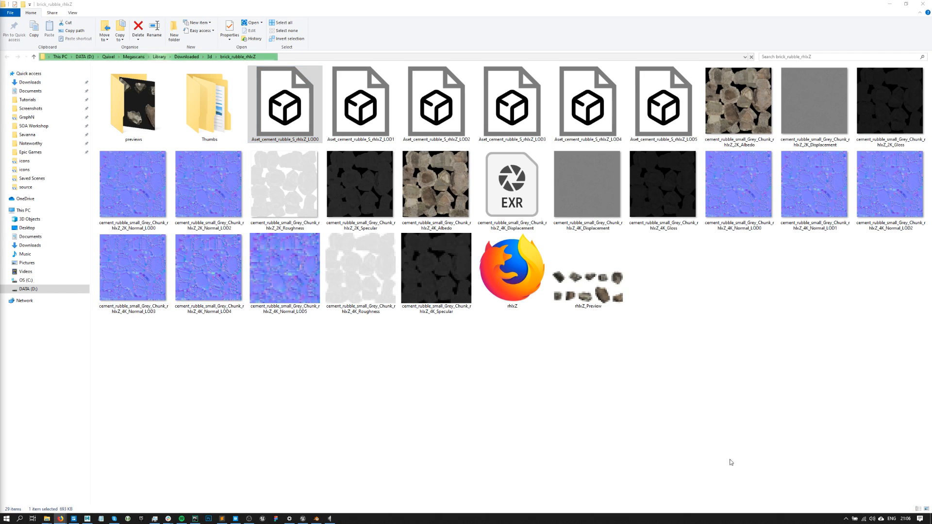
drag(788, 352, 717, 375)
drag(767, 312, 727, 321)
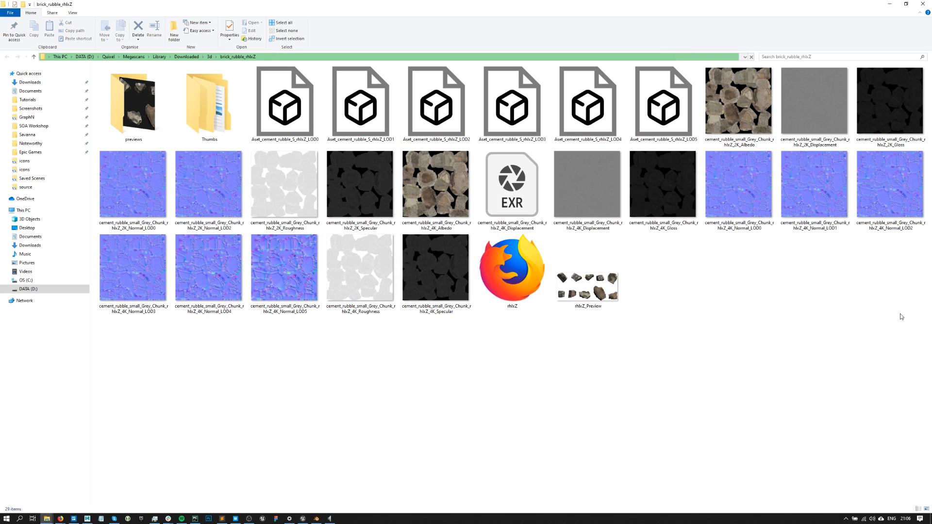
click(923, 3)
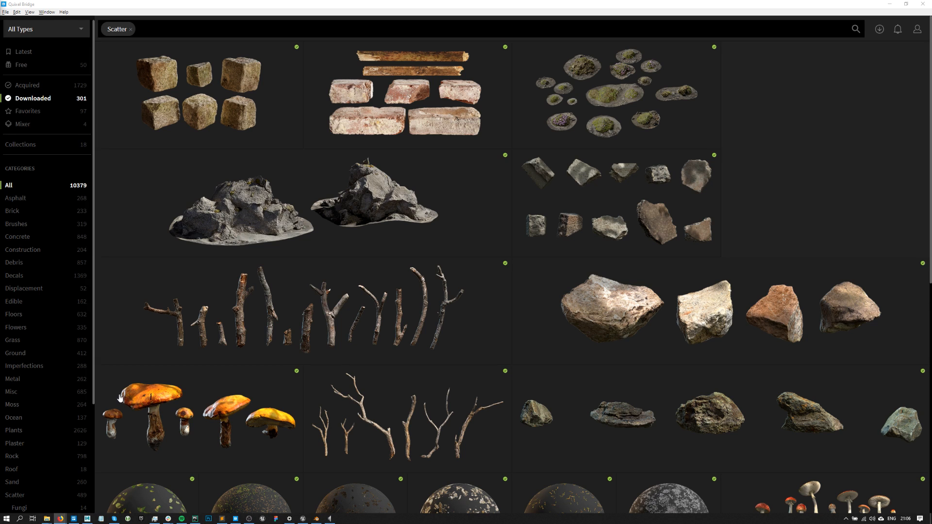
Return to Blender and examine the whole hall with the statues and scattered rubble from the front.
click(745, 83)
click(890, 3)
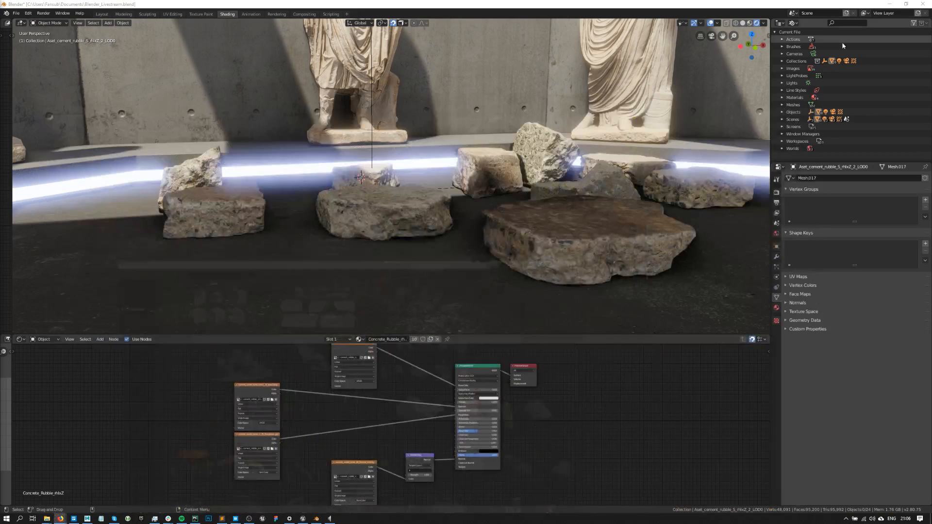
scroll(409, 231, down, 6)
scroll(408, 233, up, 3)
middle_drag(409, 233, 468, 210)
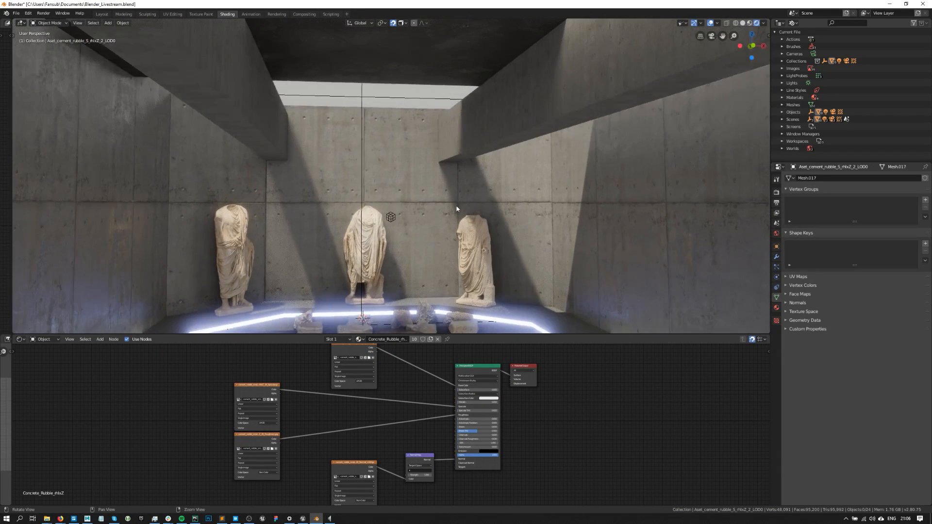
middle_drag(406, 217, 437, 195)
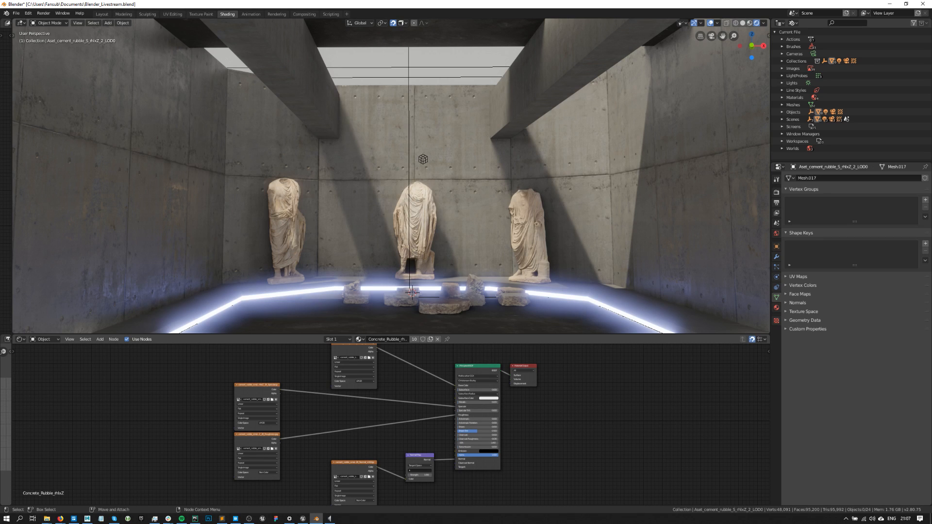
key(alt+Tab)
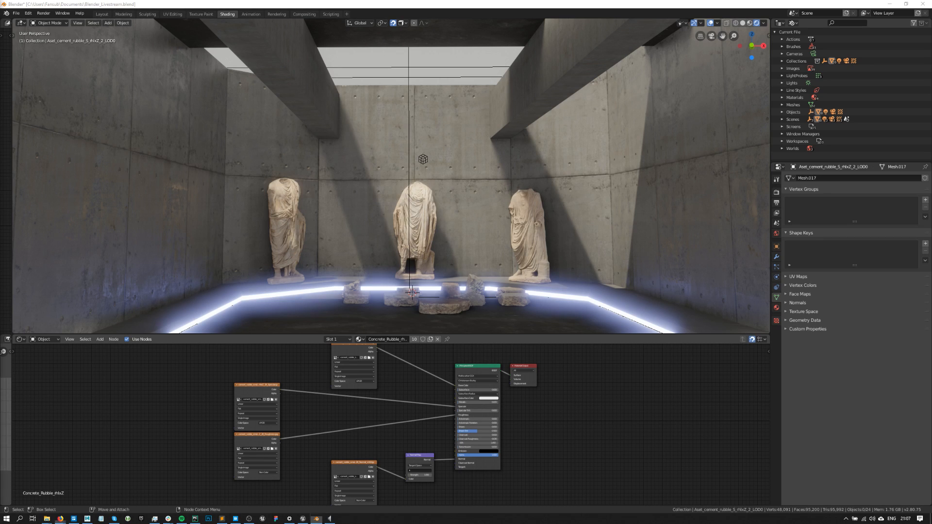